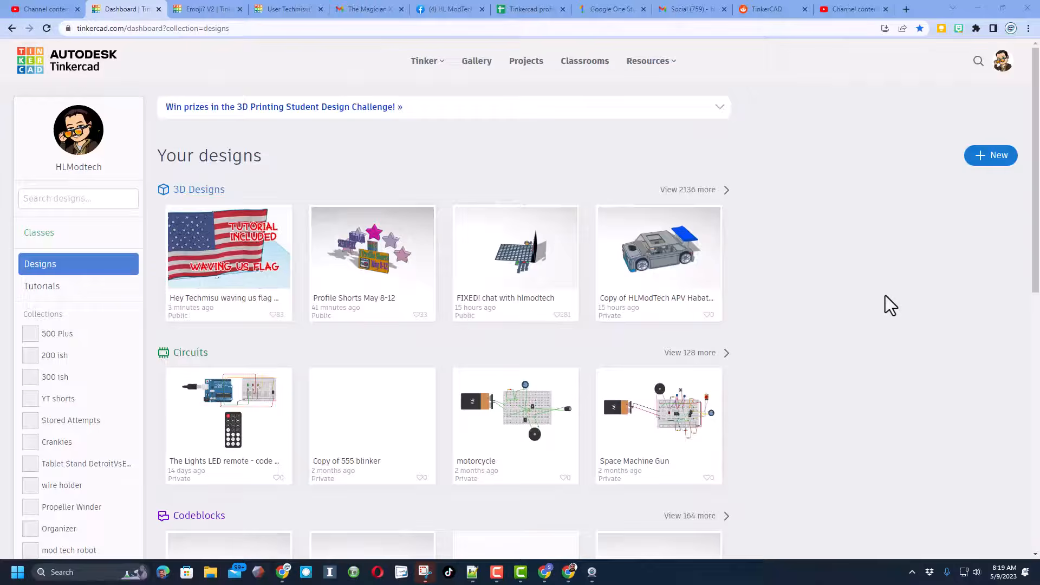
- Create a new 3D design and name it "truck"
left_click(978, 155)
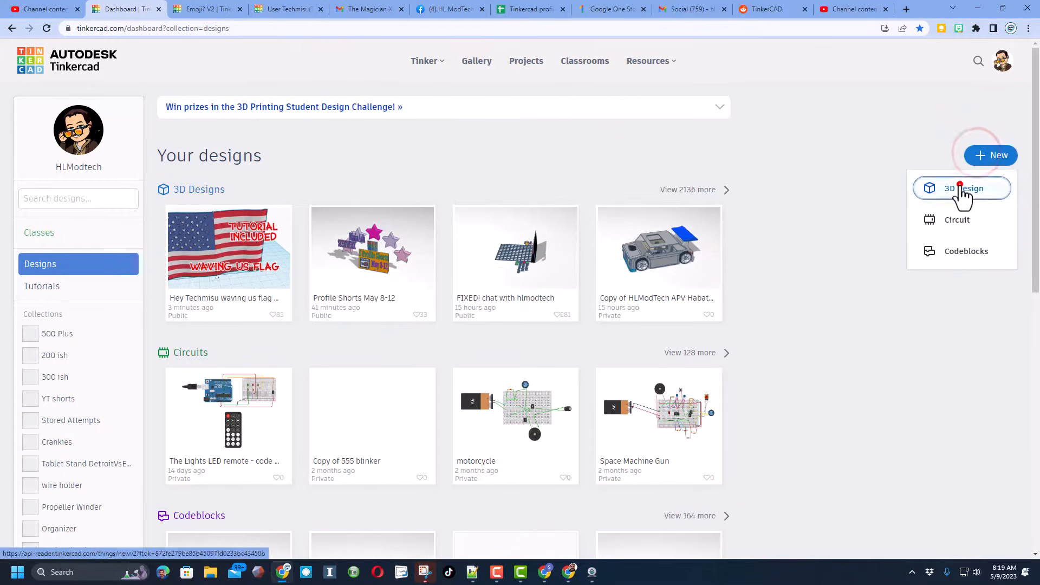
left_click(962, 188)
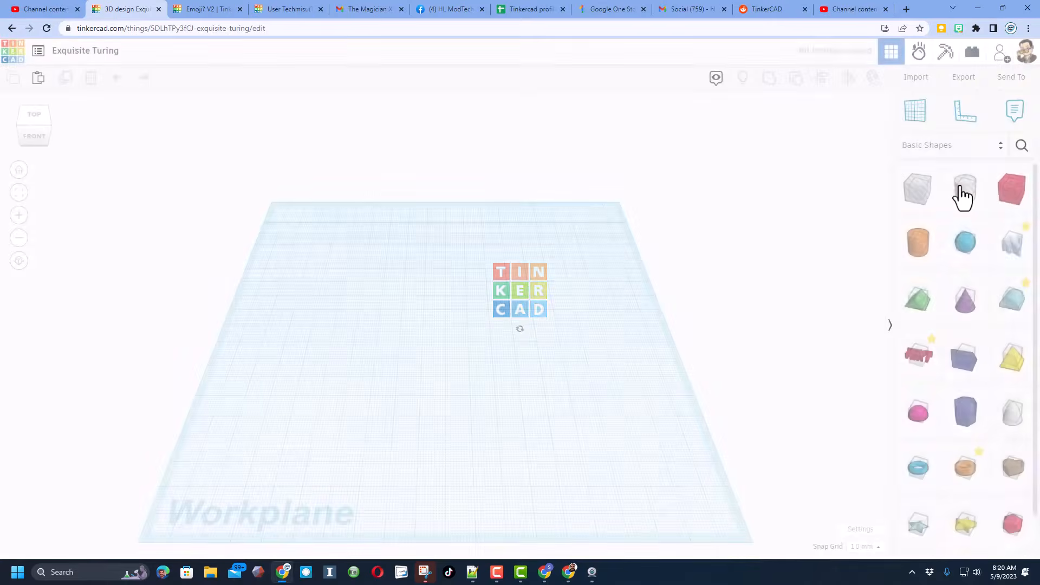
left_click(79, 51)
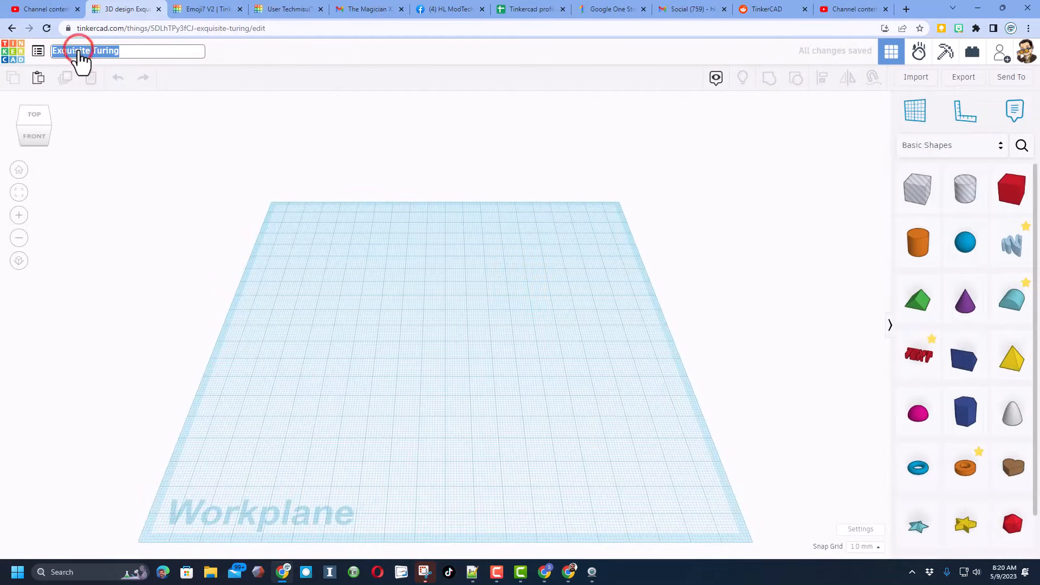
type("truck")
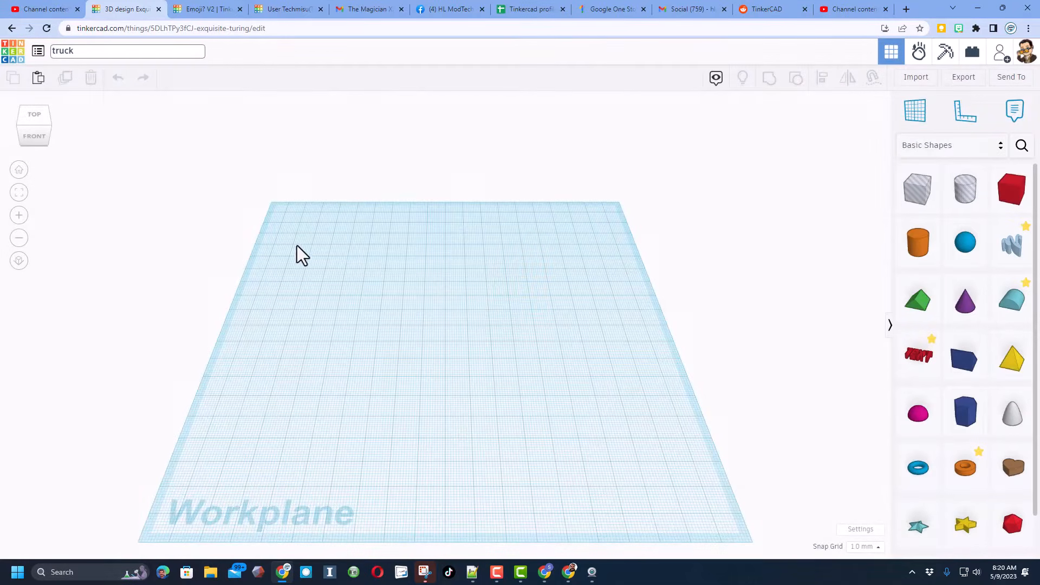
left_click(340, 242)
- Search the community shapes for "round" and place a rounded cube near the middle of the workplane
right_click_drag(242, 219, 344, 283)
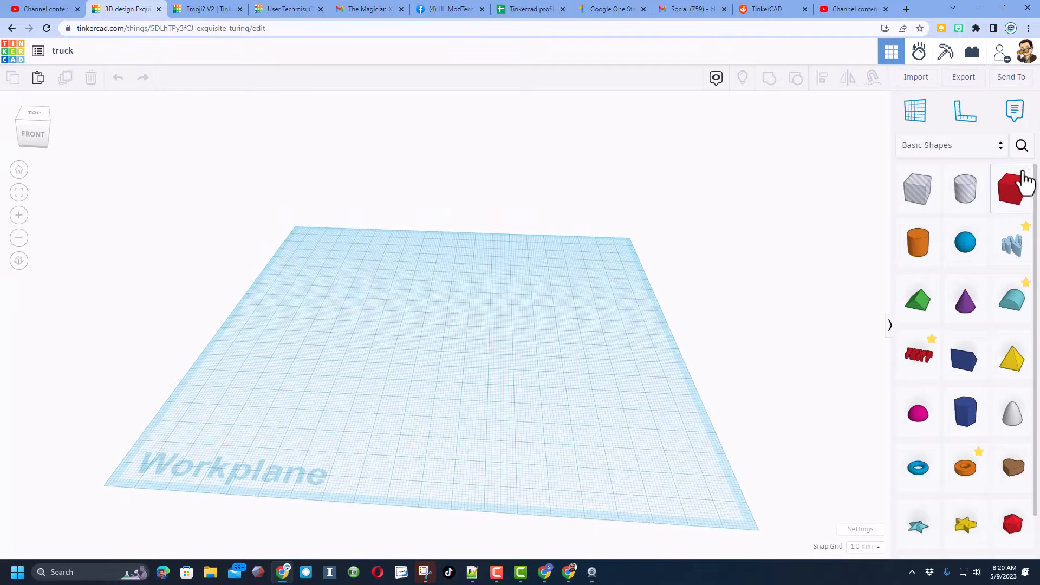
left_click(1022, 143)
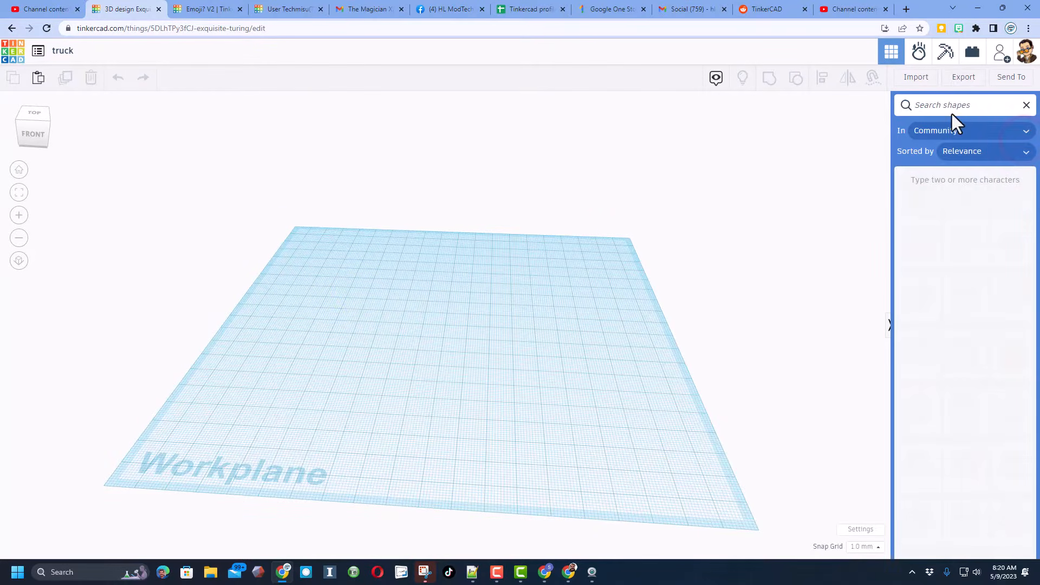
type("round")
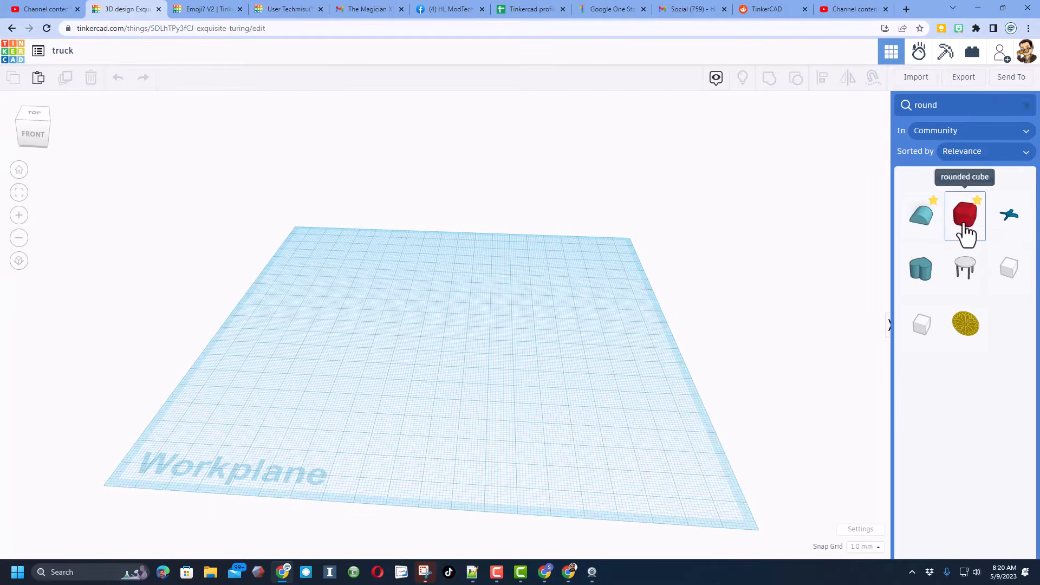
left_click_drag(972, 228, 424, 338)
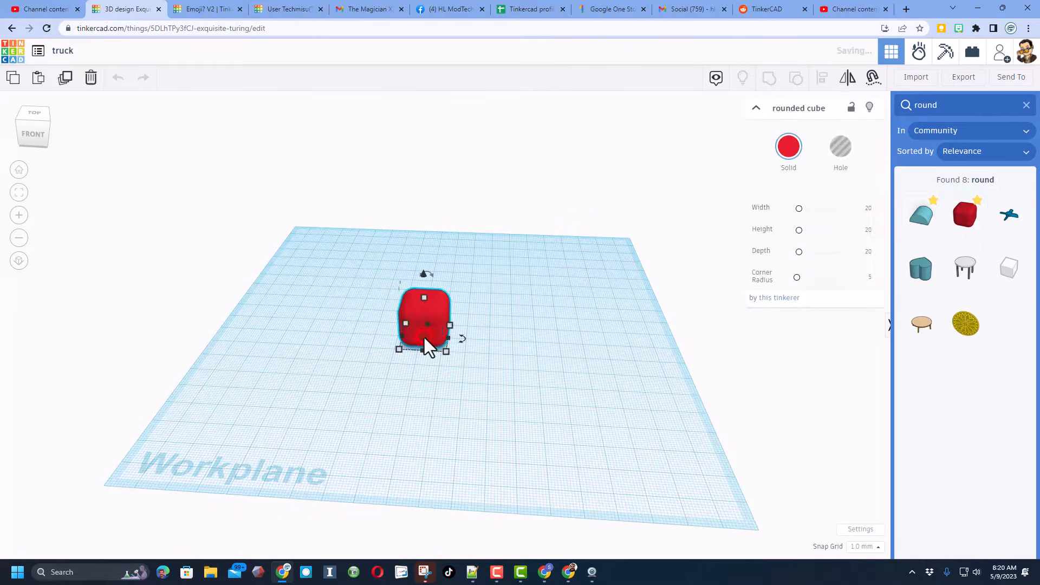
- Set the rounded cube's width to 60, height to 35 and depth to 71
right_click_drag(519, 378, 458, 362)
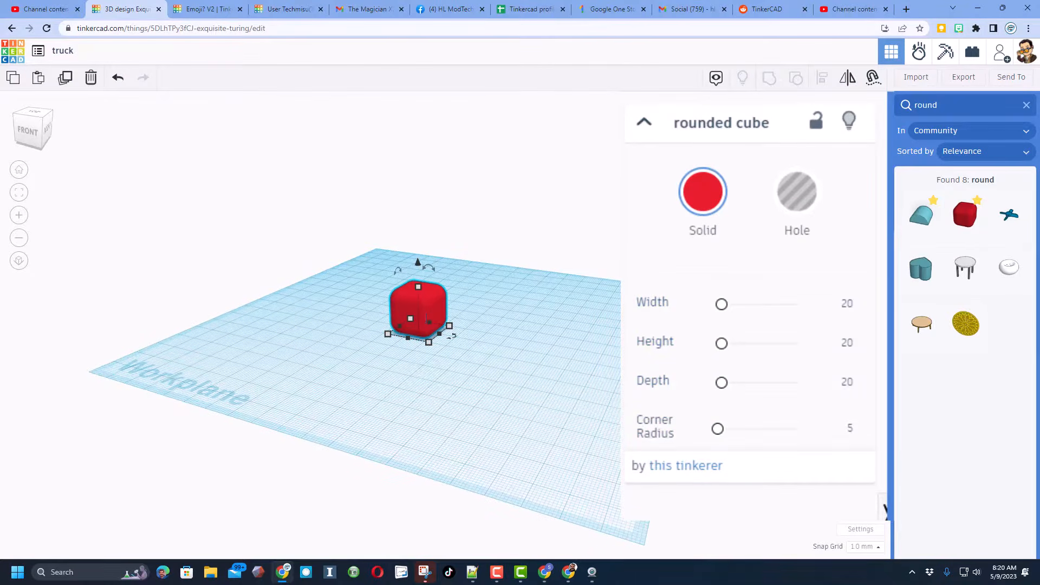
right_click_drag(699, 249, 707, 289)
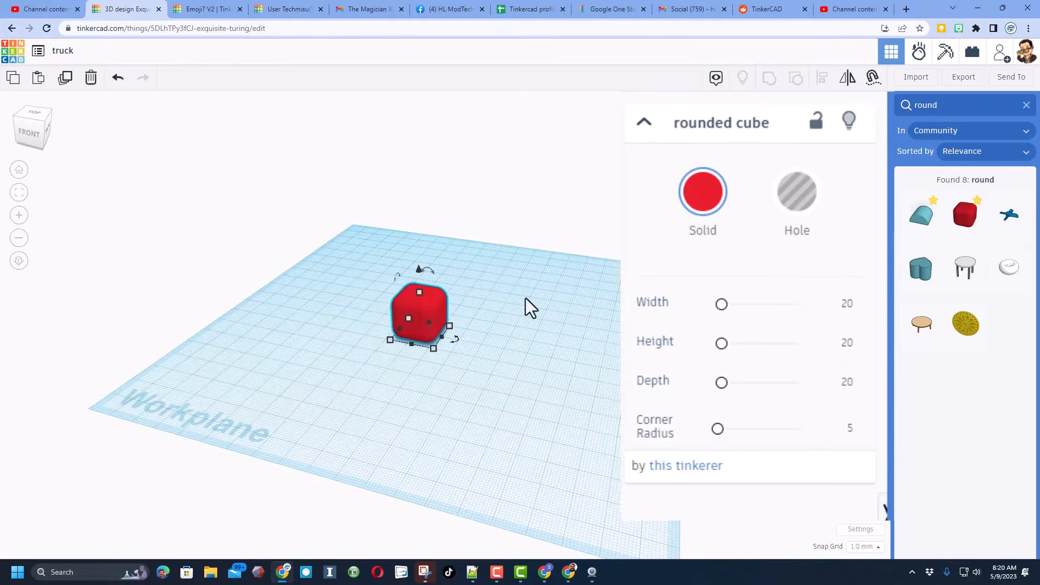
left_click(848, 305)
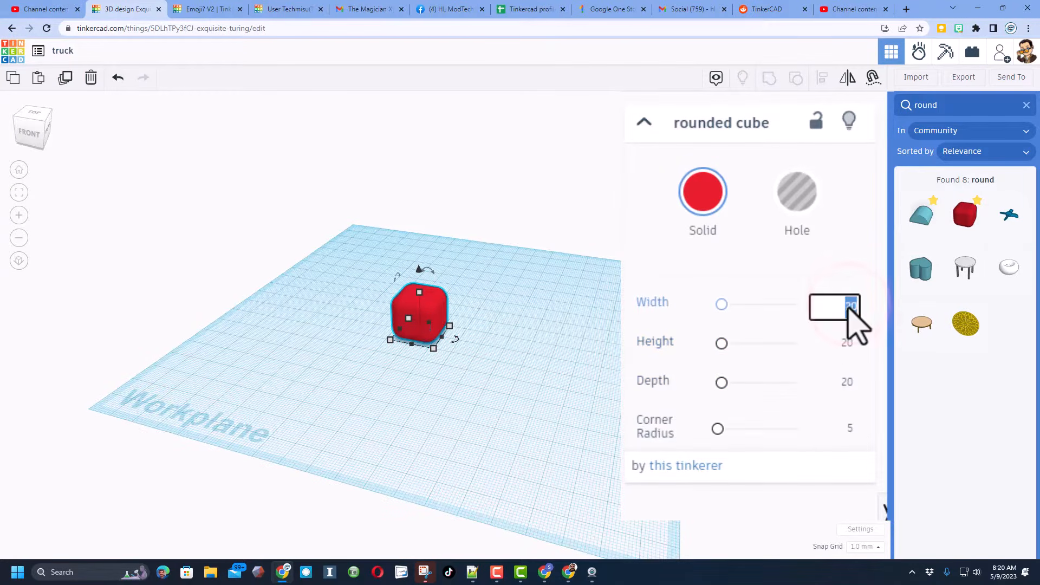
key("Return")
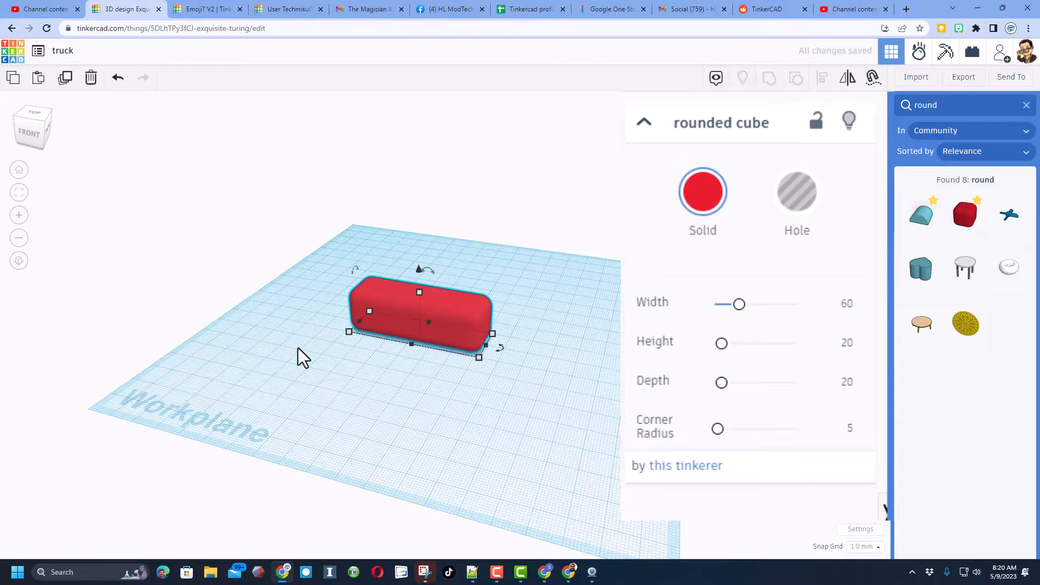
left_click(846, 342)
type("30")
key("Return")
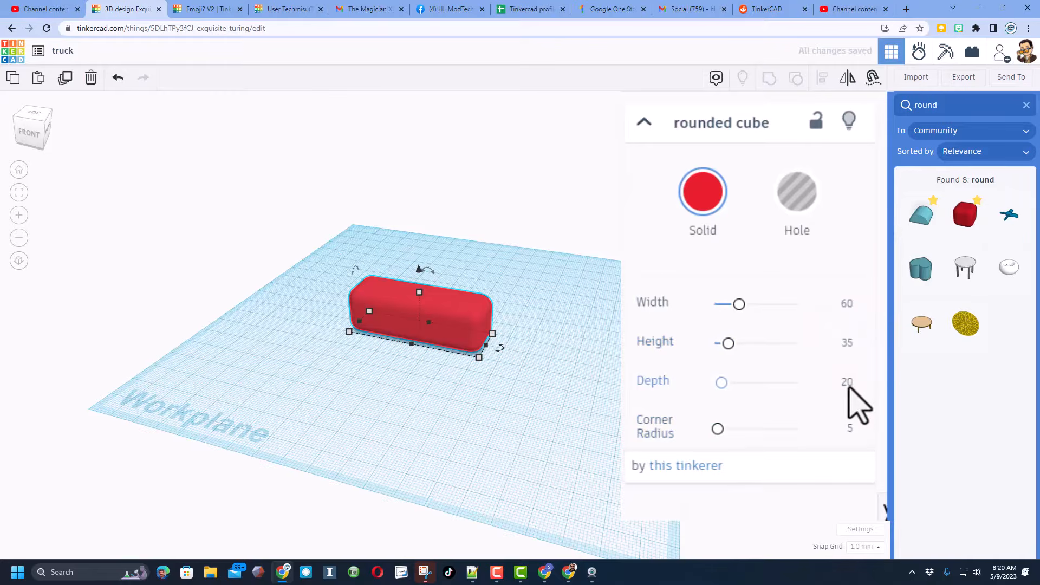
left_click(848, 382)
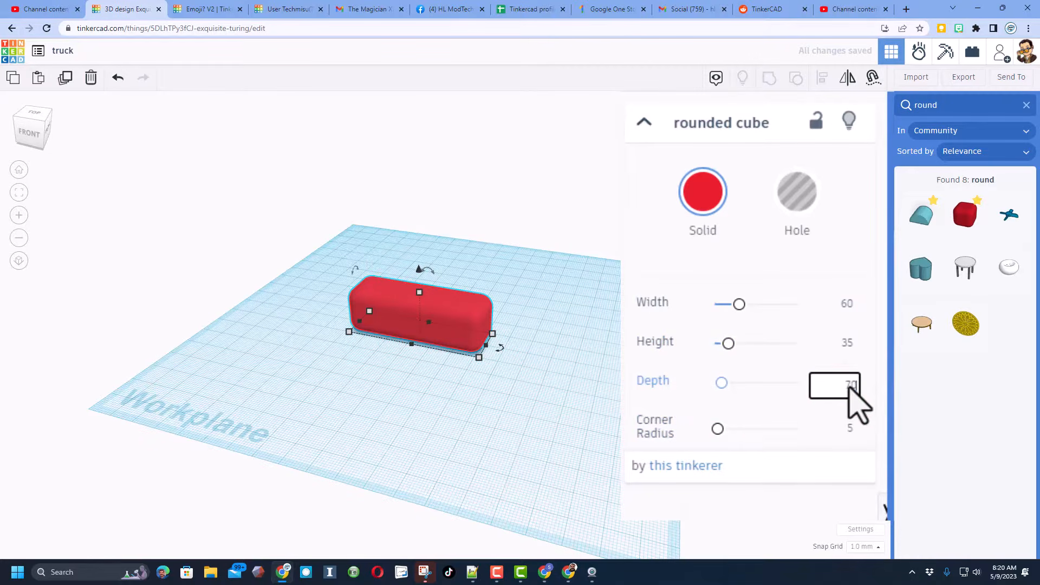
key("Return")
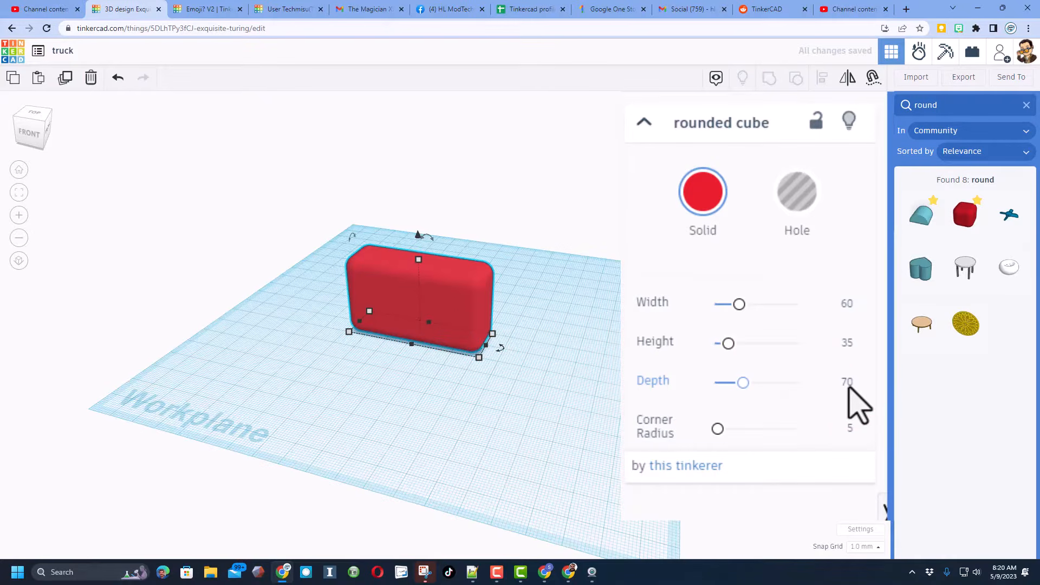
left_click(846, 384)
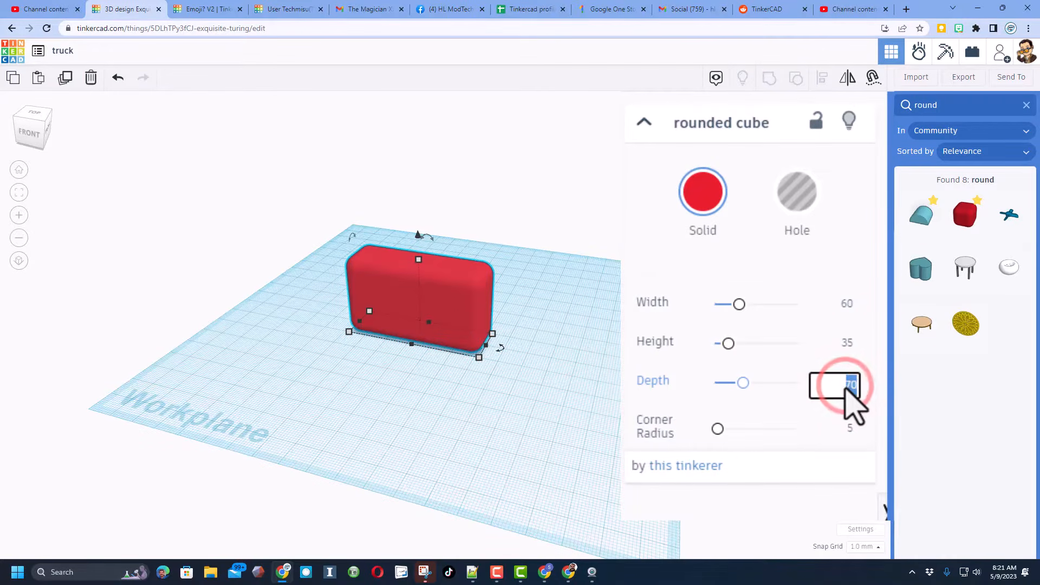
key("Return")
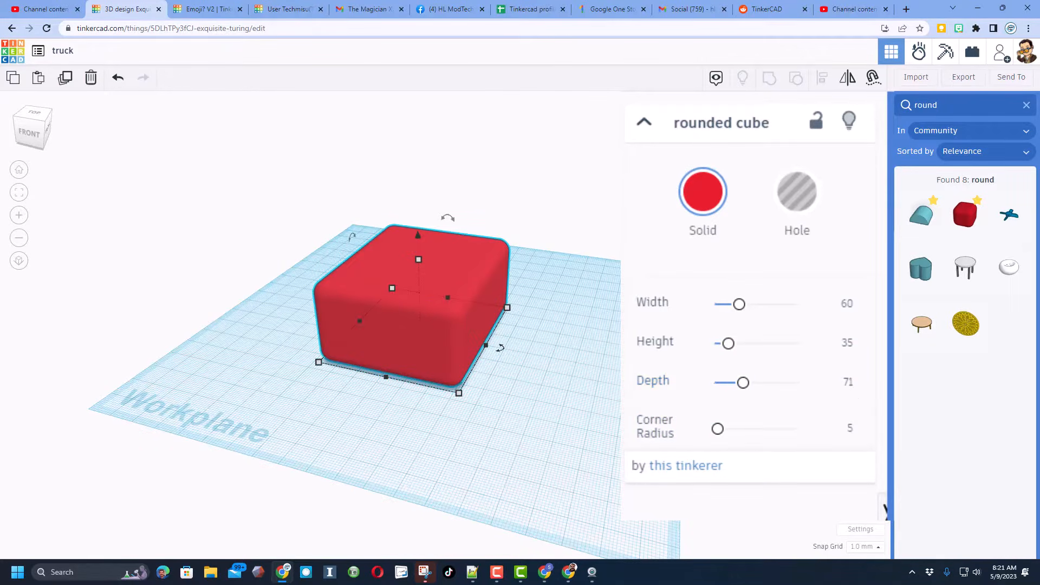
- Move the block about 36.5 mm toward the front of the workplane, duplicate it, and place the copy about 63 mm to its side
left_click_drag(399, 338, 358, 395)
left_click(509, 415)
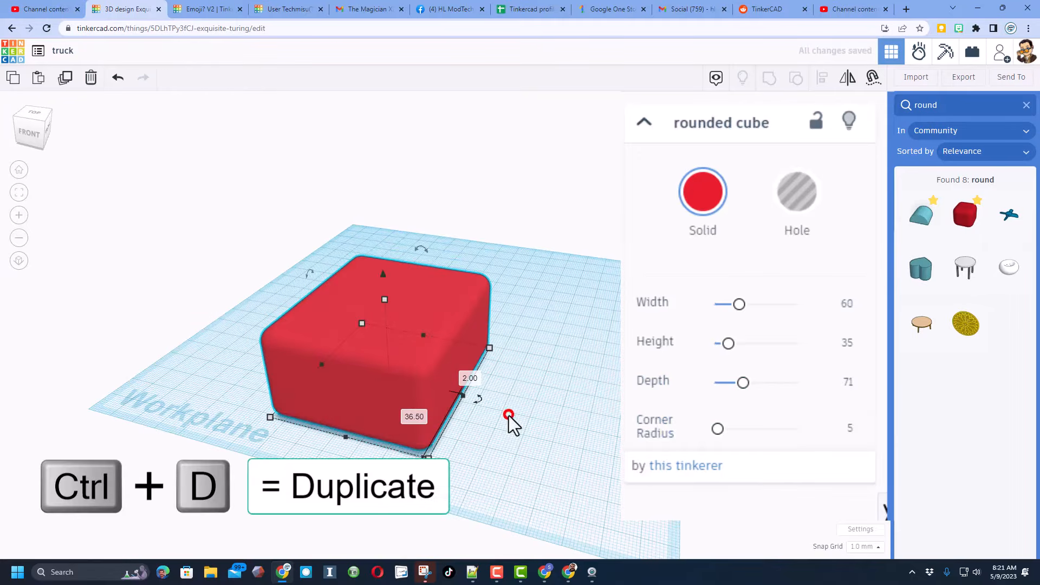
left_click(427, 374)
key("ctrl+d")
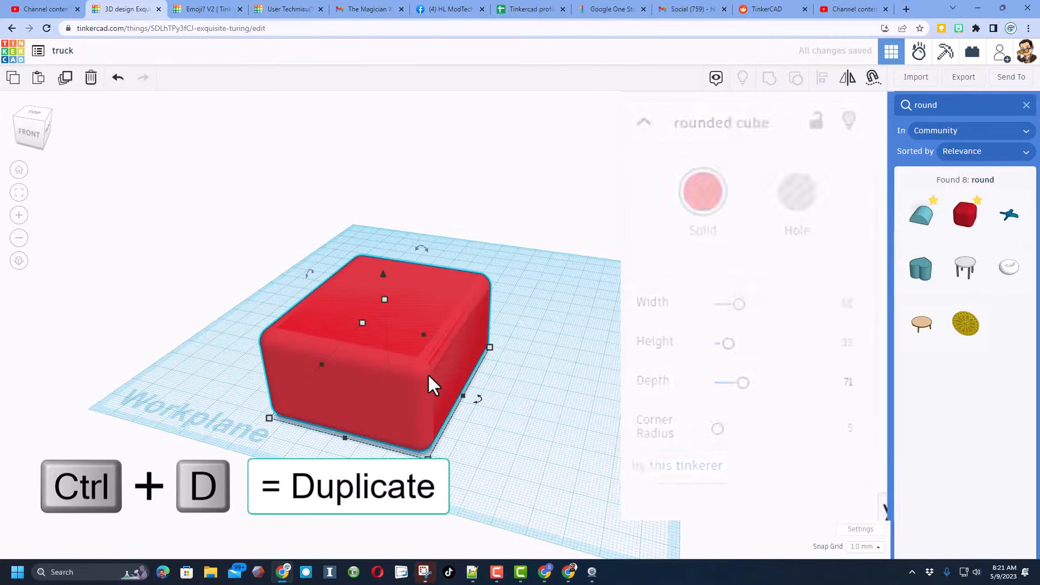
left_click_drag(441, 382, 642, 389)
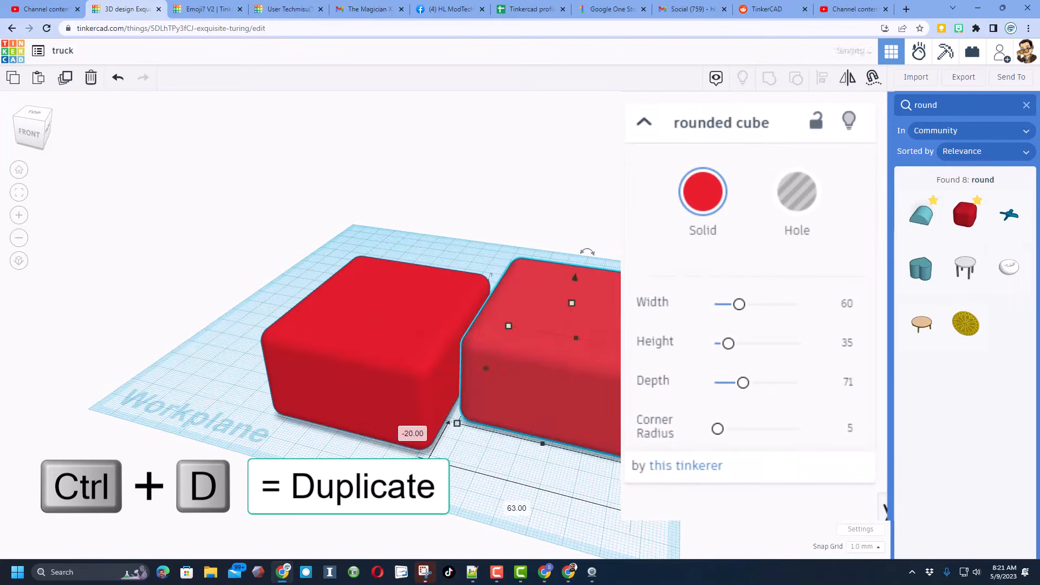
- Set the duplicate block's depth to 20 and its width to 58
left_click(849, 388)
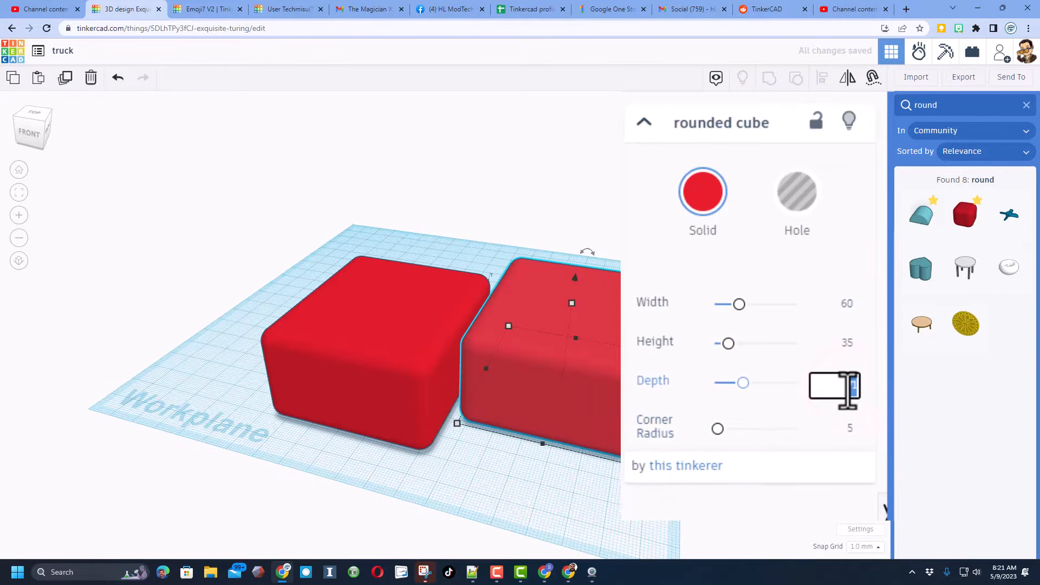
type("20")
key("Return")
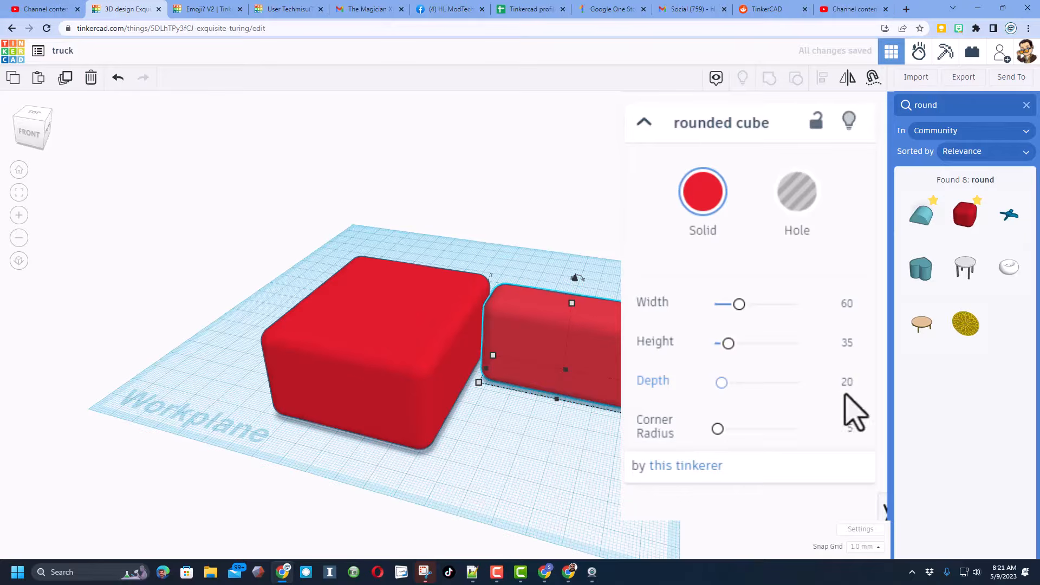
left_click(846, 304)
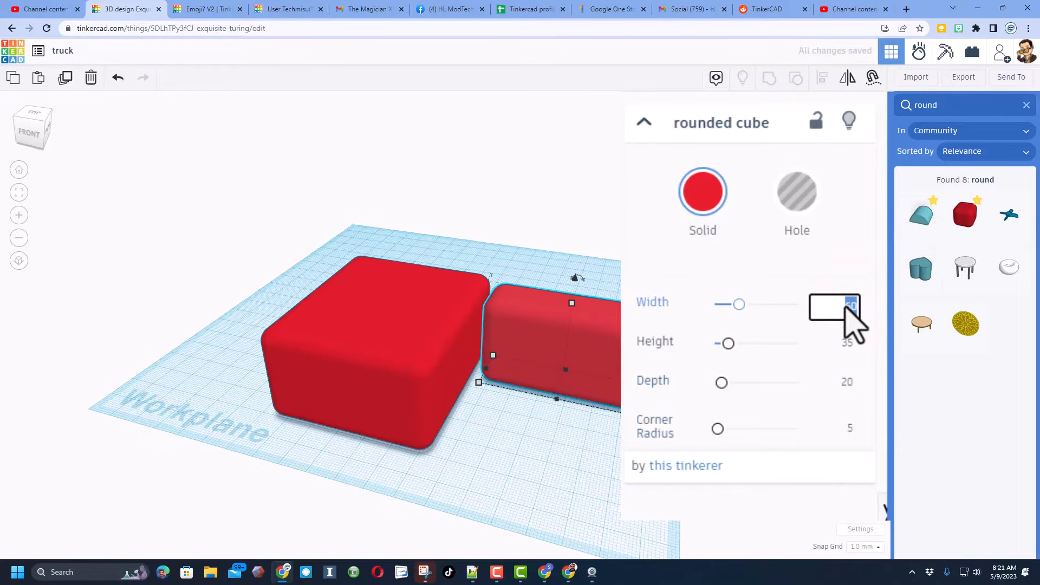
type("58")
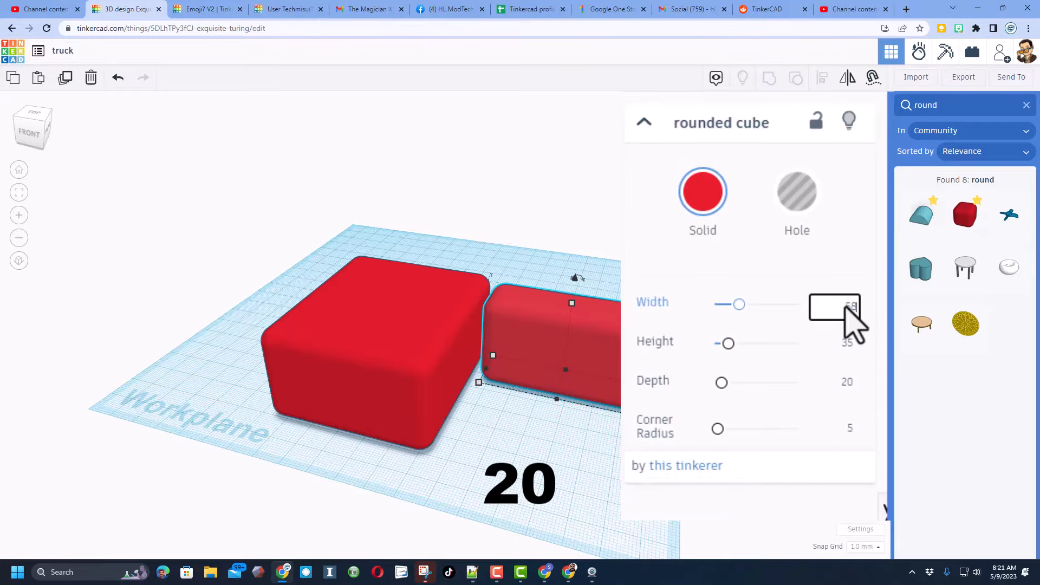
key("Return")
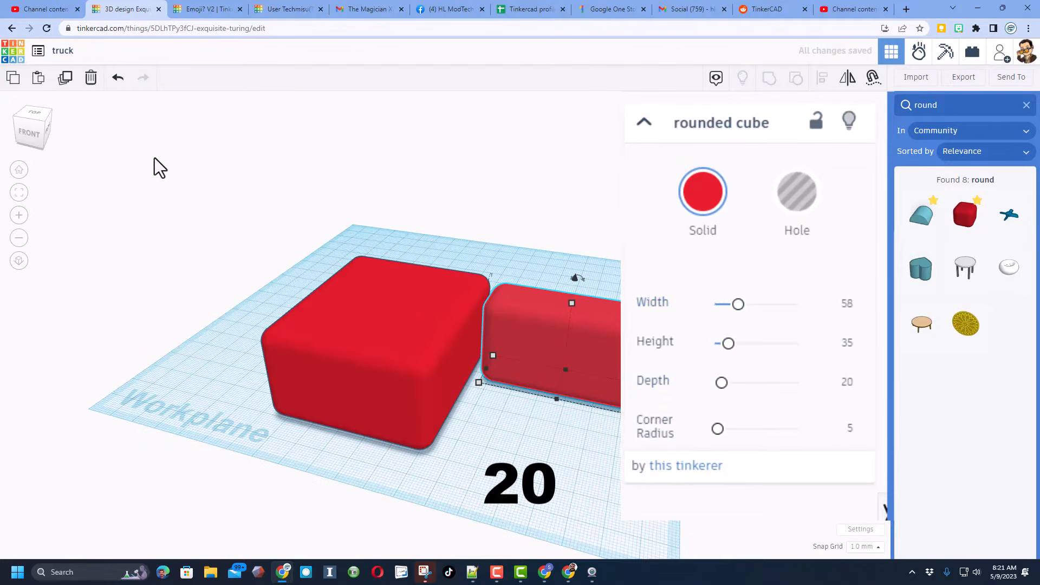
- Rotate the thin block -19° about its long axis so it leans backward
left_click(45, 125)
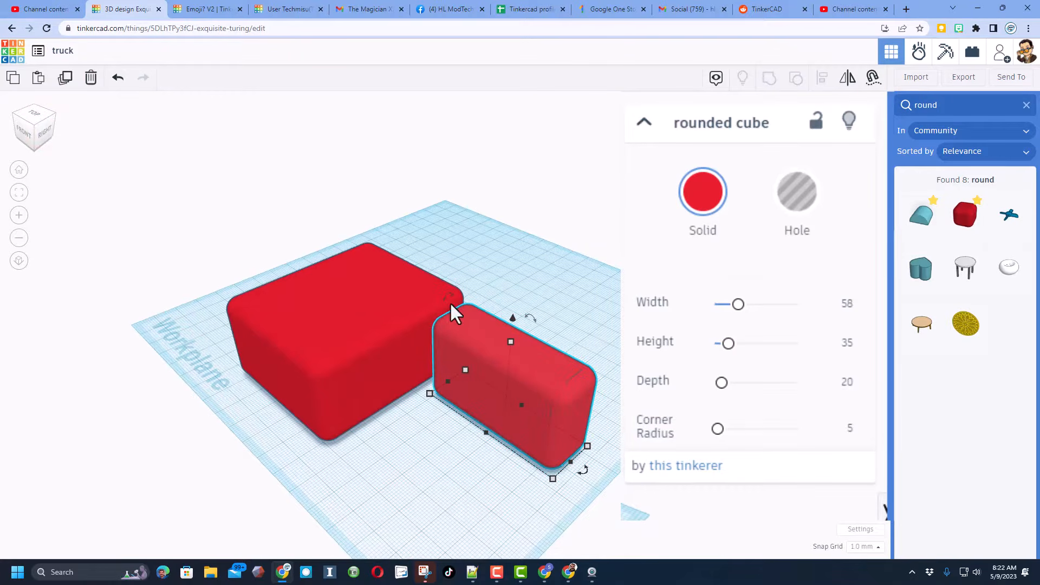
mouse_move(446, 298)
left_click_drag(454, 291, 486, 223)
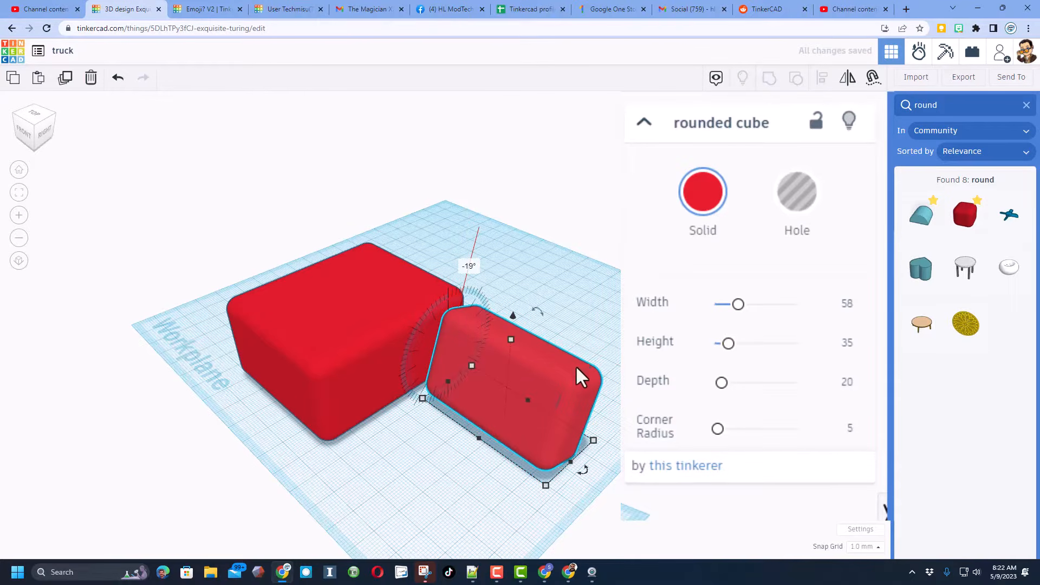
left_click(577, 327)
left_click(531, 375)
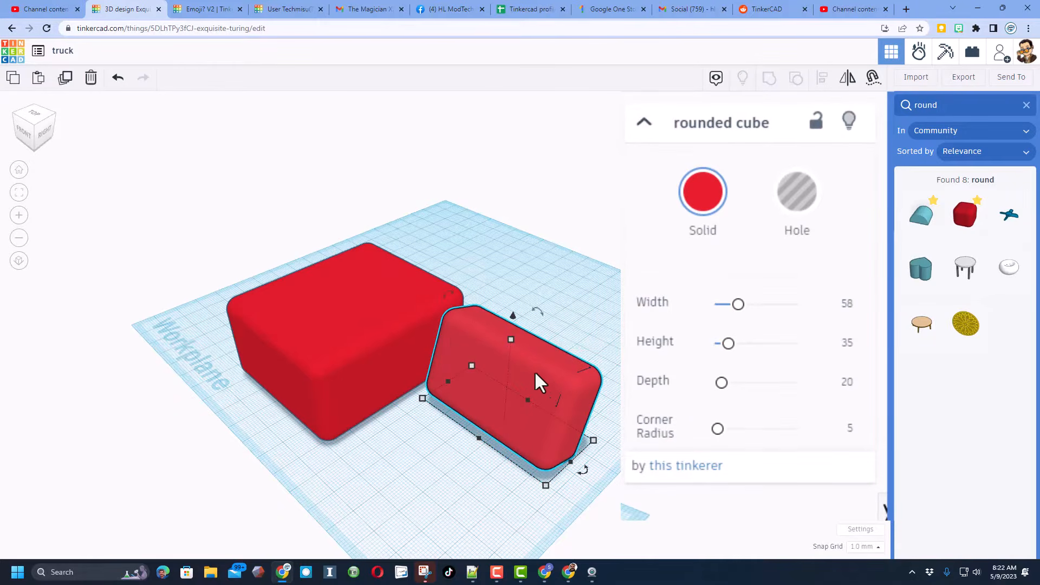
- Use Cruise to seat the thin block on the rear of the large block's top face, and tilt it backward
left_click(872, 77)
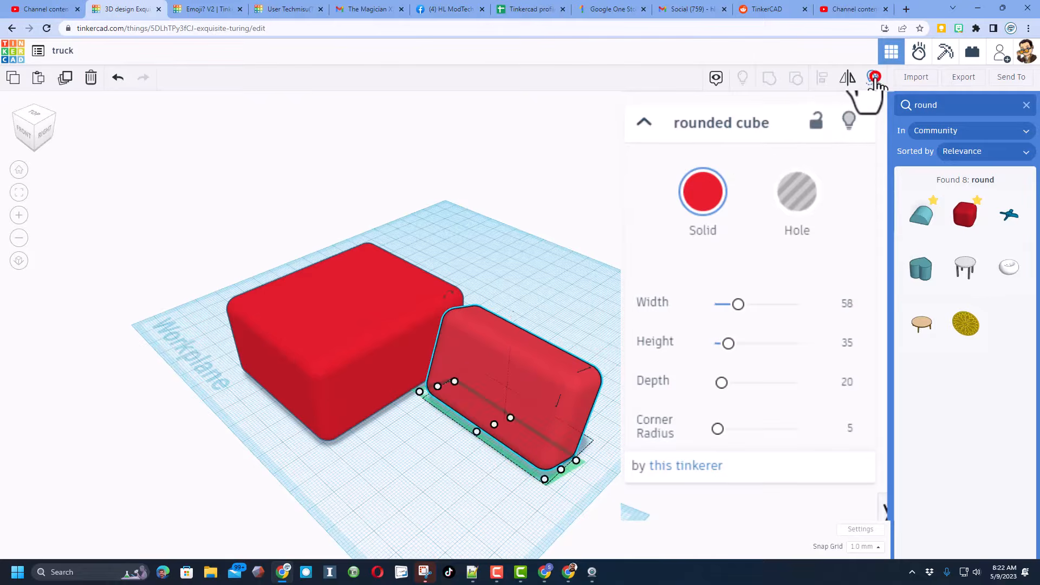
left_click(493, 427)
left_click_drag(487, 374, 382, 280)
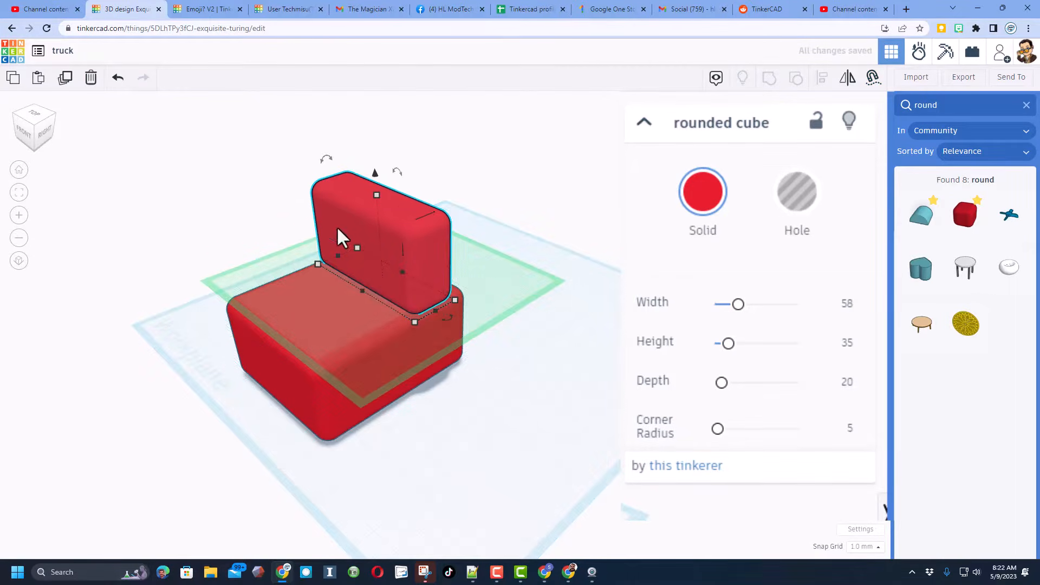
left_click(401, 156)
left_click(362, 222)
left_click_drag(327, 166, 357, 110)
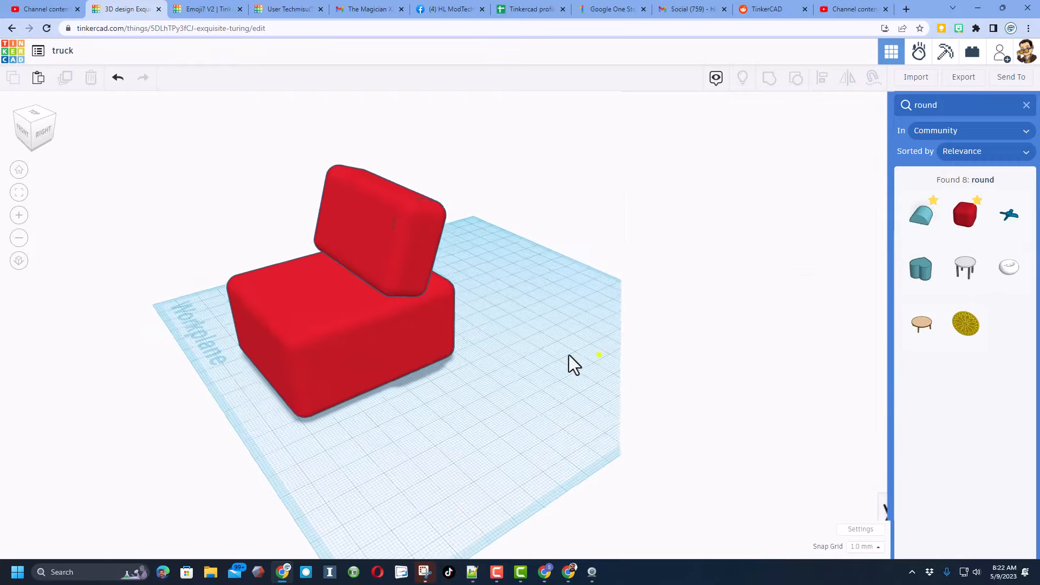
- Duplicate the large block, place the copy about 84 mm behind the original, and set its width to 58
right_click_drag(569, 356, 318, 320)
left_click(319, 320)
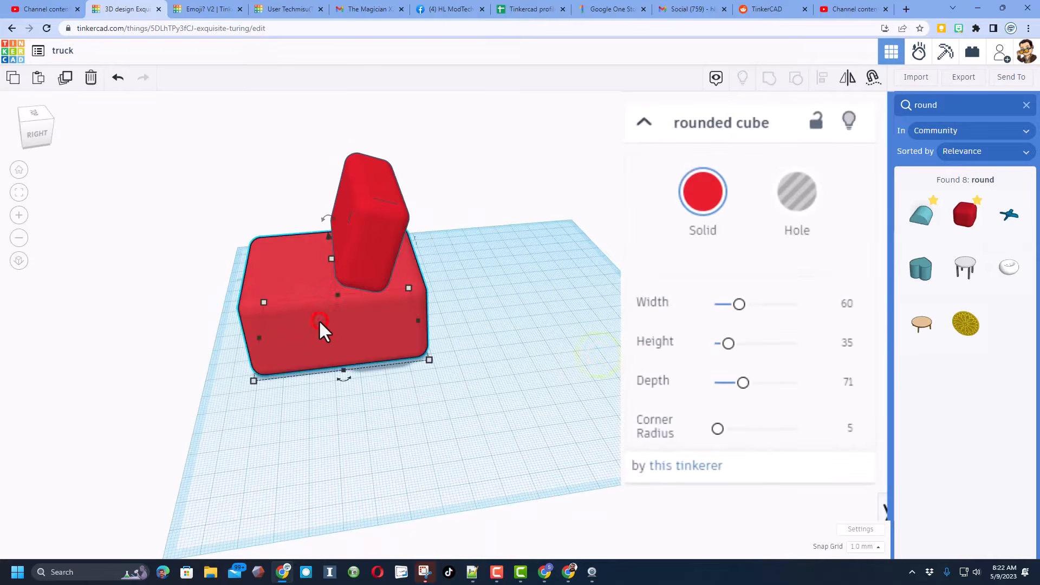
left_click_drag(326, 329, 556, 338, "alt")
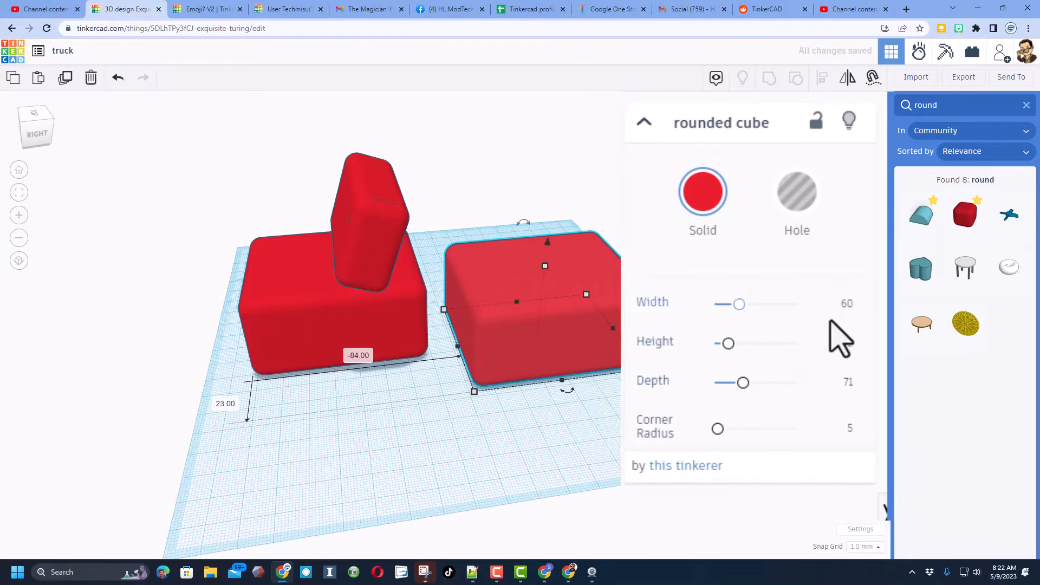
left_click(849, 305)
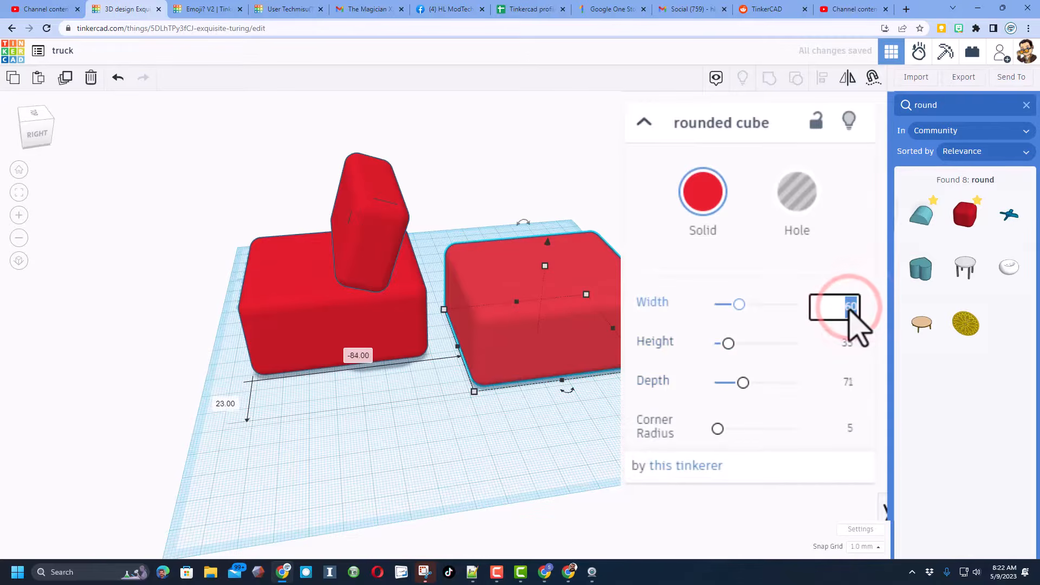
key("Return")
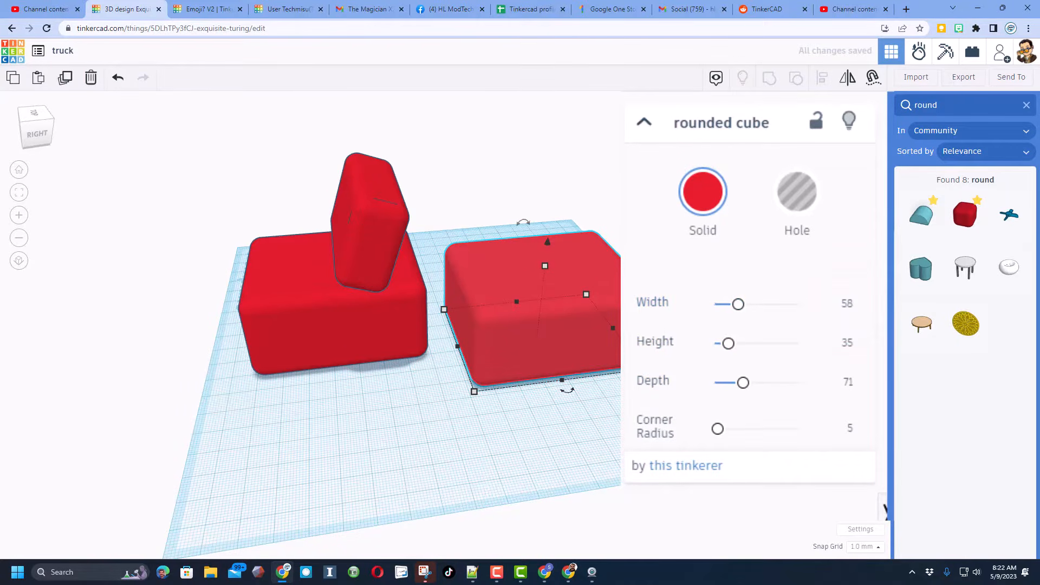
- Use Cruise to seat the block copy on the large block's top face, overlapping the tilted thin block
key("c")
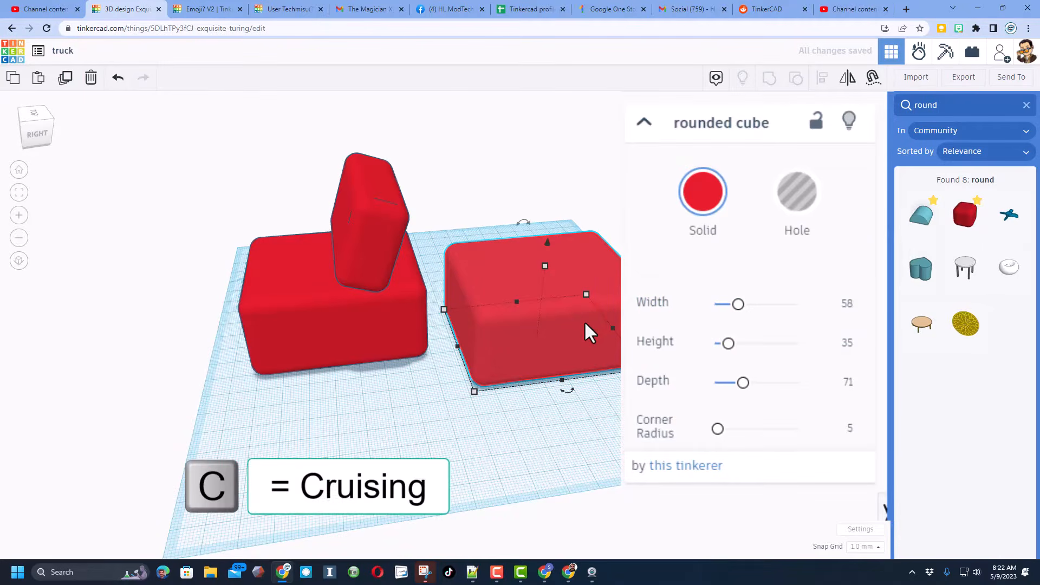
mouse_move(538, 334)
left_mouse_down()
mouse_move(303, 222)
mouse_move(300, 268)
mouse_move(264, 246)
mouse_move(414, 226)
left_mouse_up()
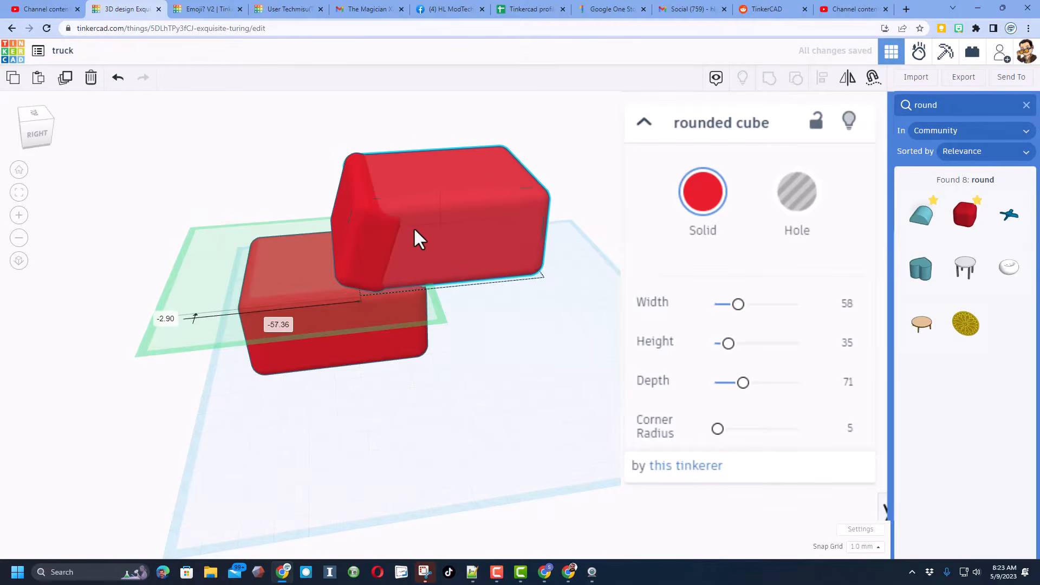
mouse_move(414, 227)
right_mouse_down()
mouse_move(475, 242)
mouse_move(587, 230)
mouse_move(523, 256)
mouse_move(457, 251)
mouse_move(433, 225)
right_mouse_up()
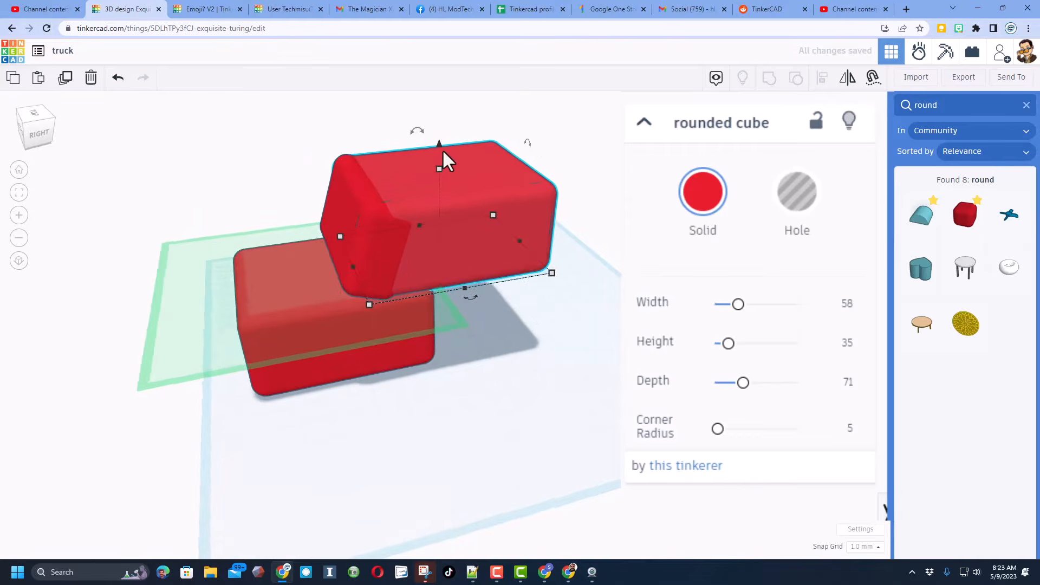
mouse_move(351, 184)
right_mouse_down()
mouse_move(399, 197)
mouse_move(353, 167)
mouse_move(407, 190)
mouse_move(452, 179)
right_mouse_up()
- Set the upper block's height to 37 and lower the block slightly
left_click(845, 347)
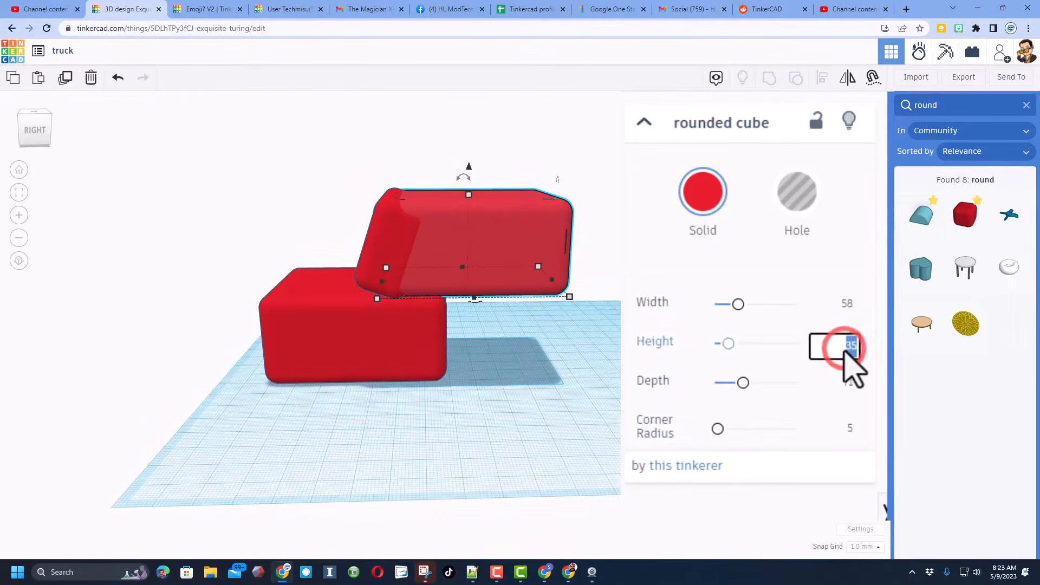
type("37")
key("Return")
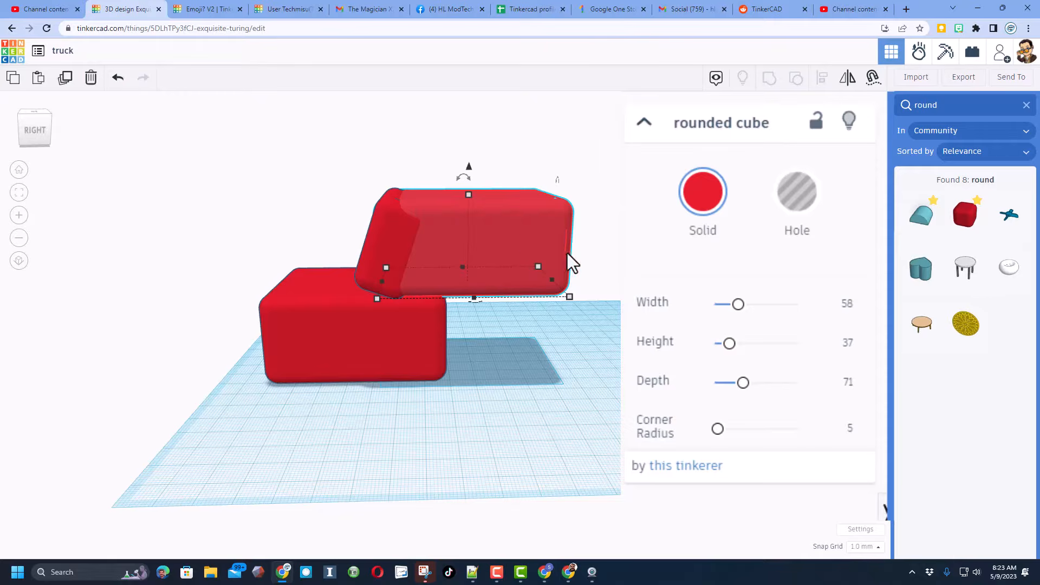
mouse_move(463, 223)
right_mouse_down()
mouse_move(552, 243)
mouse_move(424, 197)
right_mouse_up()
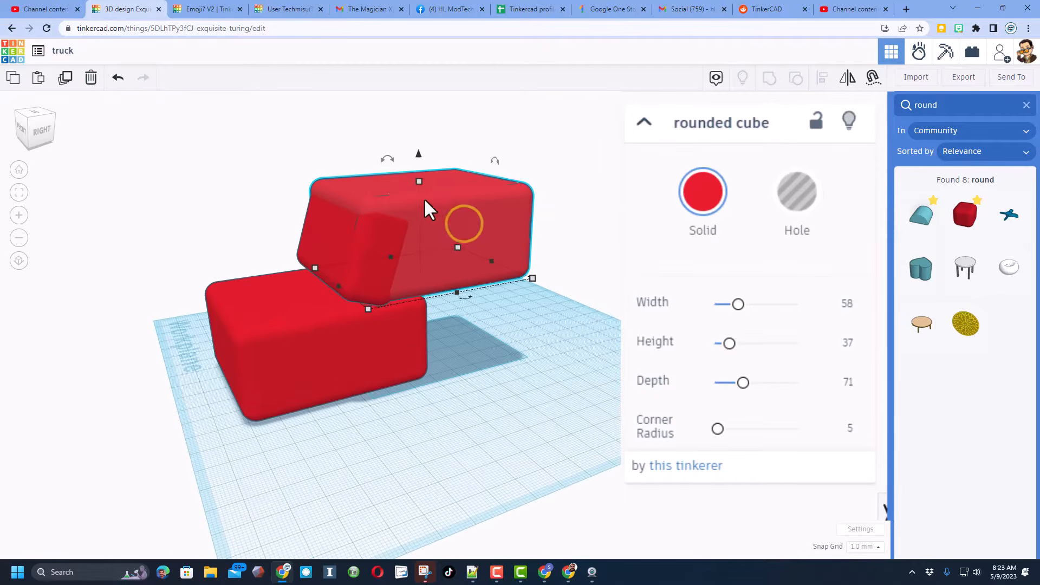
left_click_drag(421, 154, 423, 156)
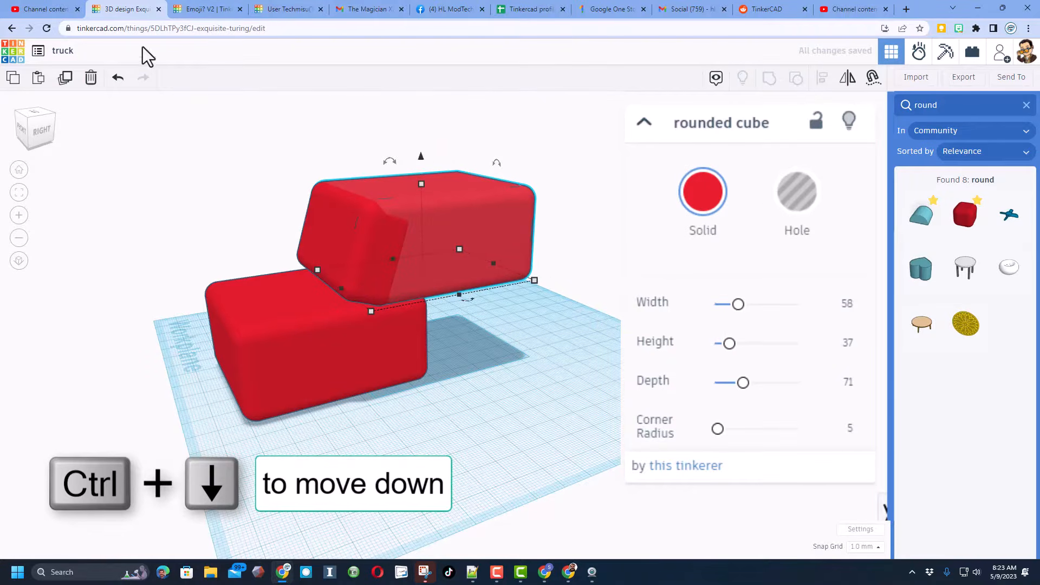
right_click_drag(168, 183, 265, 212)
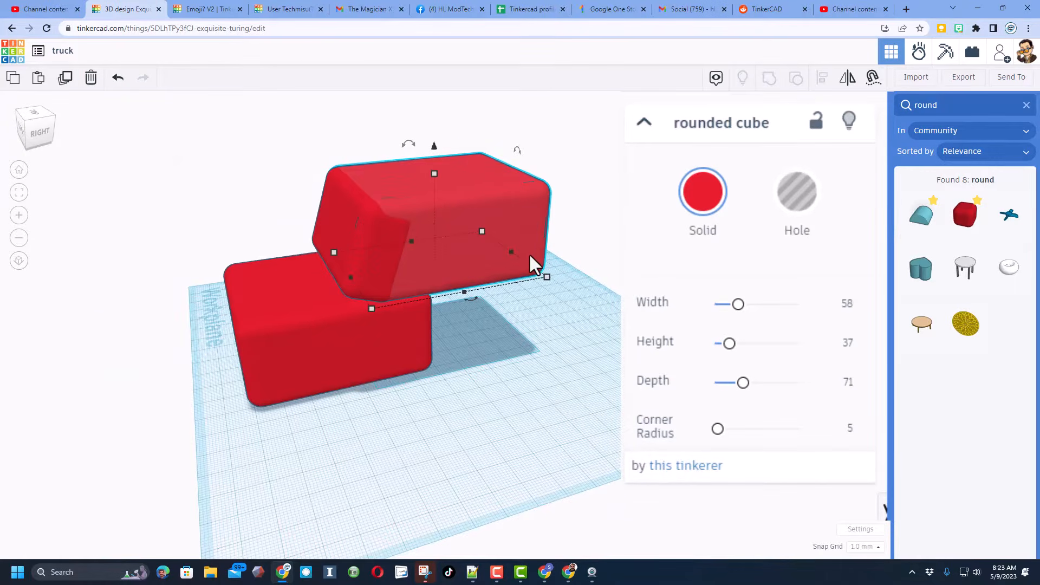
- Set the upper block's depth to 30
left_click(849, 382)
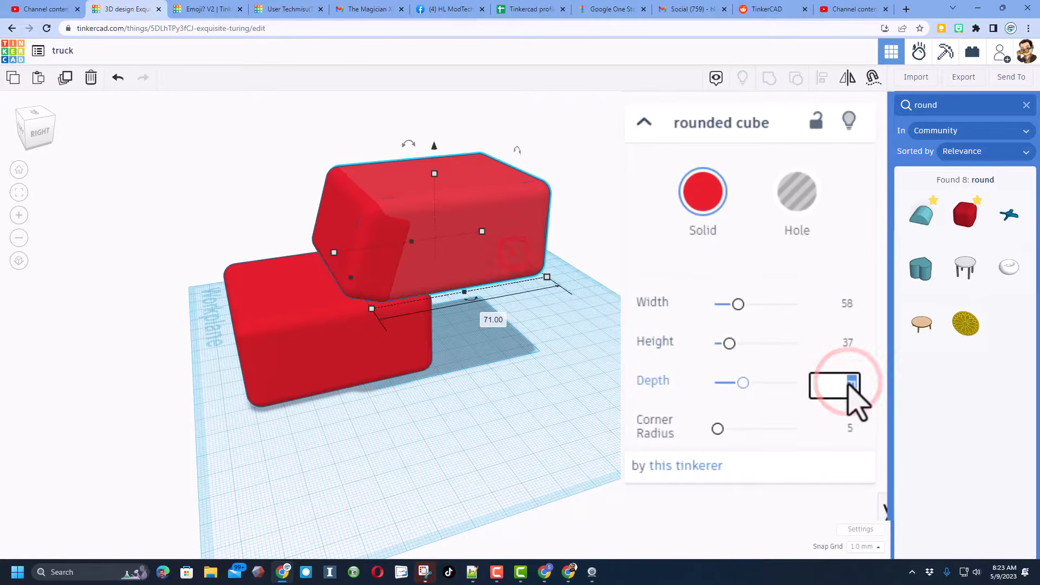
type("30")
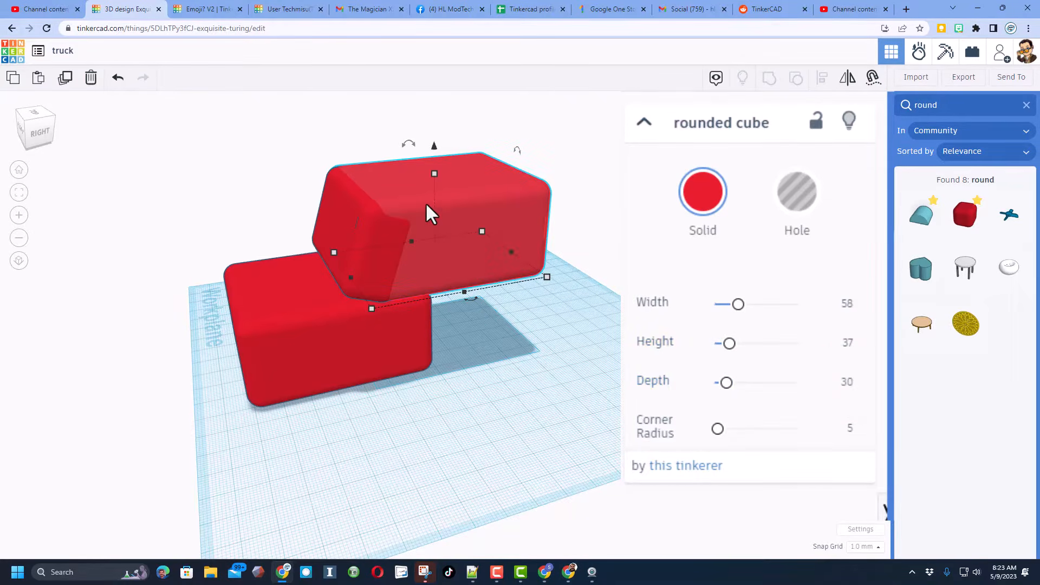
left_click(424, 203)
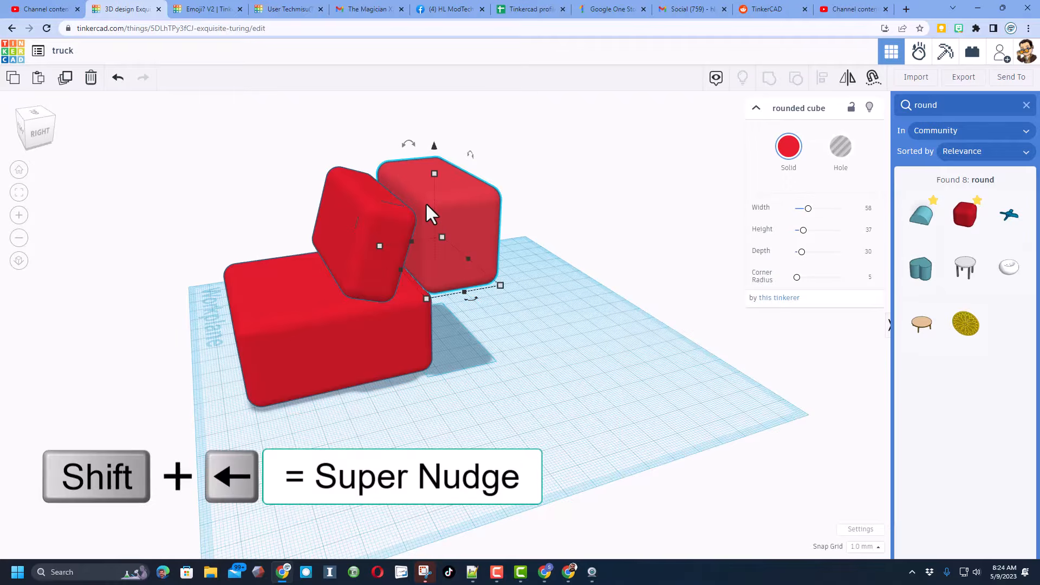
- Shift the upper block forward until it overlaps the back of the tilted block, fine-tuning its position in small increments
key("shift+Left")
key("shift+Left")
key("shift+Left")
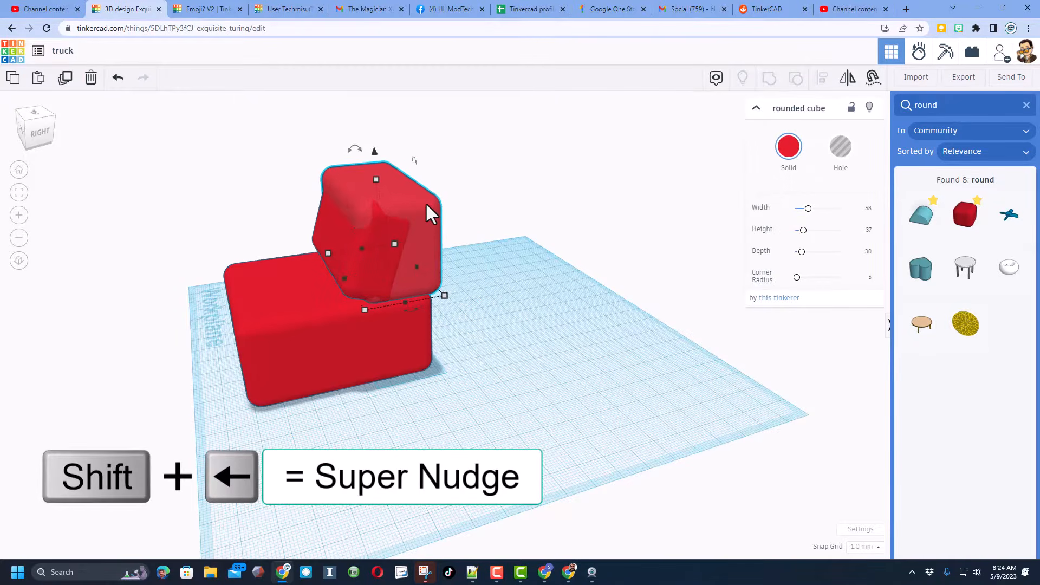
key("Right")
key("Right")
key("Right")
key("Left")
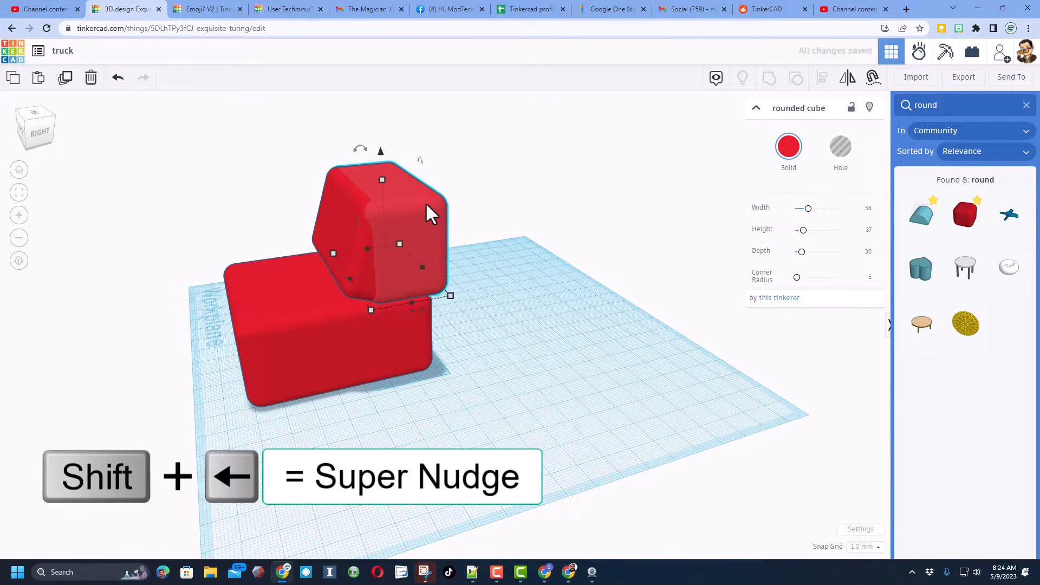
key("Up")
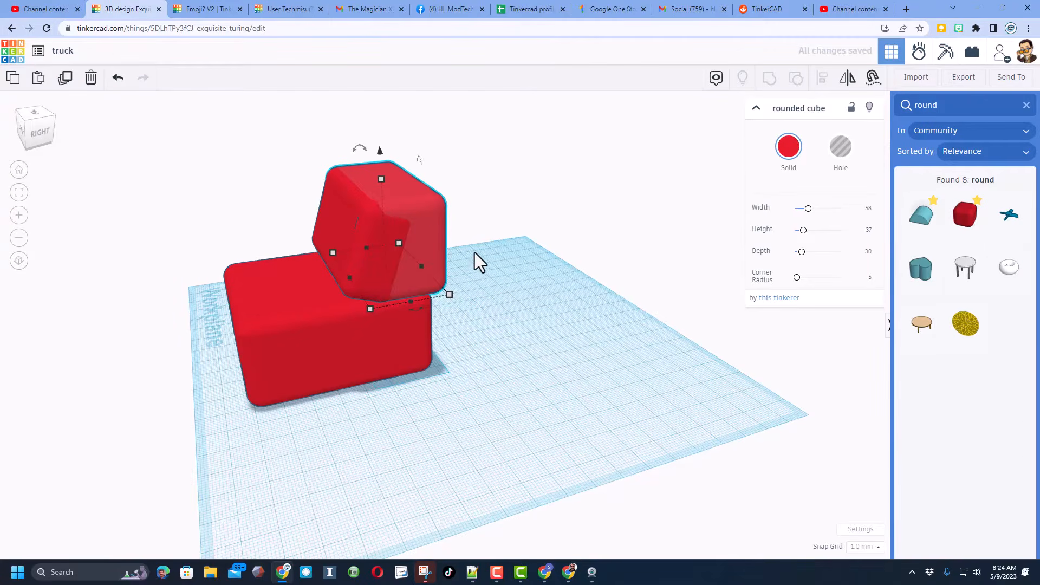
- Center-align the tilted block and the upper block across their width, and group them into one cab
left_click(496, 253)
right_click_drag(515, 260, 339, 183)
left_click_drag(437, 233, 437, 233)
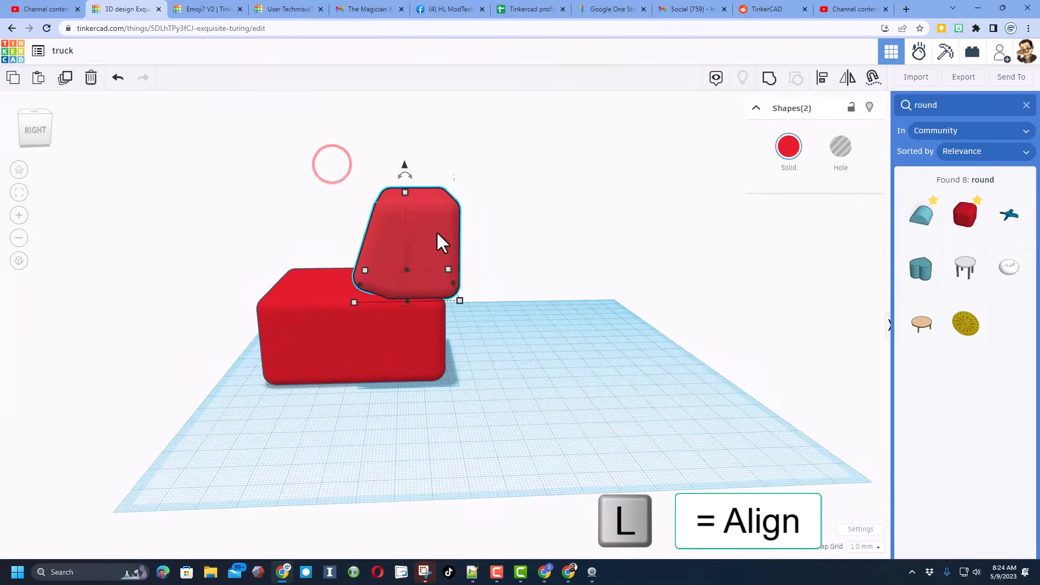
right_click_drag(437, 234, 756, 125)
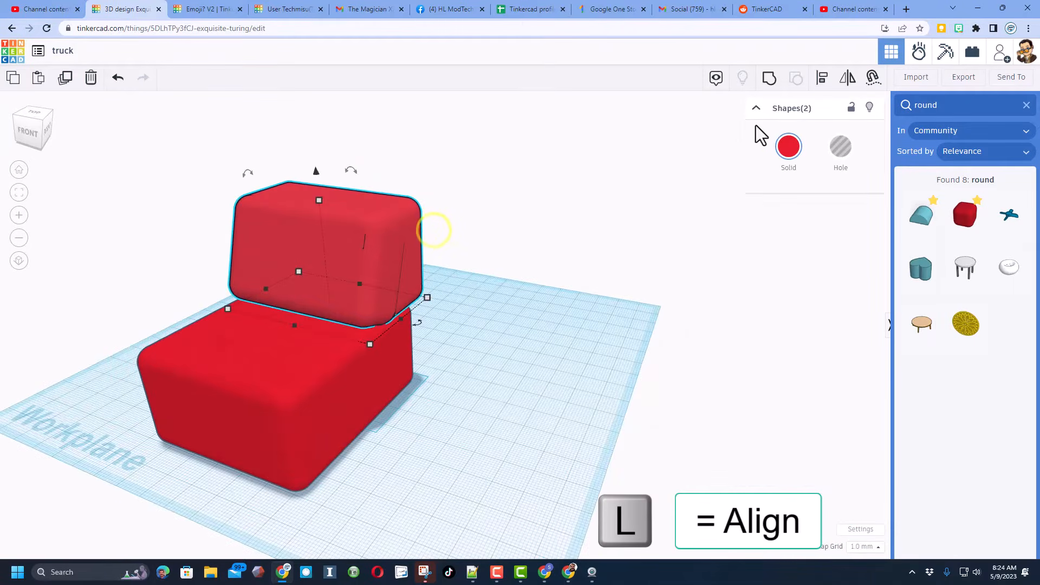
left_click(822, 79)
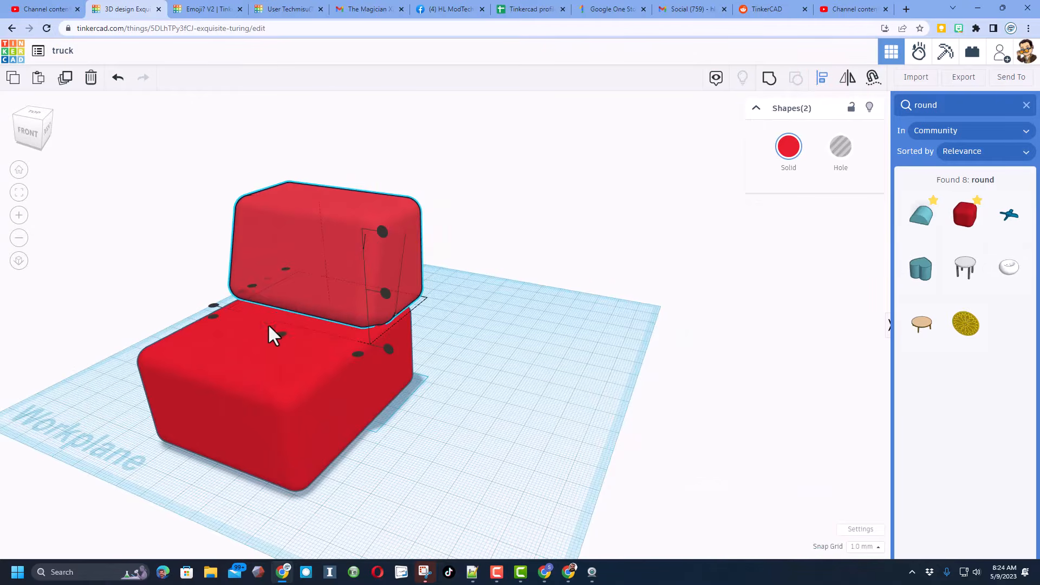
left_click(280, 335)
right_click_drag(623, 250, 346, 247)
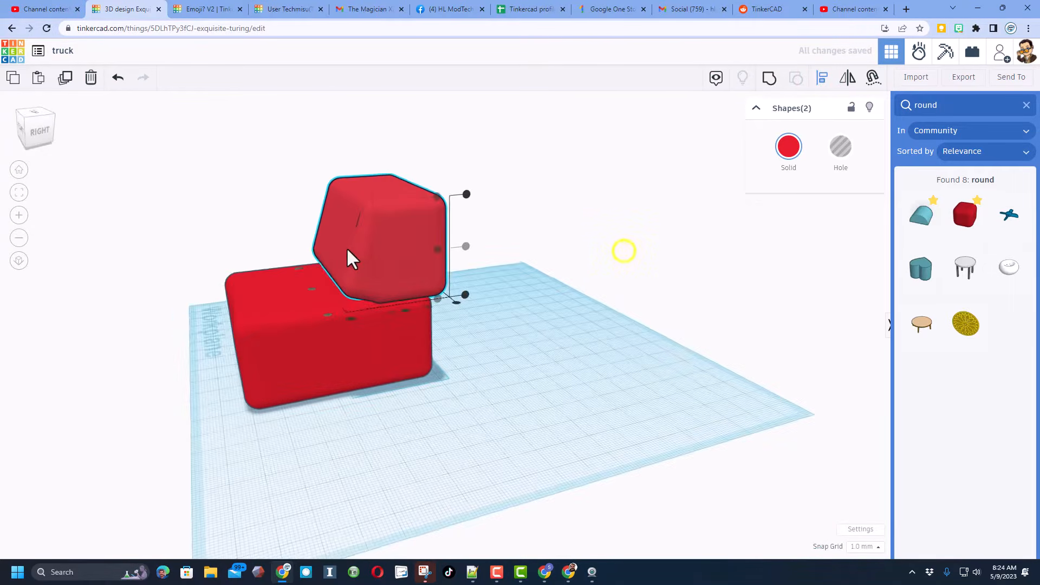
left_click(769, 82)
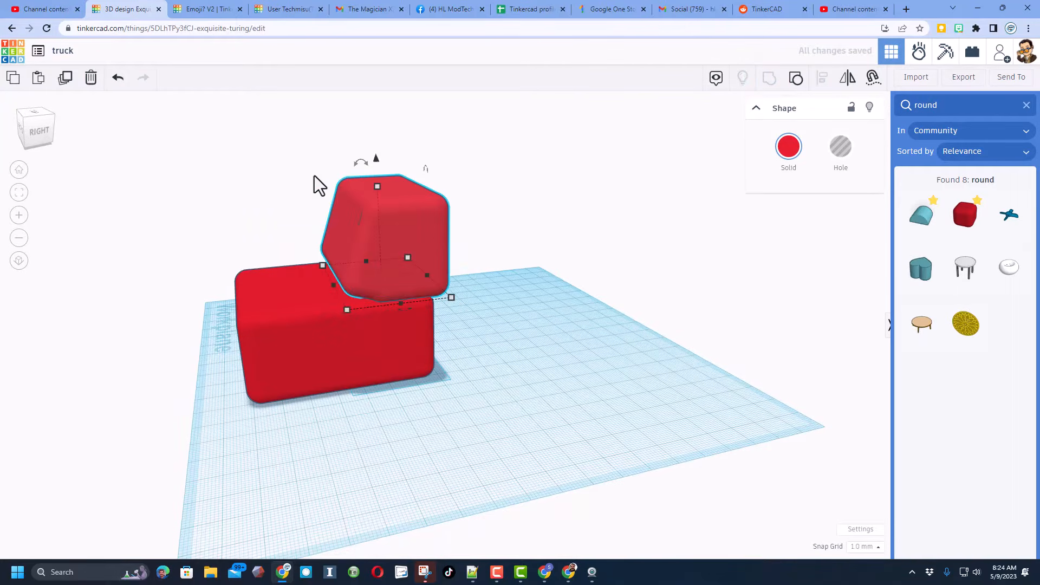
- Lower the cab slightly into the base block and center-align the two across the truck's width
left_click_drag(376, 158, 376, 182)
right_click_drag(291, 277, 547, 265)
left_click(557, 262)
left_click_drag(508, 258, 135, 365)
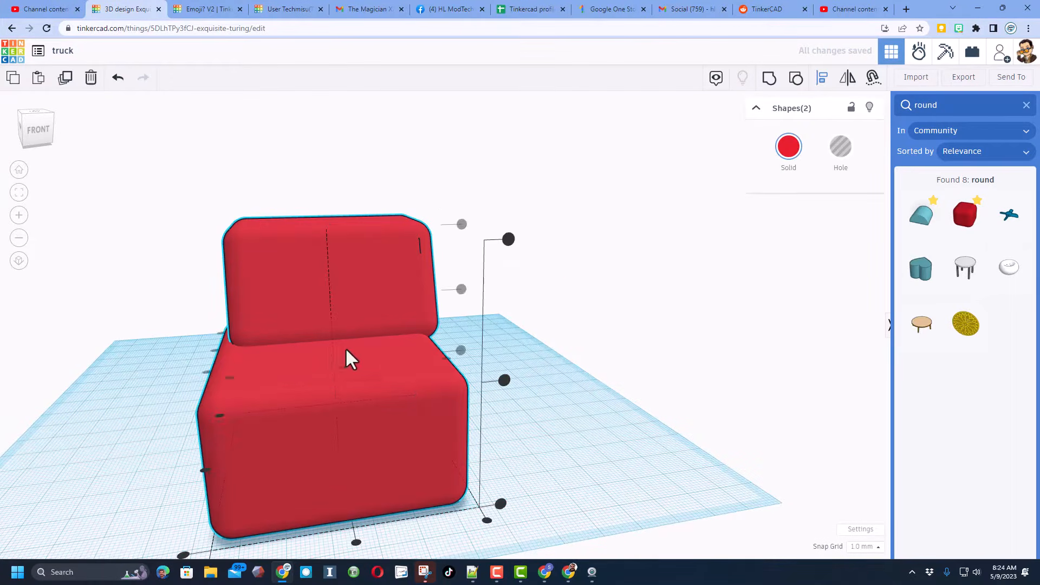
left_click(356, 544)
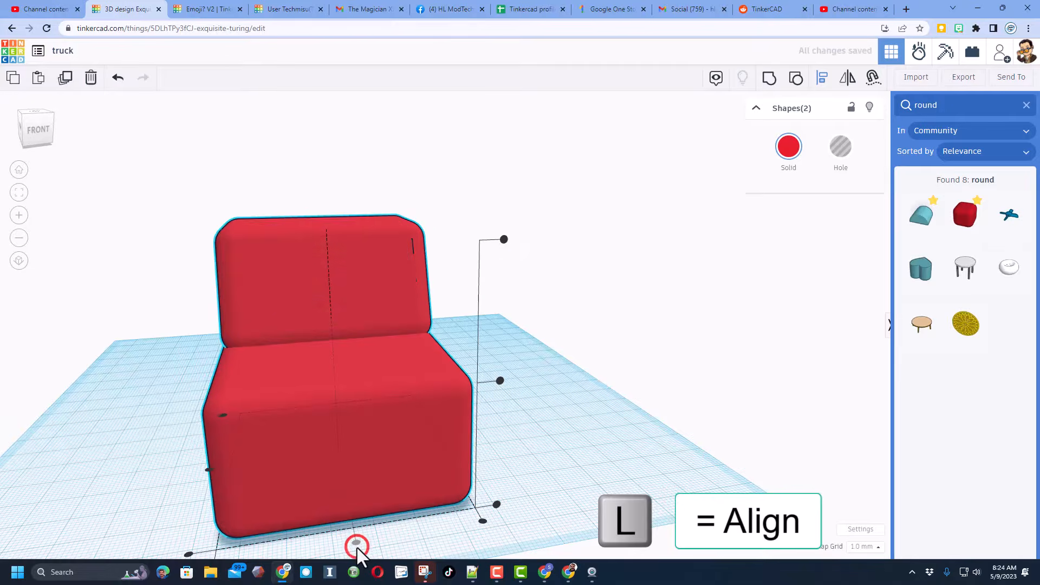
left_click(530, 453)
- Duplicate the base block and move the copy straight back behind the cab, leaving a gap between the two blocks
right_click_drag(589, 432, 786, 407)
scroll(510, 435, "down", 2)
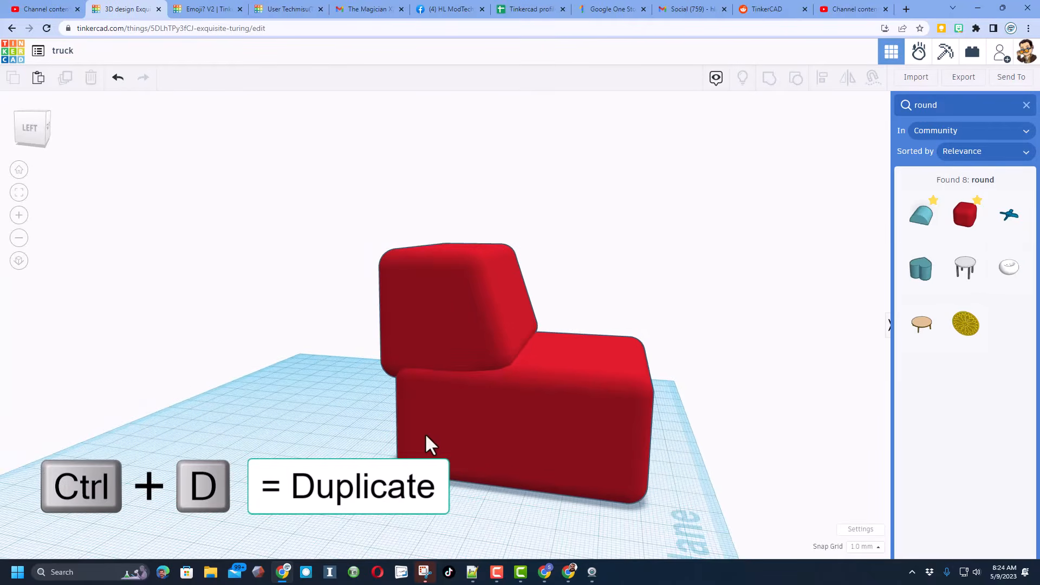
right_click_drag(426, 436, 525, 441)
left_click(525, 441)
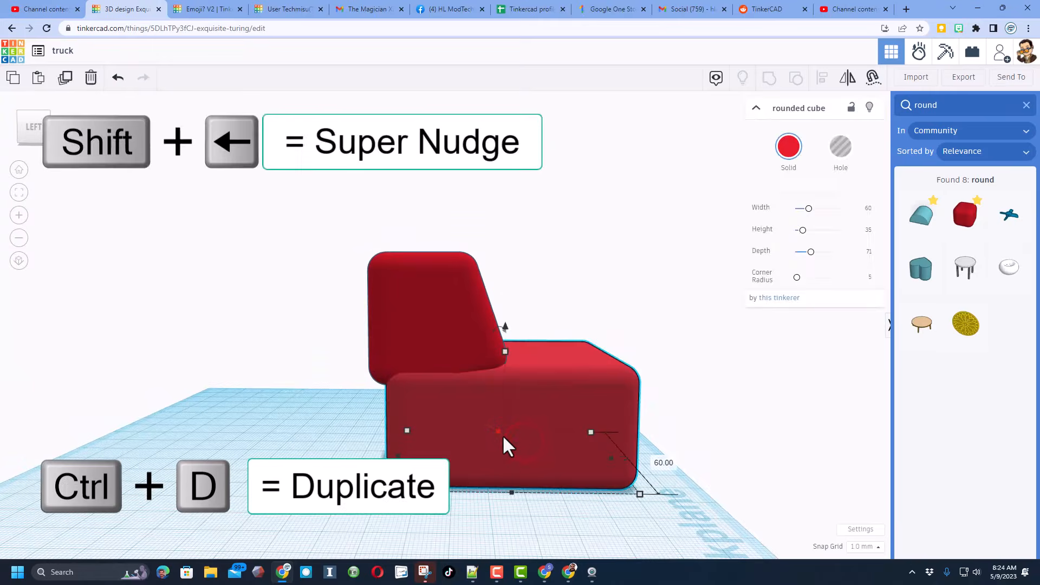
key("ctrl+d")
key("shift+Left")
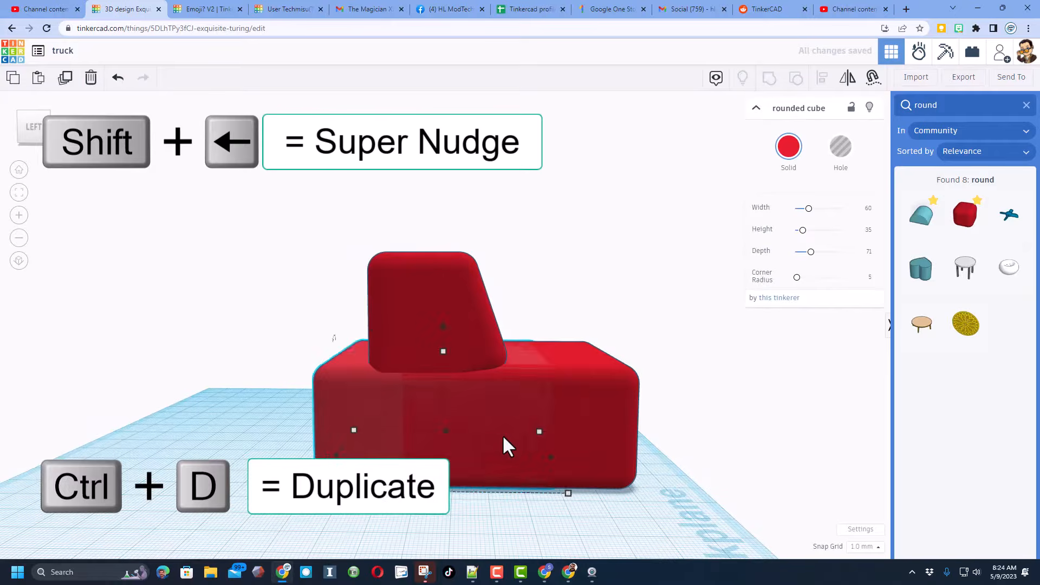
key("shift+Left")
key("shift+Left")
key("shift+Left")
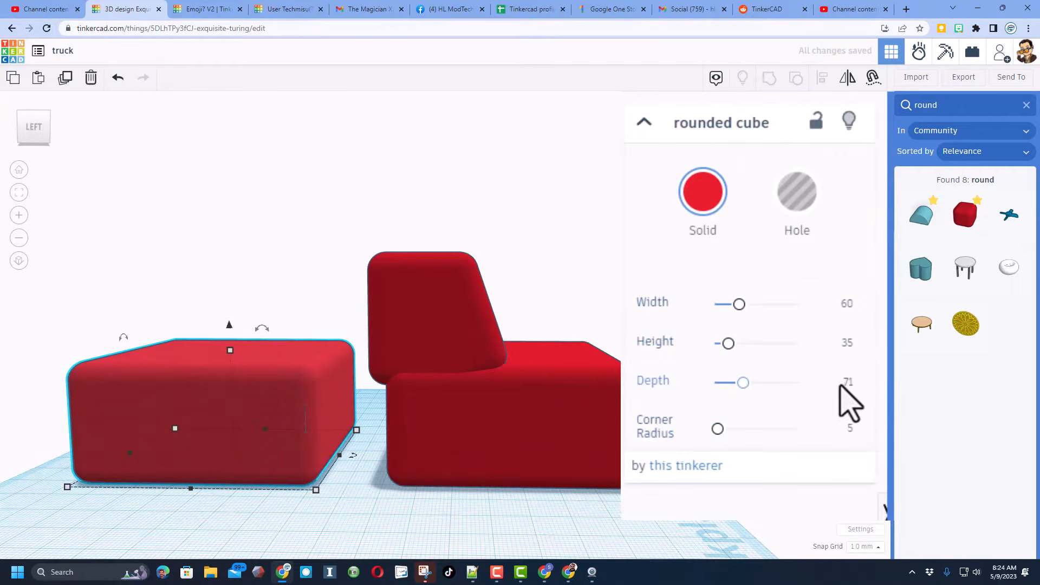
- Set the rear block's depth to 85
left_click(847, 383)
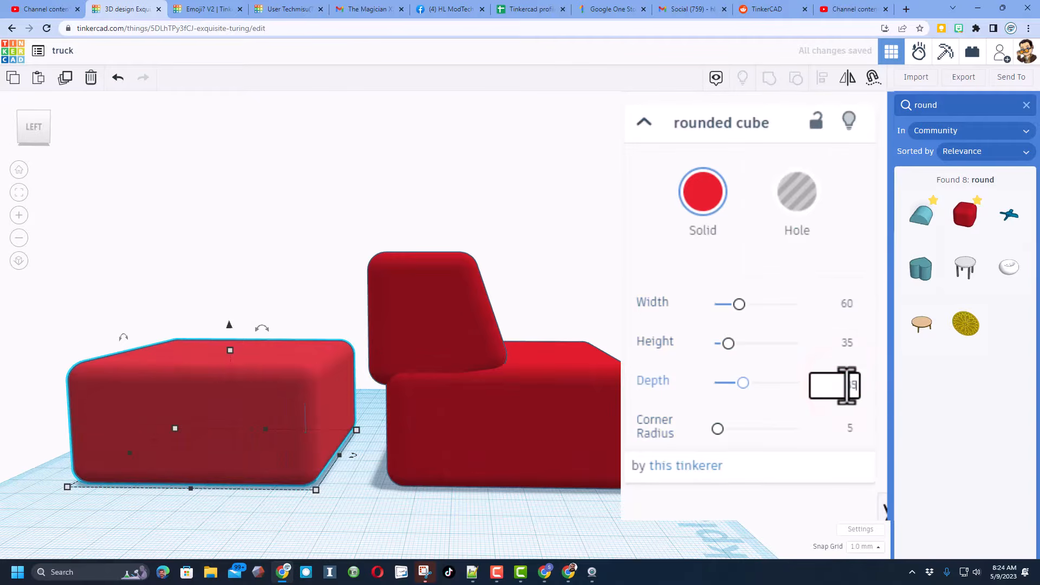
key("Return")
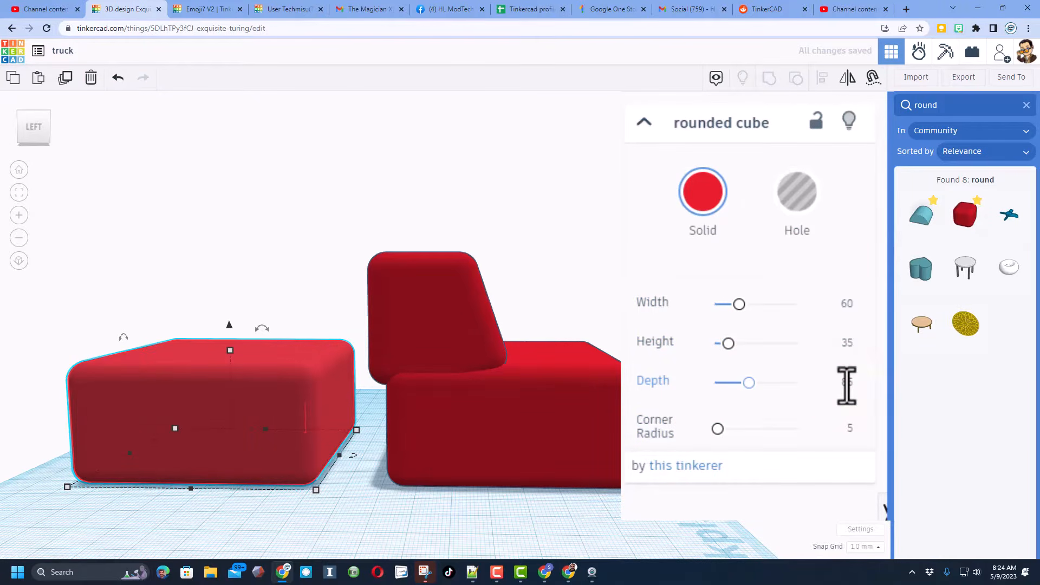
right_click_drag(529, 508, 317, 441)
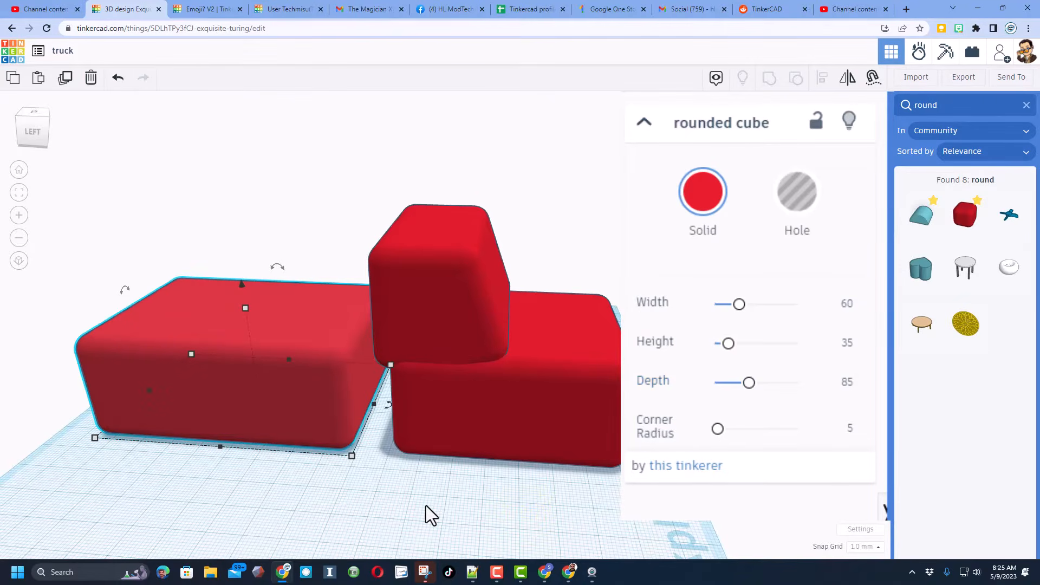
- Move the rear block forward in small increments until it meets the back of the base block
key("Right")
key("Right")
key("Right")
key("Right")
key("Right")
key("Right")
key("Right")
key("Right")
key("Right")
key("Right")
key("Right")
key("Right")
key("Right")
key("Right")
key("Right")
key("Right")
key("Right")
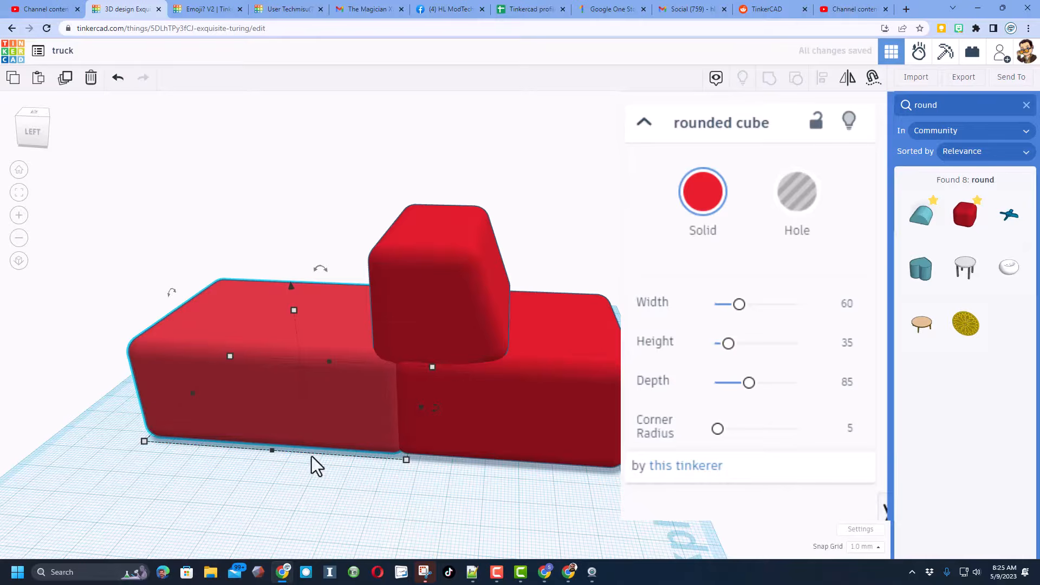
- Duplicate the rear block in place and turn the copy into a hole
left_click(150, 443)
left_click(218, 389)
key("ctrl+d")
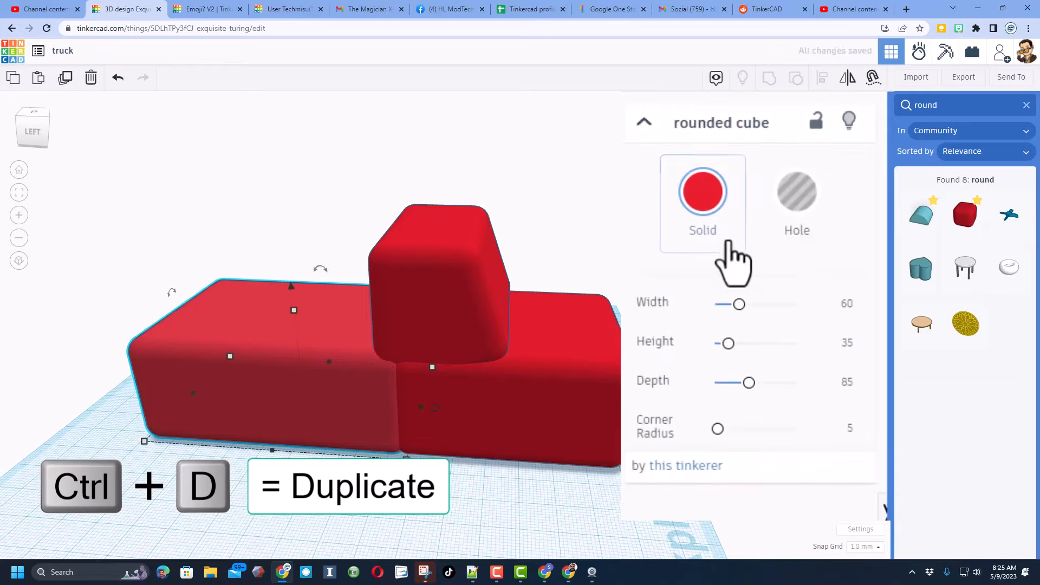
left_click(780, 201)
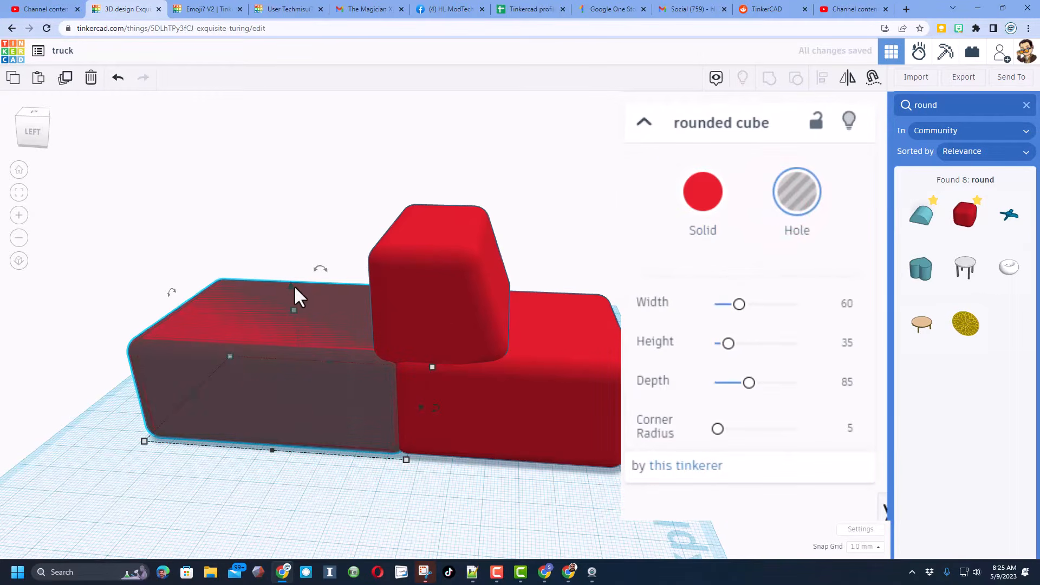
- Raise the hole copy slightly and scale it down proportionally to a height of 34 mm
key("ctrl+Up")
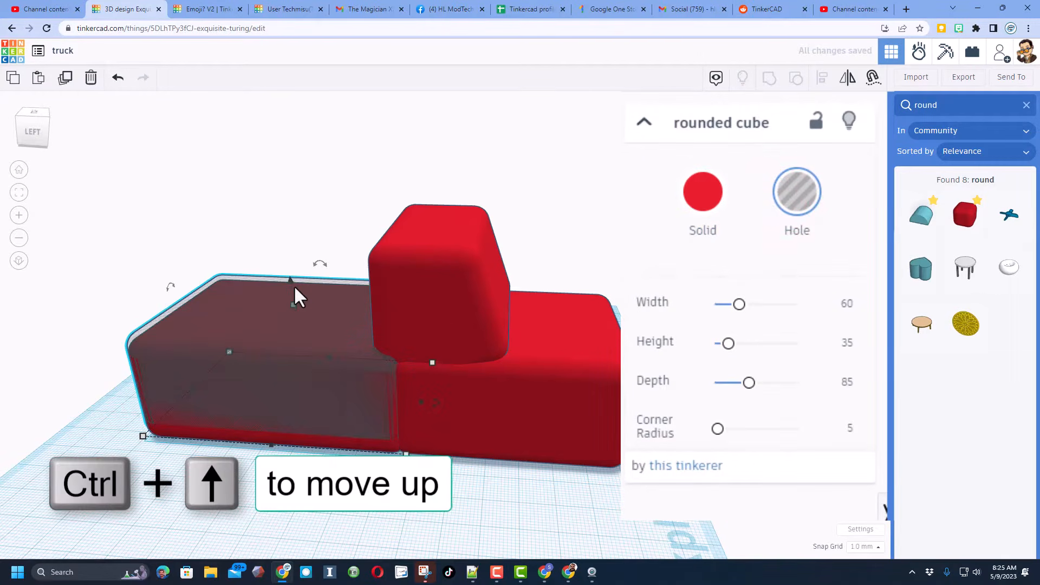
right_click_drag(168, 337, 256, 419)
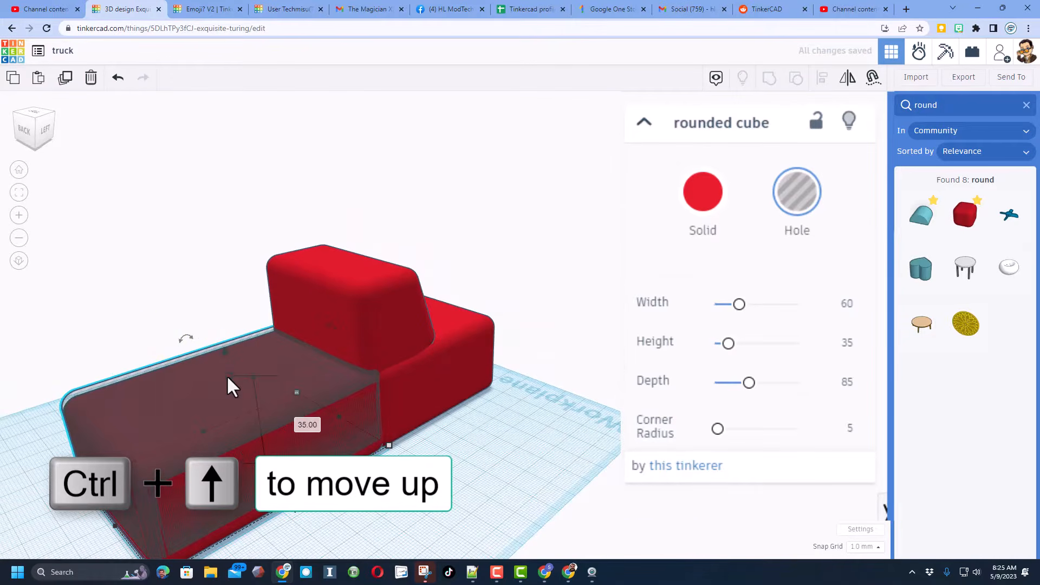
left_click_drag(224, 376, 211, 379, "shift")
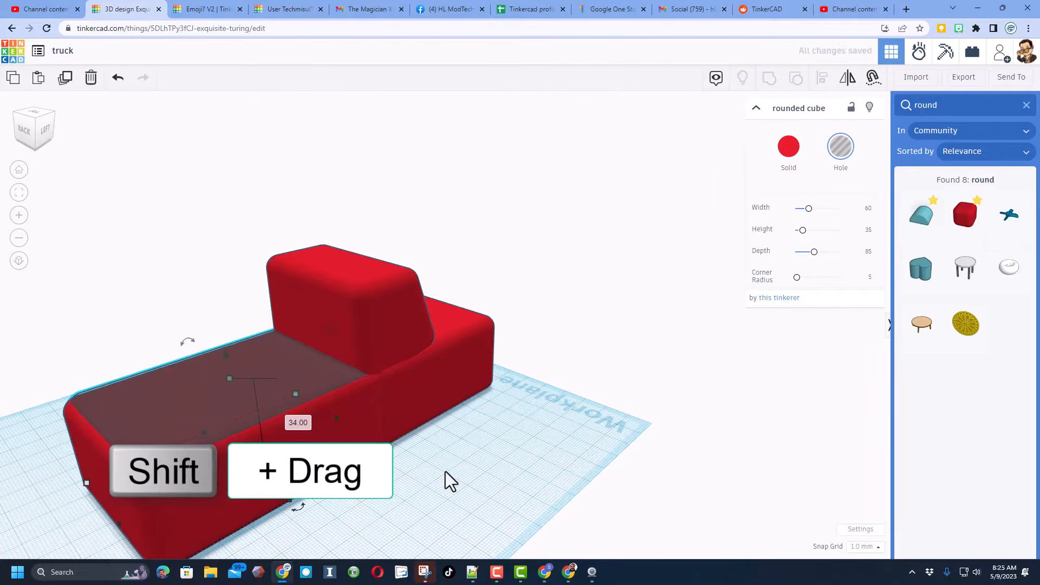
- Select the rear block together with its hole copy and group them to hollow out the truck bed
right_click_drag(473, 490, 309, 438)
left_click_drag(133, 297, 237, 445)
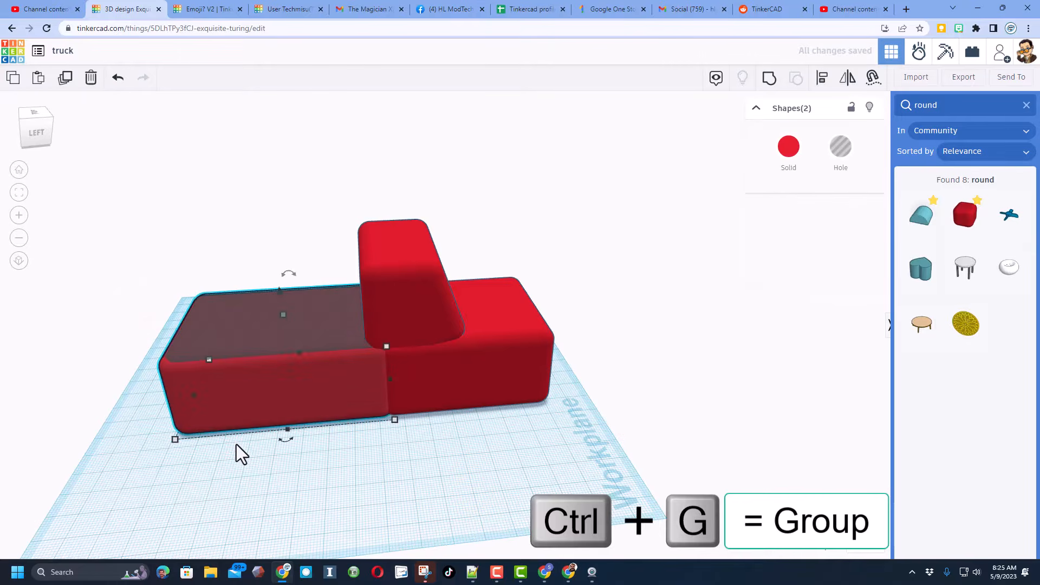
key("ctrl+g")
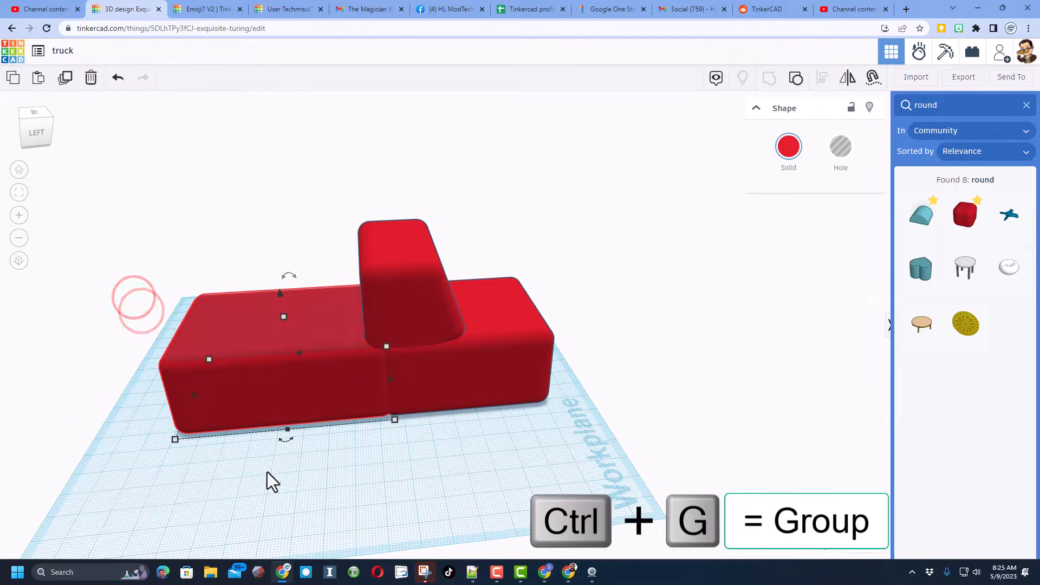
- Move the cab forward along the base block by six small increments, away from the bed opening
right_click_drag(378, 460, 401, 368)
left_click(380, 314)
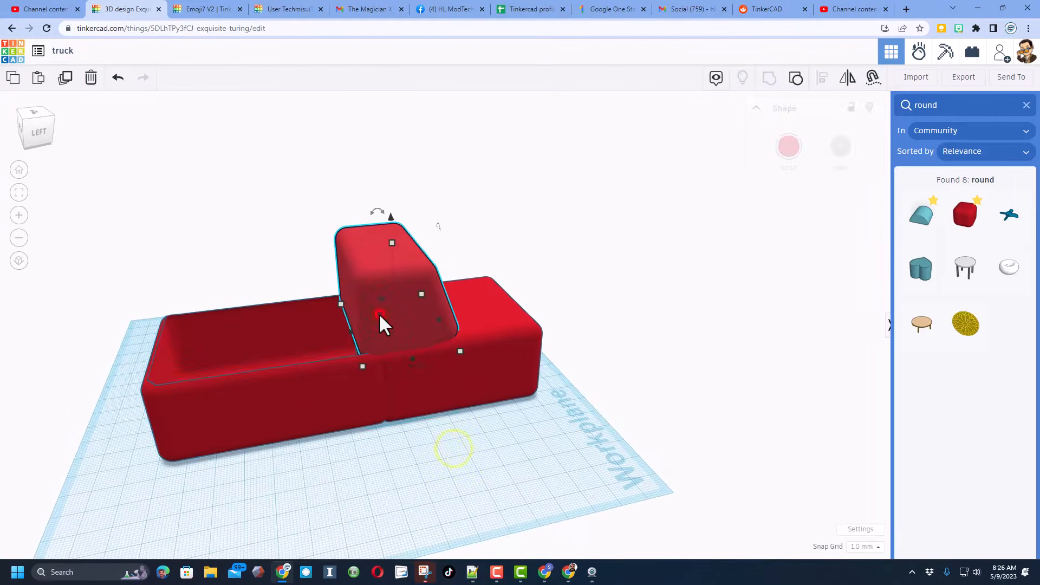
key("Right")
key("Right")
key("Right")
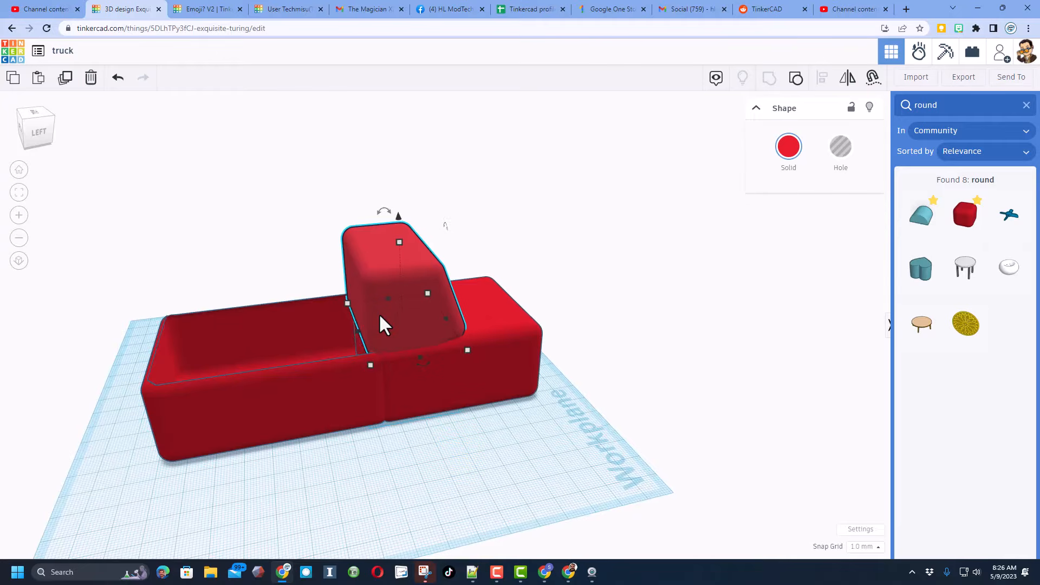
key("Right")
key("Right")
key("Right")
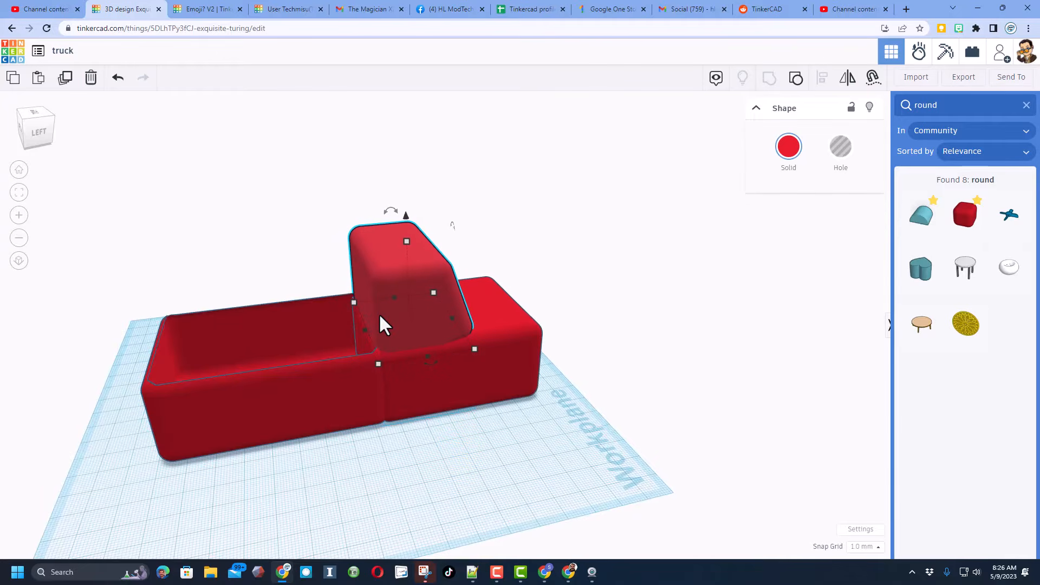
- Shorten the cab from its front to about 30.5 mm long and set its width to 52 mm
left_click_drag(452, 318, 439, 328)
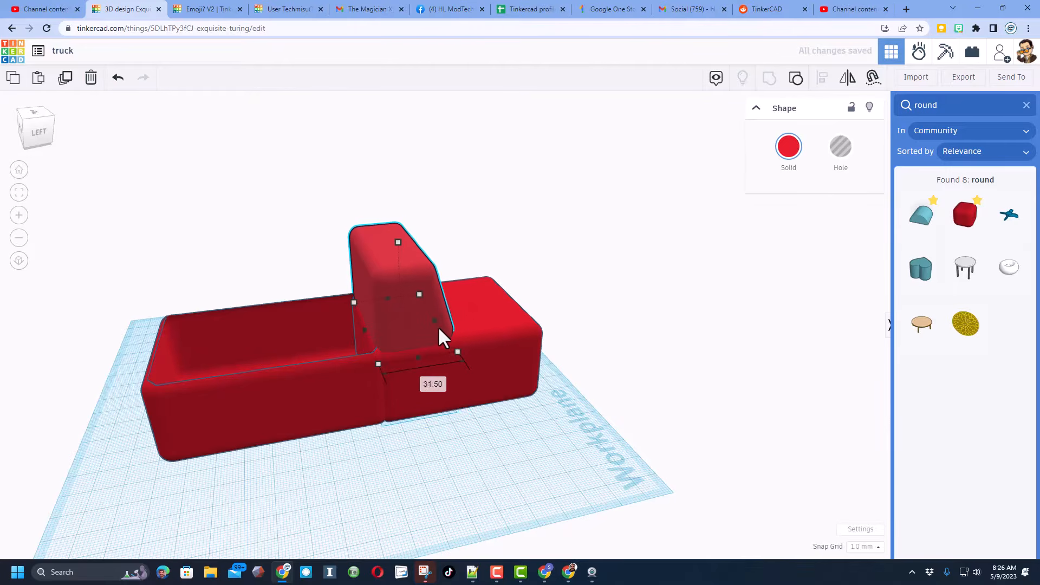
right_click_drag(439, 327, 483, 394)
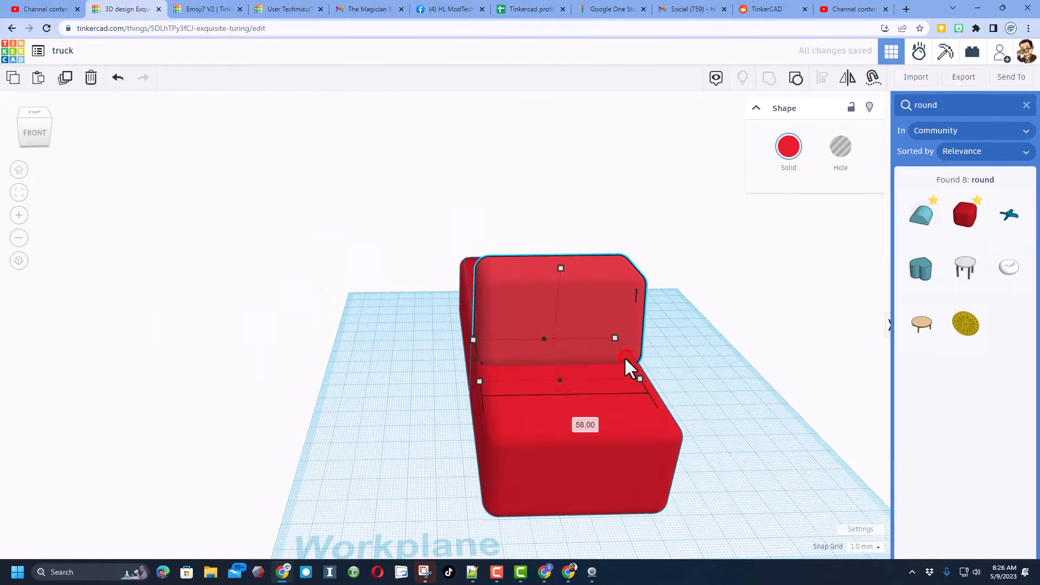
left_click_drag(624, 357, 613, 356)
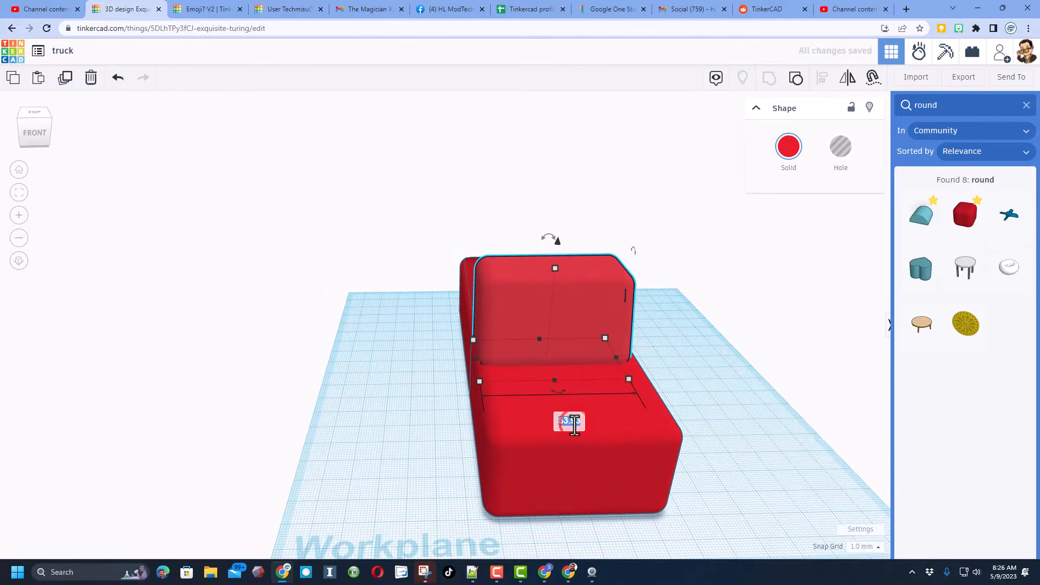
type("52")
key("Return")
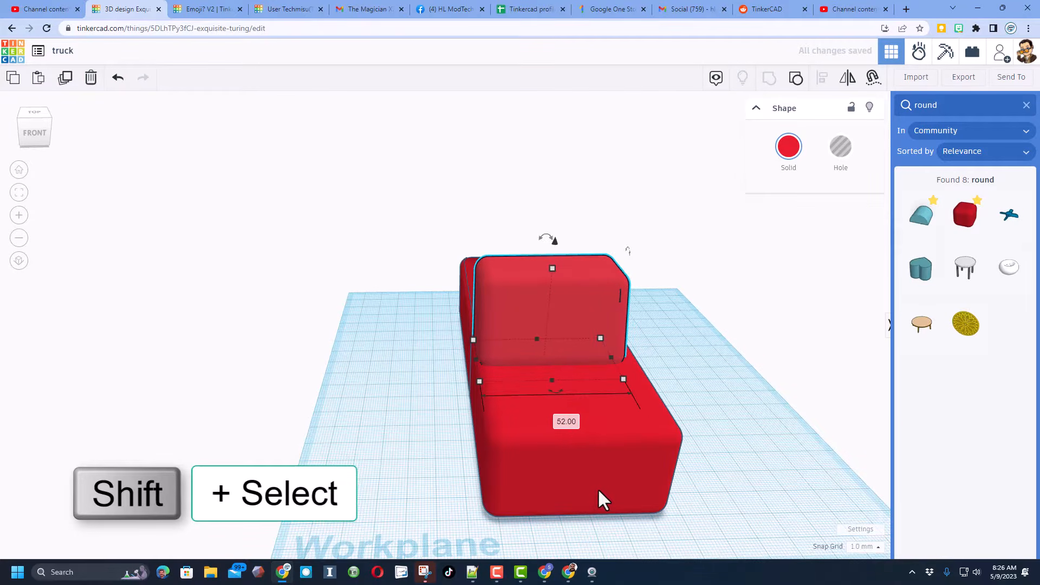
- Align the cab with the front base block so that it is centred across the truck's width
left_click(597, 488, "shift")
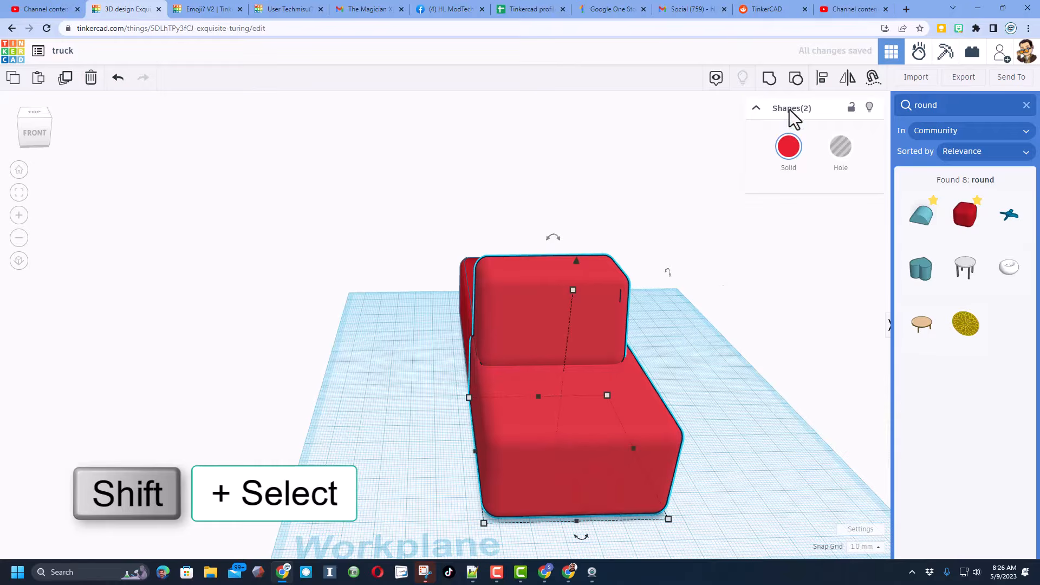
left_click(821, 82)
left_click(577, 419)
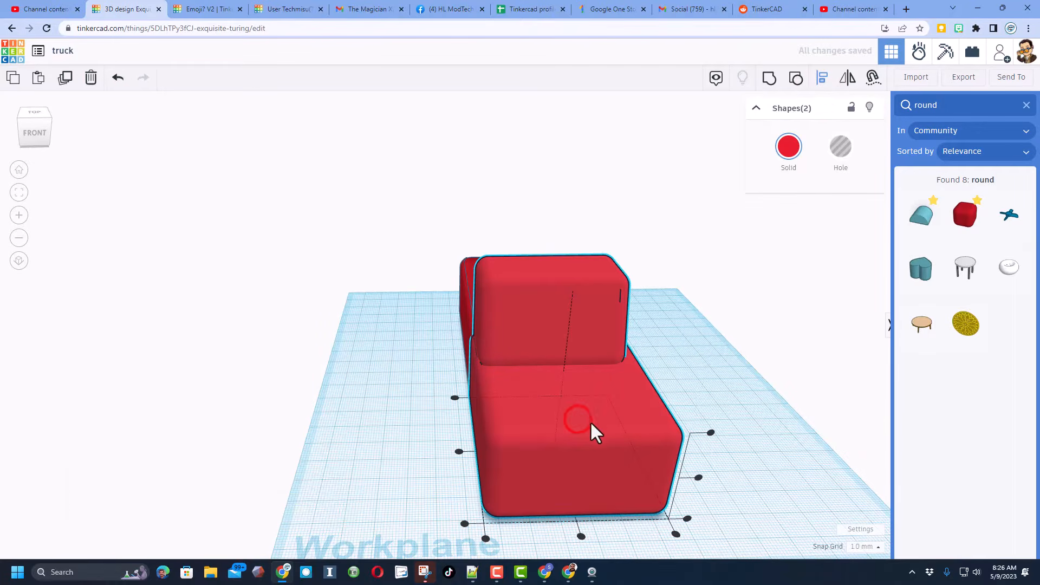
left_click(581, 537)
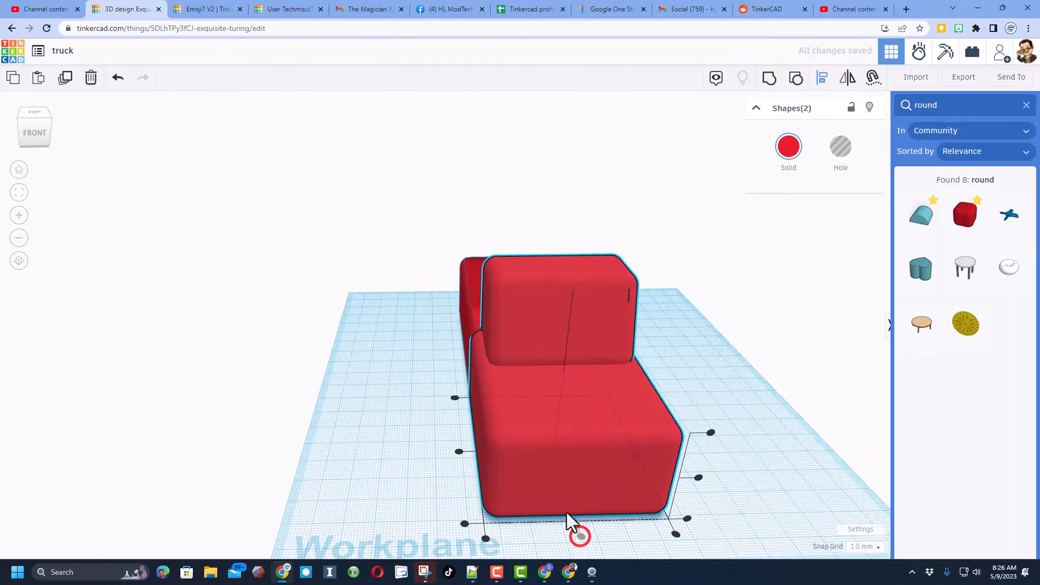
left_click(454, 441)
- Leave the community shape search and place a box hole from the basic shapes on the truck's hood
right_click_drag(389, 432, 140, 401)
scroll(140, 401, "down", 2)
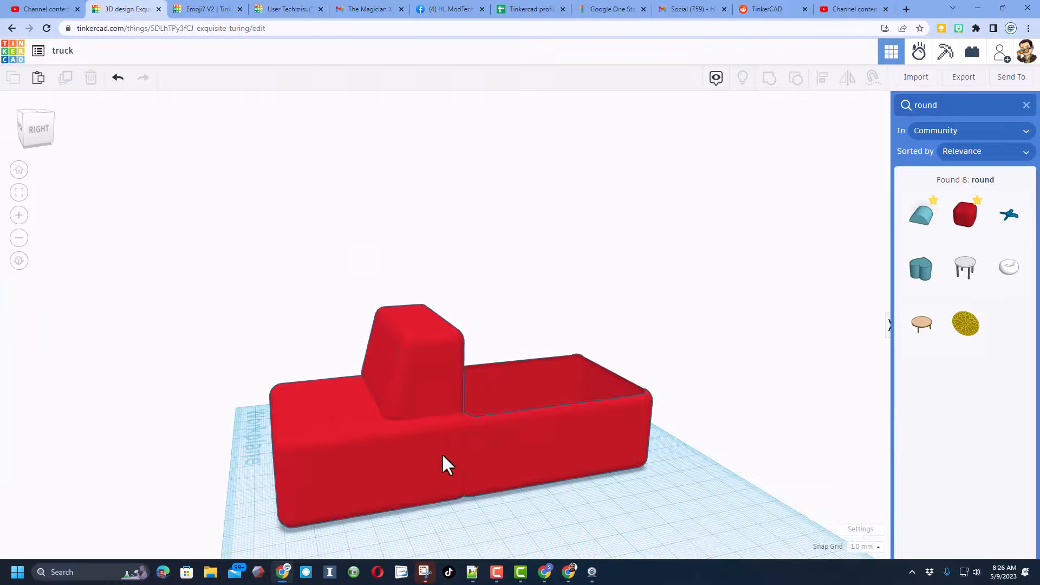
left_click(1026, 105)
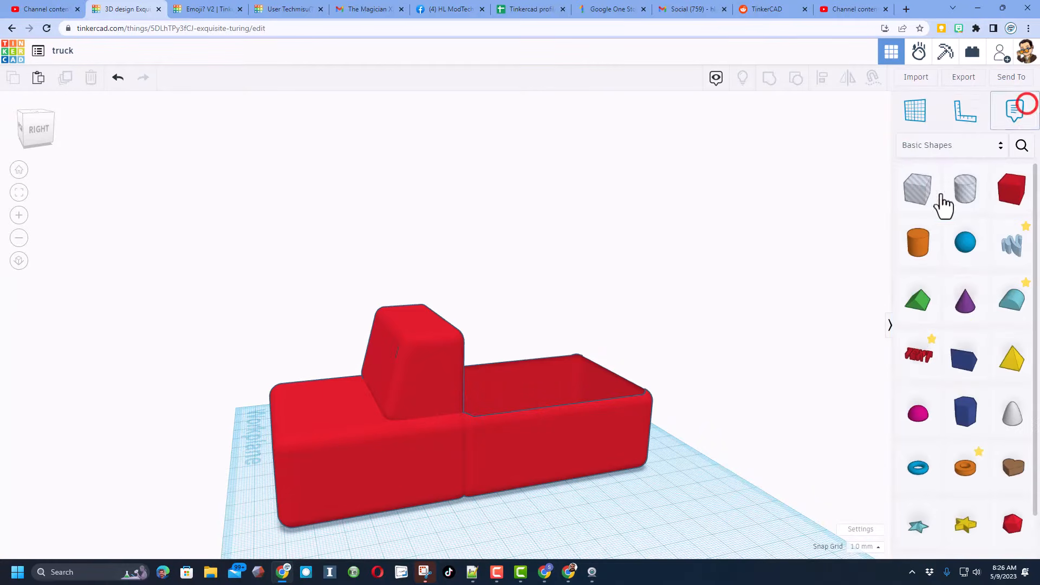
left_click(910, 186)
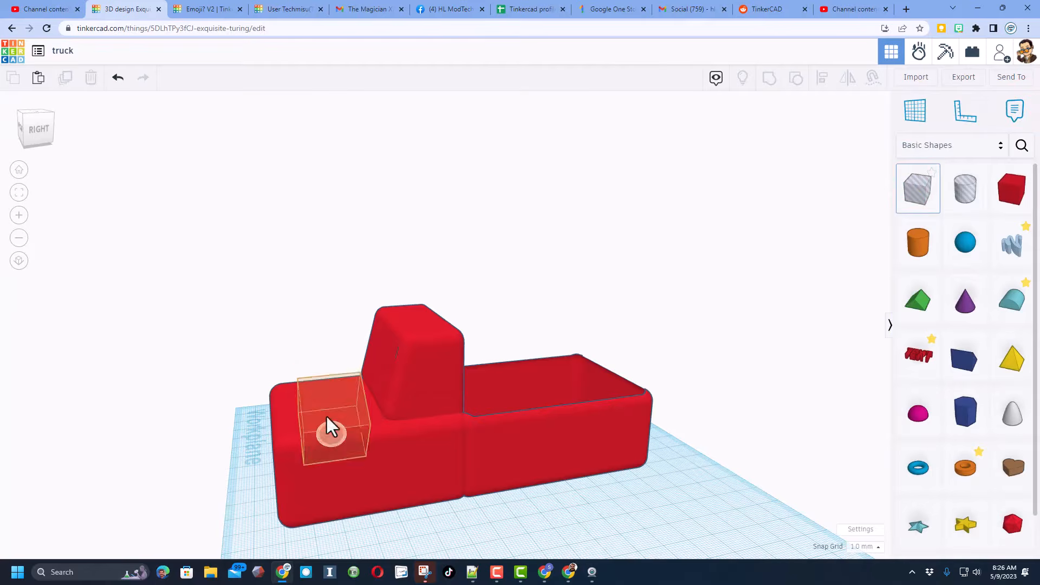
left_click(336, 403)
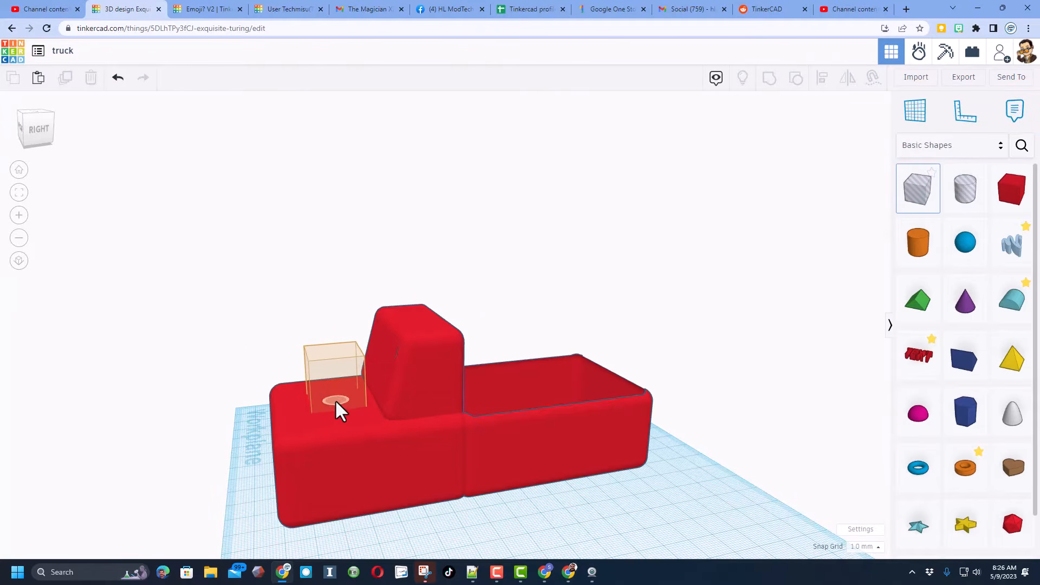
- Check the cab's width and set the box hole's width to 50 mm
right_click_drag(308, 432, 496, 433)
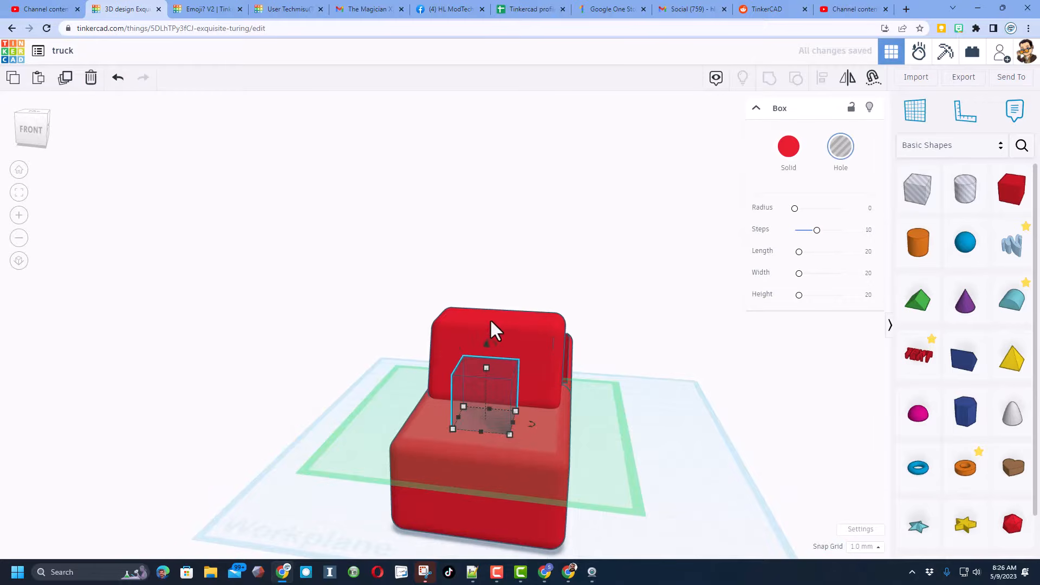
left_click(521, 340)
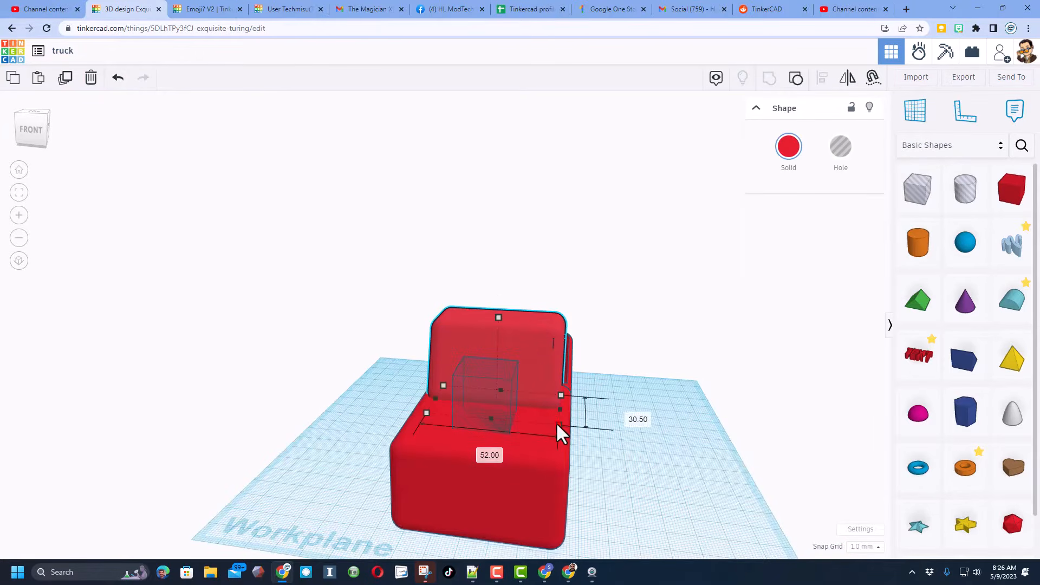
left_click(490, 403)
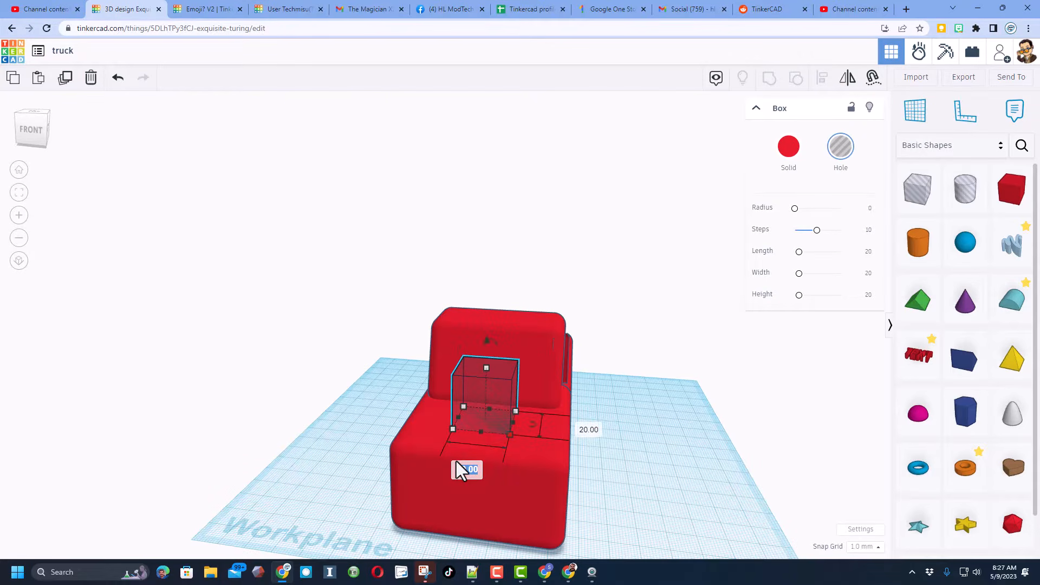
key("Return")
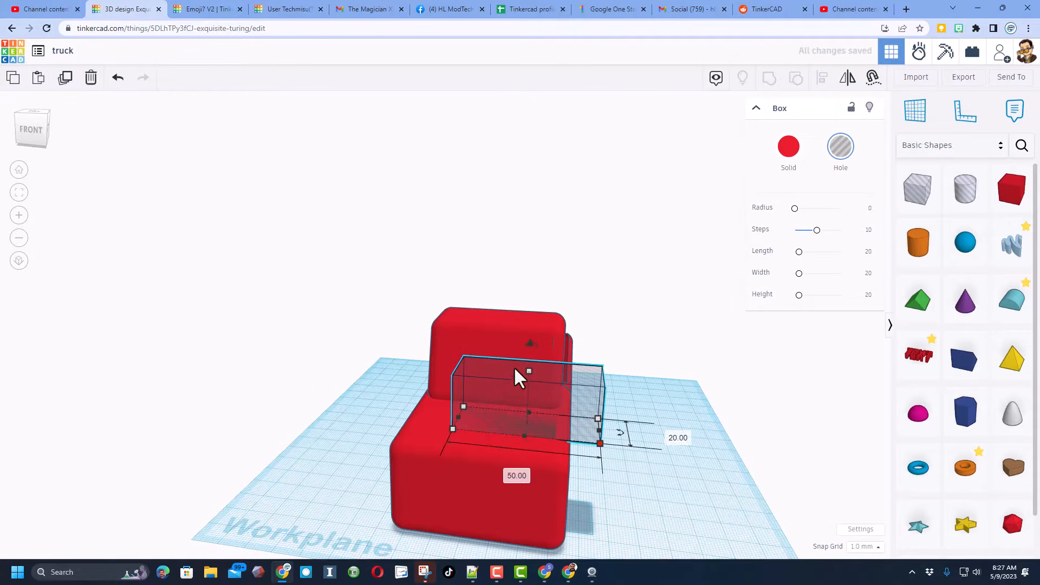
- Move the box hole against the front of the cab and set its width to 48 mm
left_click_drag(499, 394, 470, 379)
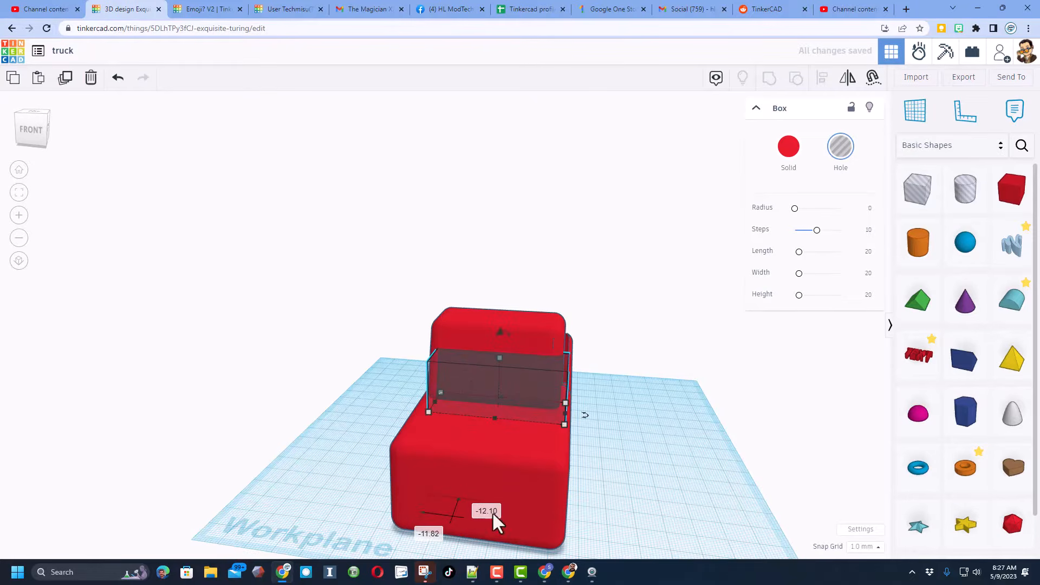
left_click(493, 456)
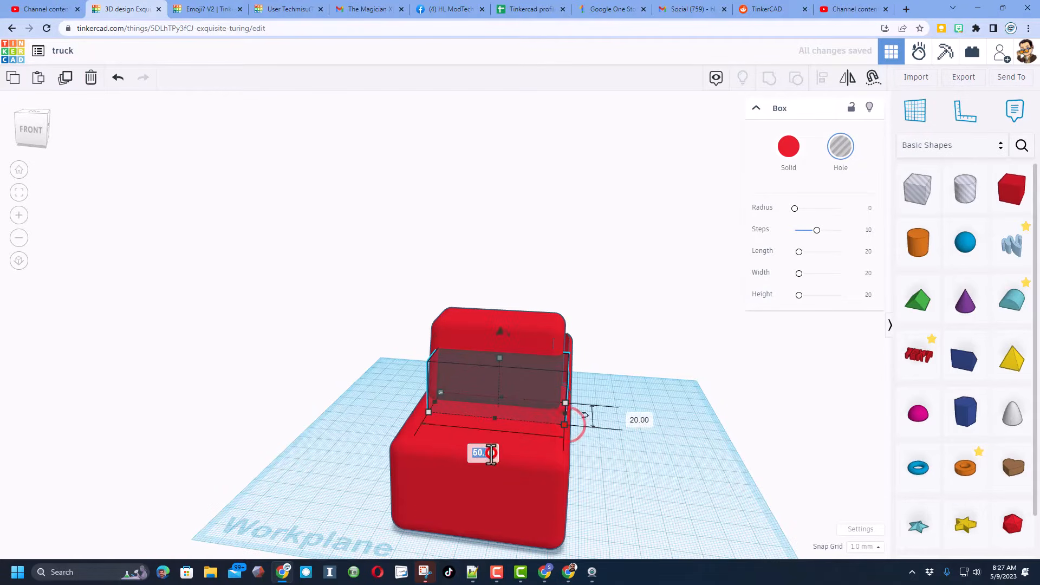
key("Return")
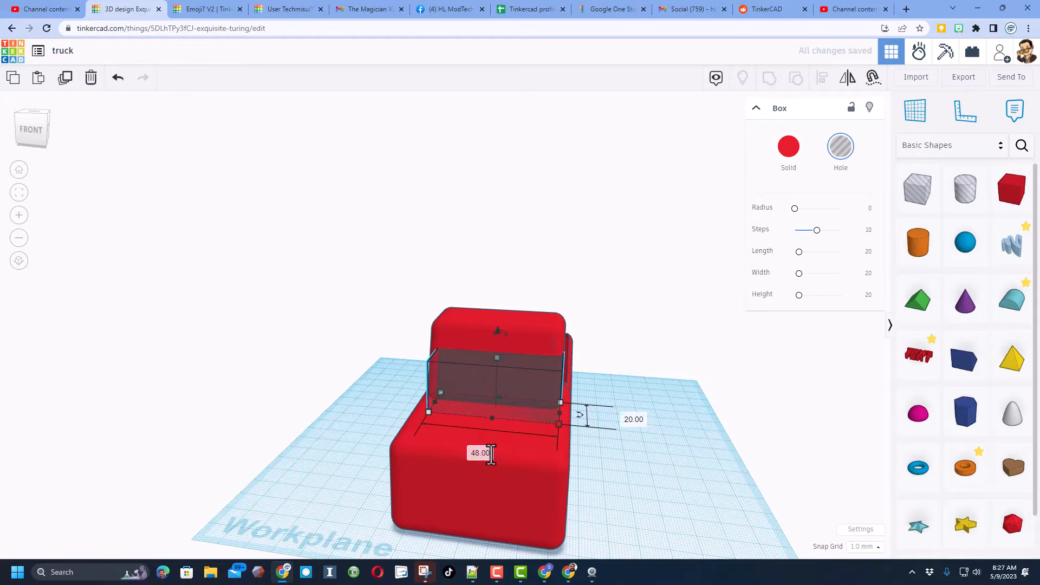
- Align the box hole with the cab so that it is centred across the cab's width
left_click(461, 329, "shift")
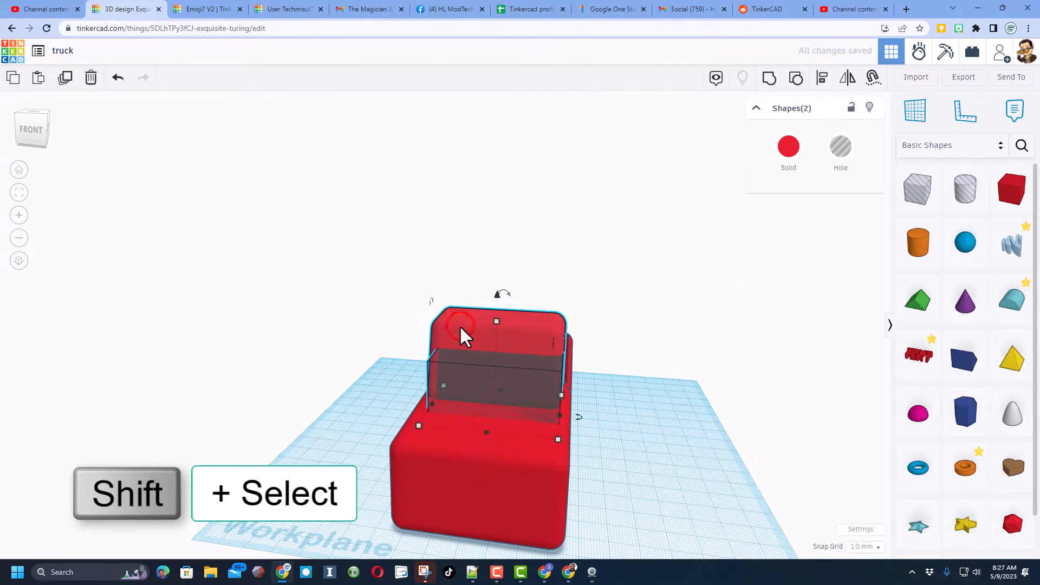
left_click(822, 78)
left_click(483, 331)
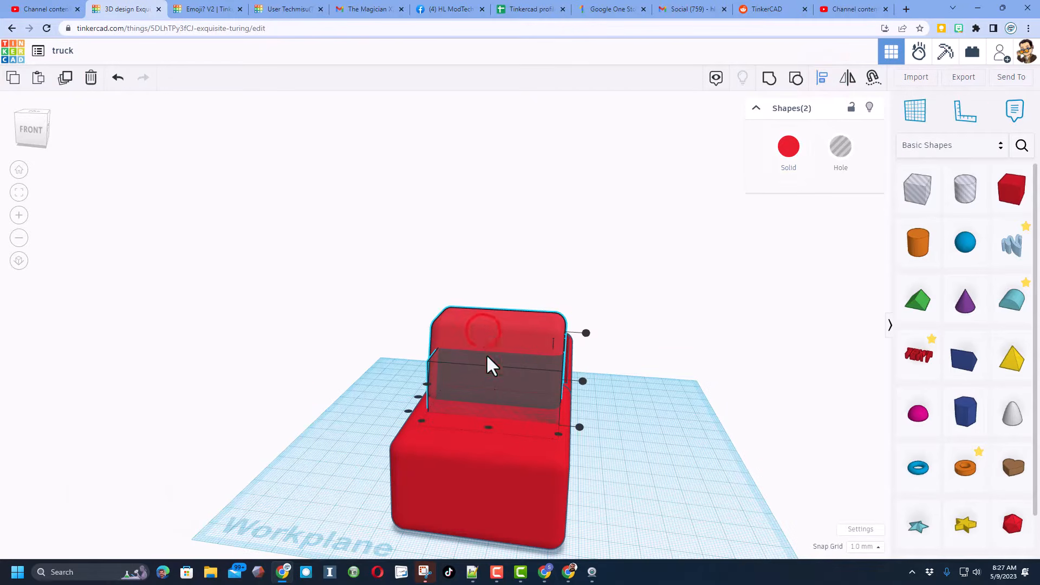
left_click(487, 427)
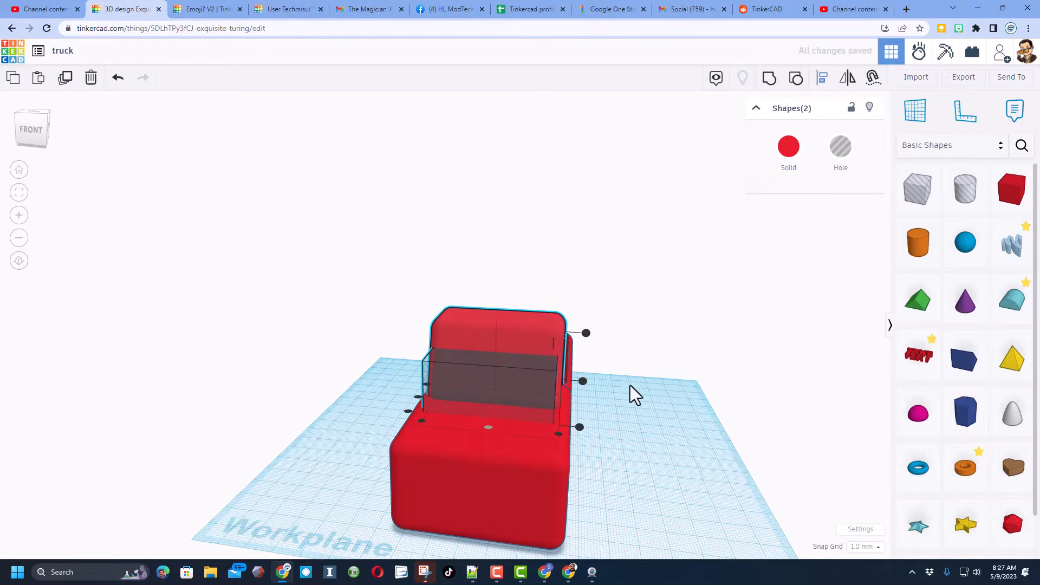
mouse_move(688, 414)
right_mouse_down()
mouse_move(569, 441)
mouse_move(401, 381)
right_mouse_up()
left_click(545, 311)
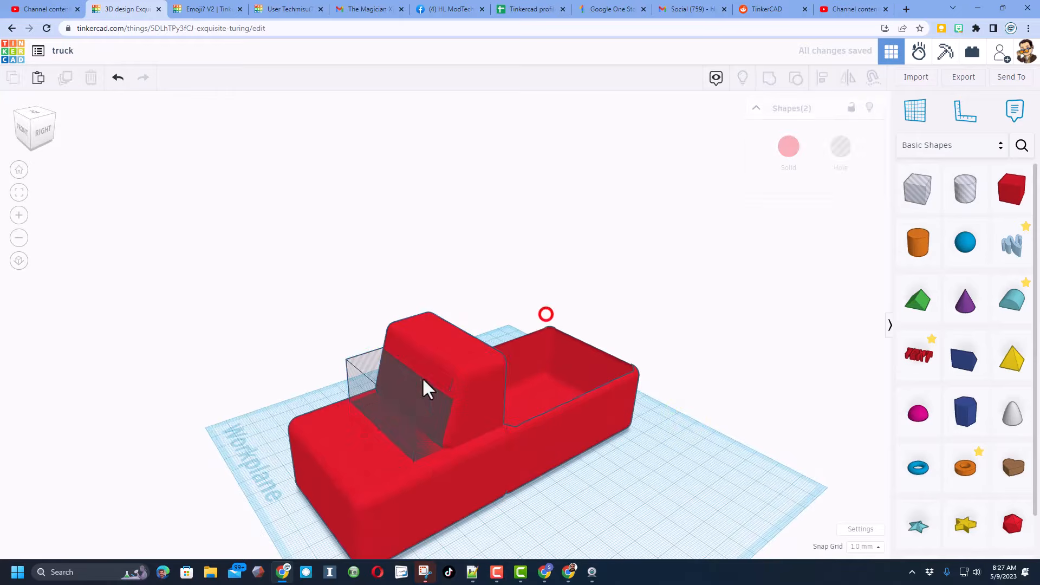
- Round the box hole with a radius of 2 and raise it slightly above the hood
left_click(407, 405)
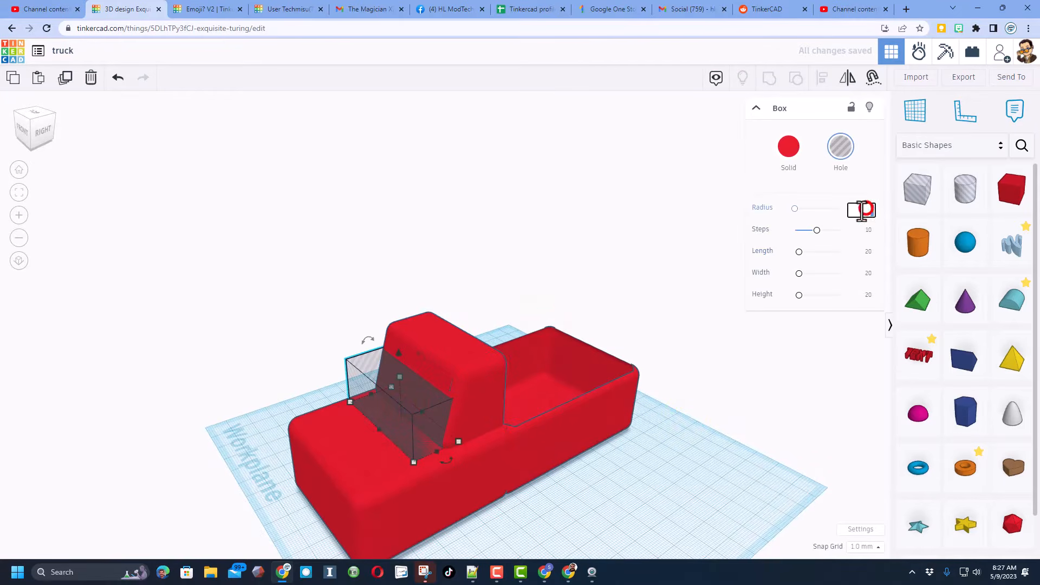
type("2")
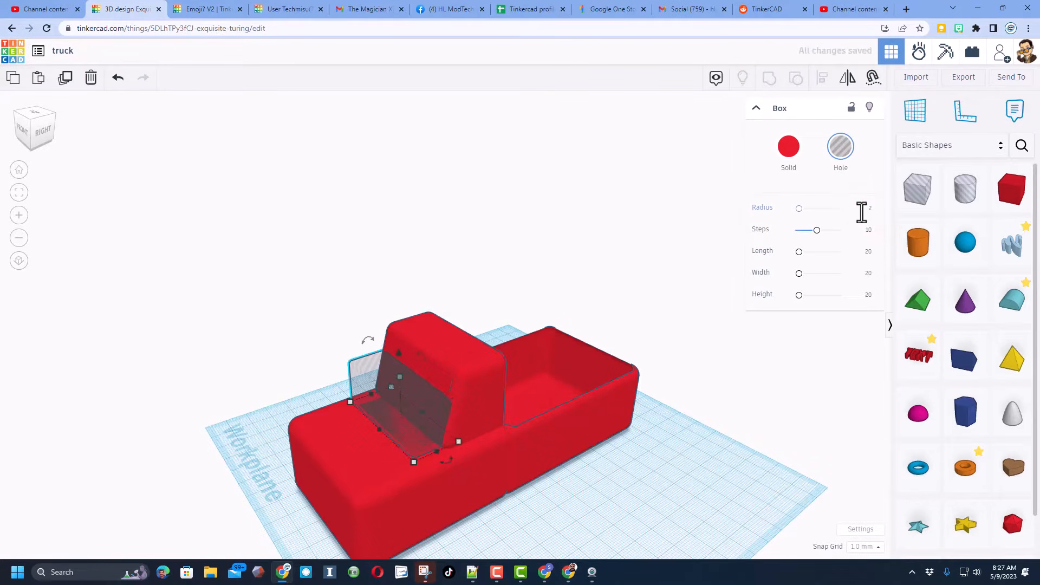
left_click_drag(412, 379, 403, 365)
right_click_drag(406, 387, 519, 362)
key("ctrl+Up")
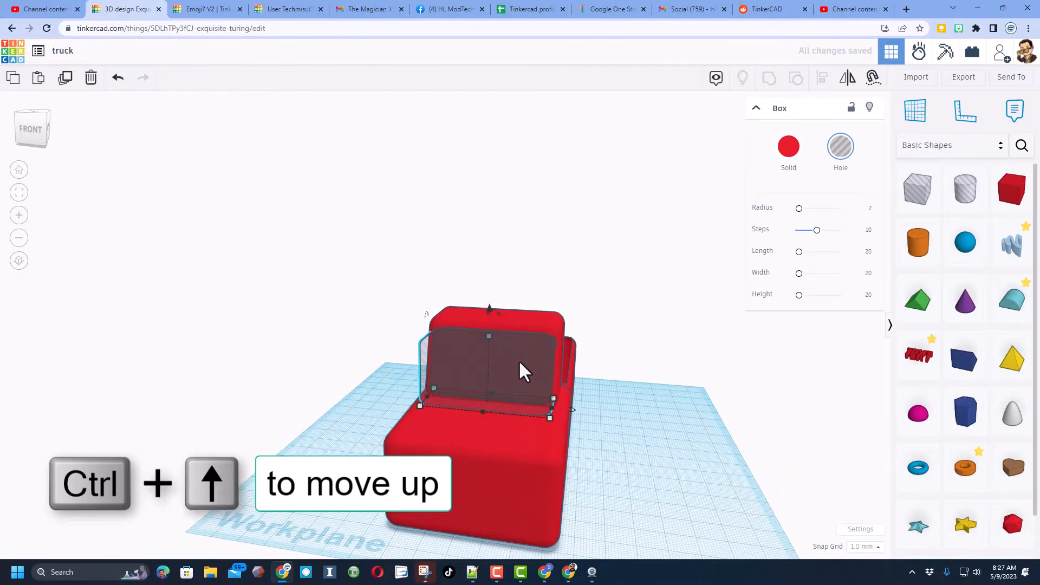
key("ctrl+Up")
- Stretch the box hole backward through nearly the full depth of the cab and make the cab transparent
right_click_drag(520, 363, 309, 376)
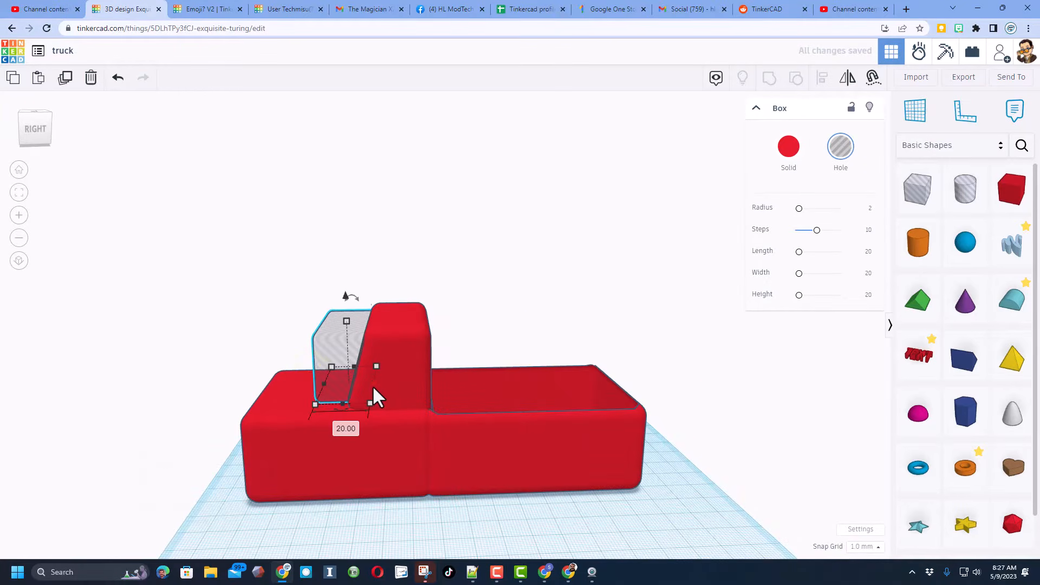
left_click_drag(373, 385, 427, 404)
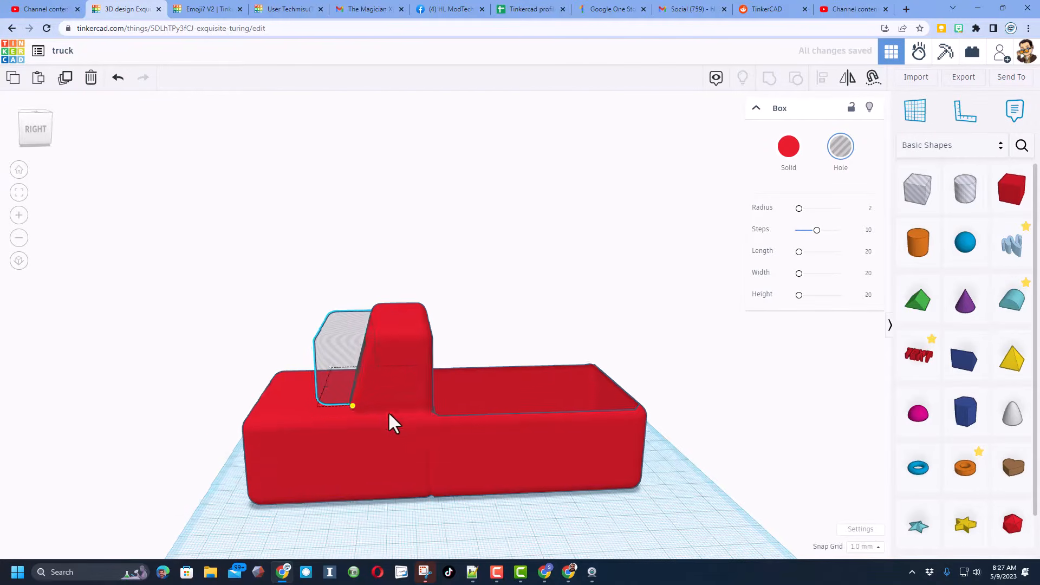
right_click_drag(390, 422, 395, 348)
left_click(391, 336)
key("t")
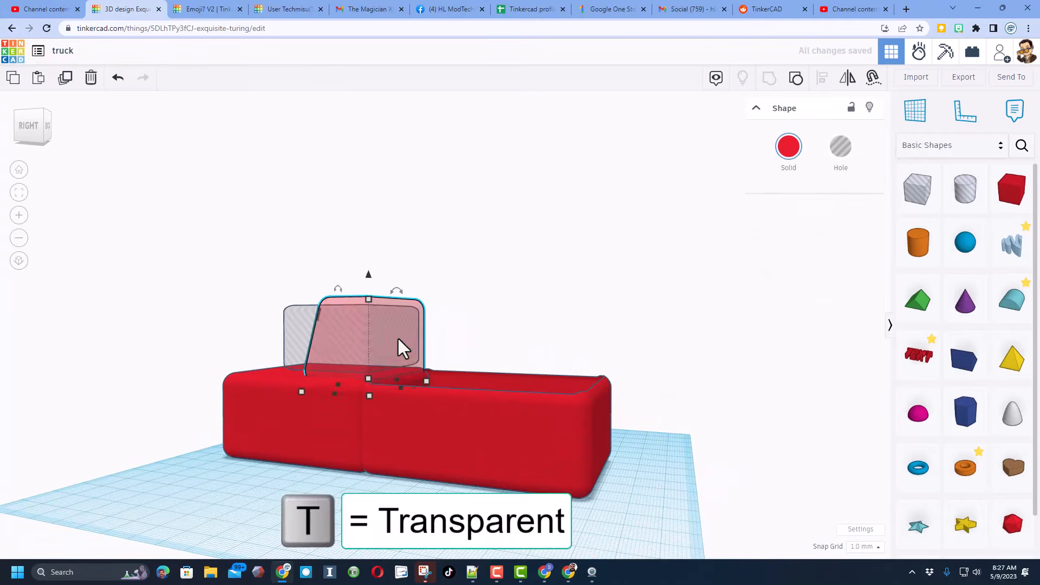
- Select the cab and the box hole together and group them to cut out the cab's interior
right_click_drag(479, 309, 537, 304)
left_click(420, 261)
left_click_drag(420, 261, 340, 327)
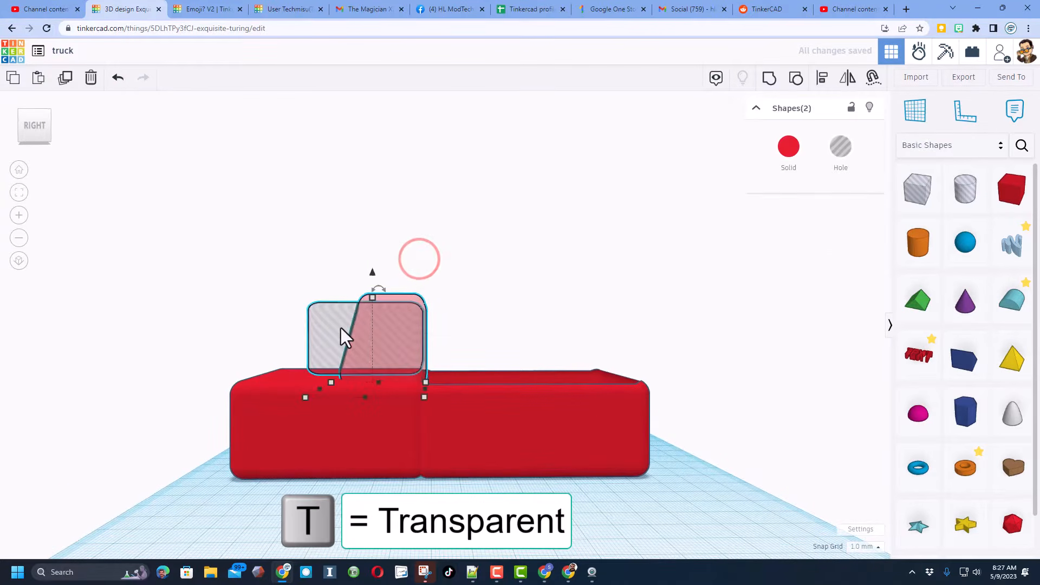
key("ctrl+g")
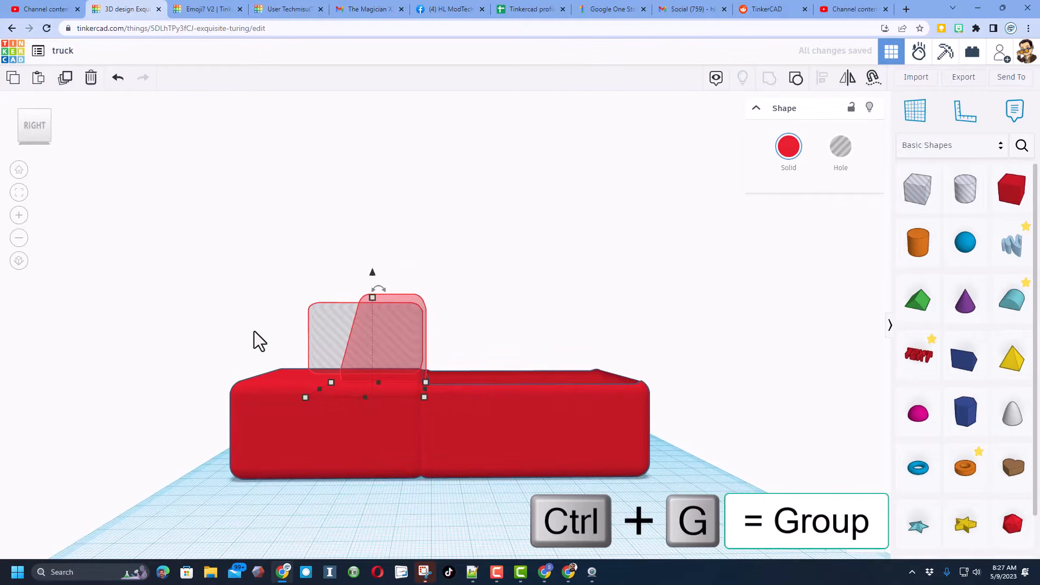
- Turn off the transparency of the hollowed cab so it displays as solid red
right_click_drag(254, 342, 650, 386)
right_click_drag(589, 353, 428, 235)
key("t")
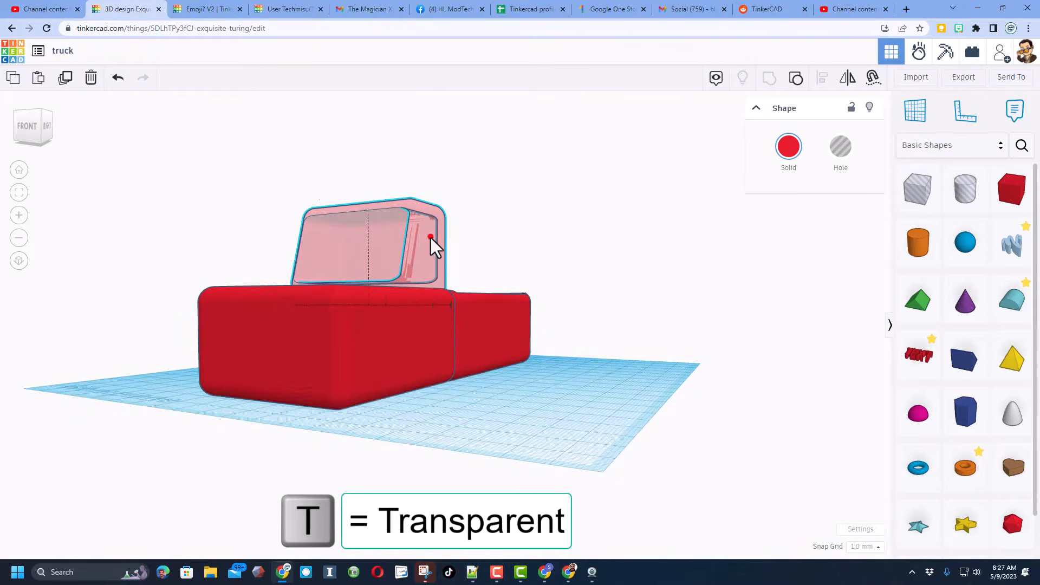
left_click(430, 239)
right_click_drag(437, 233, 477, 351)
- Place a box hole on top of the hood and round it with a radius of 2
left_click(903, 208)
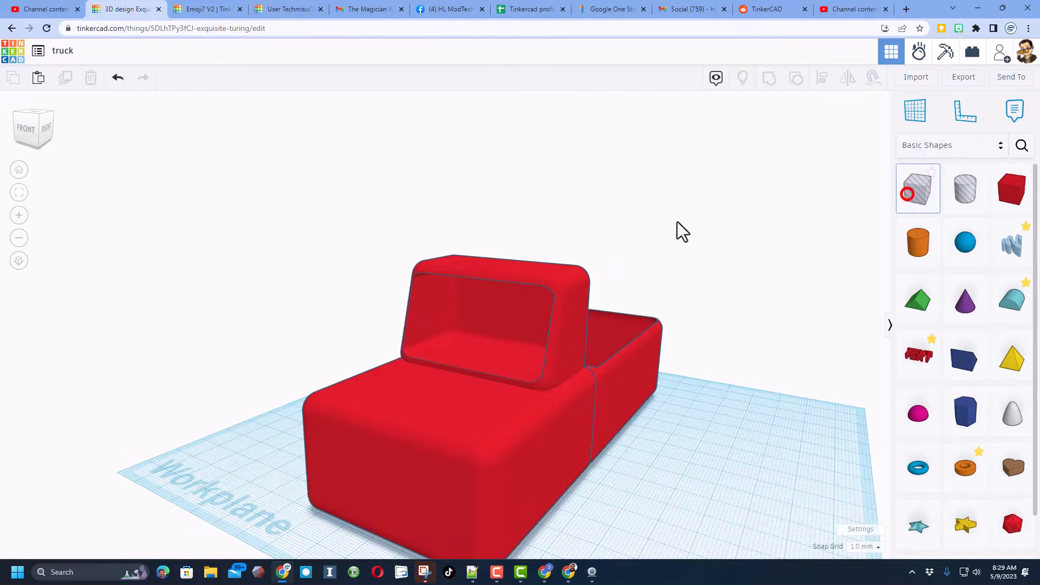
left_click(421, 392)
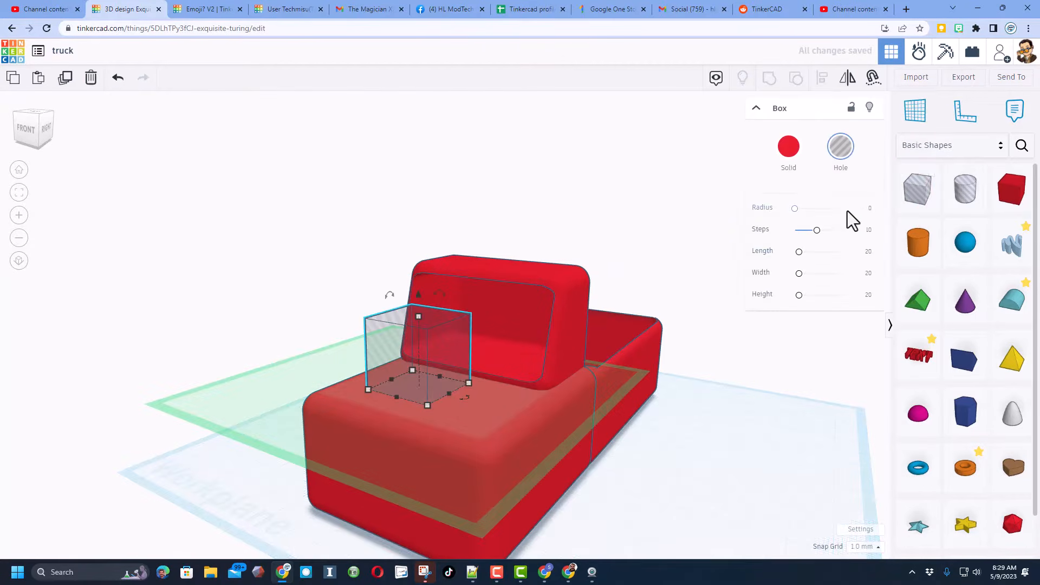
type("2")
key("Return")
- Resize the box hole on the hood to 35 mm wide and 15 mm high
left_click_drag(451, 394, 476, 417)
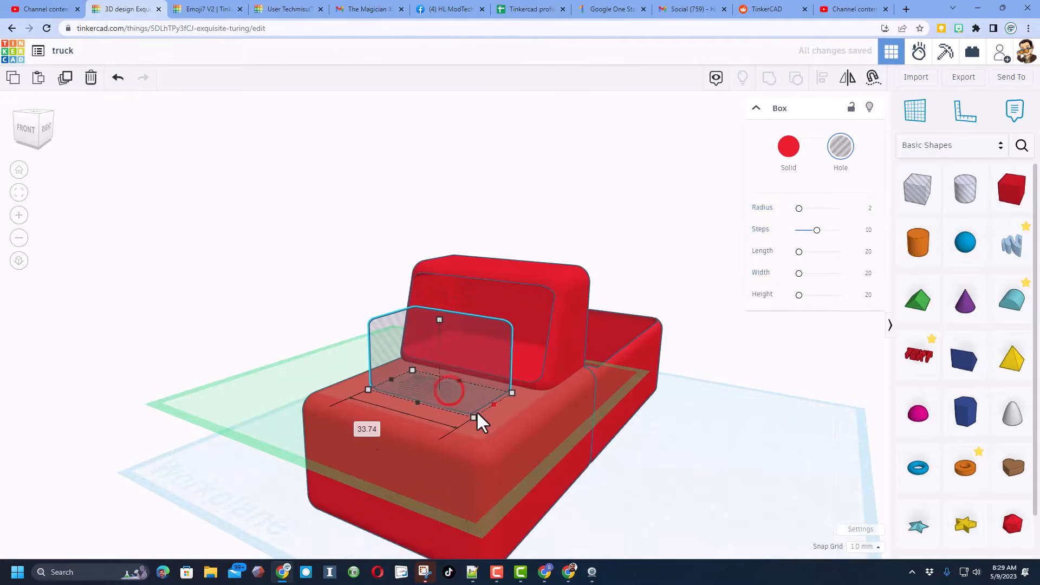
left_click(372, 430)
type("3")
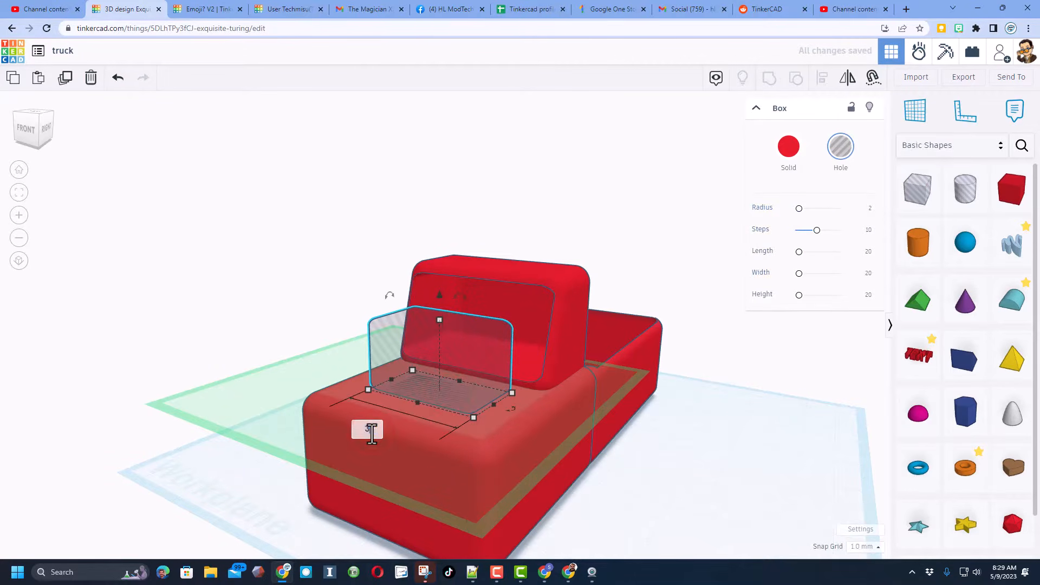
type("5")
key("Return")
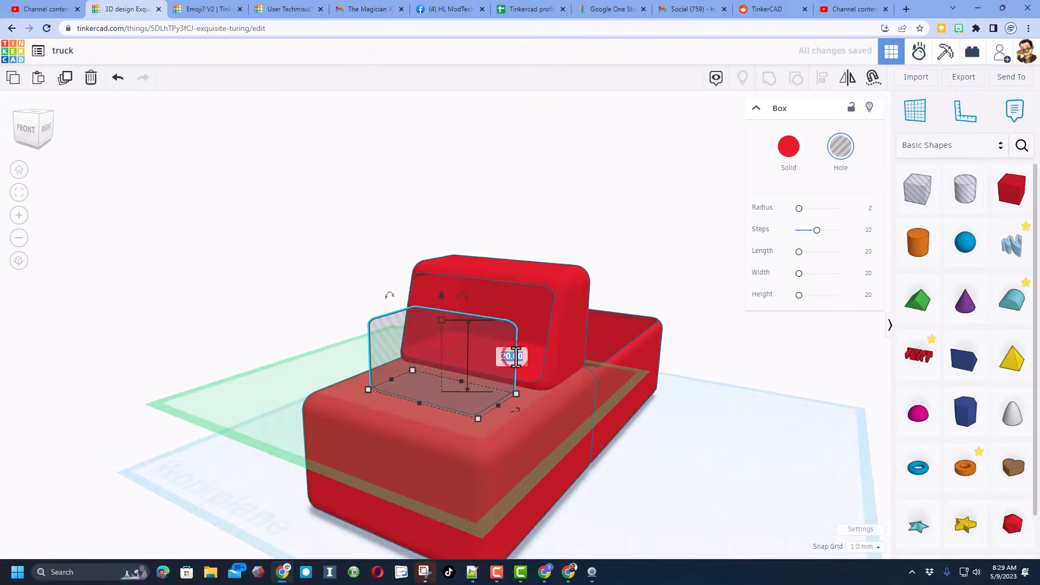
type("15")
key("Return")
- Align the box hole with the back of the cab and centre it on the cab's height
right_click_drag(514, 367, 522, 399)
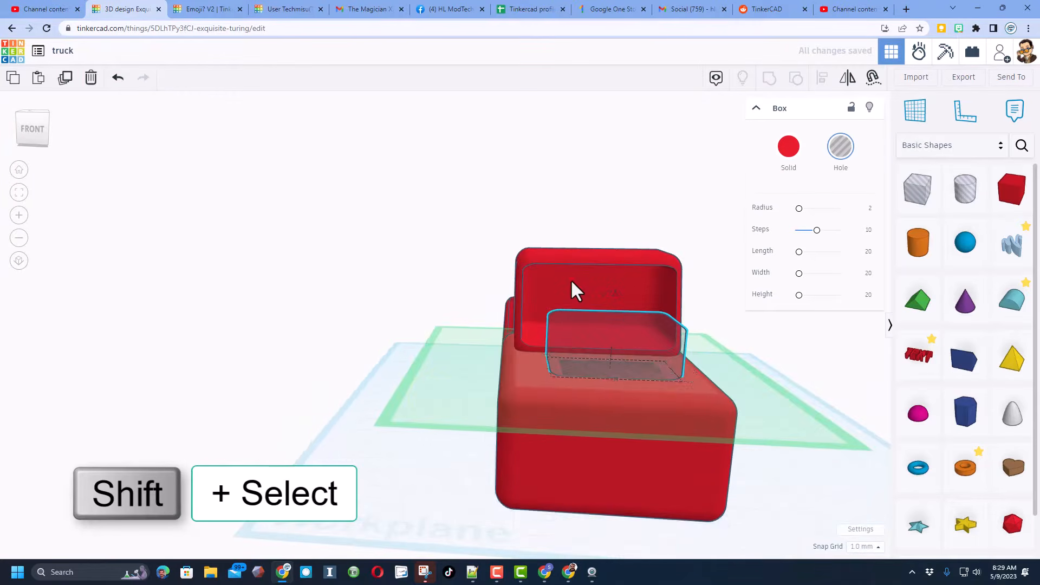
left_click(572, 282, "shift")
right_click_drag(594, 286, 629, 324)
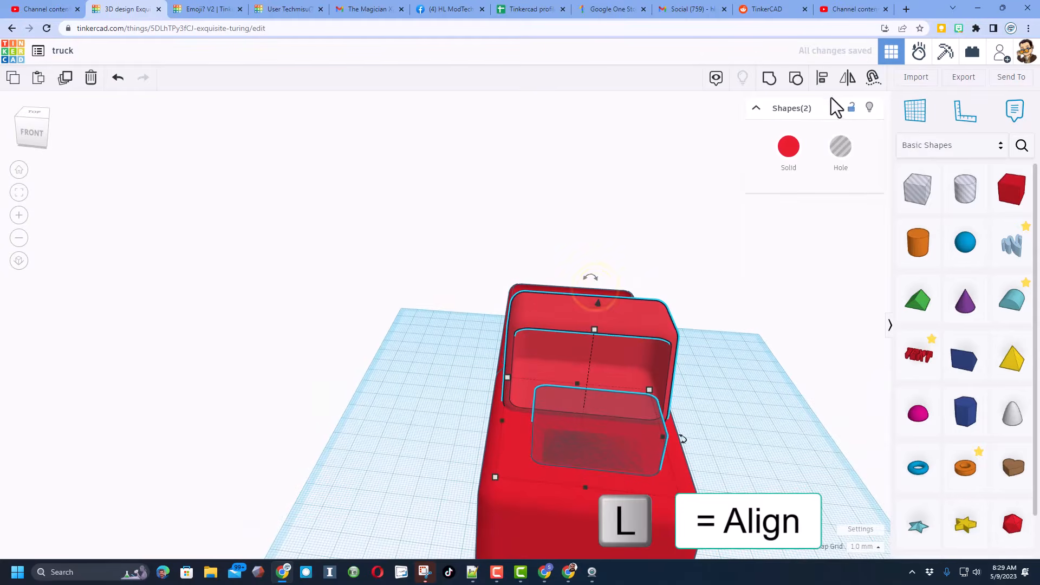
left_click(821, 83)
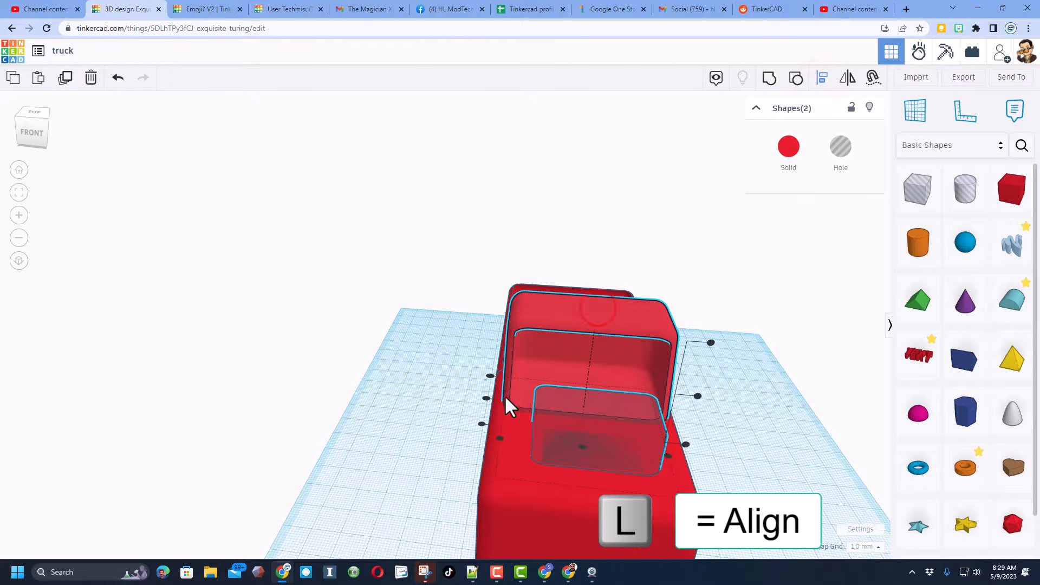
left_click(488, 375)
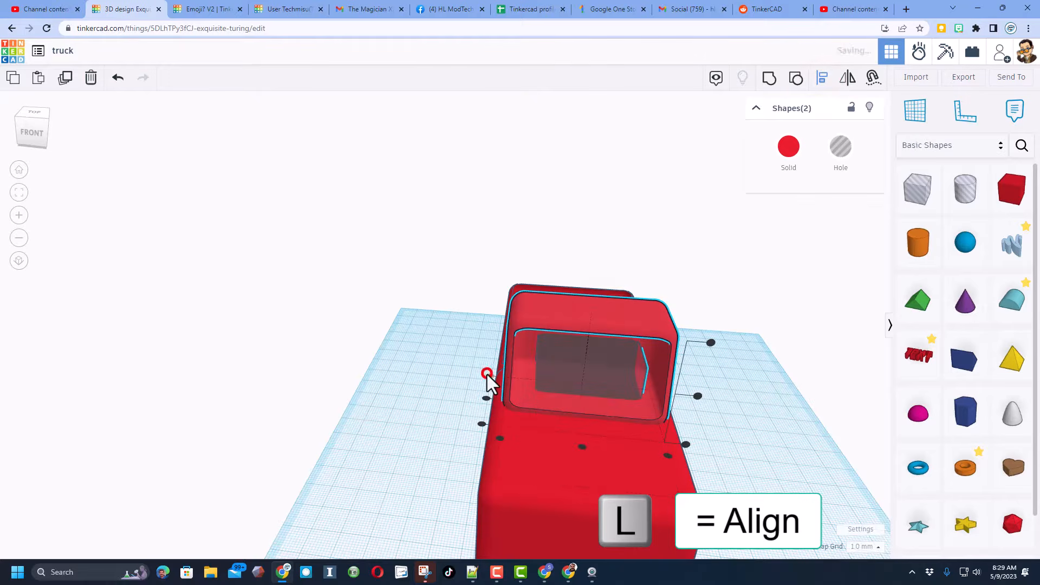
left_click(696, 398)
left_click(746, 404)
- Increase the window hole's height, trying 20 mm first and settling on a slightly smaller value
right_click_drag(750, 406, 541, 325)
left_click(469, 341)
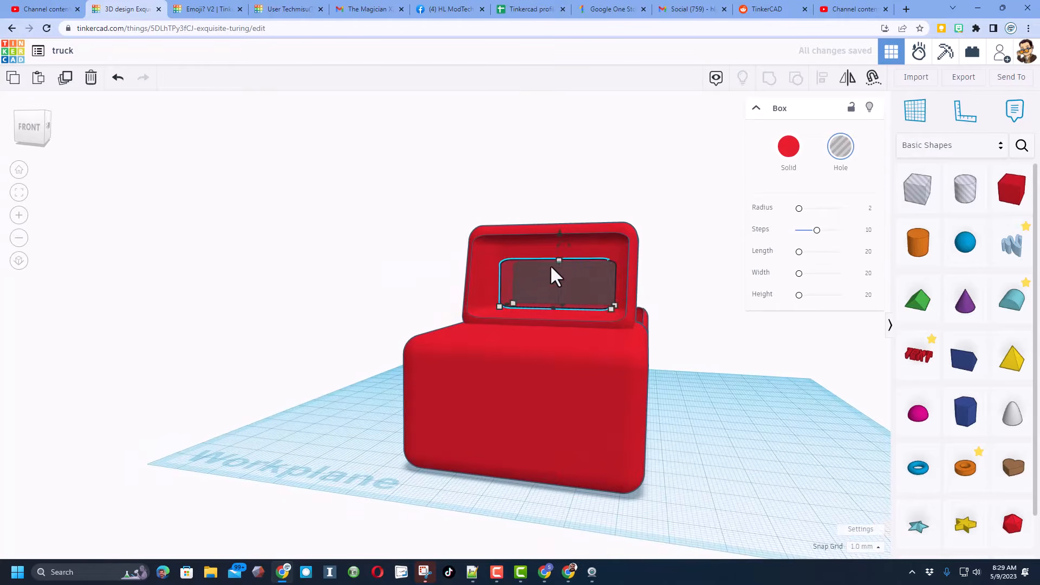
type("20")
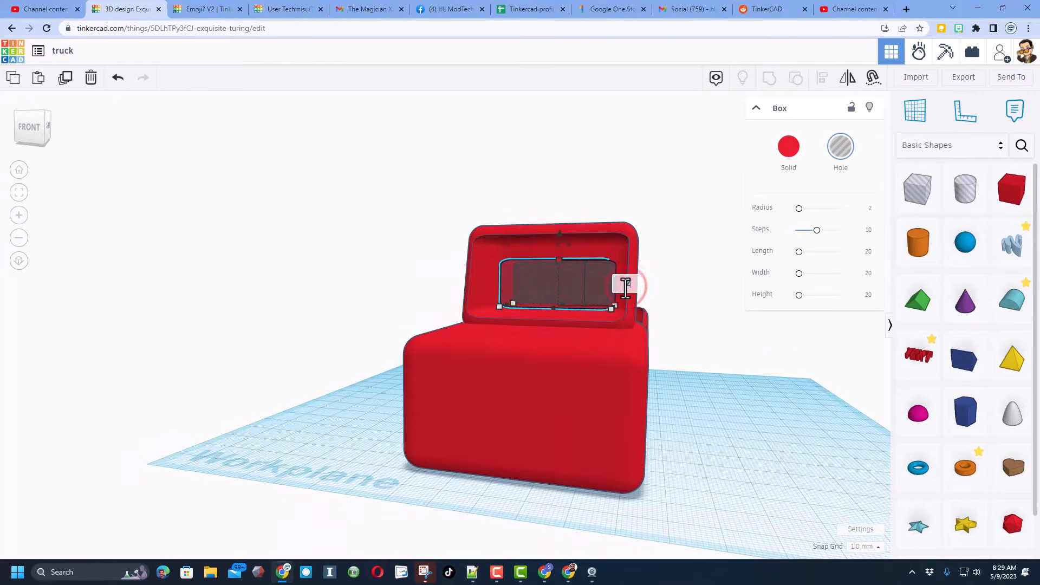
key("Return")
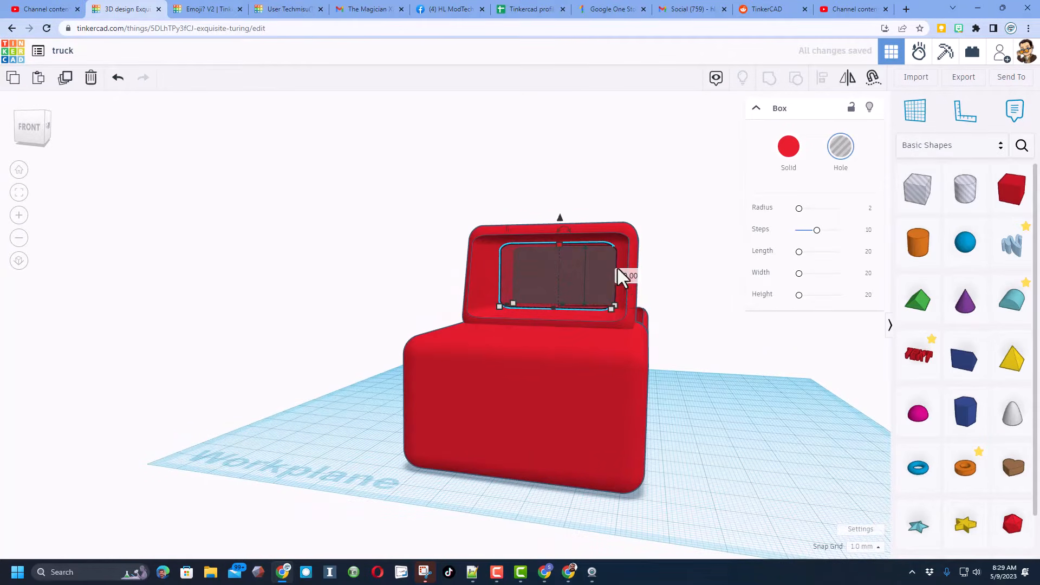
key("Return")
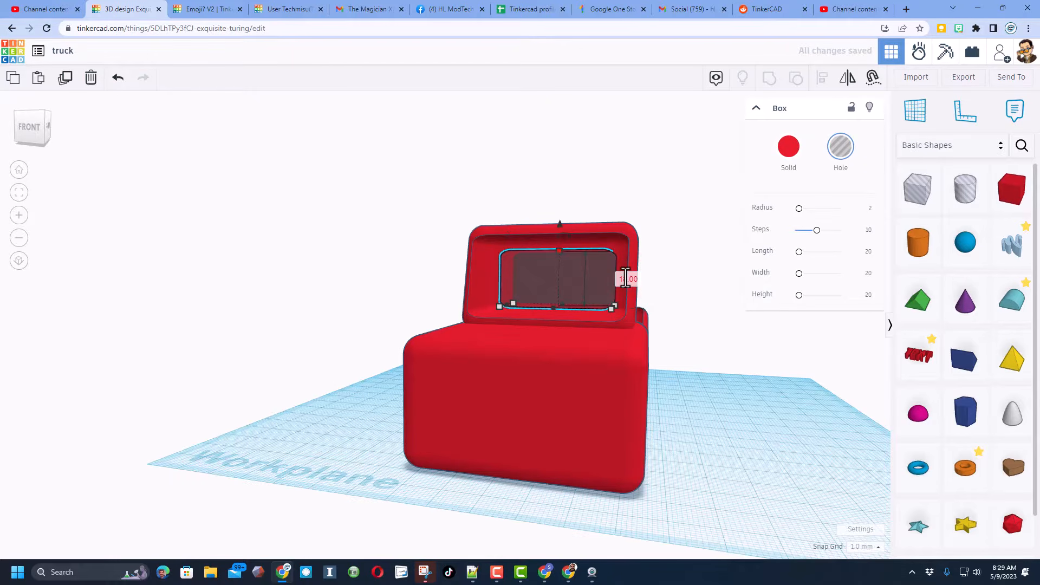
- Raise the window hole slightly and nudge it backward so it passes through the cab's rear wall
key("ctrl+Up")
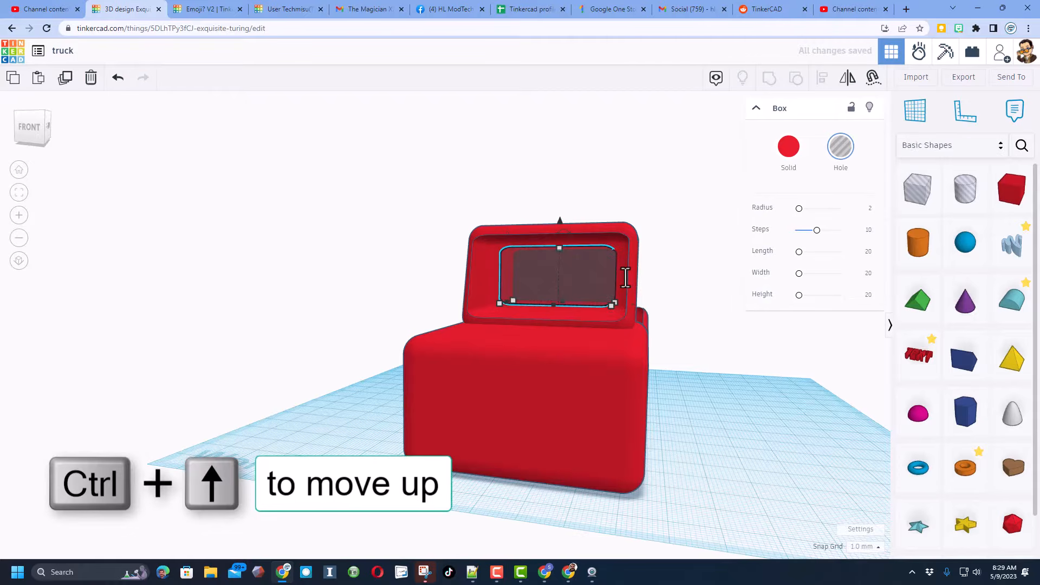
key("Up")
key("Up")
key("Up")
key("Up")
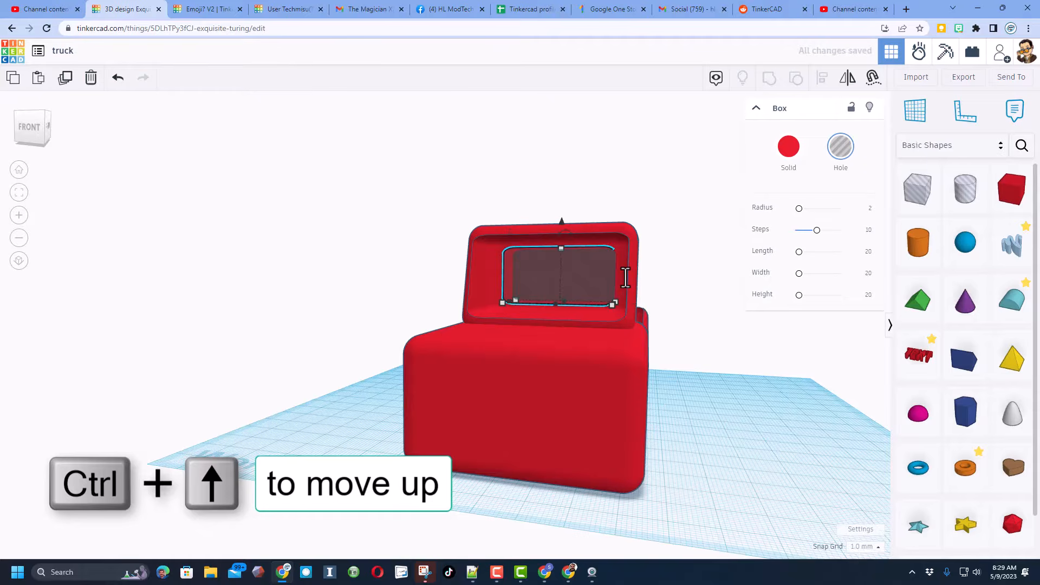
key("ctrl+Up")
left_click(712, 311)
right_click_drag(712, 311, 303, 276)
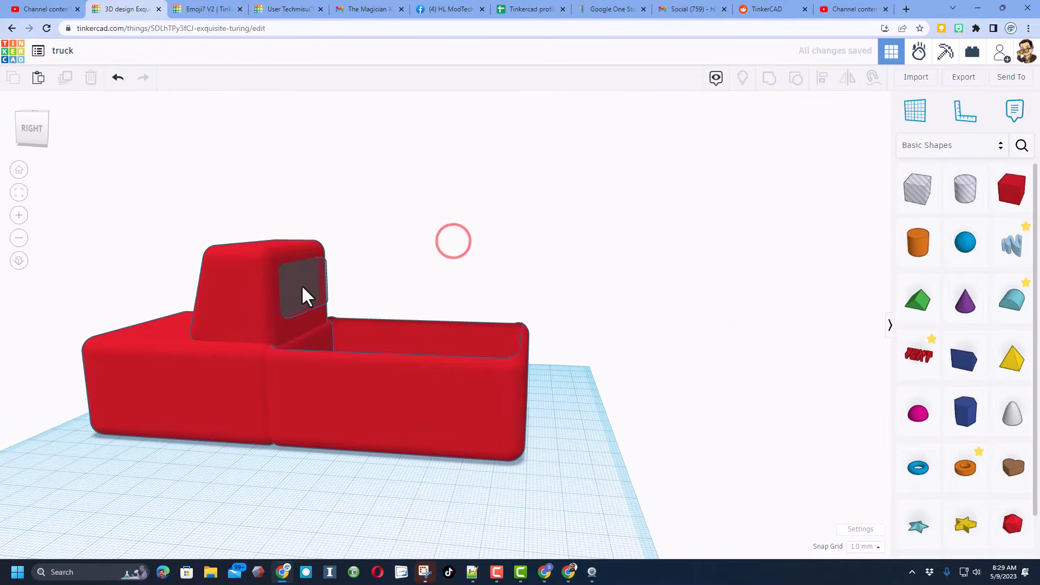
- Duplicate the rear window hole and move the copy backward, clear of the cab and above the bed
left_click(303, 287)
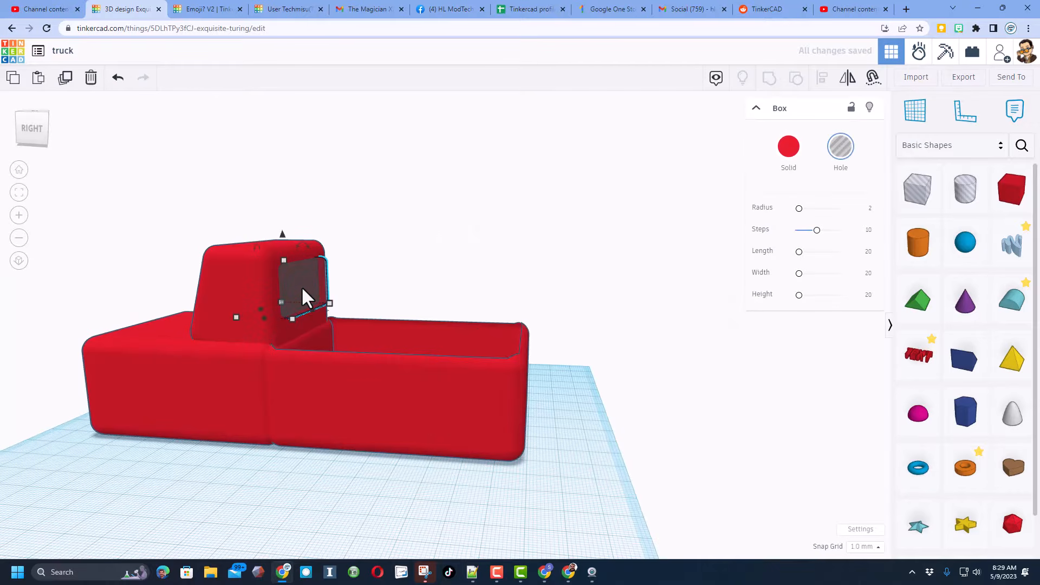
key("ctrl+d")
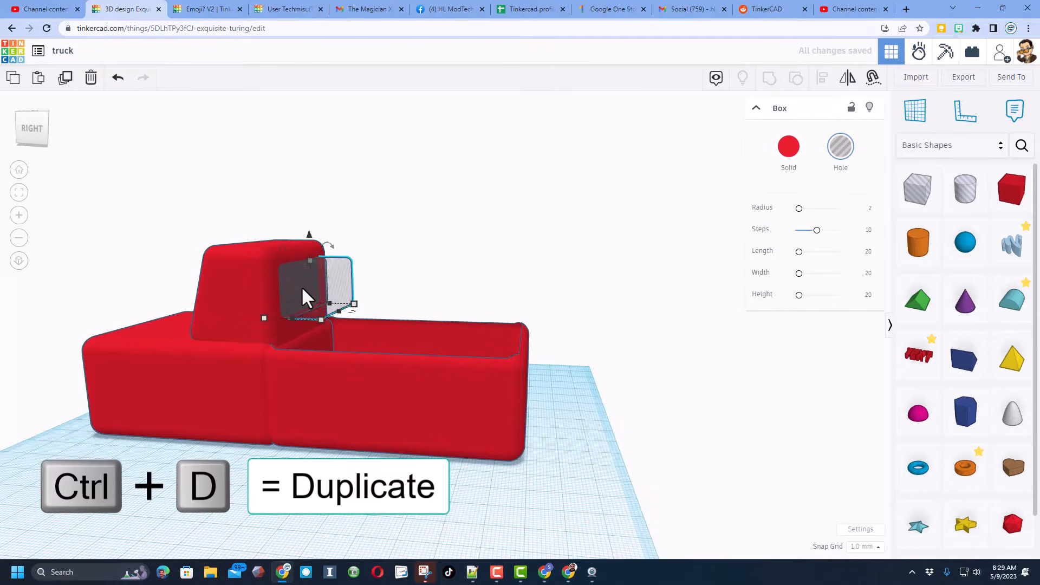
key("shift+Right")
key("shift+Right")
key("shift+Right")
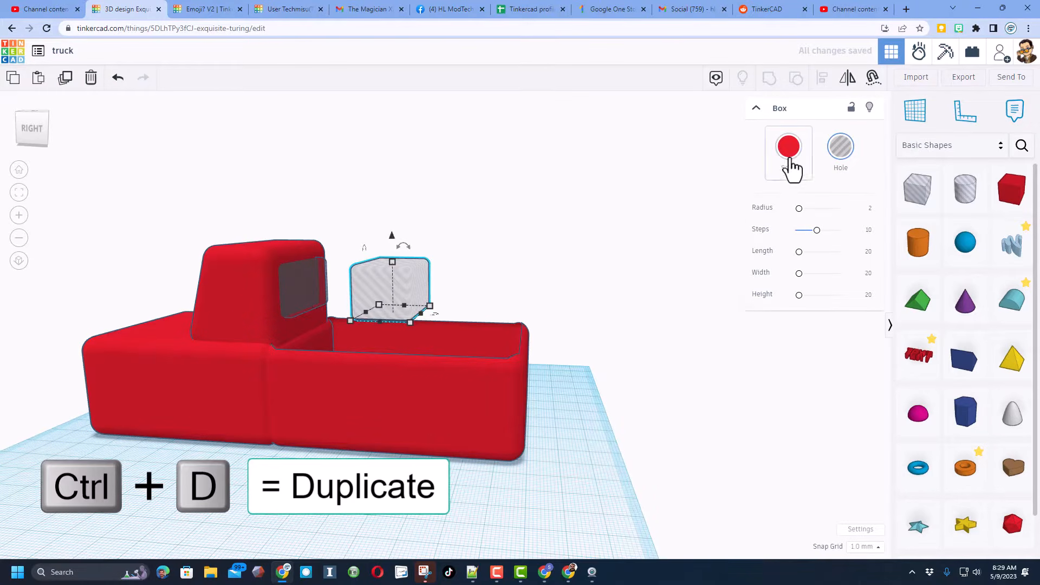
- Turn the duplicated window box into a solid, colour it blue and make it transparent
left_click(790, 160)
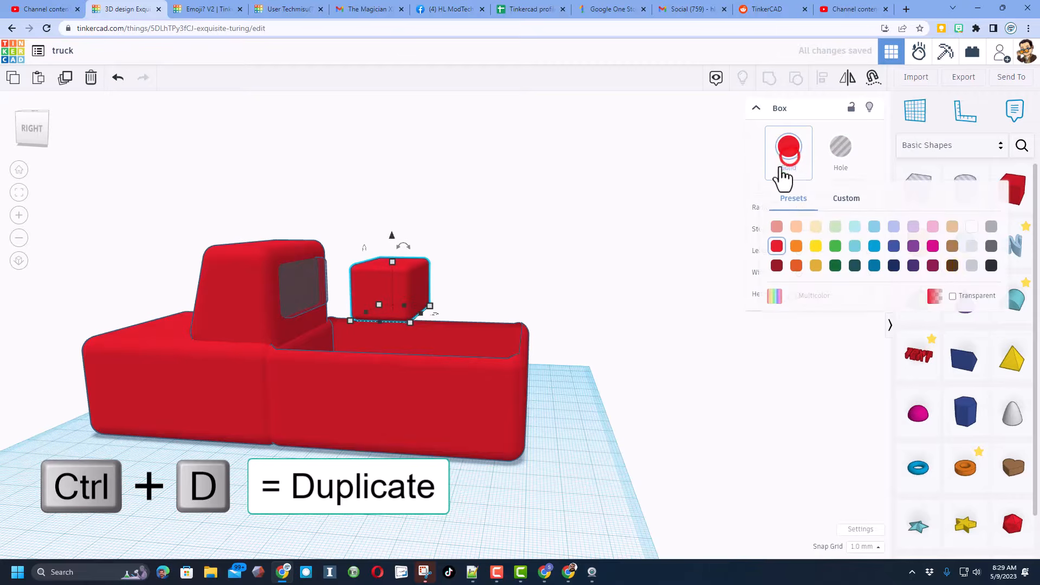
left_click(873, 254)
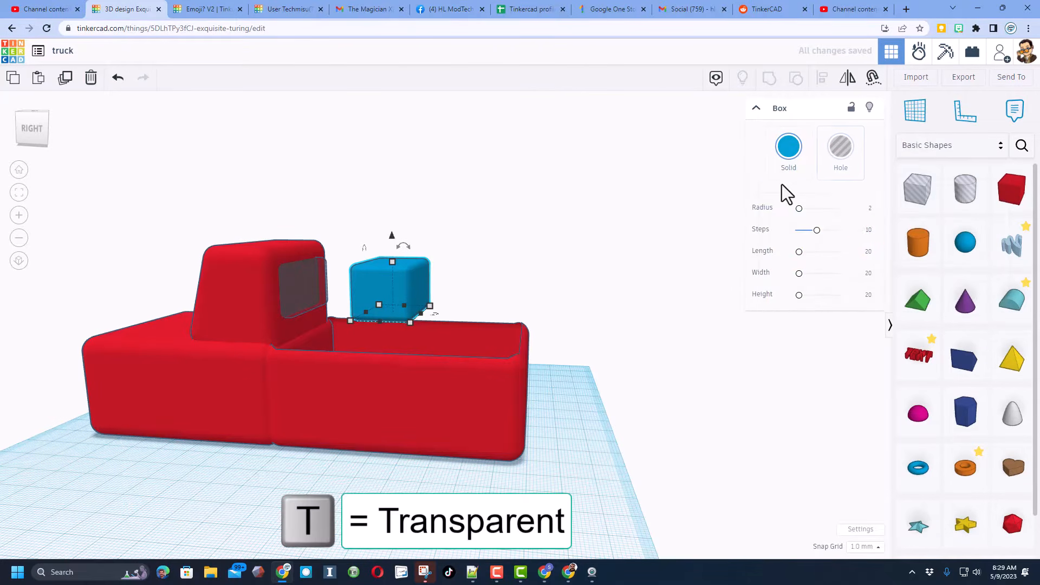
left_click(760, 108)
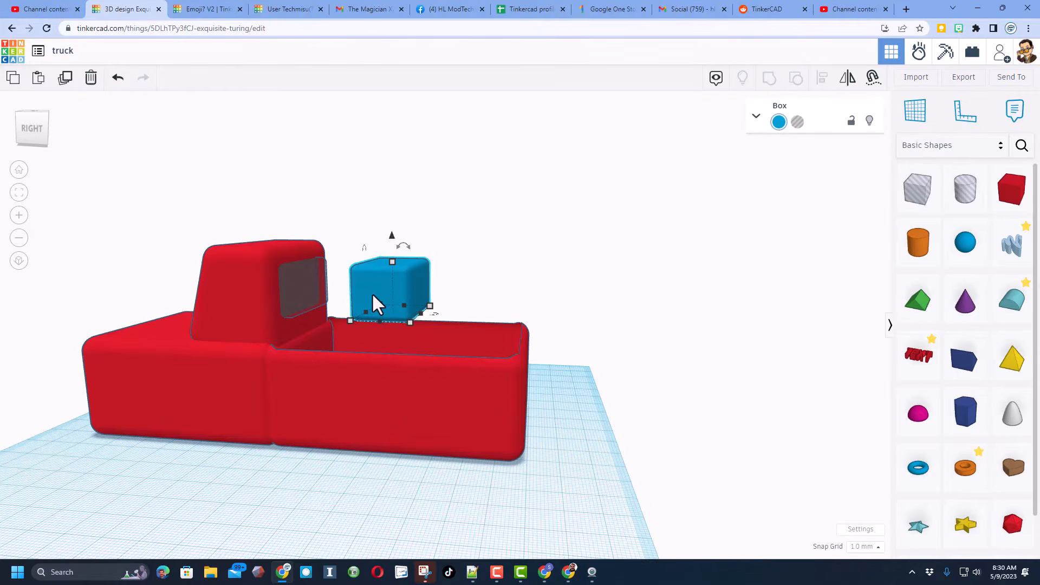
key("t")
- Select the cab together with the window hole and group them to cut out the rear window
right_click_drag(326, 315, 365, 225)
left_click(364, 204)
left_click_drag(383, 200, 401, 295)
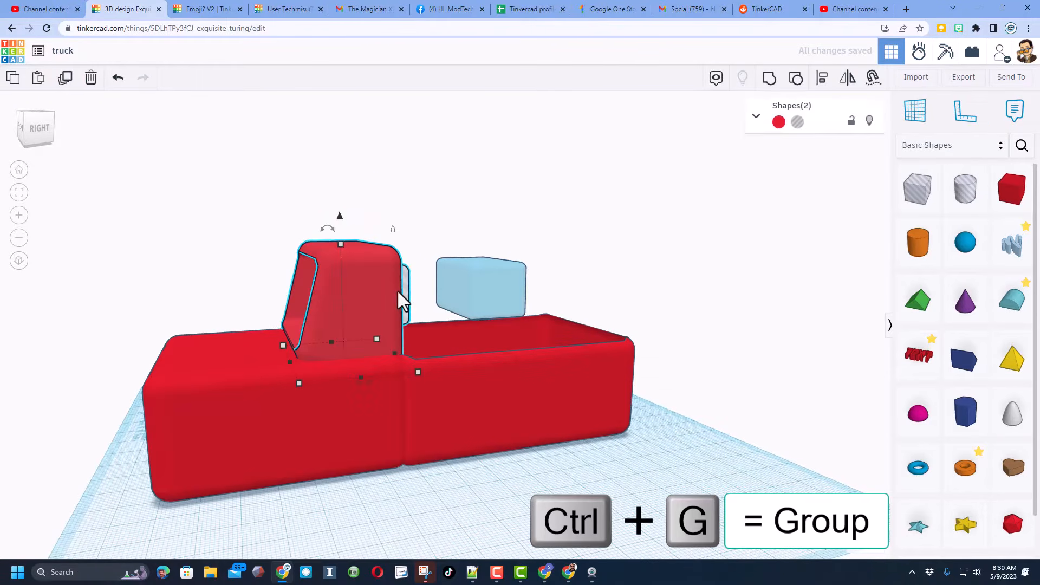
right_click_drag(435, 254, 438, 314)
- Move the transparent blue box forward until its front fits into the cab's rear window opening
left_click(438, 314)
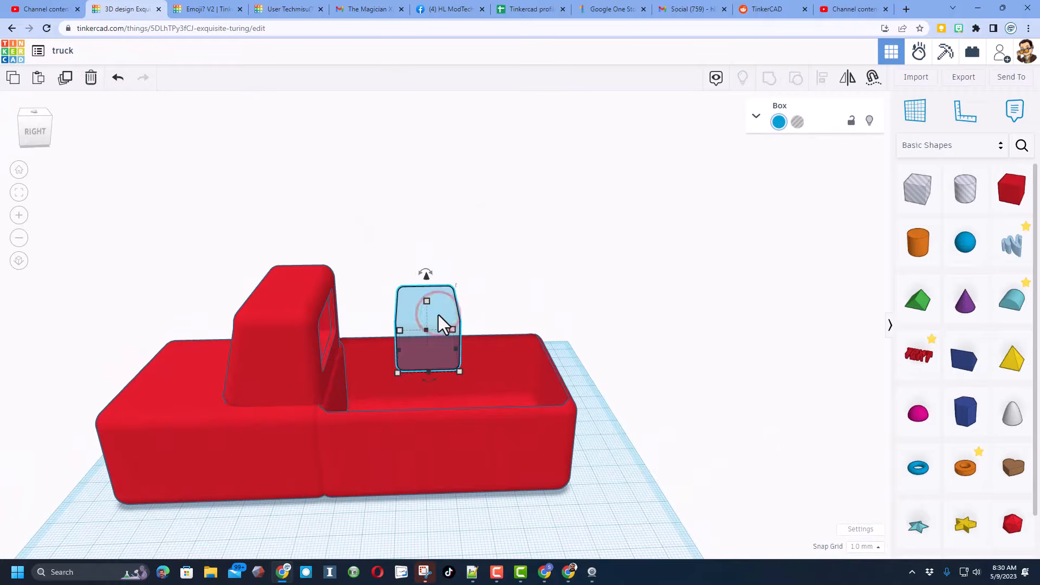
key("Left")
key("Left")
key("Left")
key("Left")
key("Left")
key("Left")
key("Left")
key("Left")
key("Left")
key("Left")
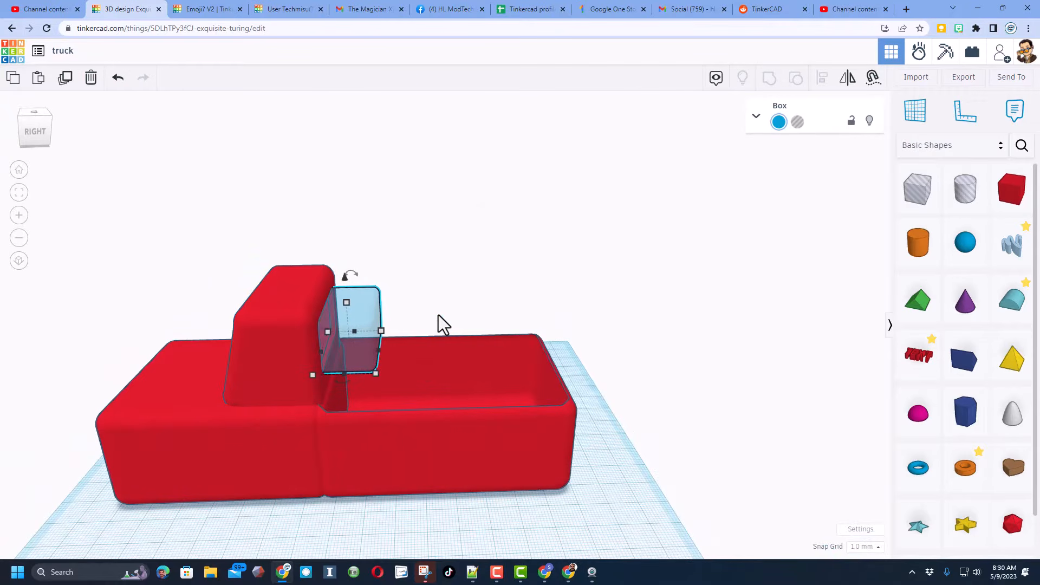
- Thin the blue box in the rear window to a glass pane about 4.5 mm deep
left_click_drag(380, 349, 335, 352)
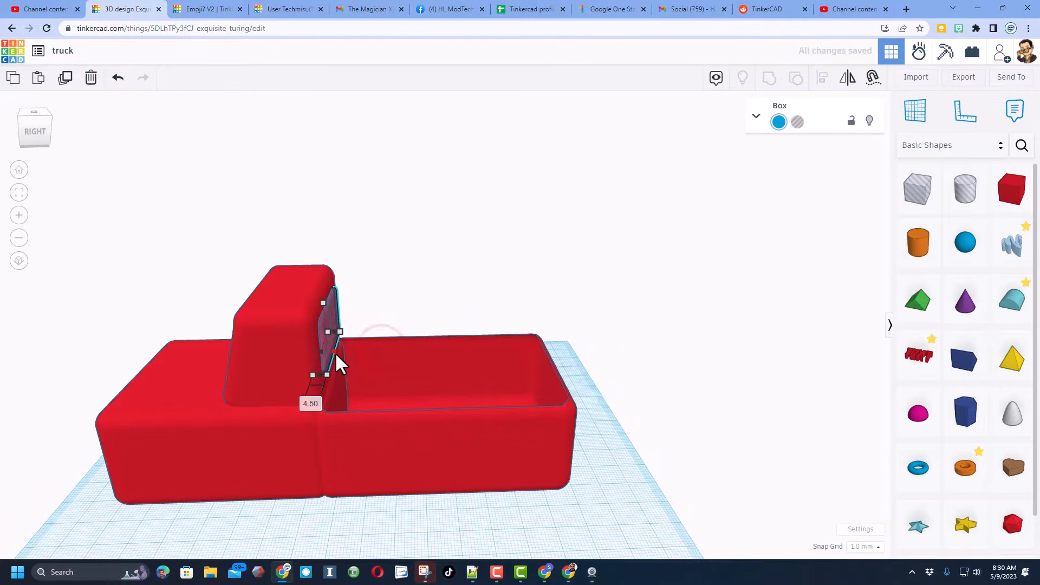
right_click_drag(333, 353, 533, 353)
left_click(646, 340)
left_click(796, 437)
- Duplicate the rear window pane and move the copy forward to the cab's front opening
right_click_drag(763, 441, 531, 314)
left_click(531, 306)
key("ctrl+d")
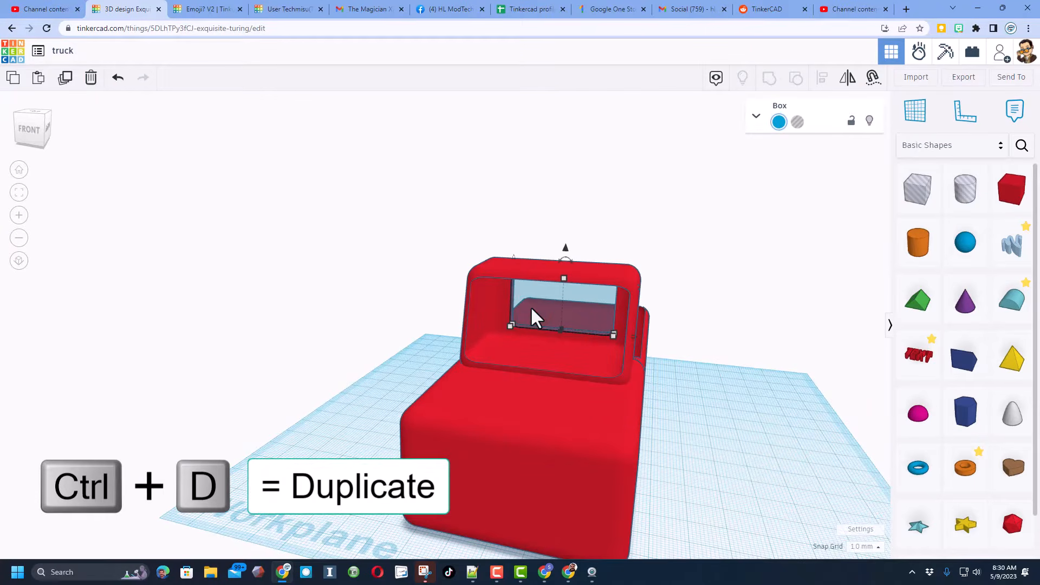
key("Down")
key("Down")
key("Down")
key("Down")
key("Down")
key("Down")
key("Down")
key("Down")
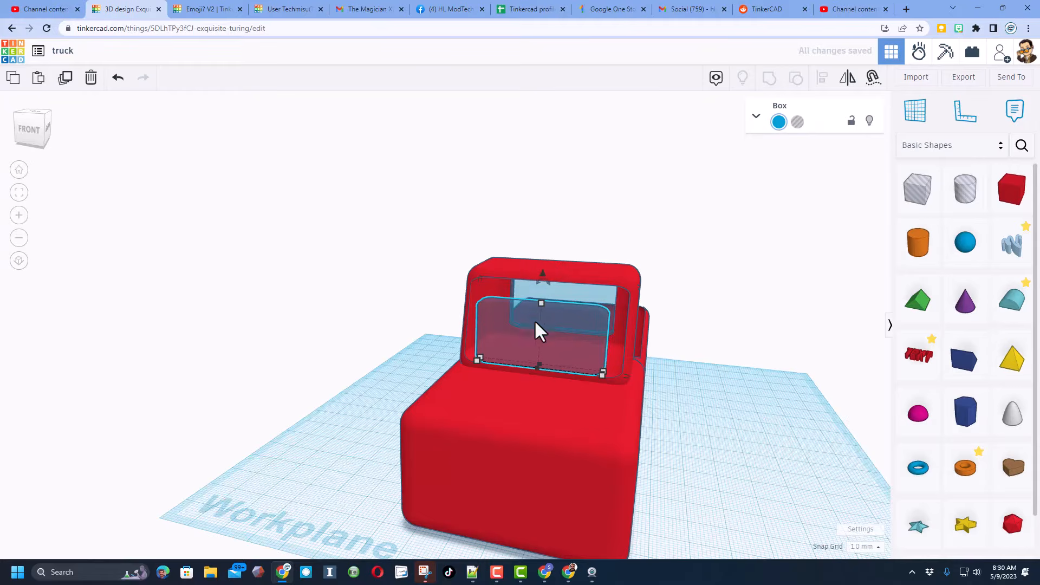
- Shift the front pane sideways until its edge lines up with the side of the windshield opening, leftward as seen from the front
right_click_drag(534, 319, 564, 350)
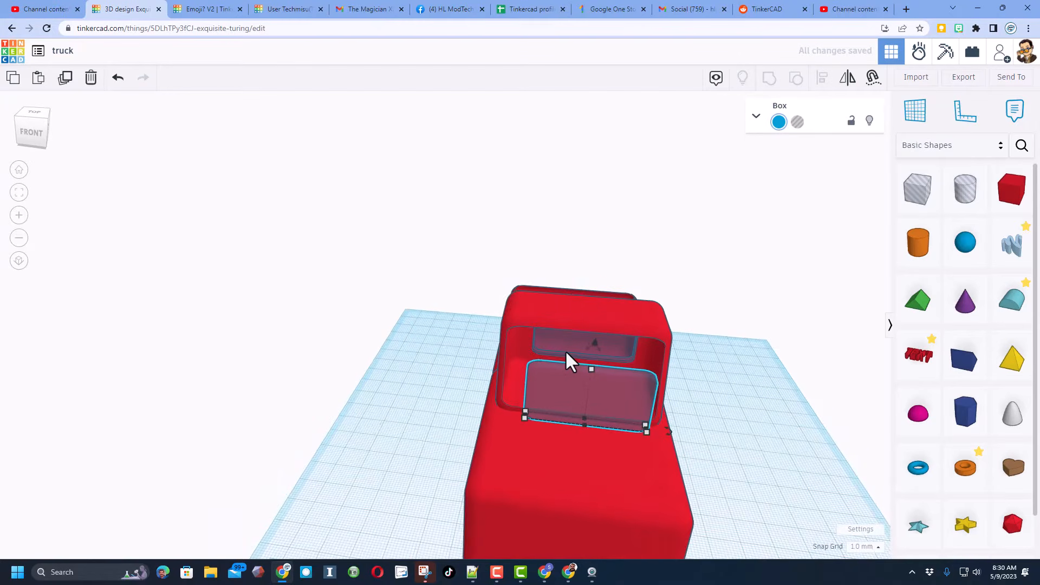
key("Left")
key("Left")
key("Left")
key("Left")
key("Left")
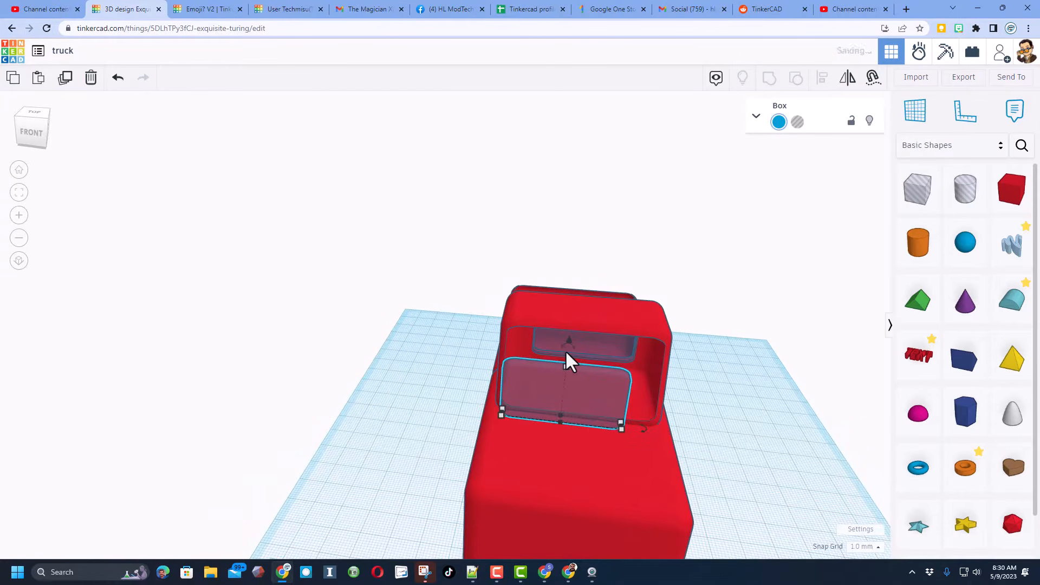
- Nudge the front pane backward and forward to adjust its depth within the cab's windshield opening
scroll(566, 350, "up", 4)
right_click_drag(561, 355, 416, 348)
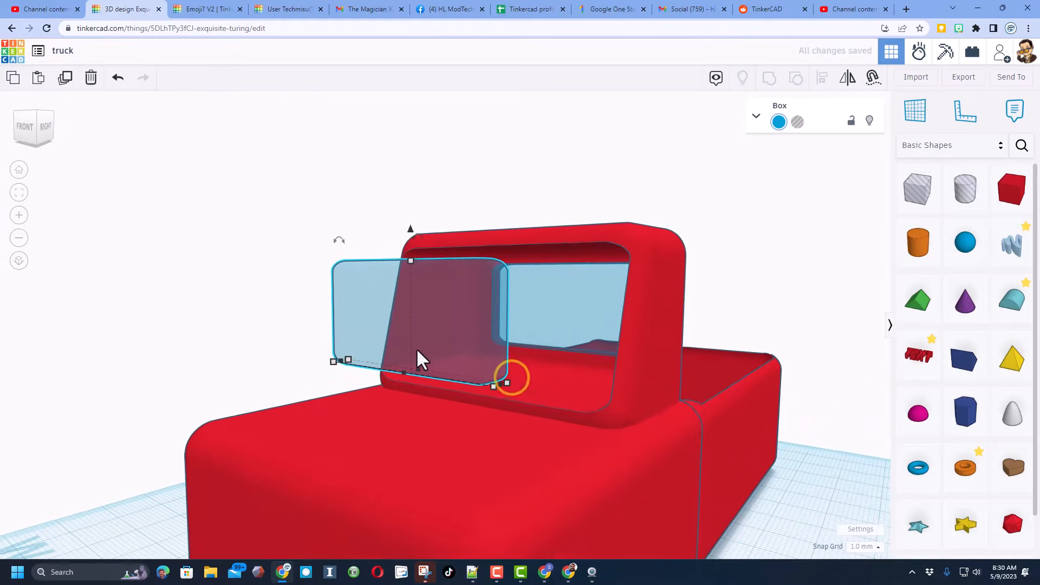
key("Up")
key("Up")
key("Up")
key("Up")
key("Up")
key("Up")
key("Up")
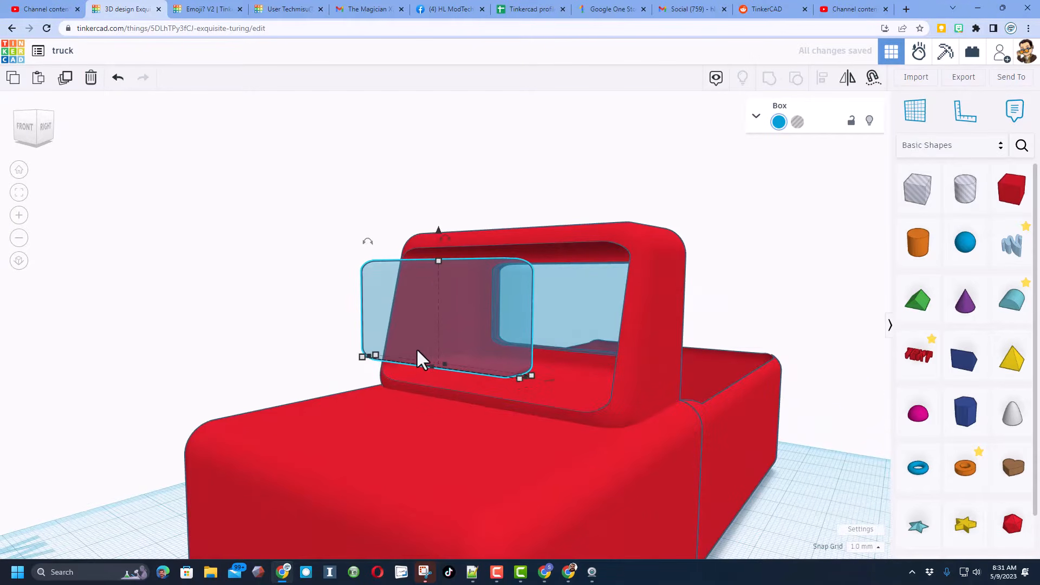
key("Down")
key("Down")
key("Down")
key("Up")
key("Up")
key("Up")
key("Down")
key("Down")
key("Down")
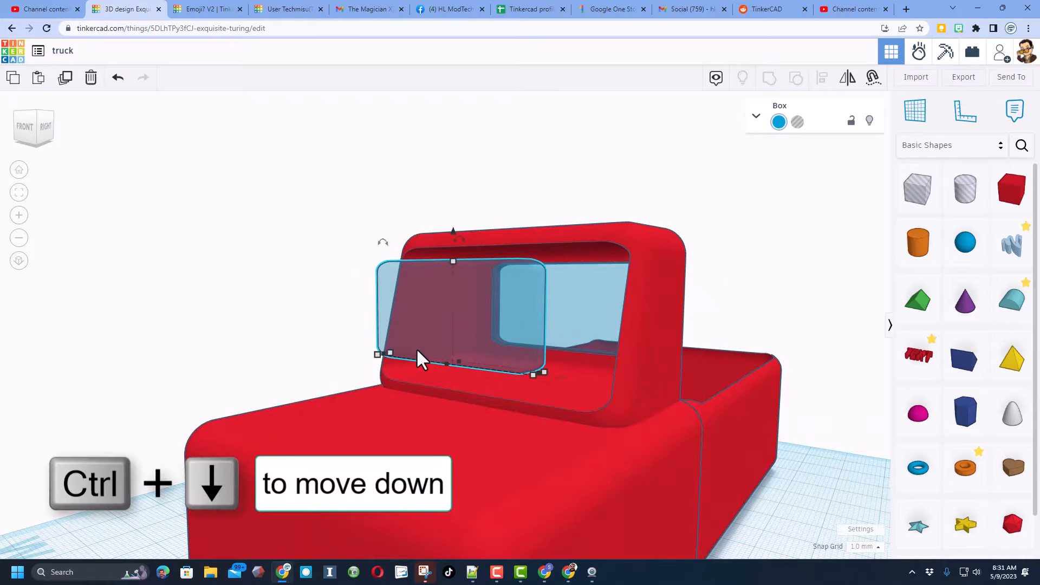
- Lower the front pane to the base of the windshield opening
key("ctrl+Down")
key("ctrl+Down")
key("ctrl+Down")
key("ctrl+Down")
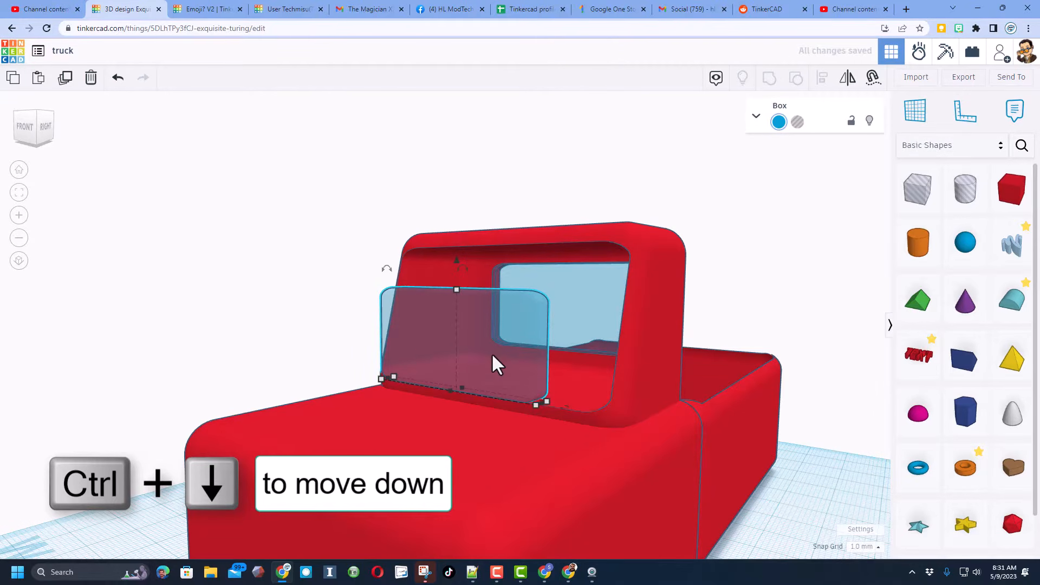
- Nudge the front pane back so it sits into the base of the windshield opening
right_click_drag(487, 355, 322, 312)
left_click_drag(306, 274, 349, 190)
right_click_drag(367, 197, 416, 203)
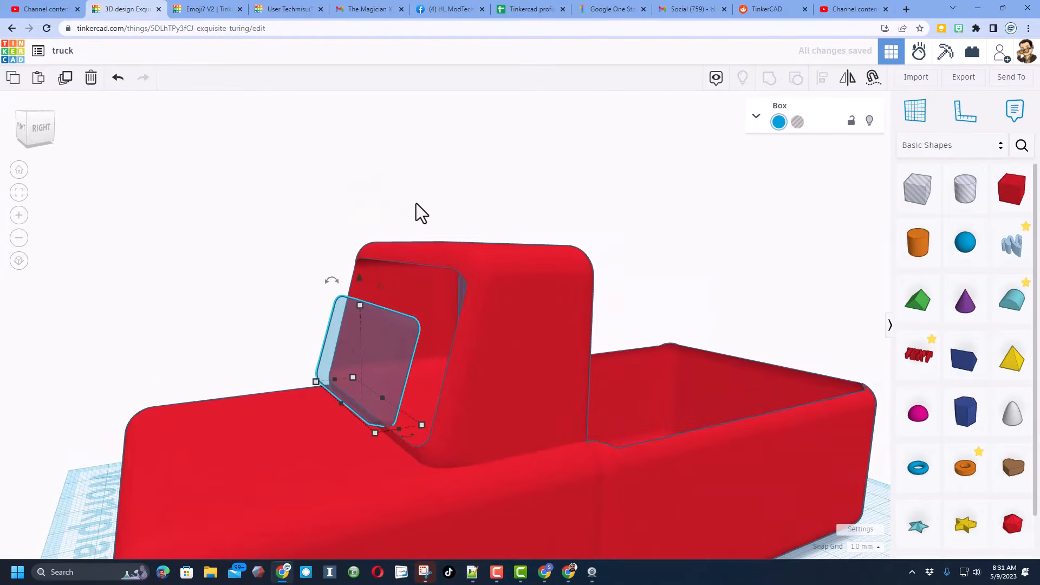
mouse_move(441, 314)
right_mouse_down()
mouse_move(531, 311)
mouse_move(513, 367)
mouse_move(524, 386)
mouse_move(568, 392)
right_mouse_up()
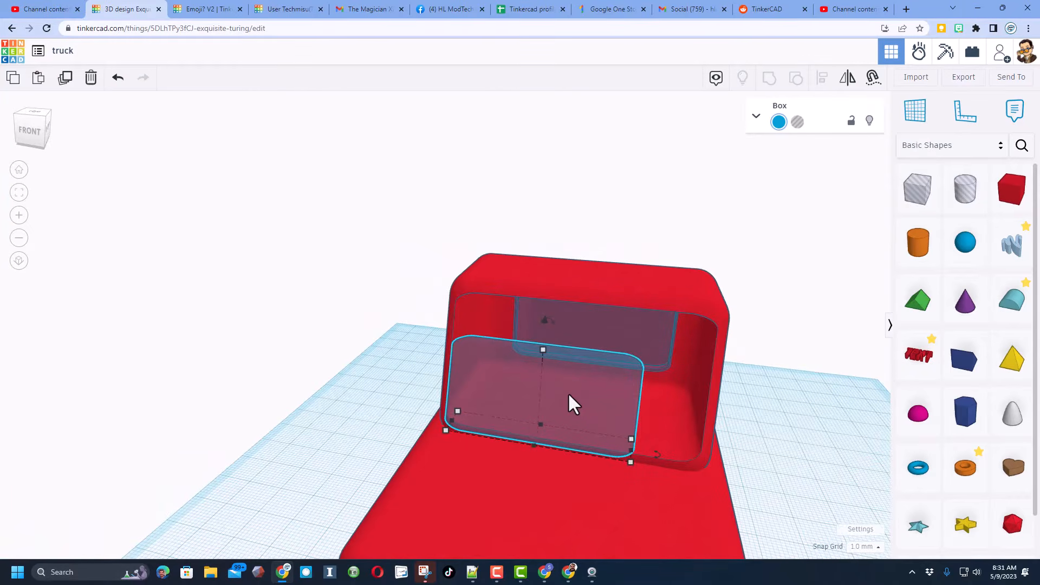
key("Up")
key("Up")
key("Up")
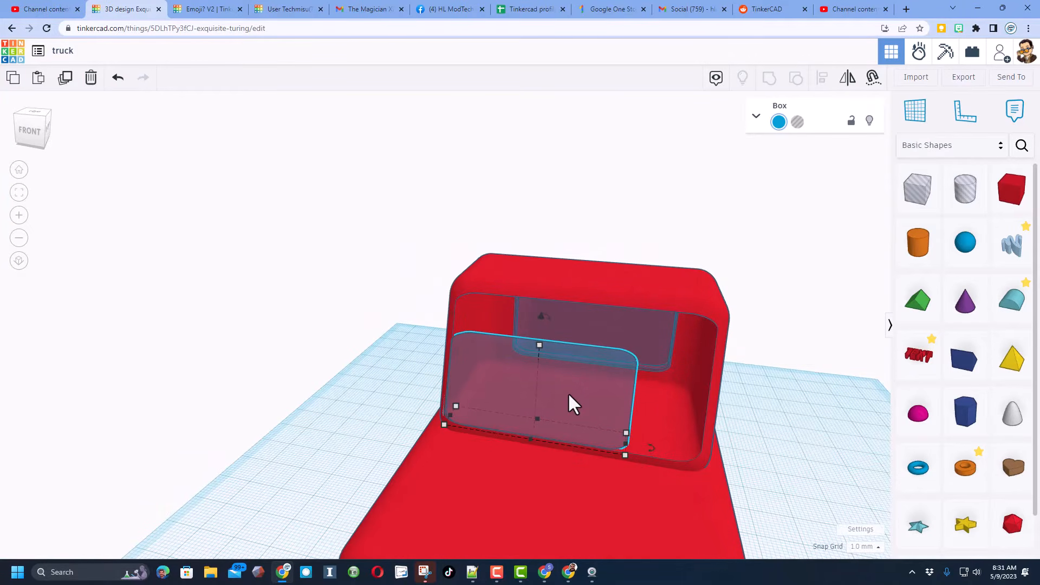
- Place a workplane on the front pane's face and stretch the pane to about 47.74 mm wide and 26.30 mm high to fill the windshield opening
key("w")
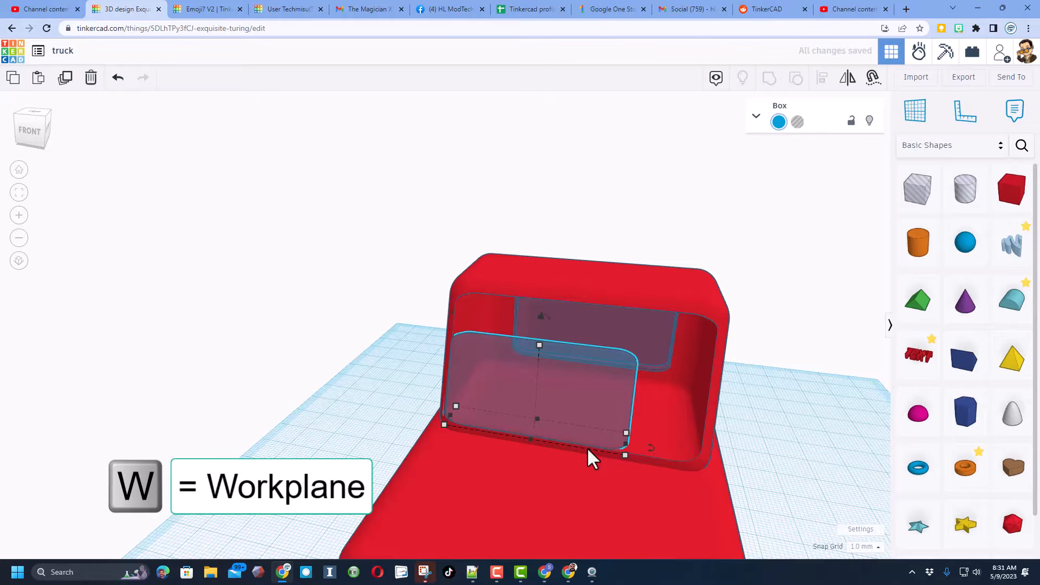
left_click(543, 396)
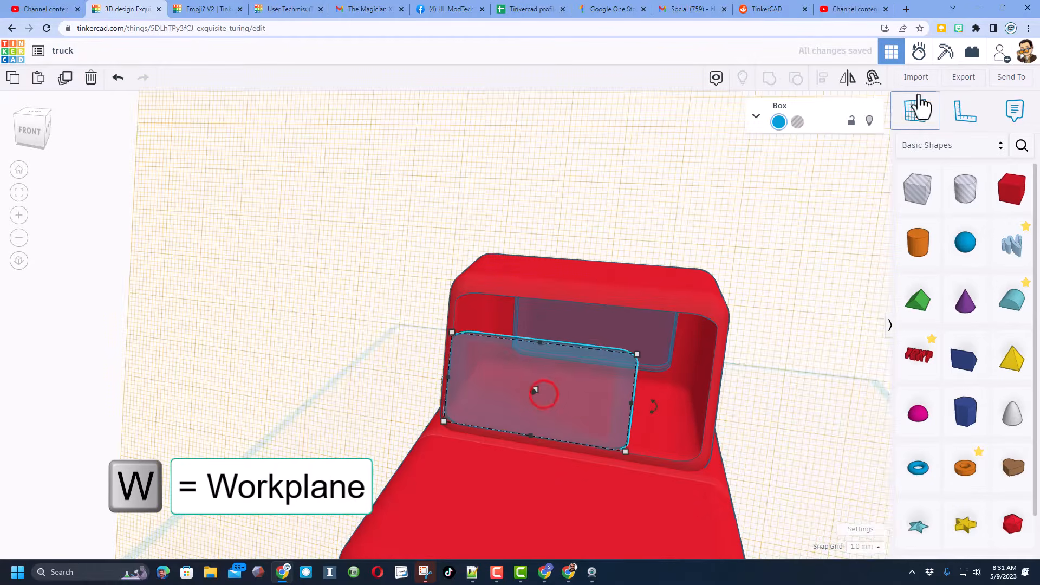
left_click_drag(632, 399, 702, 427)
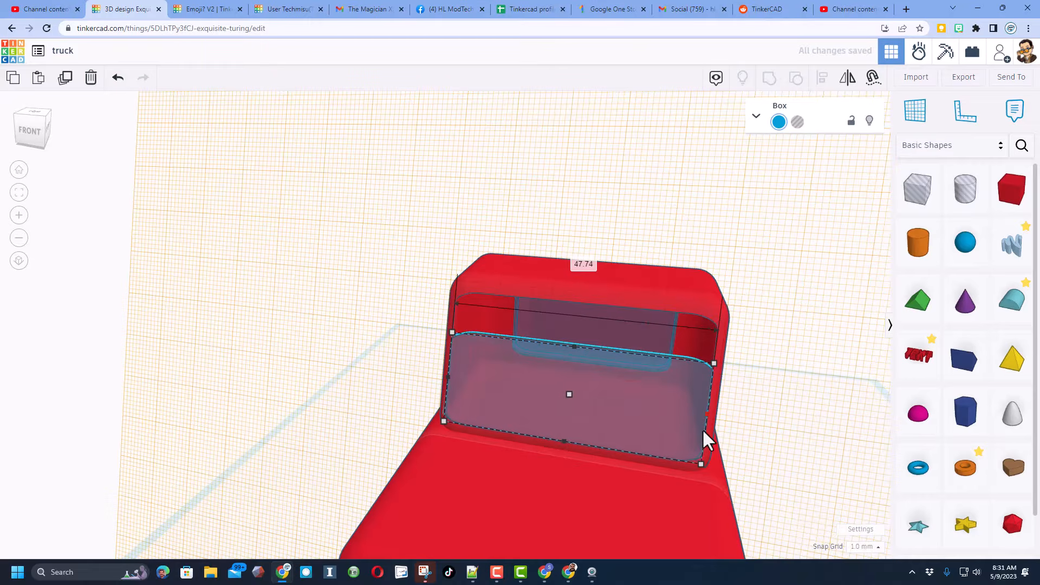
left_click_drag(575, 348, 583, 303)
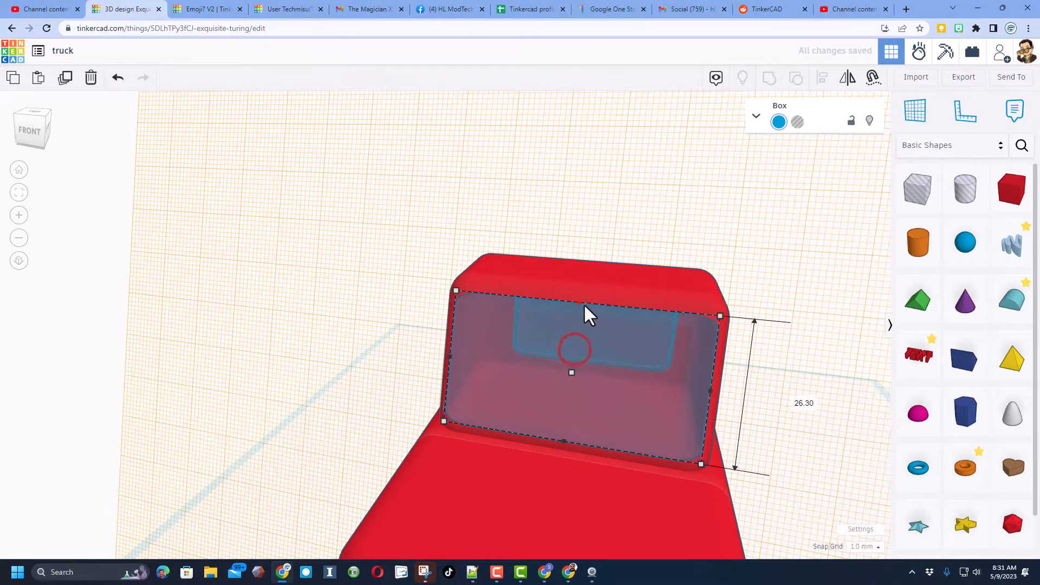
left_click(788, 398)
- Adjust the front pane's thickness to 2.50 mm in the windshield opening
right_click_drag(809, 406, 600, 376)
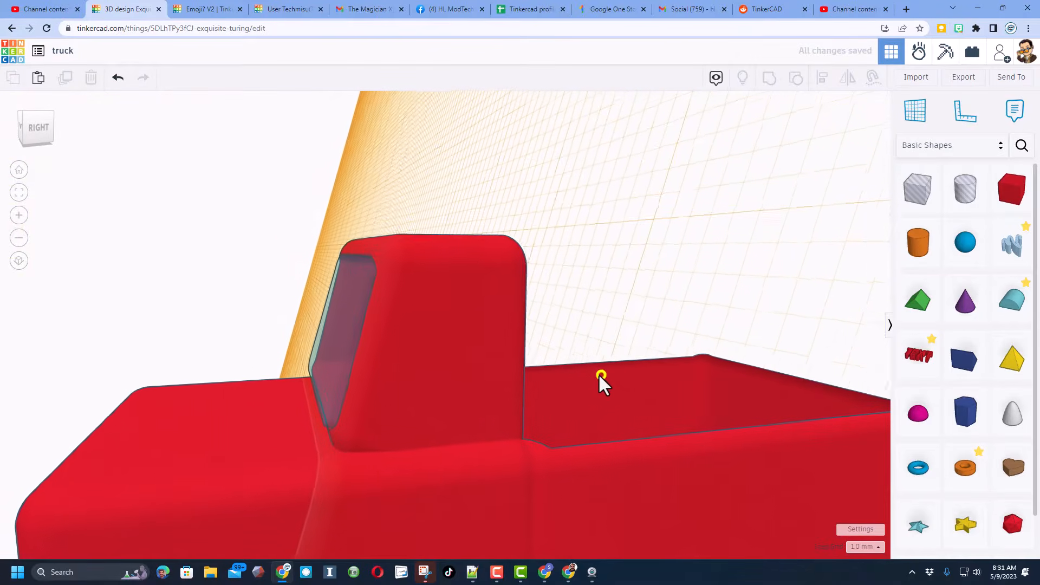
left_click(333, 349)
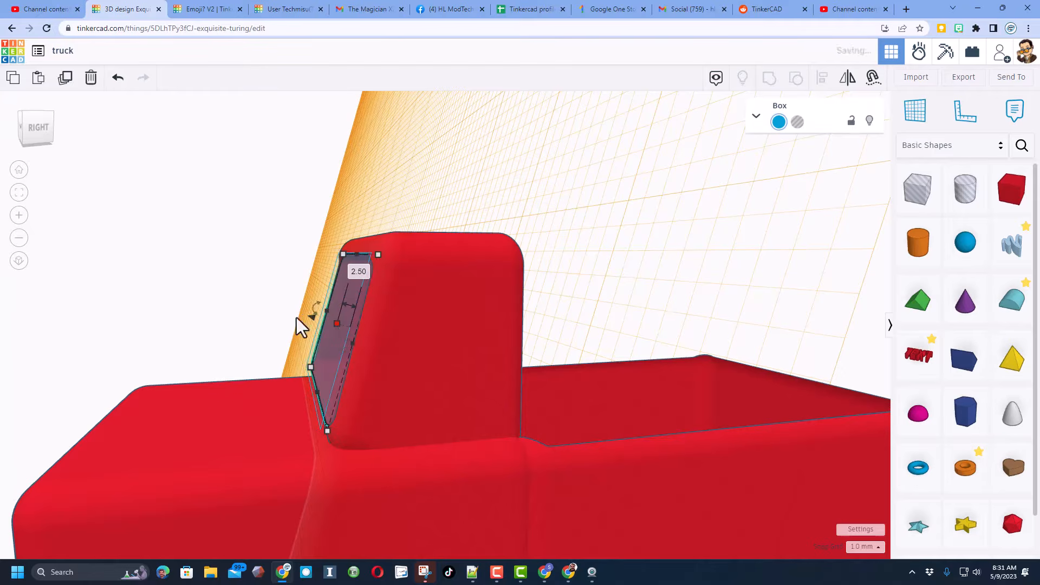
left_click(254, 283)
mouse_move(253, 284)
right_mouse_down()
mouse_move(449, 308)
mouse_move(614, 292)
mouse_move(375, 296)
mouse_move(301, 272)
mouse_move(273, 284)
right_mouse_up()
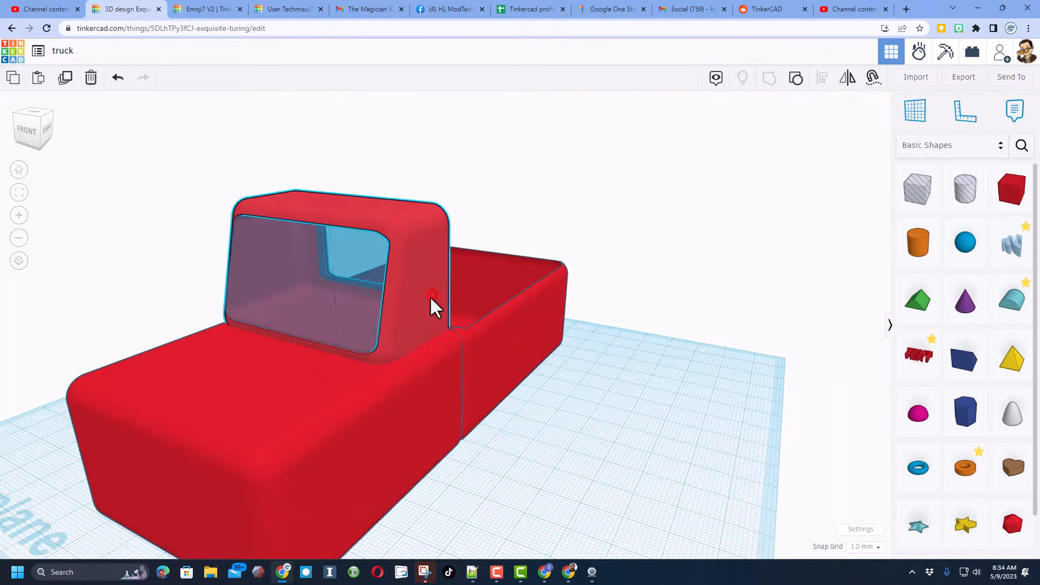
- Duplicate the cab and move the copy back over the truck bed in large nudges
left_click(432, 295)
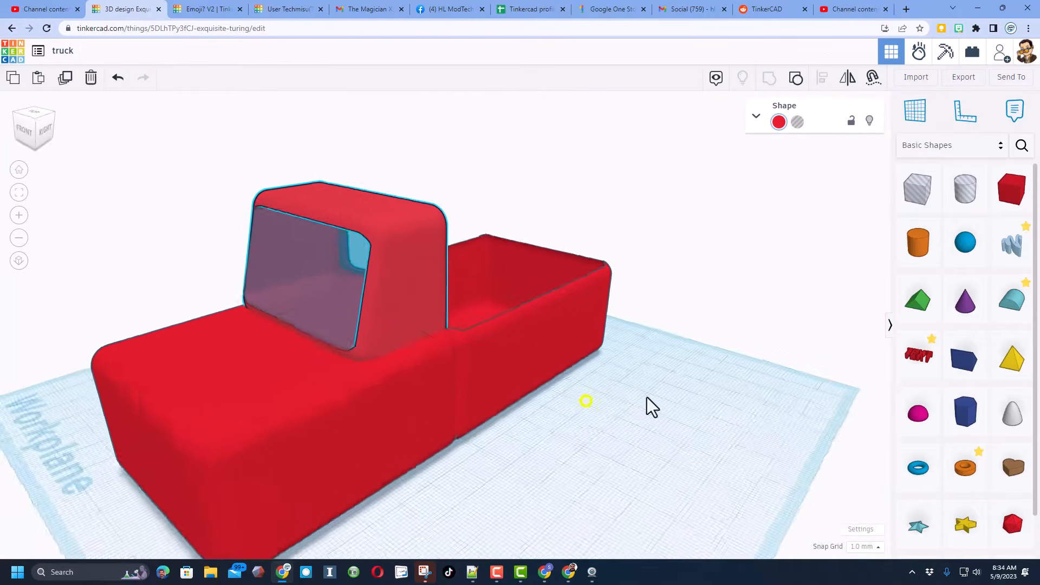
key("ctrl+d")
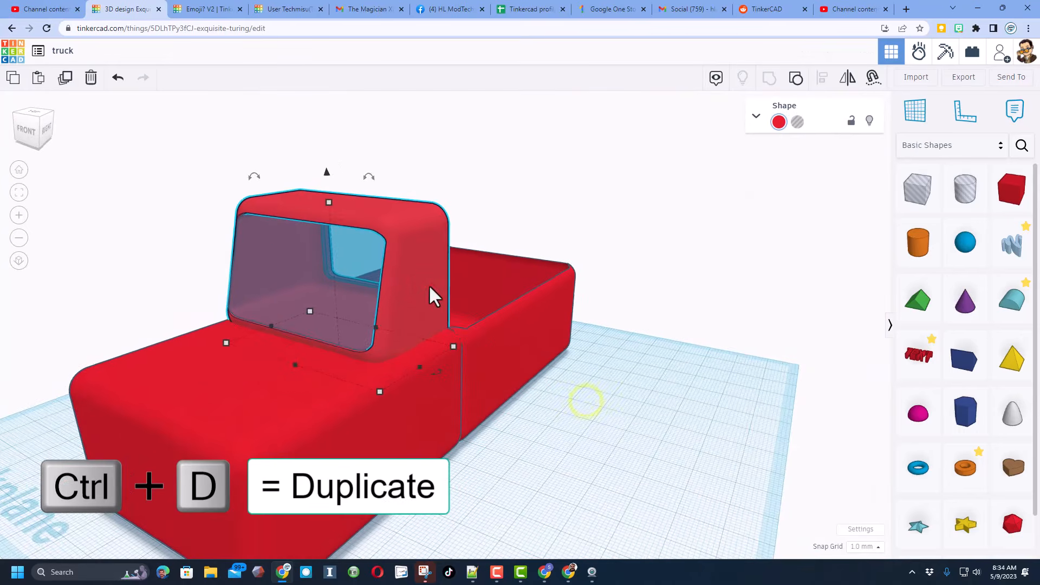
left_click(610, 379)
left_click(433, 295)
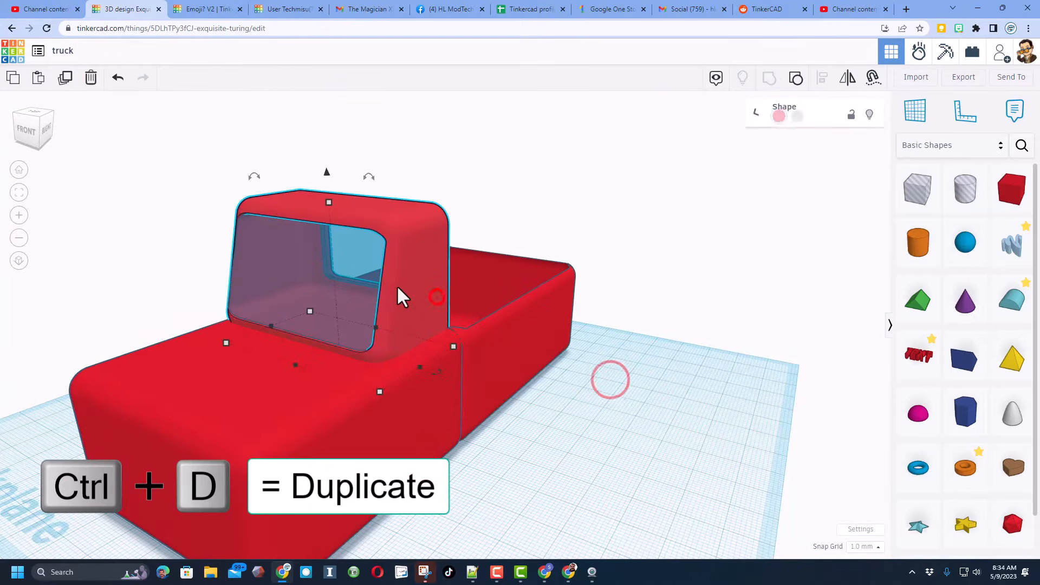
key("ctrl+d")
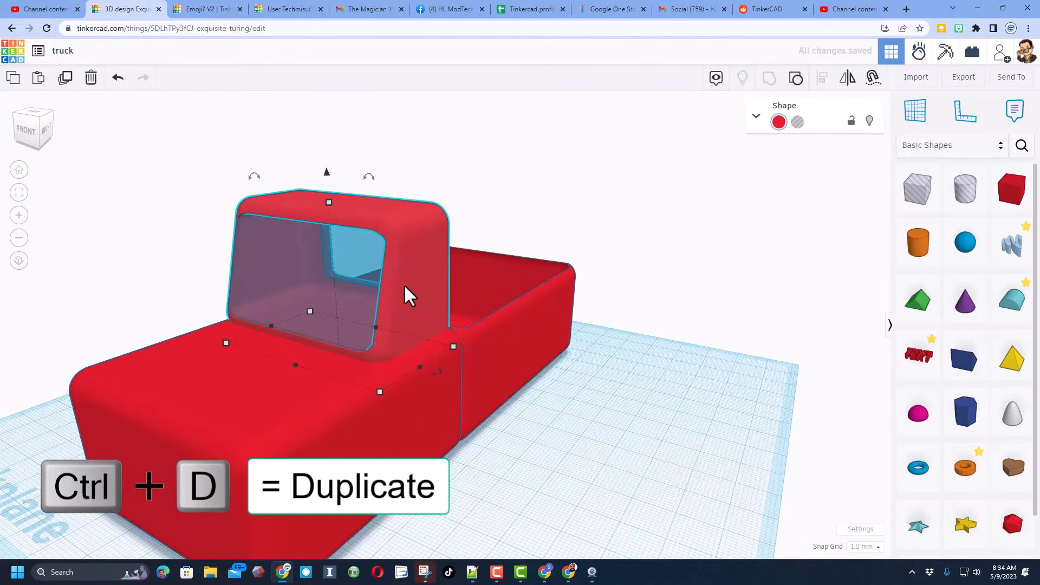
key("shift+Up")
key("shift+Up")
key("shift+Up")
key("shift+Up")
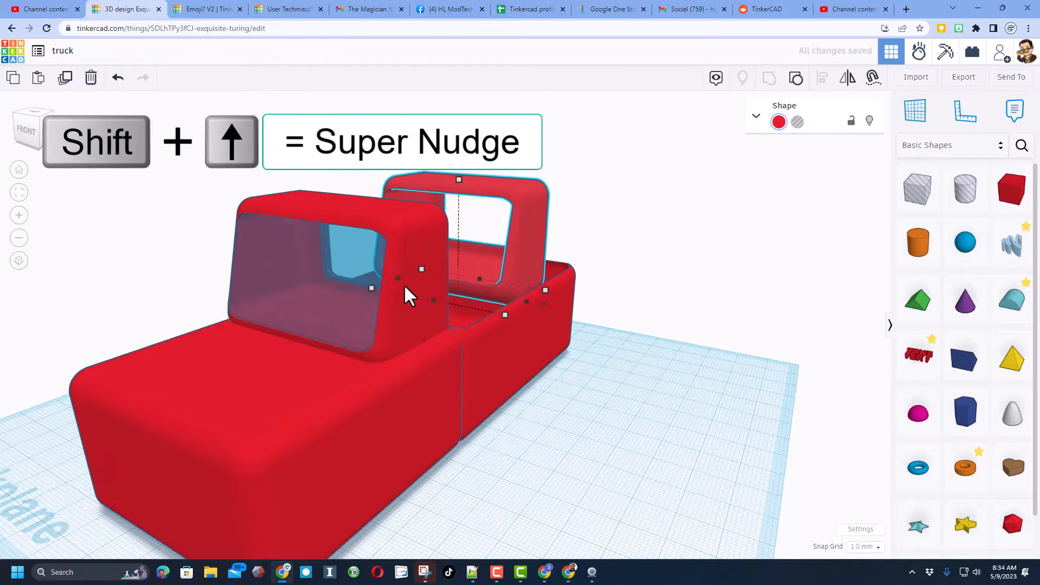
- Ungroup the cab copy twice to separate its body from the cutout boxes
left_click(645, 374)
right_click_drag(717, 401, 558, 362)
left_click(593, 284)
left_click(796, 77)
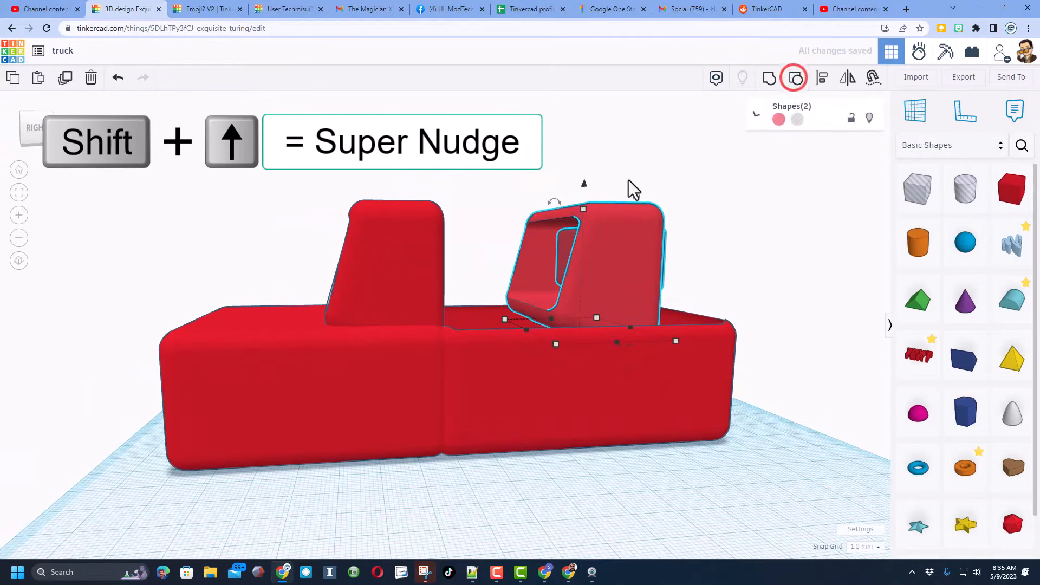
left_click(629, 178)
left_click(616, 252)
left_click(795, 77)
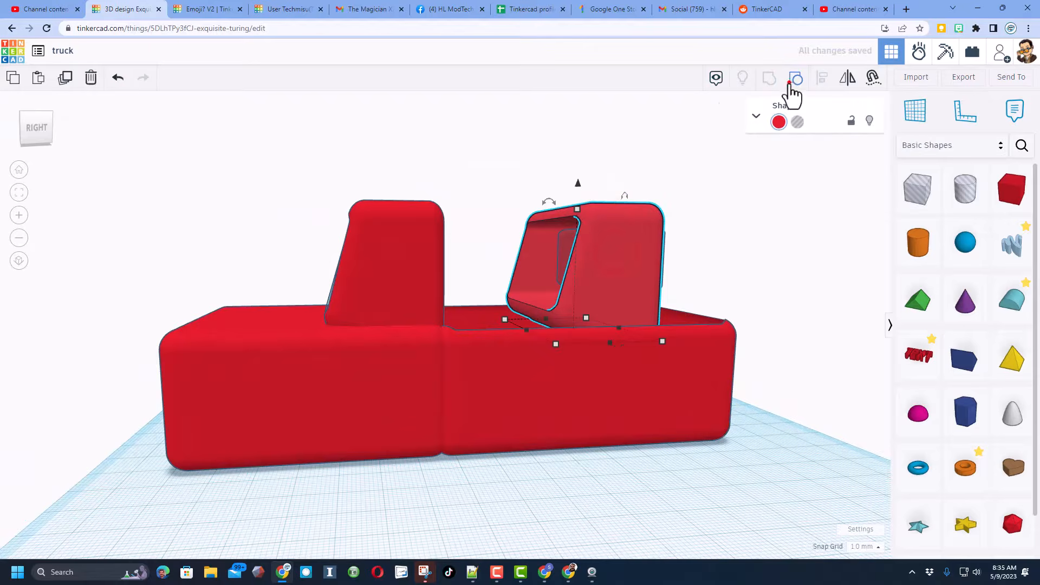
- Delete the cutout hole shapes from the cab copy, keeping only its solid body
left_click(609, 158)
left_click(528, 252)
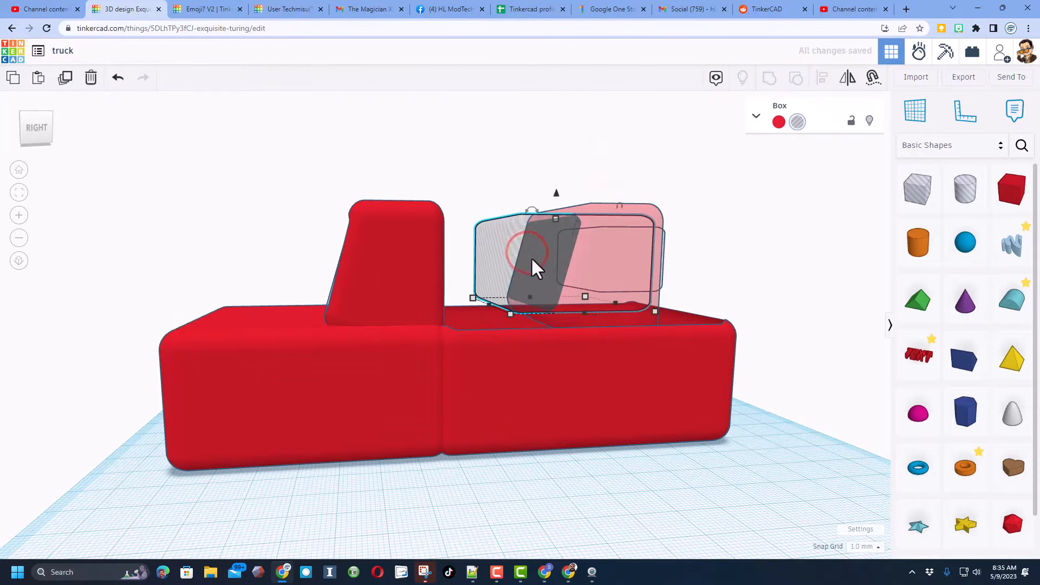
key("Delete")
right_click_drag(680, 267, 545, 316)
left_click(725, 299)
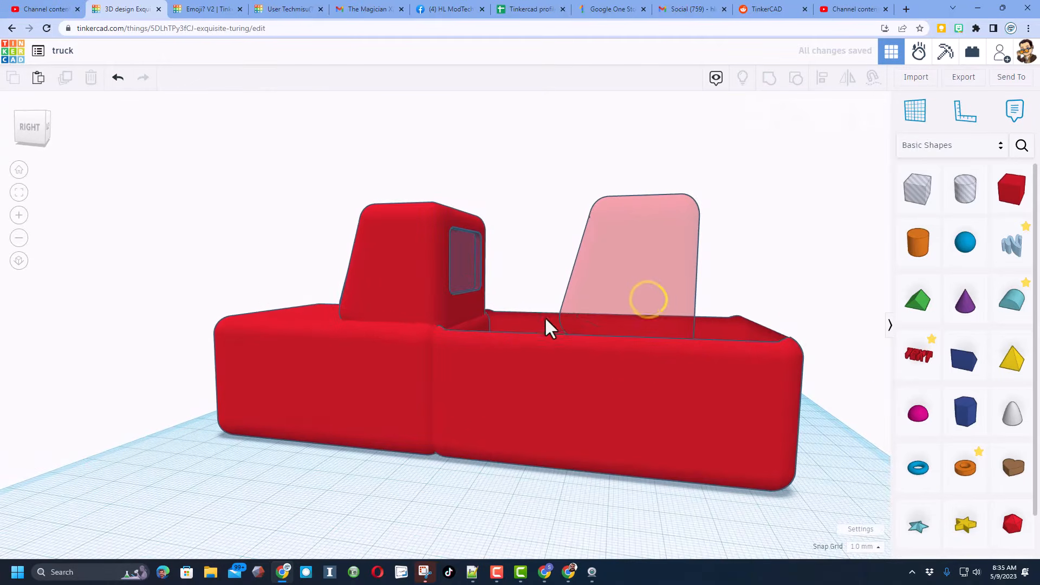
right_click_drag(592, 281, 798, 209)
left_click(634, 265)
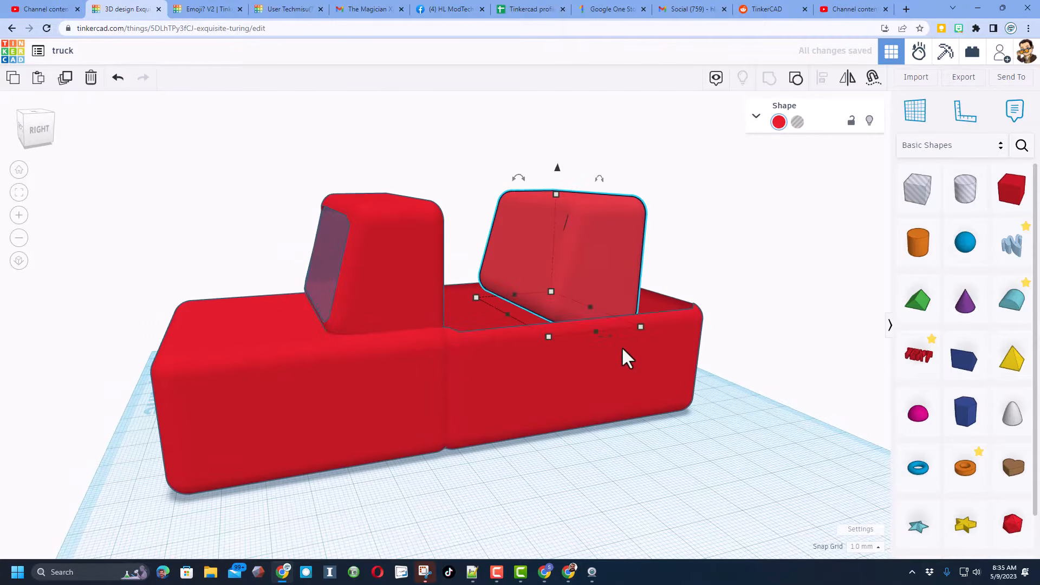
- Place a hole box on the hood, stretch it about 153 mm along the truck and widen it past both sides of the cab copy
mouse_move(622, 346)
right_mouse_down()
mouse_move(351, 276)
mouse_move(552, 260)
right_mouse_up()
left_click_drag(913, 187, 249, 314)
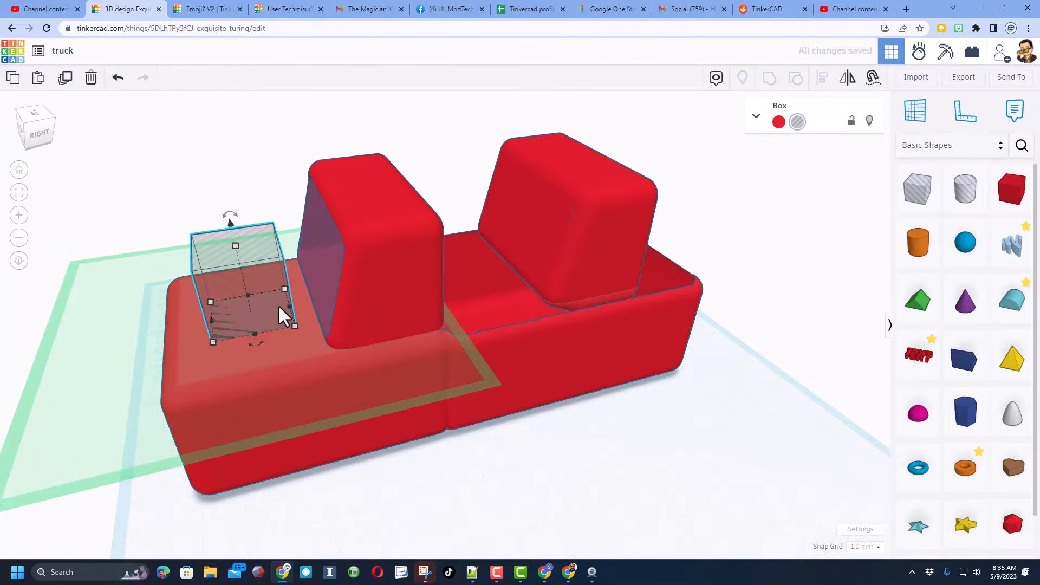
left_click_drag(285, 307, 539, 330)
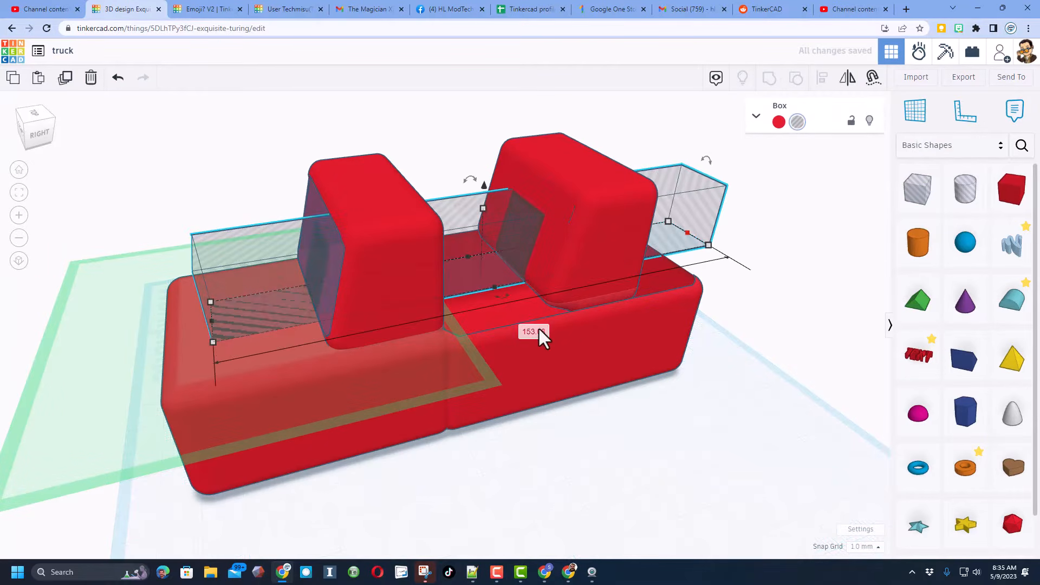
left_click_drag(496, 288, 555, 342)
right_click_drag(524, 330, 945, 379)
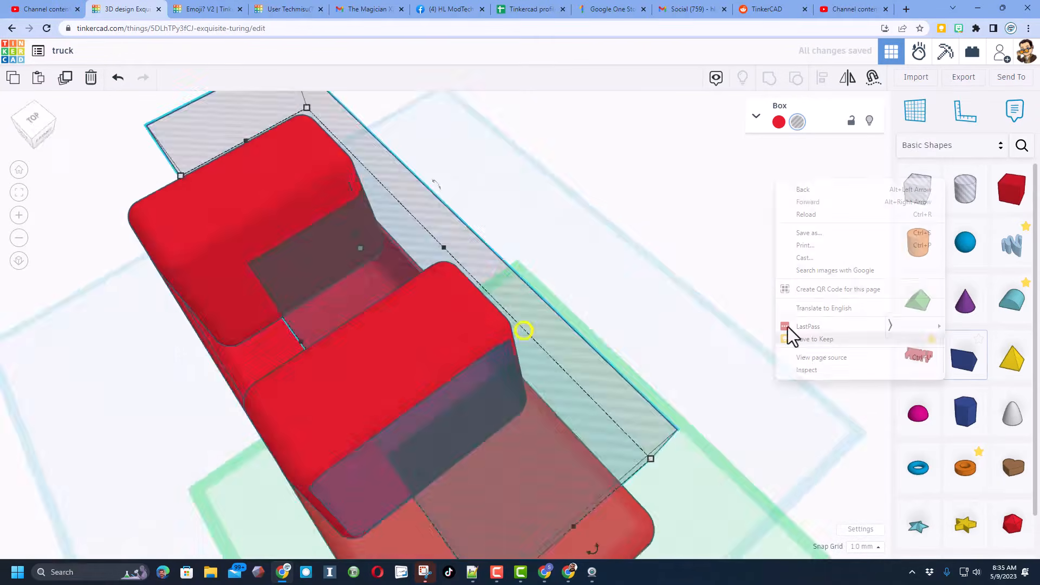
right_click_drag(788, 326, 612, 317)
right_click_drag(390, 313, 342, 294)
left_click_drag(317, 359, 264, 395)
right_click_drag(273, 374, 334, 345)
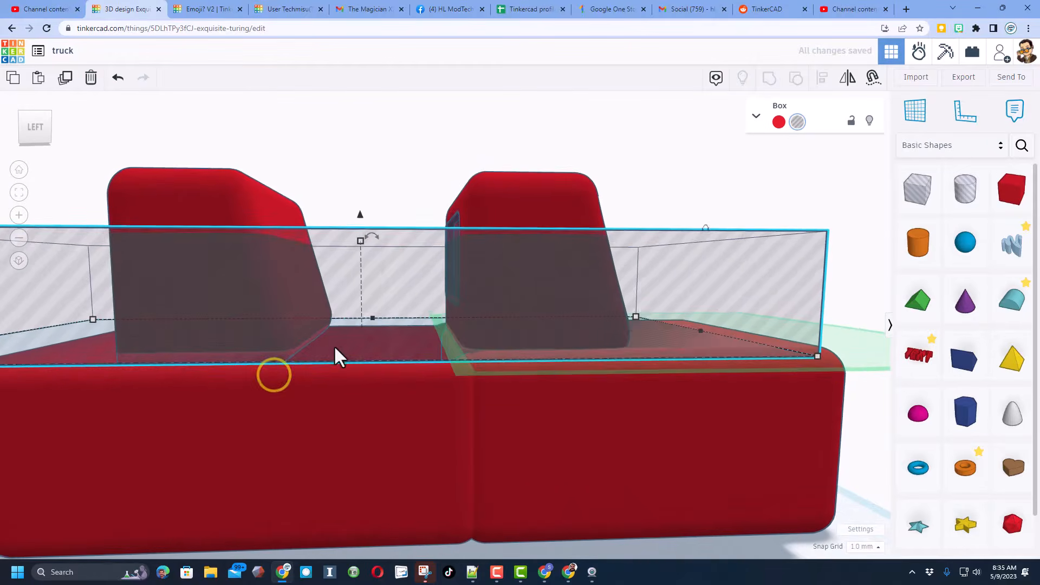
- Lower the hole box to the cab copy's base and reduce it to 8 mm high and 53 mm long around the copy
left_click_drag(361, 214, 355, 326)
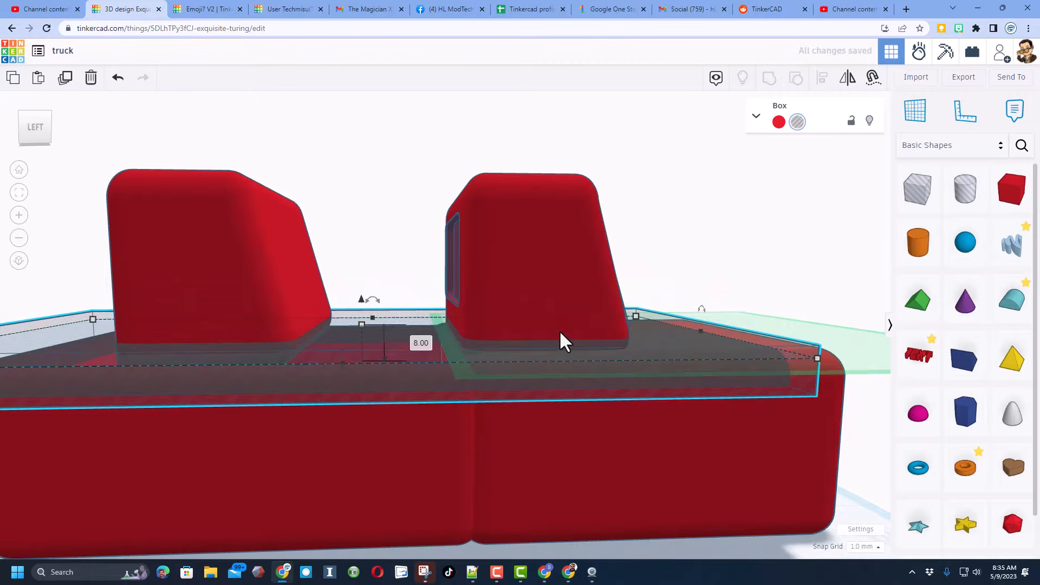
left_click_drag(701, 332, 350, 343)
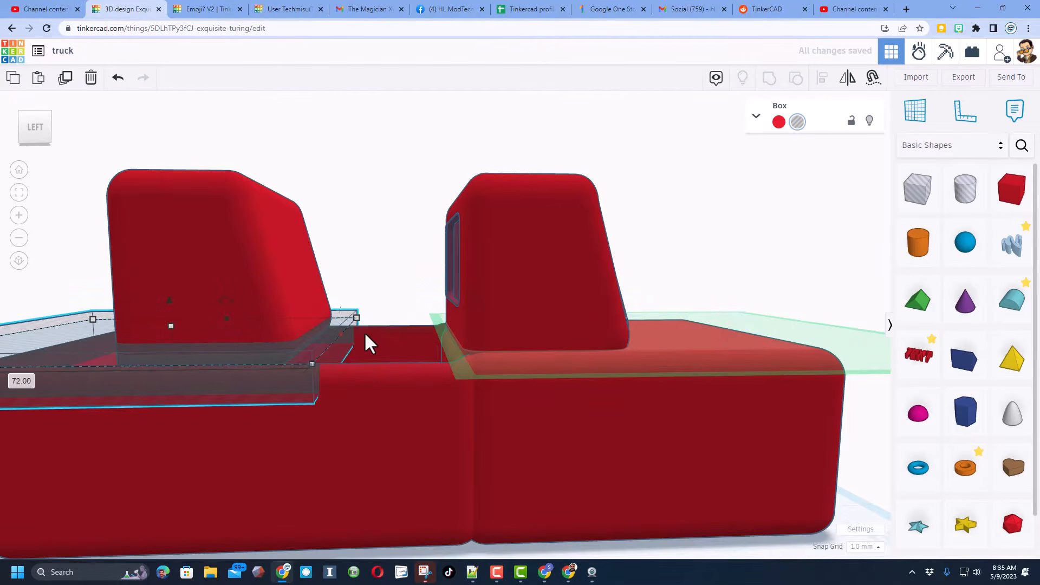
scroll(364, 332, "down", 2)
left_click_drag(45, 339, 162, 344)
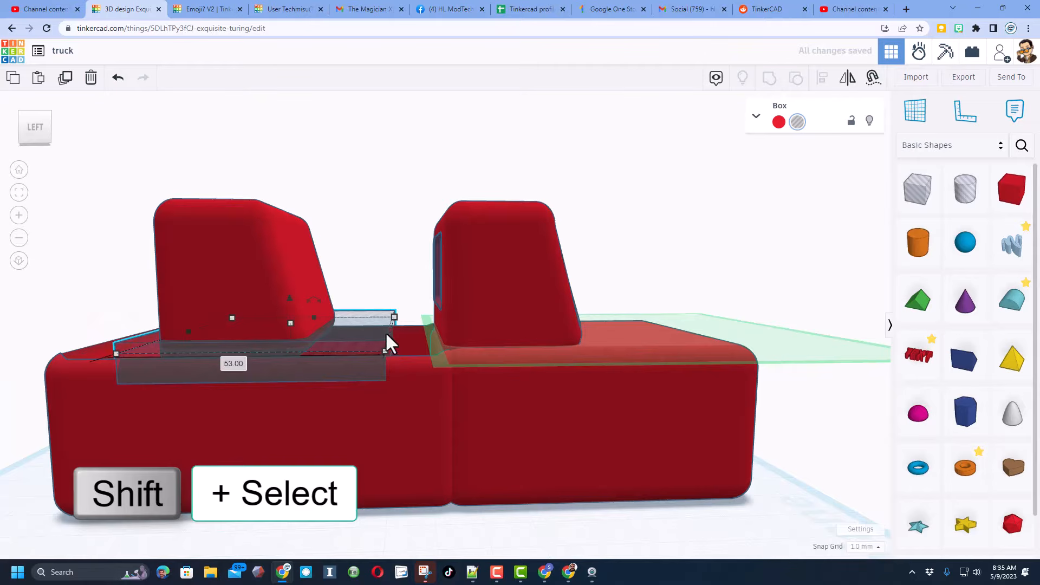
- Group the cab copy with the hole box to trim off the copy's base
left_click(312, 235)
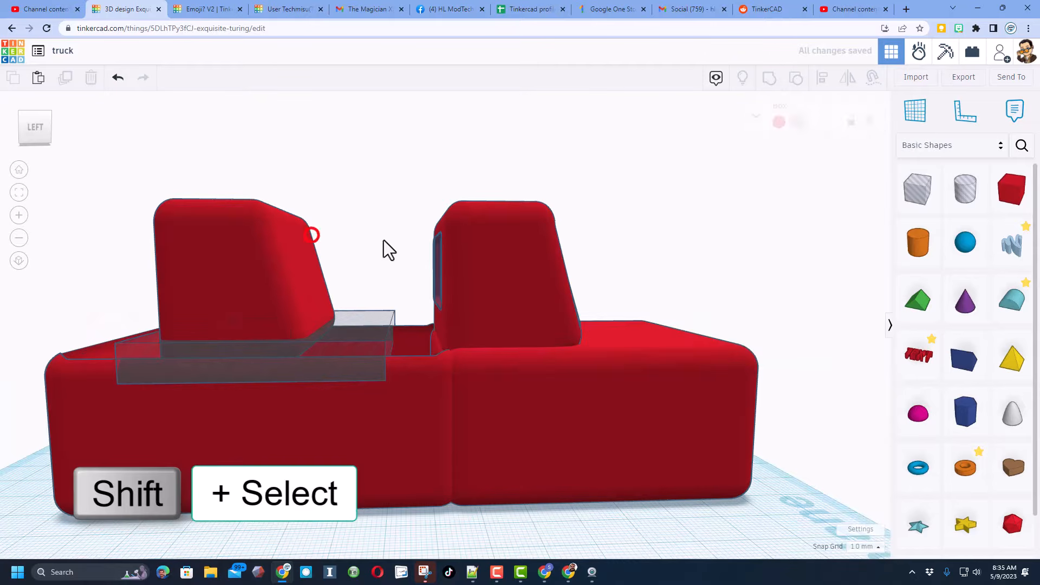
left_click(286, 260)
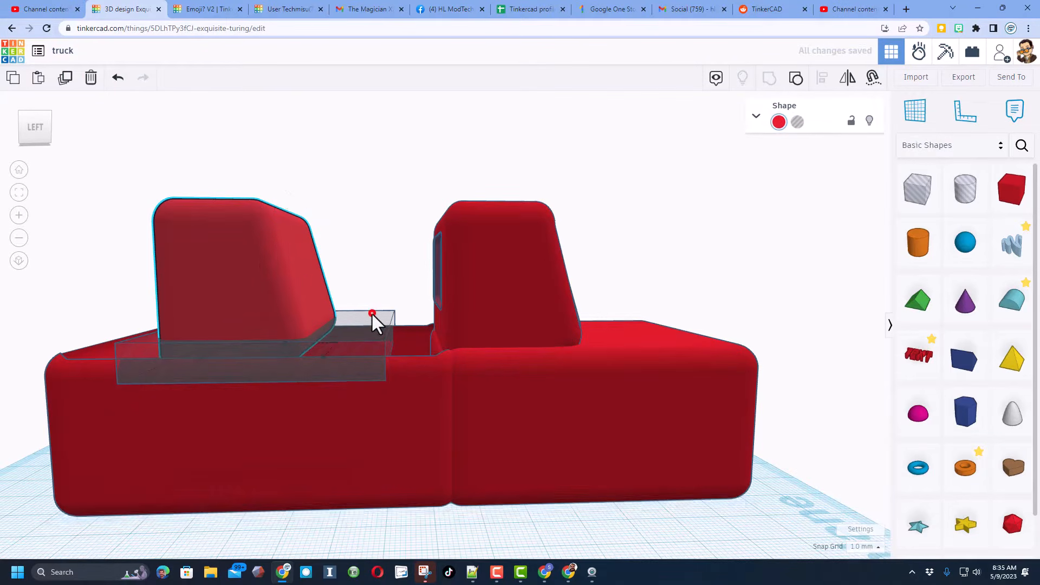
left_click(371, 315, "shift")
key("ctrl+g")
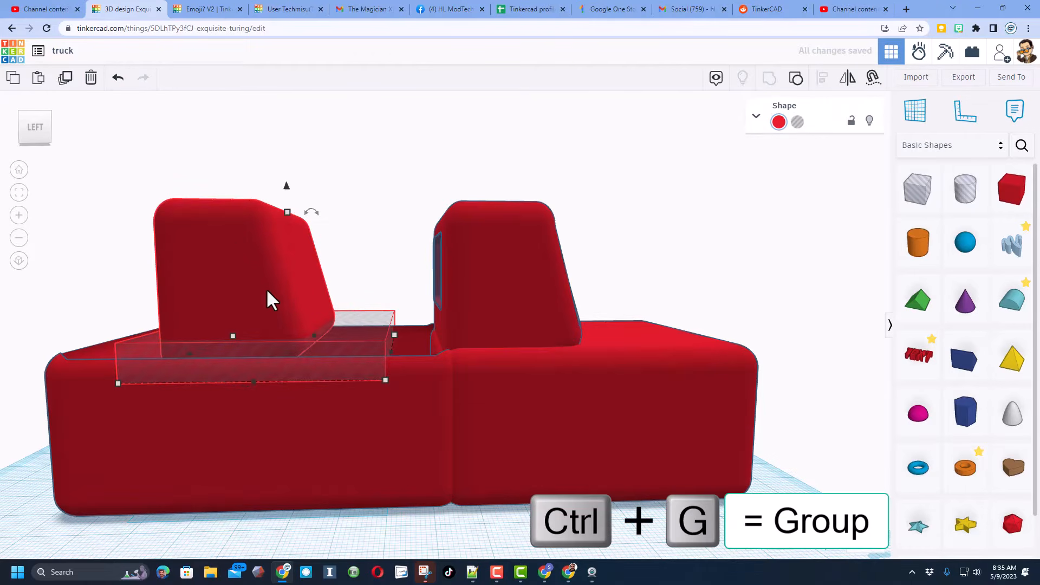
- Scale the trimmed cab copy down proportionally to a height of 25 mm
right_click_drag(397, 238, 287, 283)
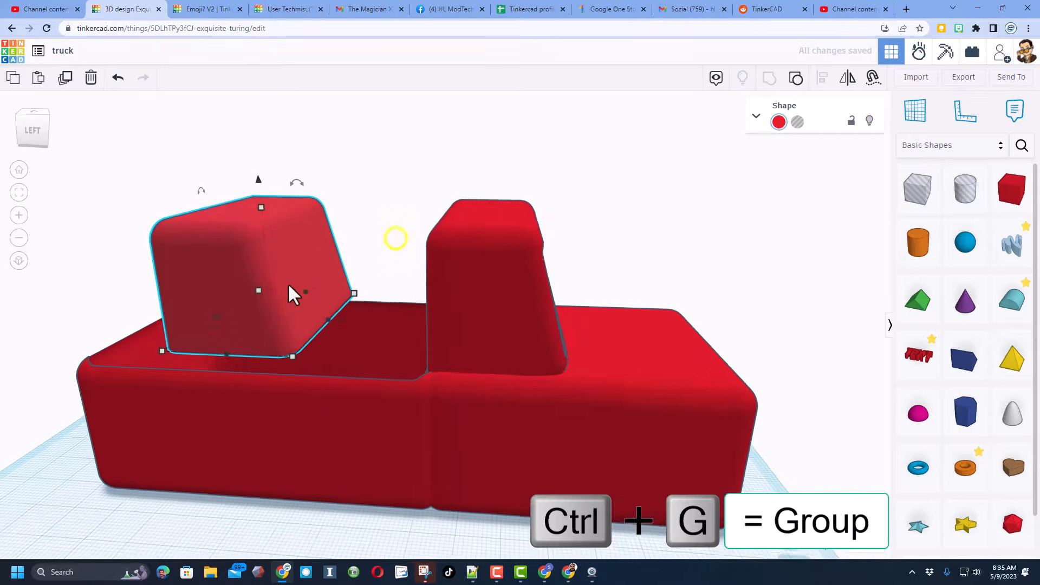
left_click(265, 287)
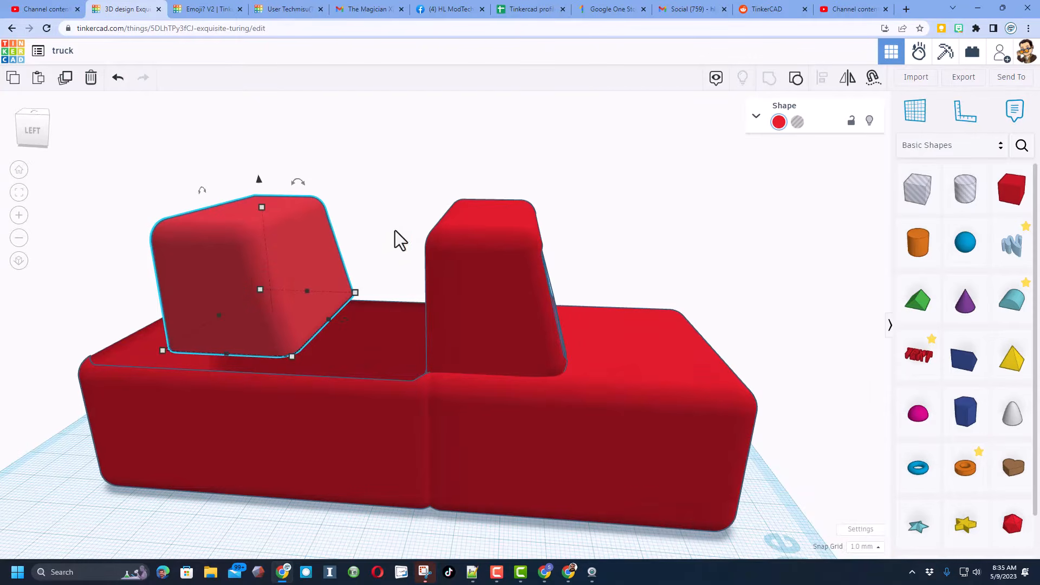
mouse_move(263, 210)
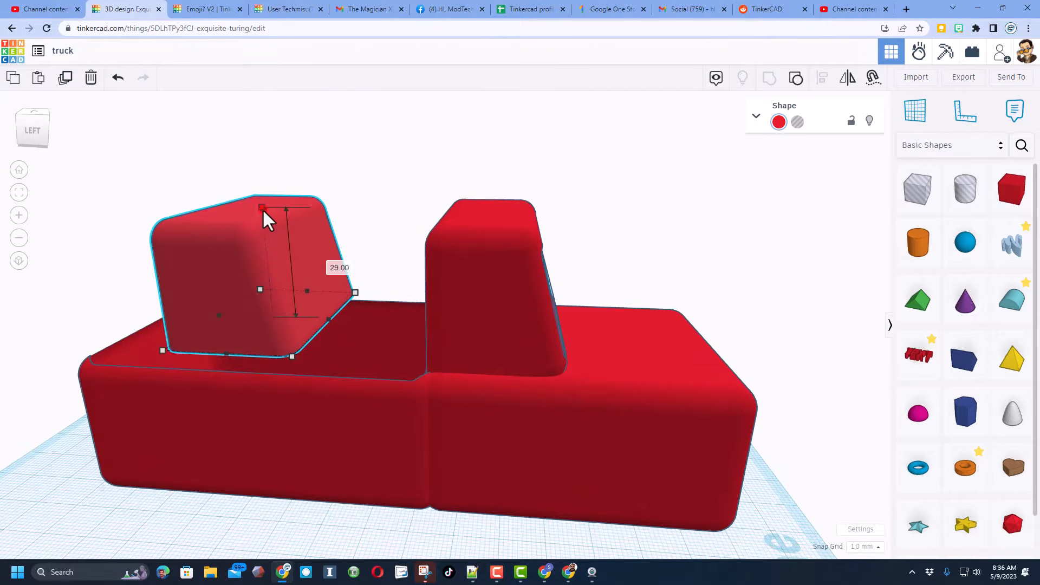
left_click_drag(262, 209, 265, 225, "shift")
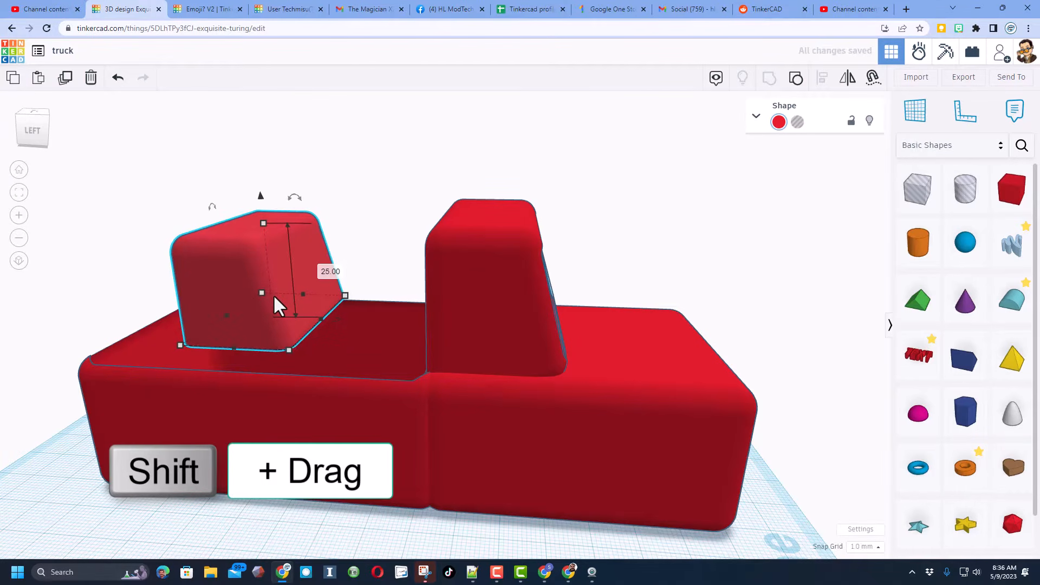
- Stretch the cab copy sideways to about 79.49 mm wide and turn it into a hole
left_click_drag(224, 349, 154, 421)
left_click(797, 121)
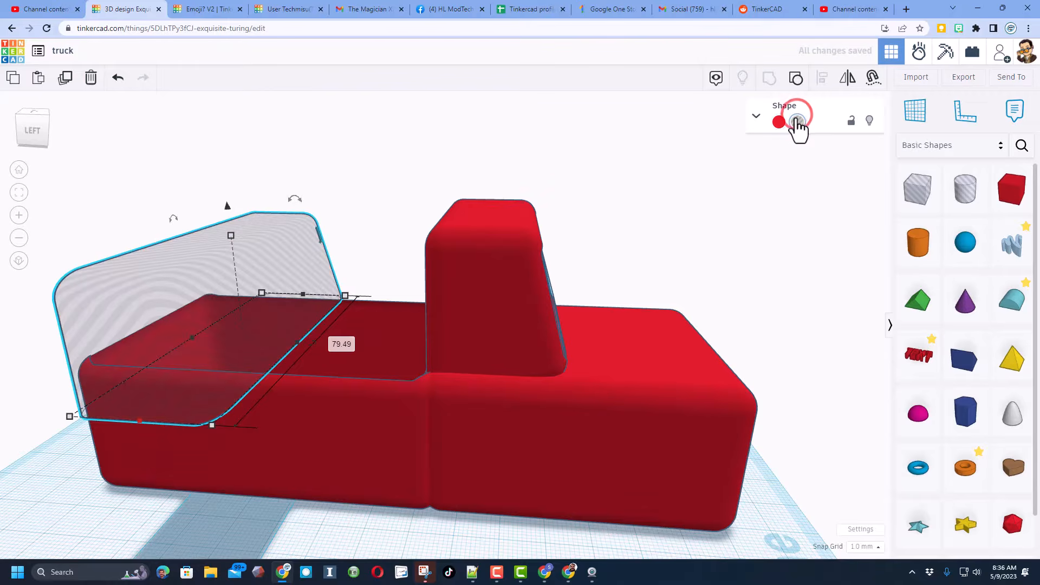
- Move the cab-shaped hole forward from over the truck bed until it passes sideways through the cab
key("Right")
key("Right")
key("Right")
key("Right")
key("Right")
key("Right")
key("Right")
key("Right")
key("Right")
key("Right")
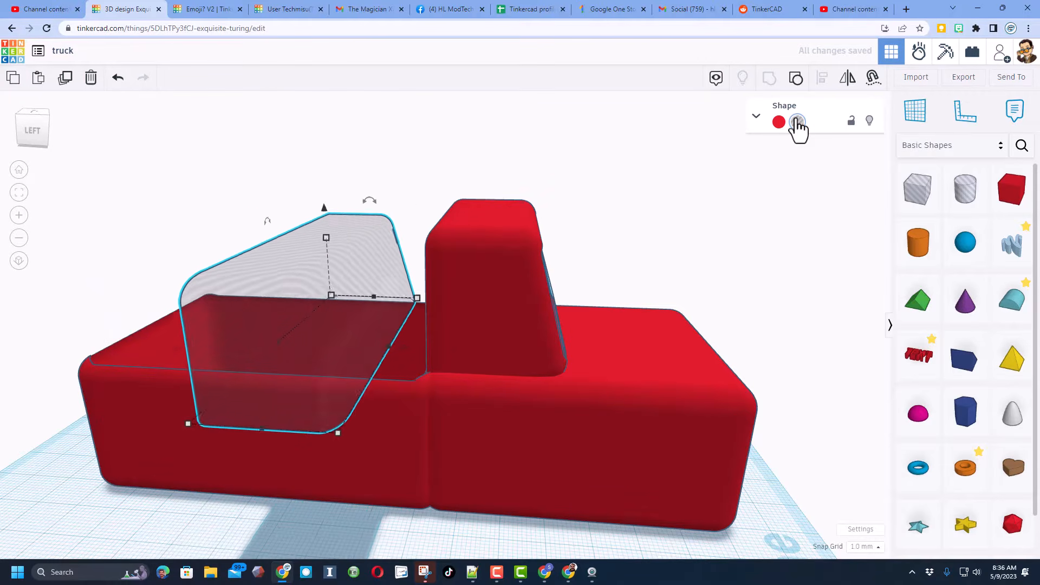
key("Right")
key("Right")
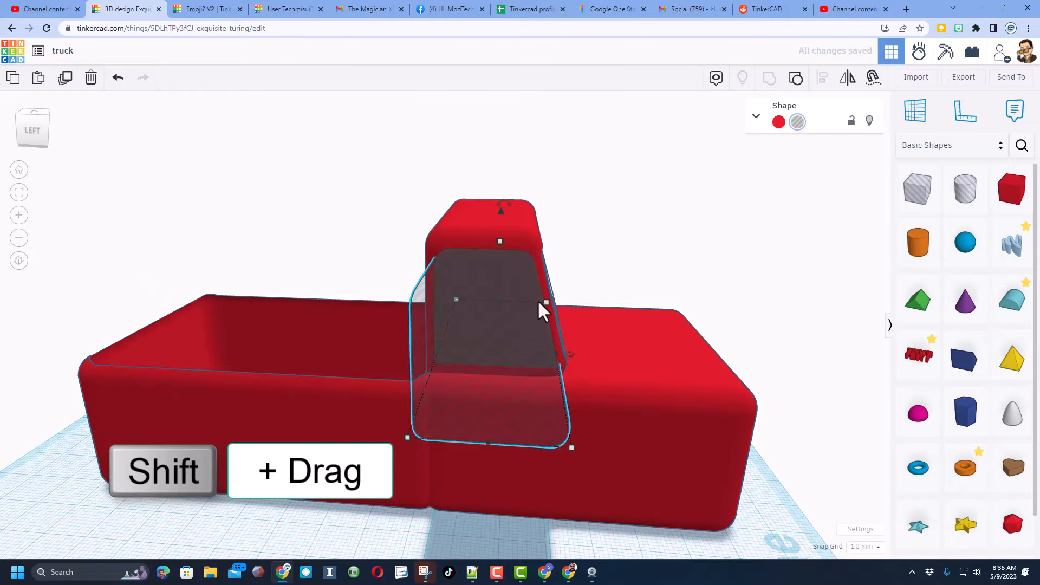
- Scale the cab-shaped hole down proportionally to 20 mm high and raise it slightly within the cab's sides
left_click_drag(499, 243, 498, 265, "shift")
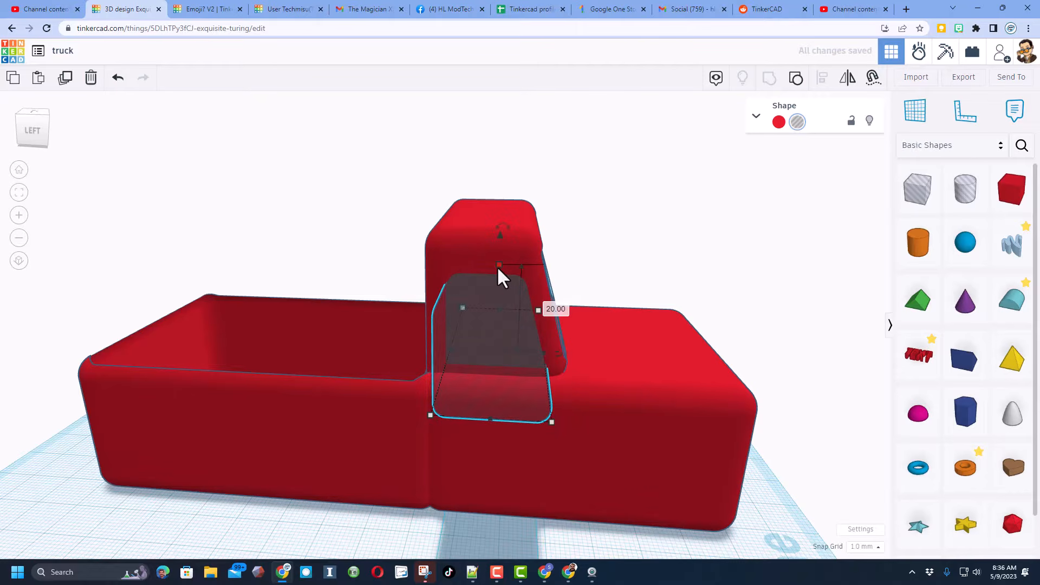
key("ctrl+Up")
key("ctrl+Up")
key("ctrl+Up")
key("ctrl+Up")
key("ctrl+Down")
key("ctrl+Down")
key("ctrl+Down")
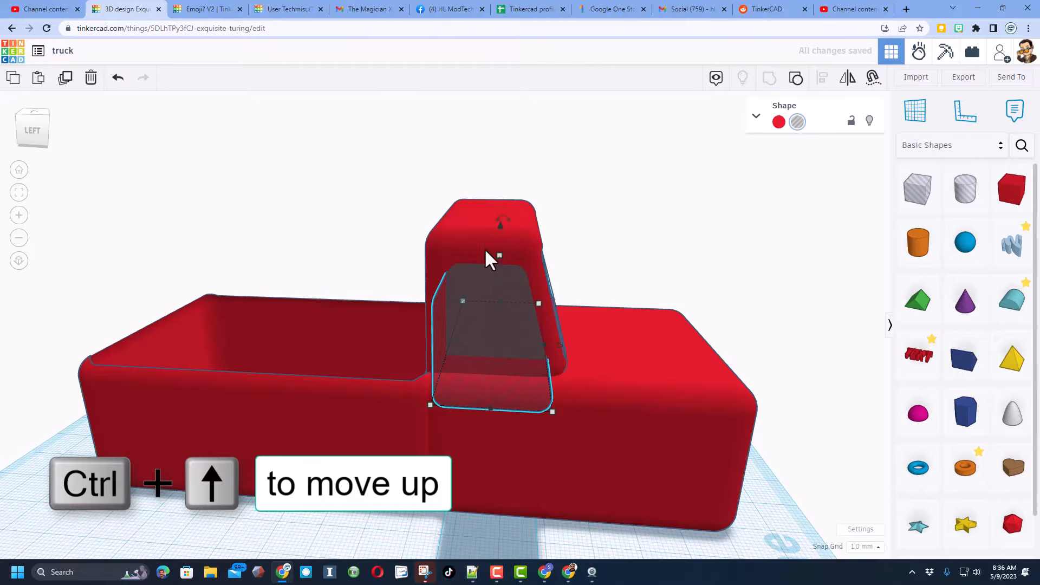
mouse_move(499, 254)
left_mouse_down()
mouse_move(497, 243)
mouse_move(486, 260)
left_mouse_up()
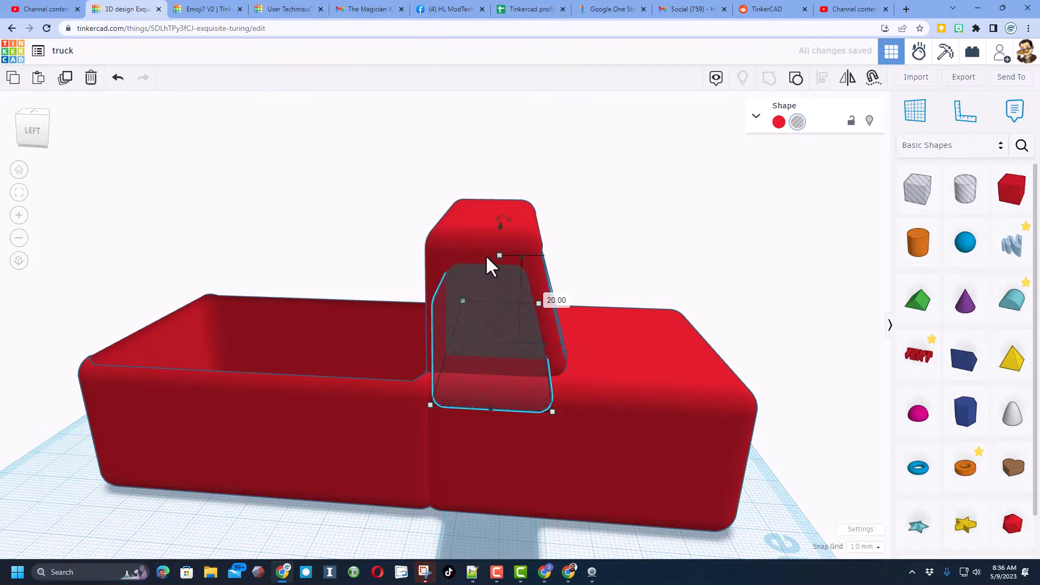
- Duplicate the side-window hole and move the copy back over the truck bed
right_click_drag(470, 277, 467, 327)
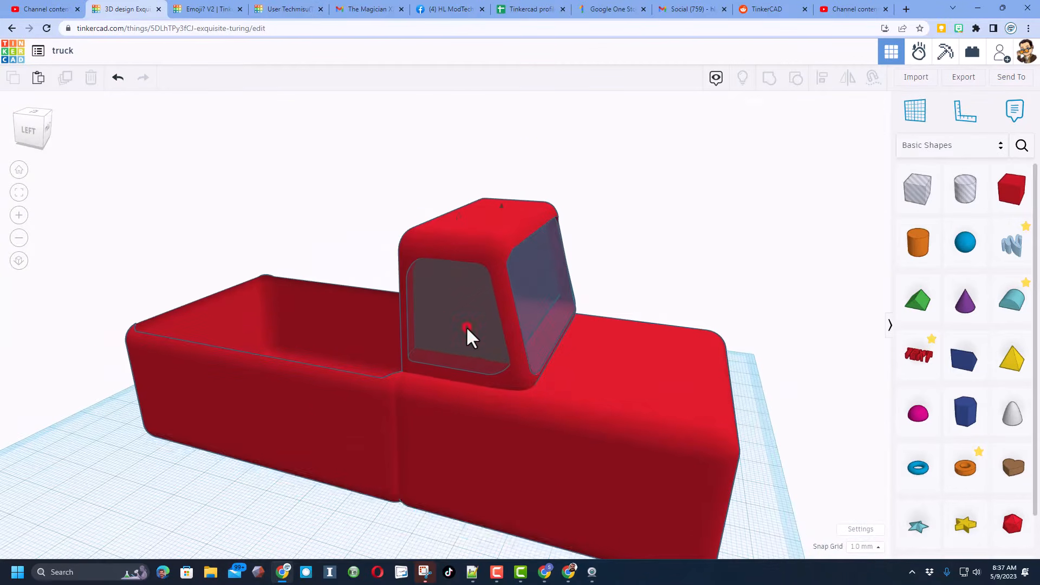
left_click(467, 328)
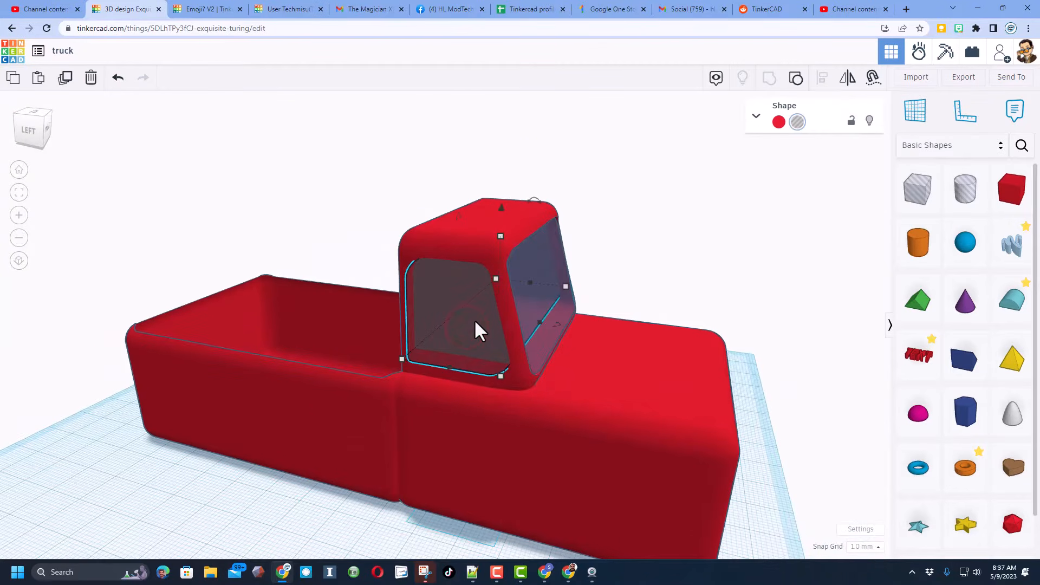
key("ctrl+d")
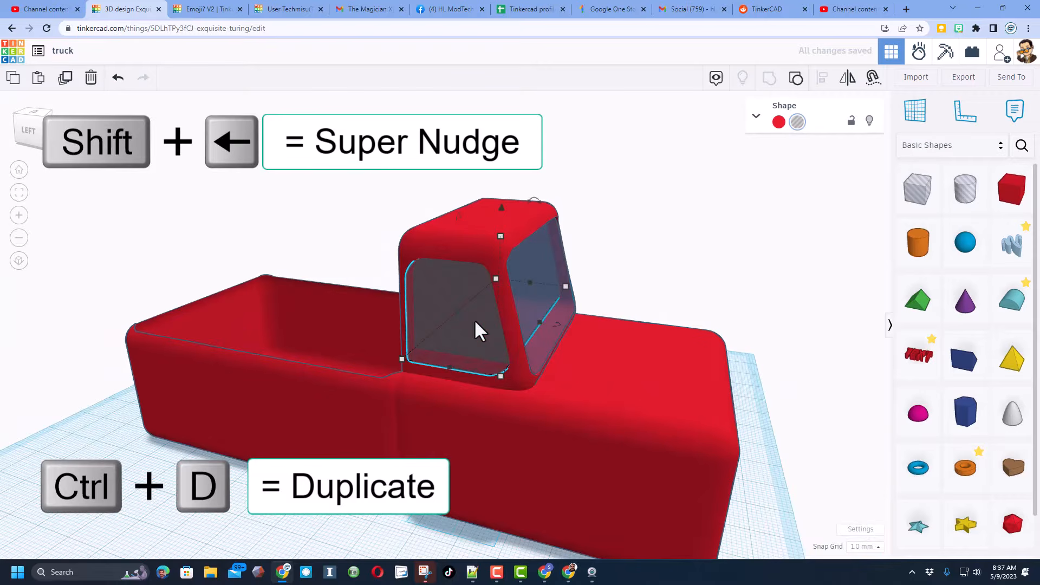
key("shift+Left")
key("shift+Left")
key("shift+Left")
key("shift+Left")
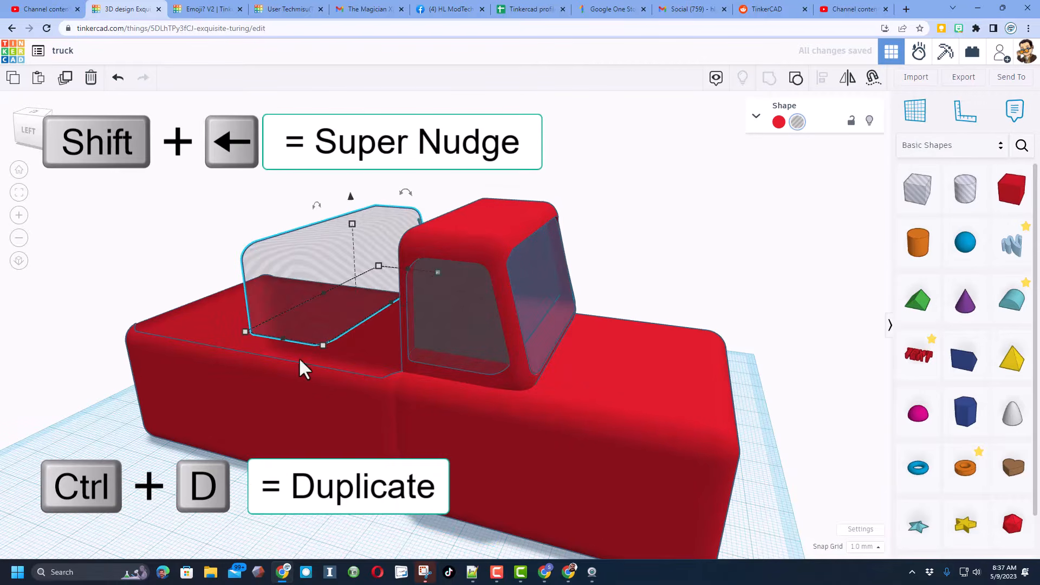
- Group the original window hole with the cab to cut openings through both sides
right_click_drag(592, 209, 588, 220)
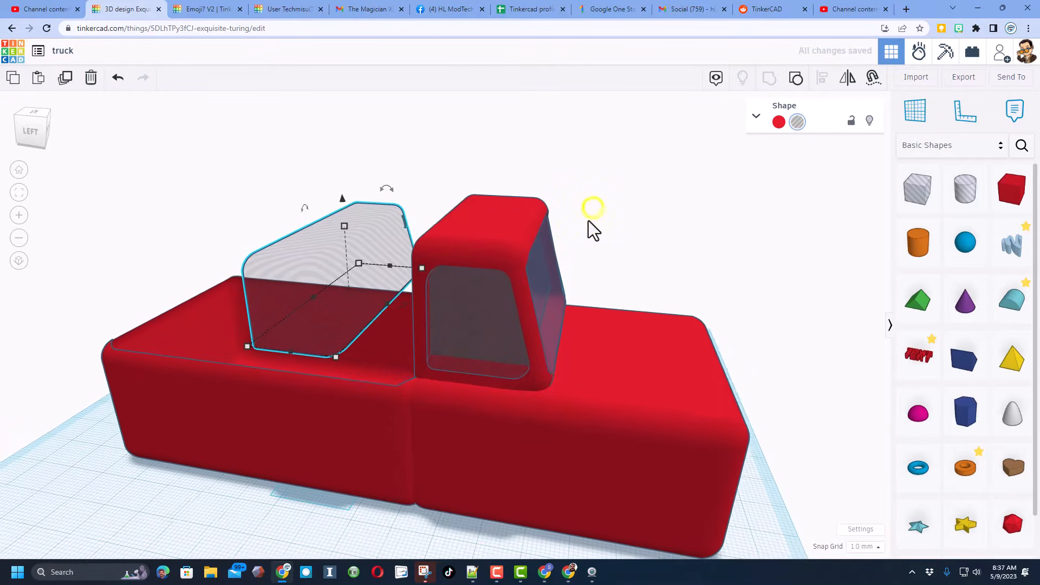
left_click(558, 197)
left_click(452, 318, "shift")
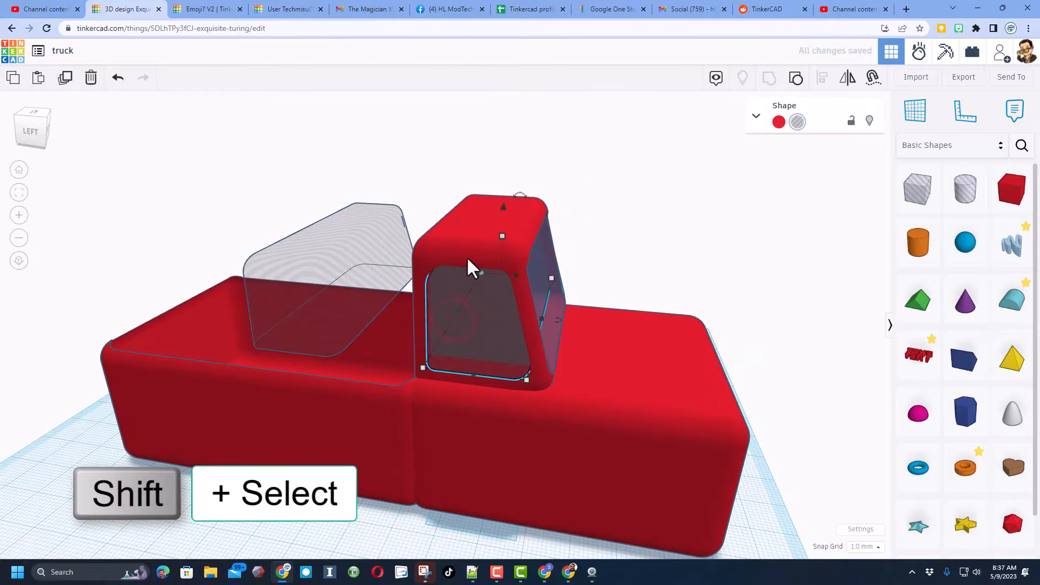
left_click(474, 243, "shift")
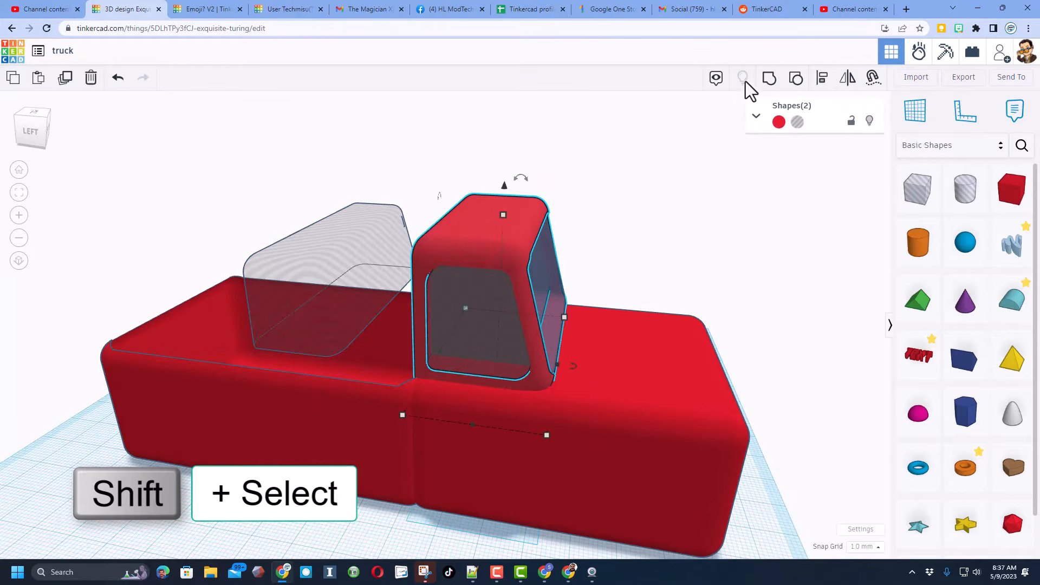
left_click(769, 79)
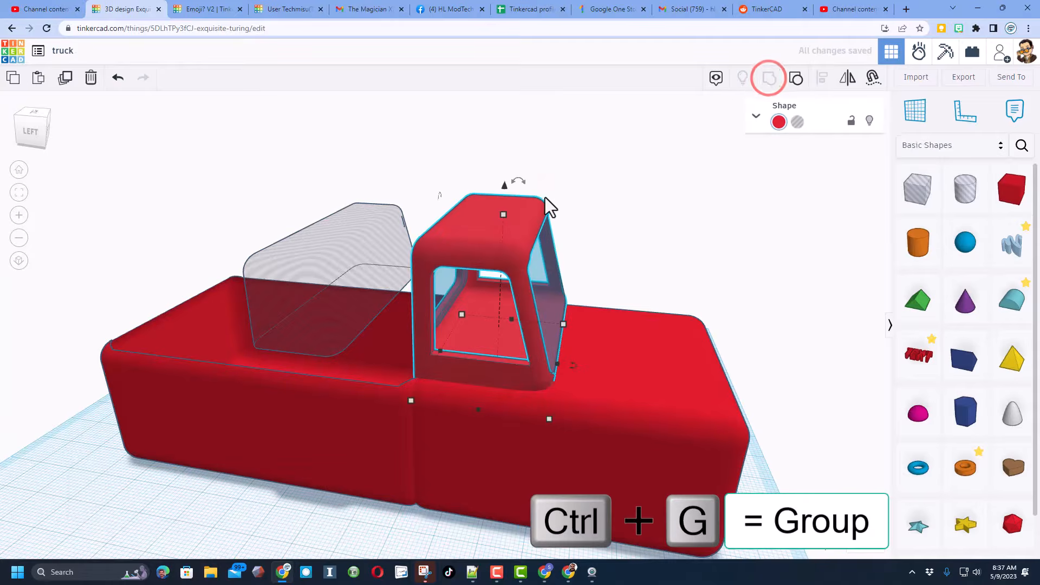
mouse_move(484, 239)
right_mouse_down()
mouse_move(552, 189)
mouse_move(485, 218)
right_mouse_up()
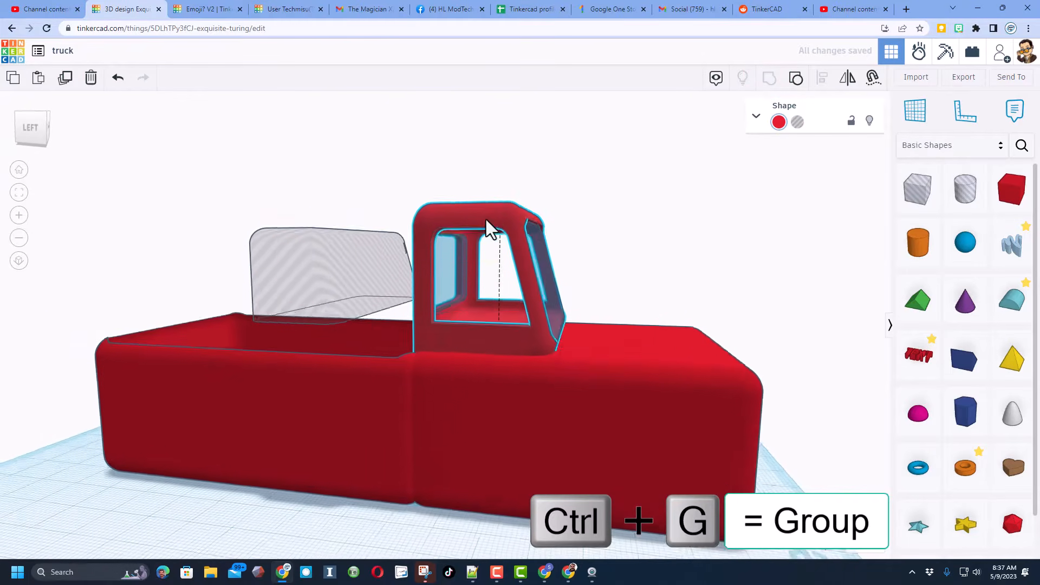
- Narrow the spare window hole over the truck bed to a pane about 2.05 mm thick
left_click(305, 313)
right_click_drag(341, 328, 340, 255)
left_click_drag(340, 262, 333, 399)
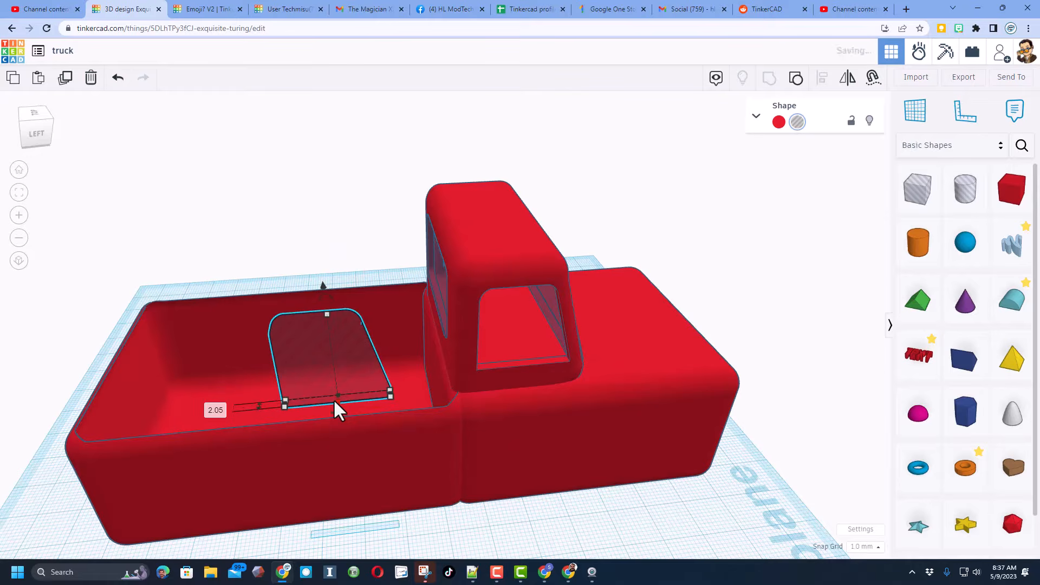
- Move the thin window pane forward and inward to fit into the cab's left side window opening
key("shift+Right")
key("shift+Right")
key("shift+Right")
key("shift+Right")
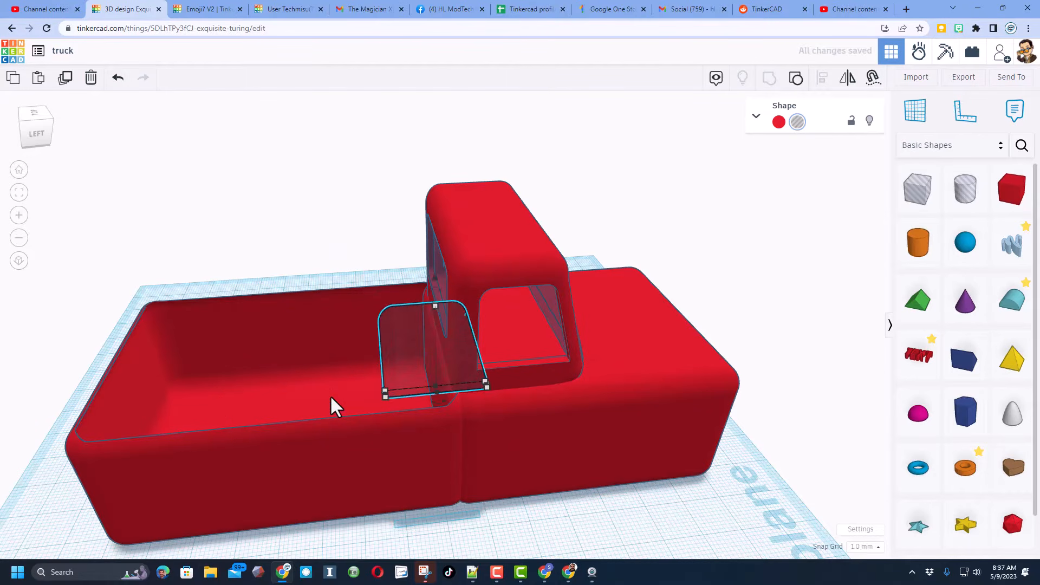
key("Up")
key("Up")
key("Up")
key("Up")
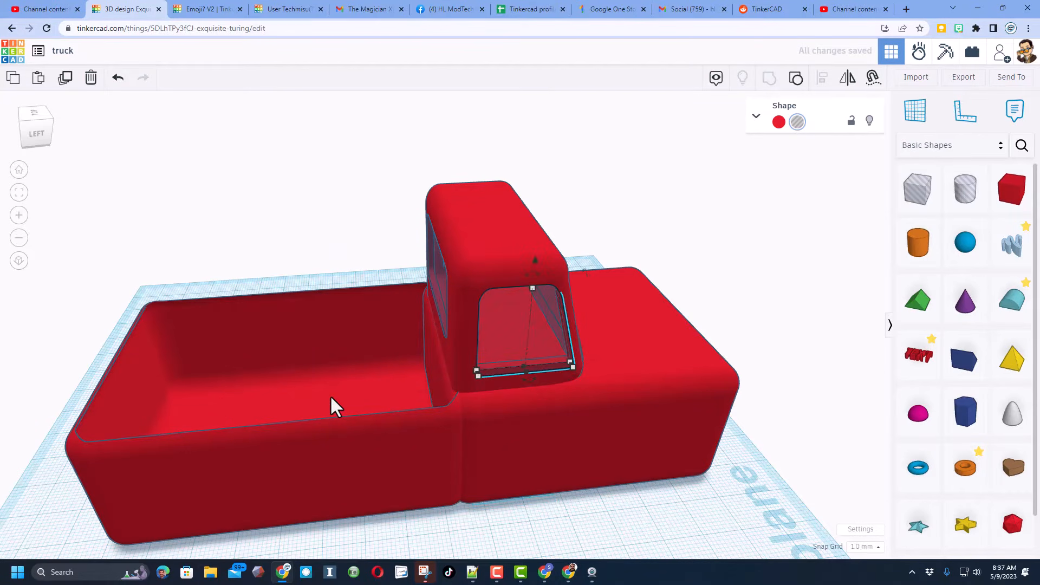
- Turn the side window pane into a light grey solid and make it transparent
left_click(777, 124)
left_click(977, 213)
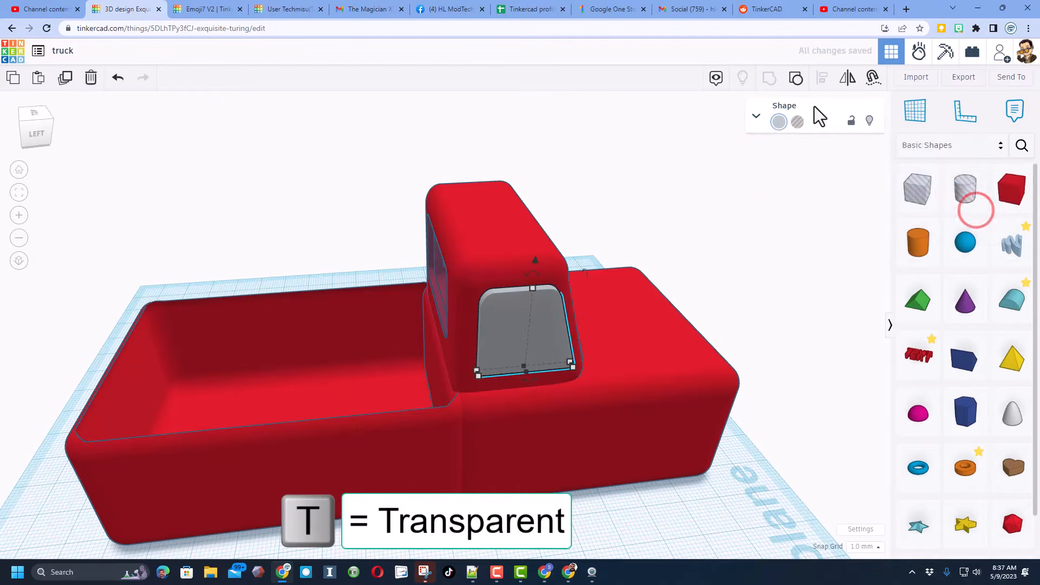
right_click_drag(607, 225, 471, 225)
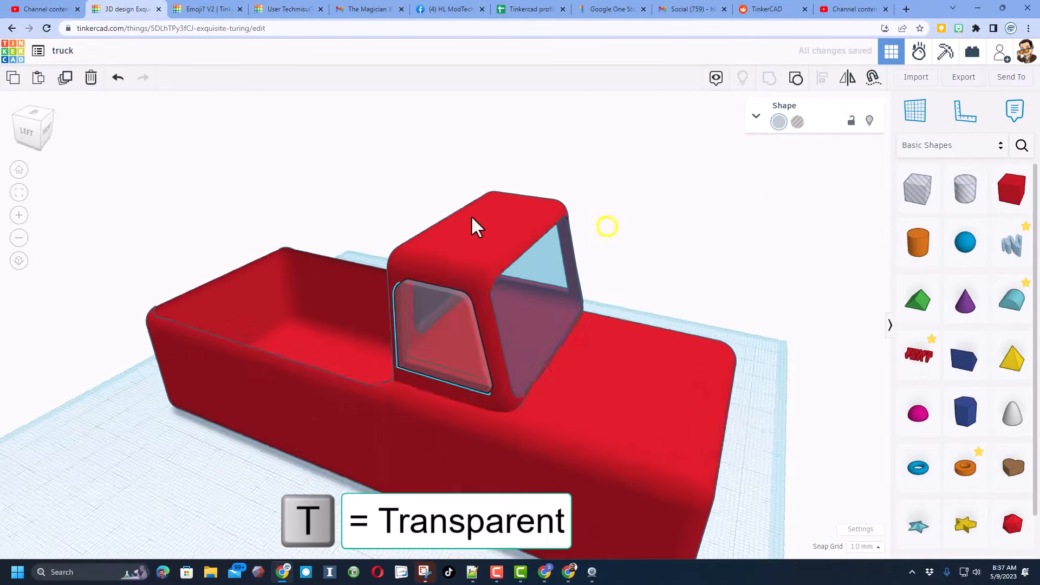
left_click_drag(416, 372, 423, 371)
right_click_drag(423, 370, 319, 364)
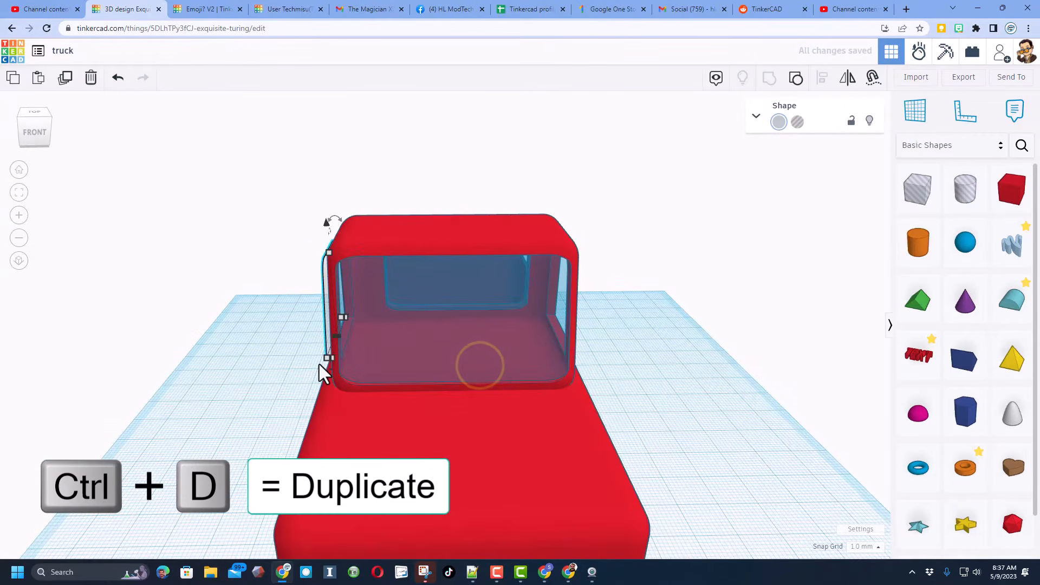
- Duplicate the side window pane and move the copy across to the opposite side of the cab
key("ctrl+d")
left_click(320, 364)
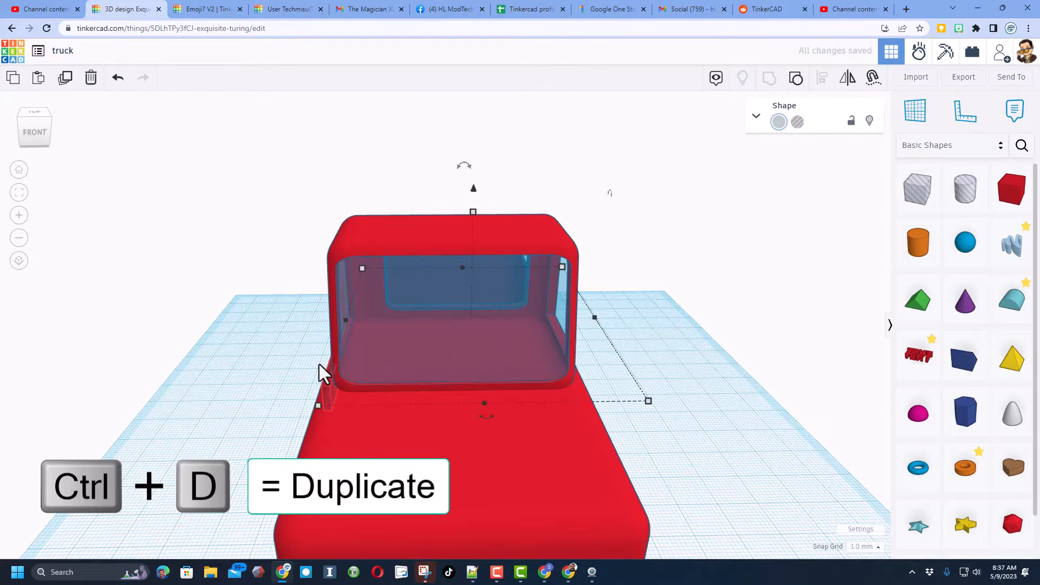
key("shift+Right")
key("shift+Right")
key("shift+Right")
key("shift+Right")
key("shift+Right")
key("shift+Right")
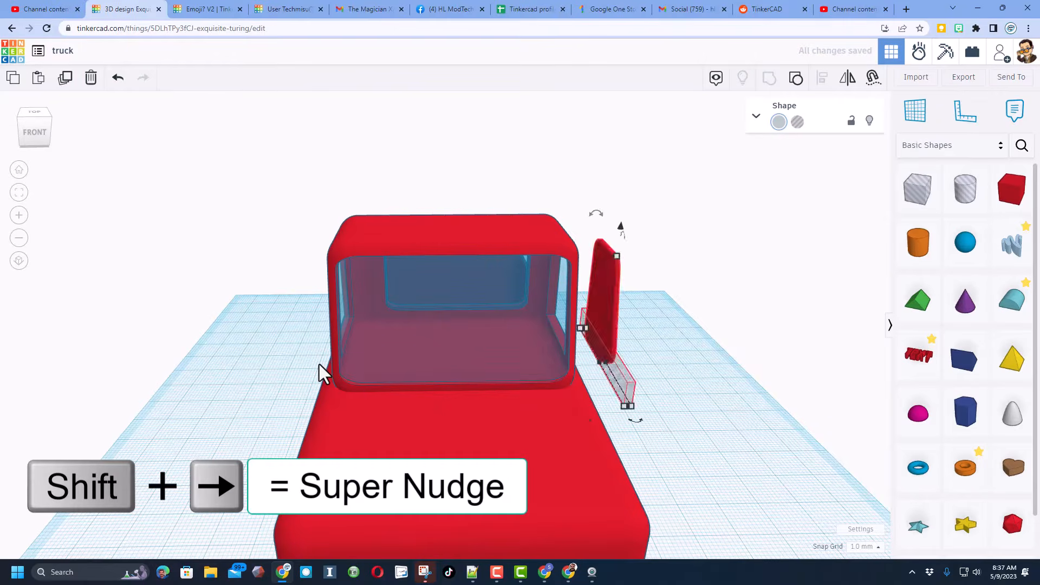
- Align the copied window pane with the cab's outer side so it fills the right window opening
right_click_drag(590, 385, 543, 340)
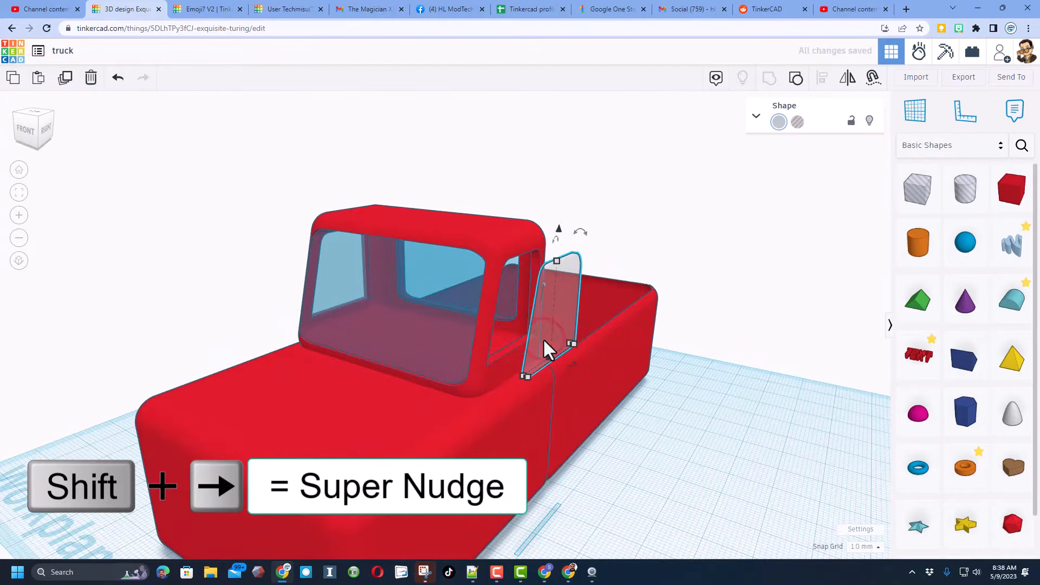
left_click(502, 242, "shift")
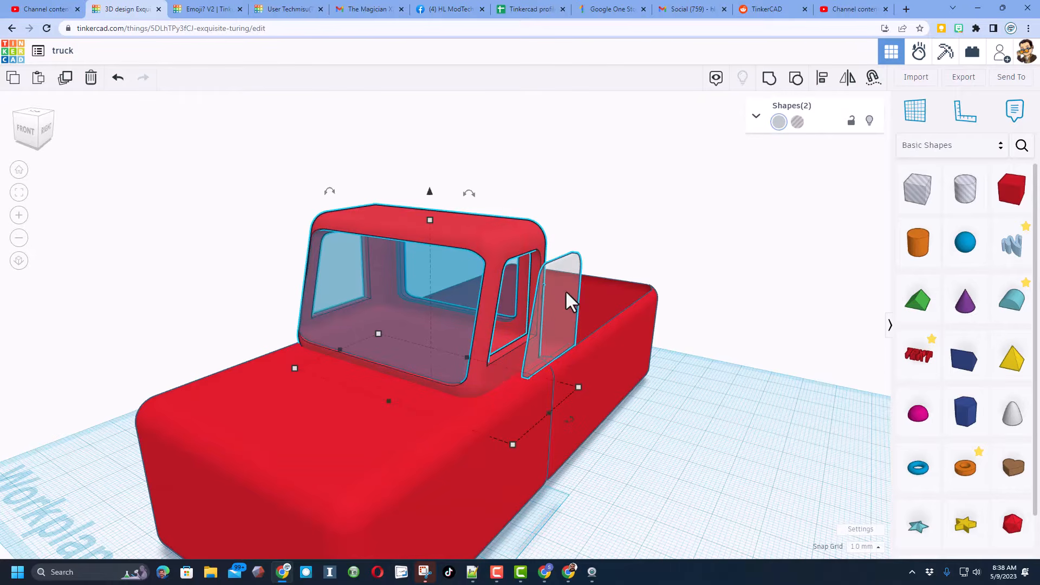
left_click(814, 76)
left_click(473, 237)
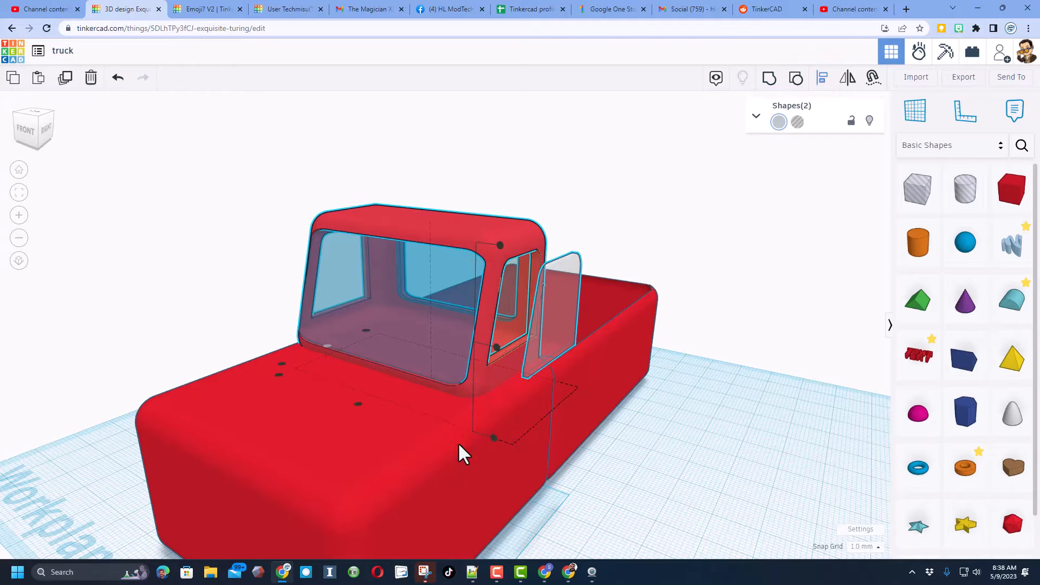
left_click(457, 441)
left_click(699, 395)
right_click_drag(655, 431, 775, 435)
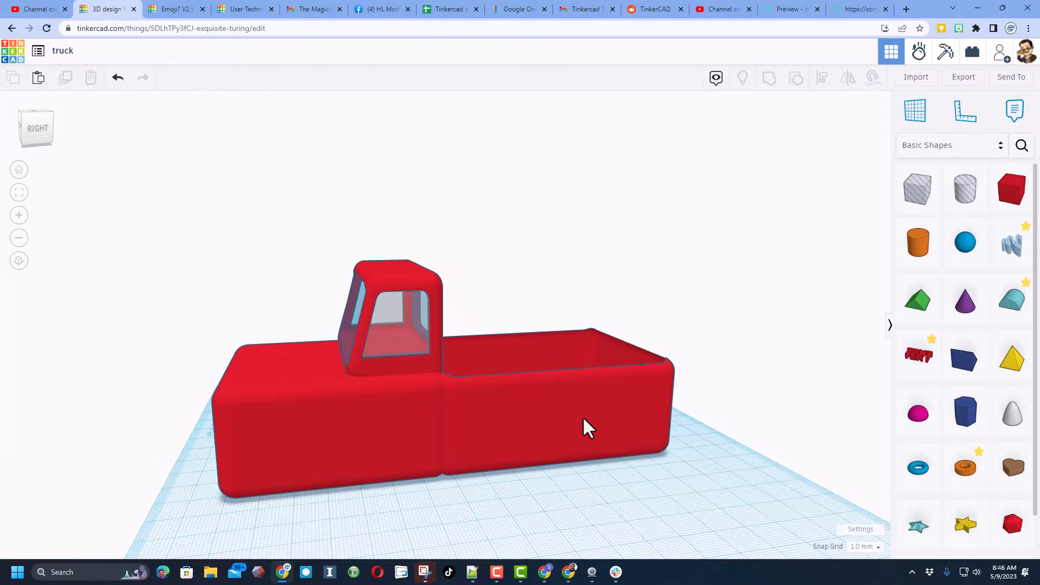
- Find the rounded cube among the favorite shapes and place it on the right side of the truck bed
left_click(940, 153)
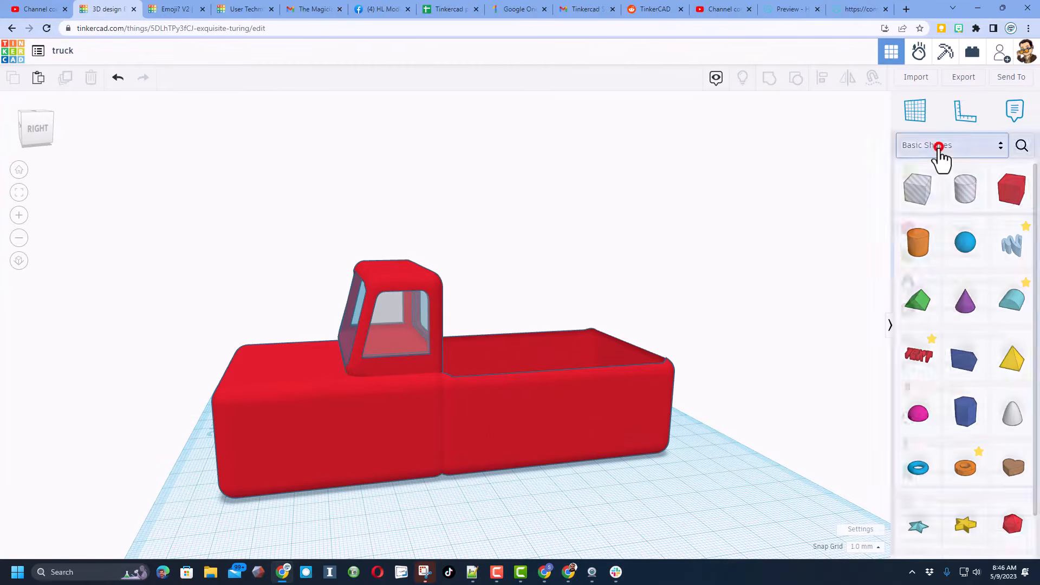
left_click(930, 157)
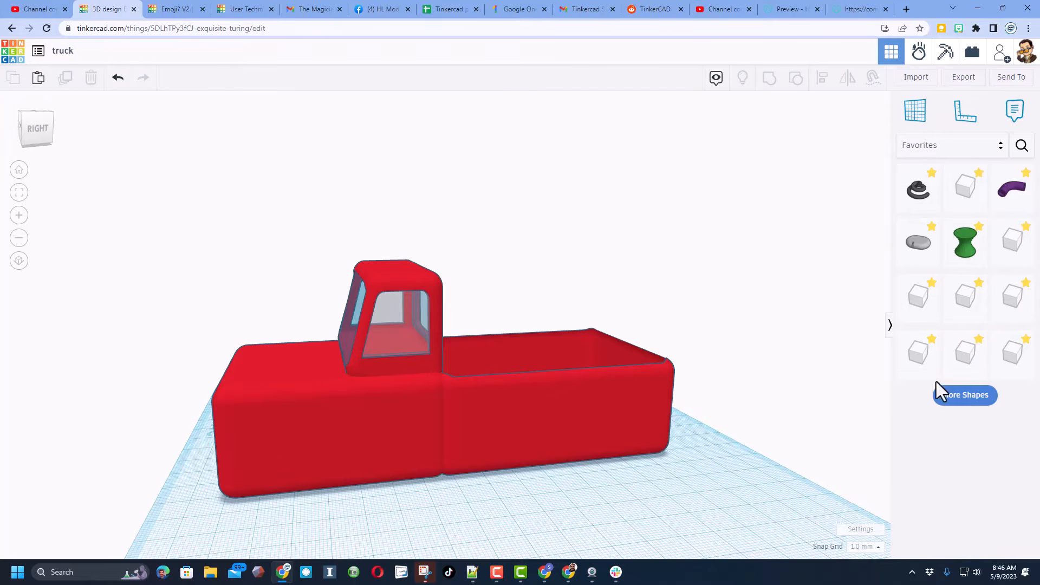
left_click(968, 398)
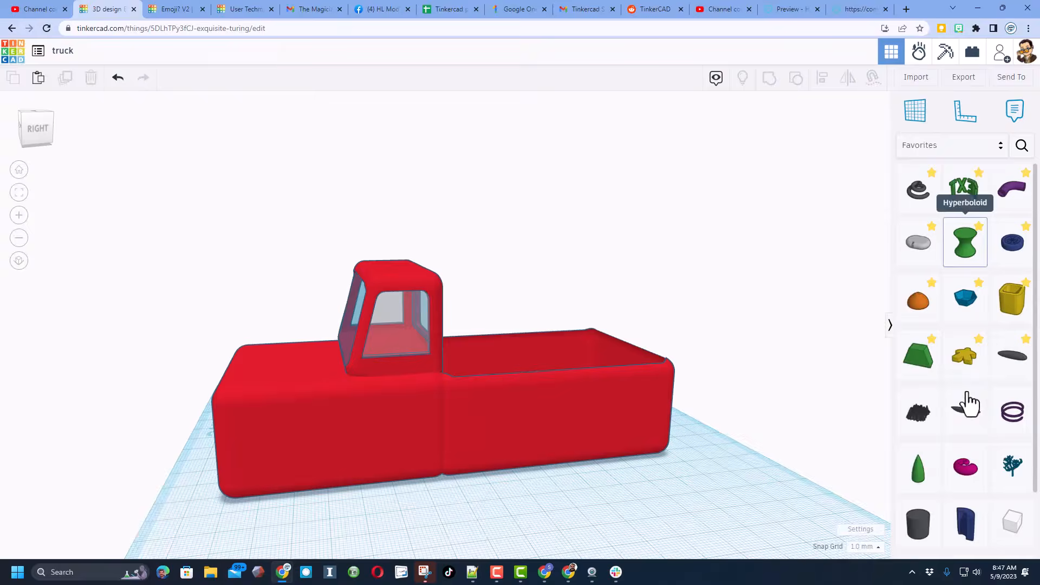
scroll(972, 444, "down", 2)
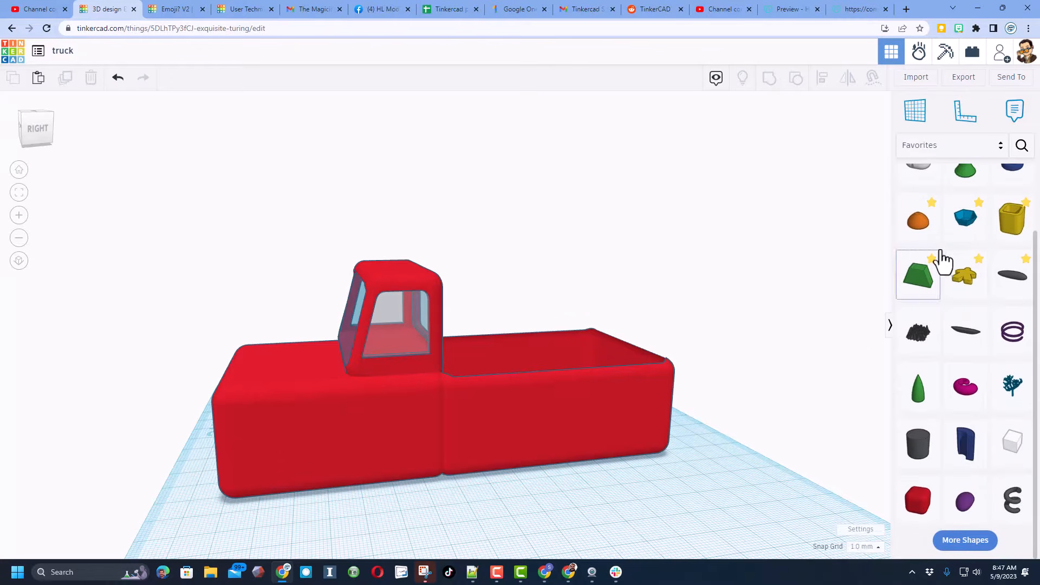
scroll(1008, 331, "up", 2)
scroll(978, 332, "down", 2)
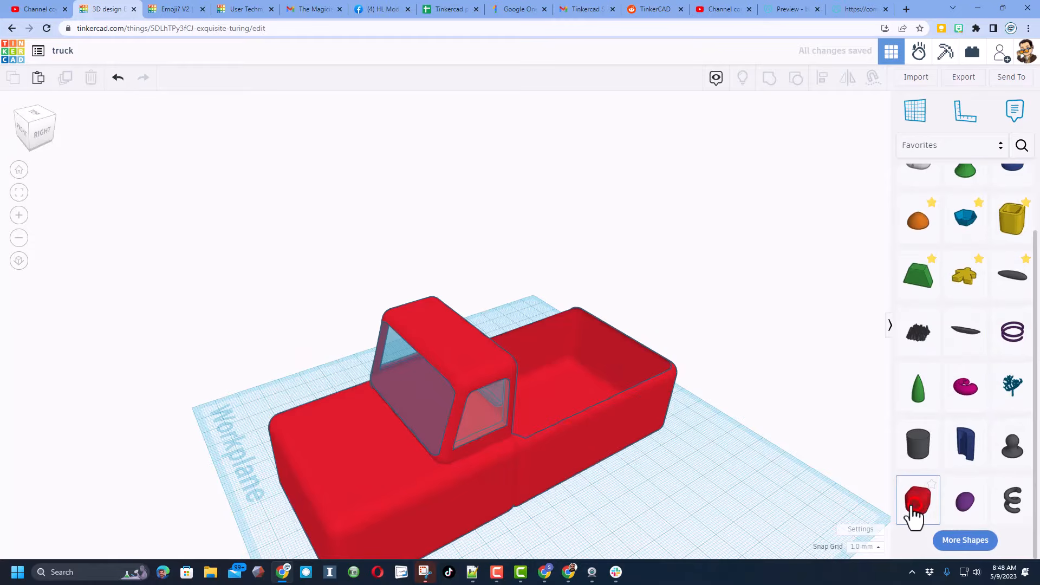
left_click_drag(914, 515, 591, 447)
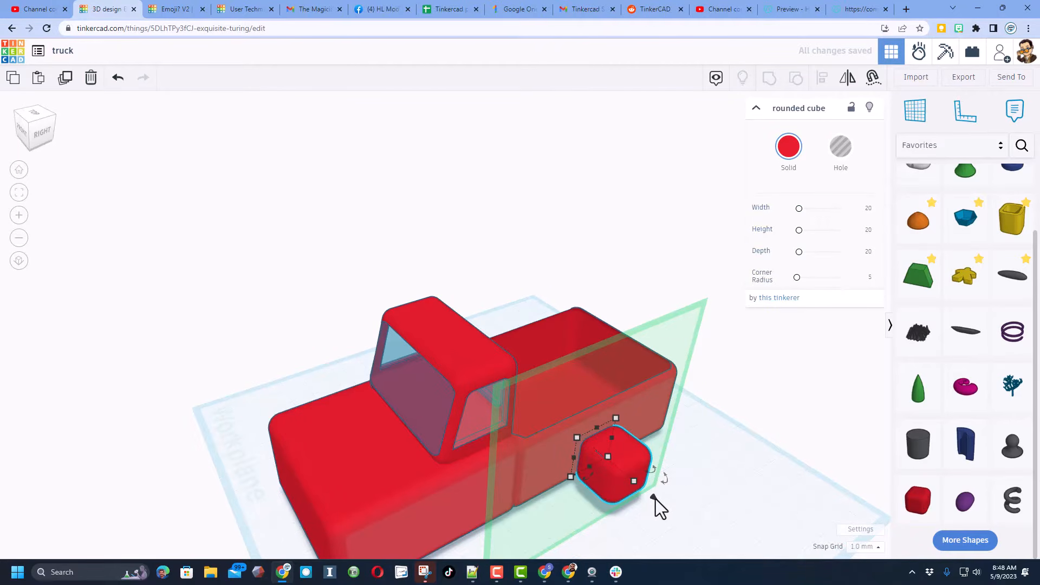
- Sink the rounded cube 10 mm into the truck bed's side and set its width to 30 mm
left_click_drag(656, 499, 635, 478)
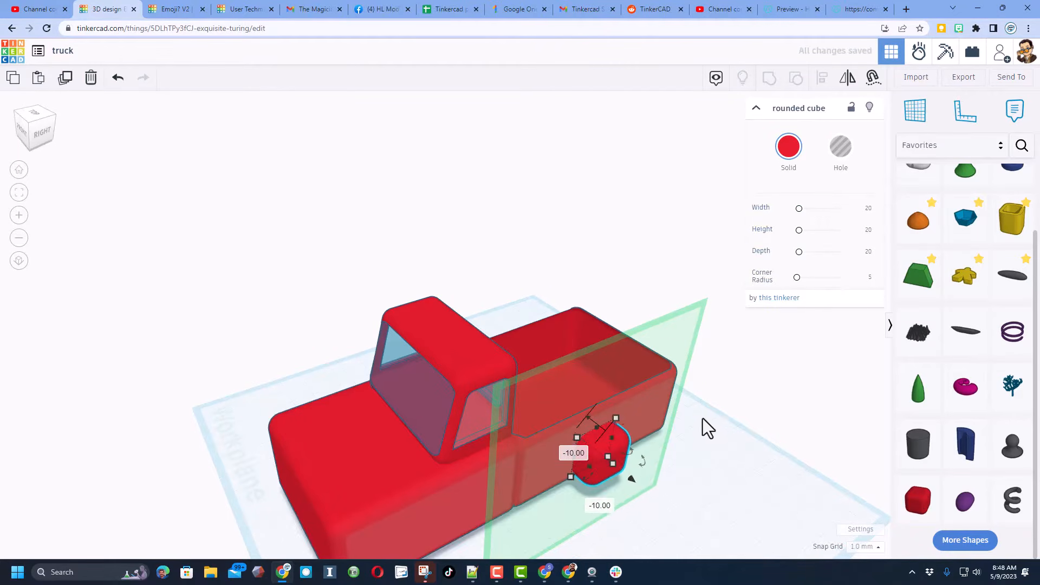
right_click_drag(703, 418, 736, 388)
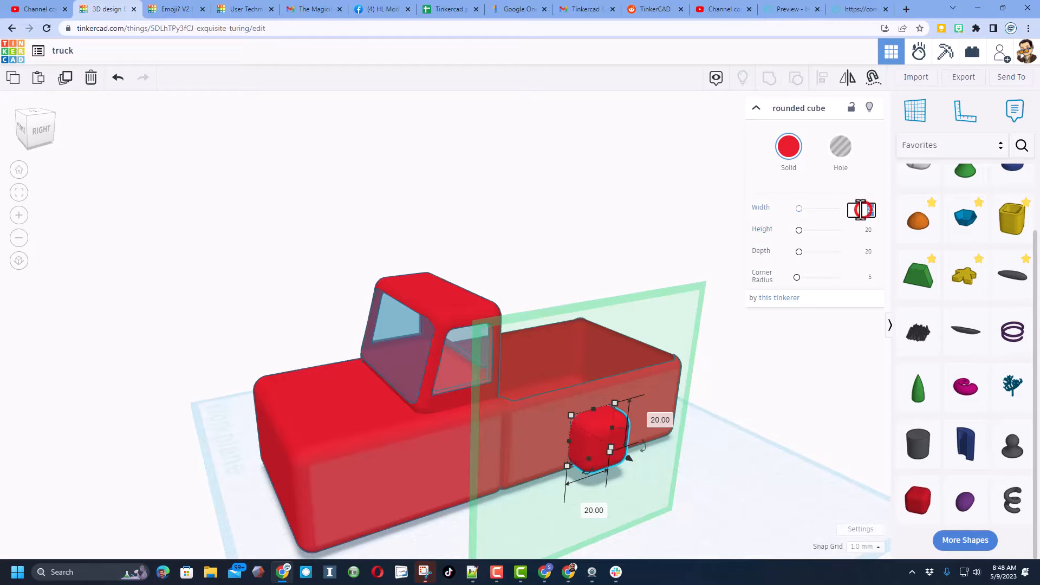
type("30")
key("Return")
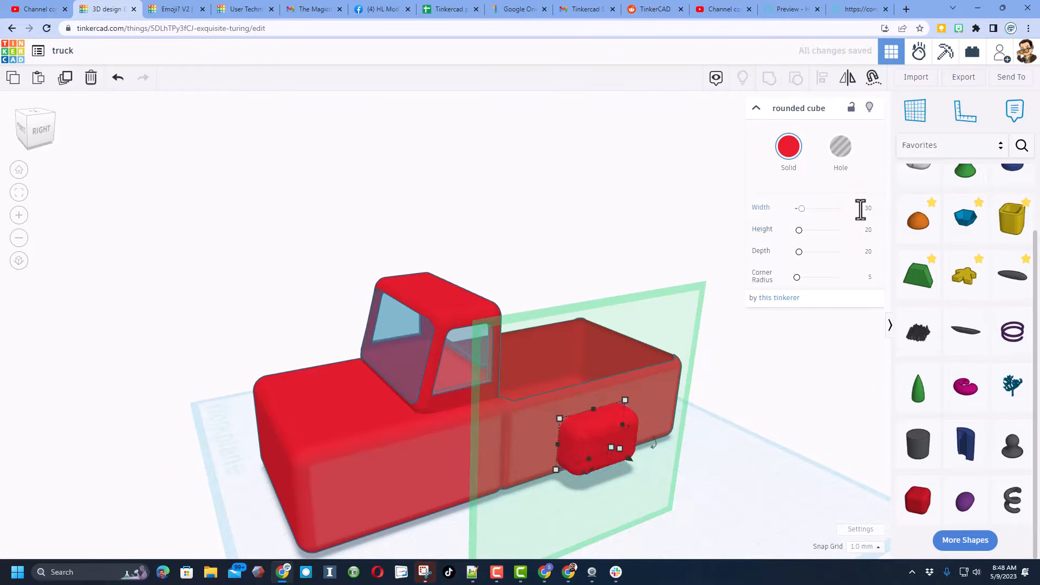
- Lower the rounded cube 4 mm on the bed's side and nudge it 1 mm toward the rear
right_click_drag(720, 358, 600, 388)
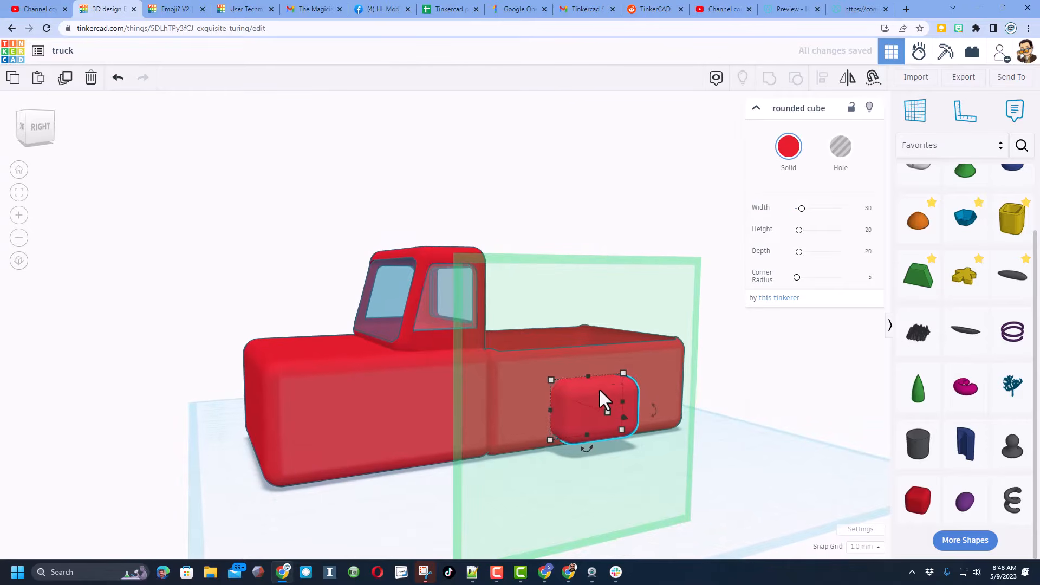
key("ctrl+Down")
key("ctrl+Down")
key("ctrl+Down")
key("ctrl+Down")
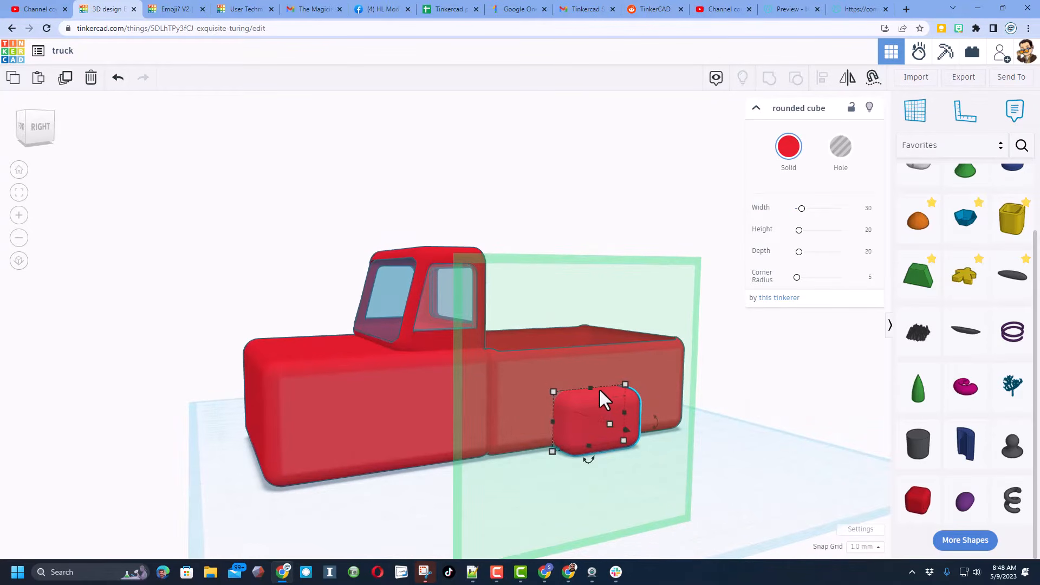
key("Right")
right_click_drag(562, 401, 657, 521)
left_click(661, 530)
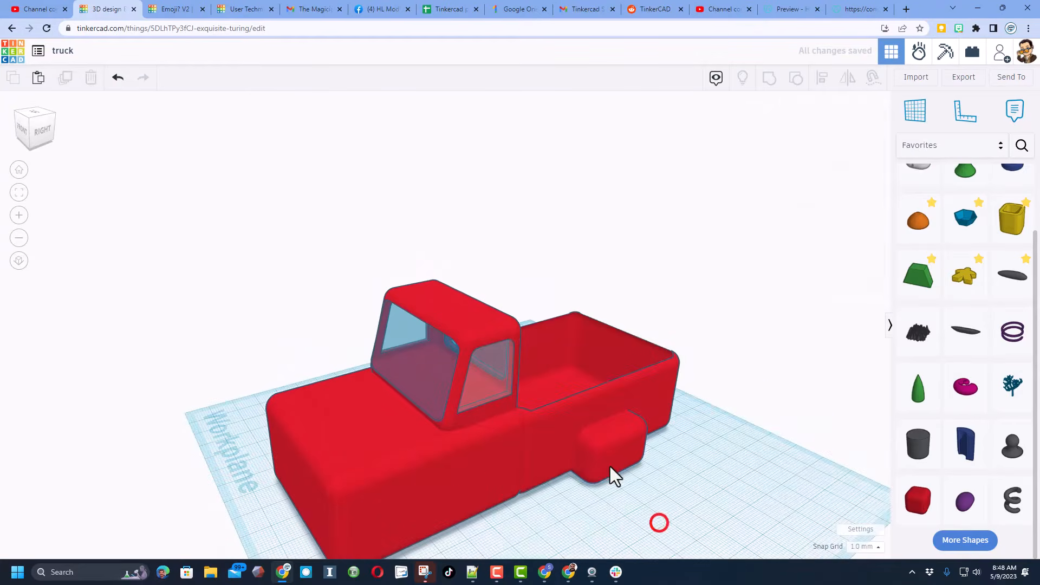
- Duplicate the rounded cube in place, turn the copy into a hole, and scale it down proportionally to 18.4 mm high
left_click(612, 463)
key("ctrl+d")
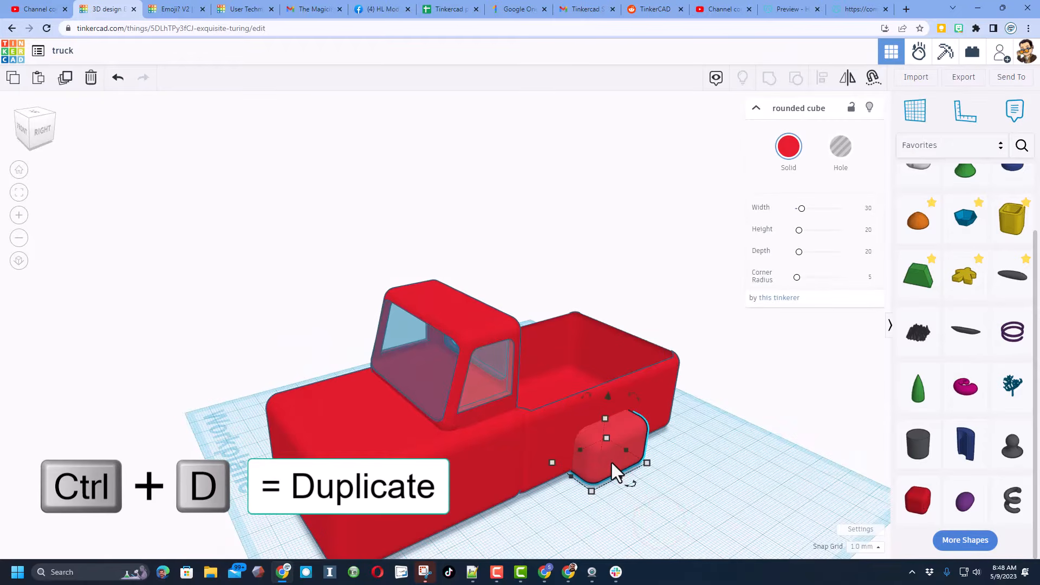
left_click(842, 148)
left_click_drag(602, 423, 606, 423)
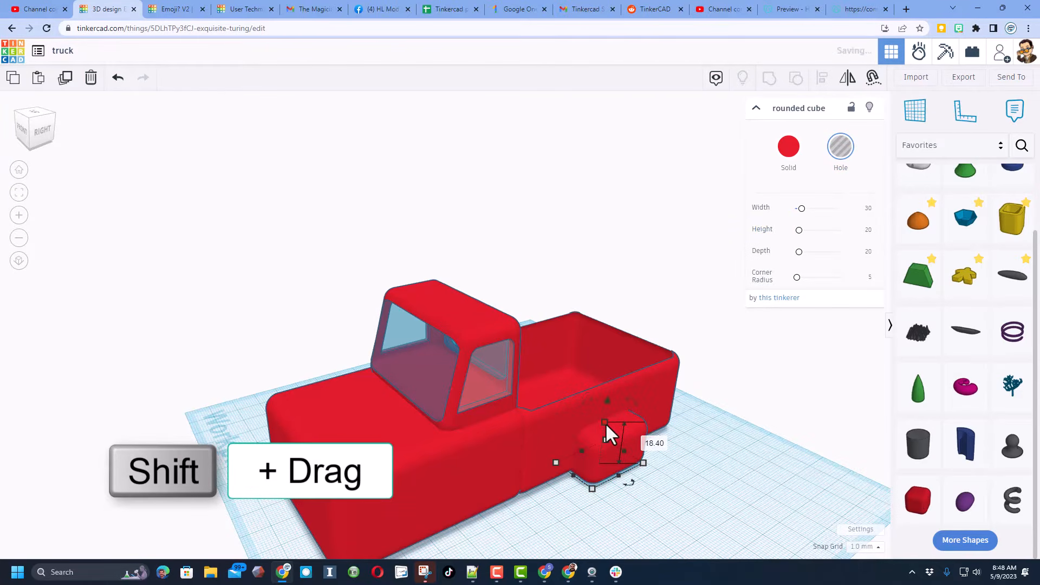
- Move the rounded cube hole down 3 mm through the fender's underside and stretch its height to 24.4 mm
right_click_drag(606, 422, 645, 394)
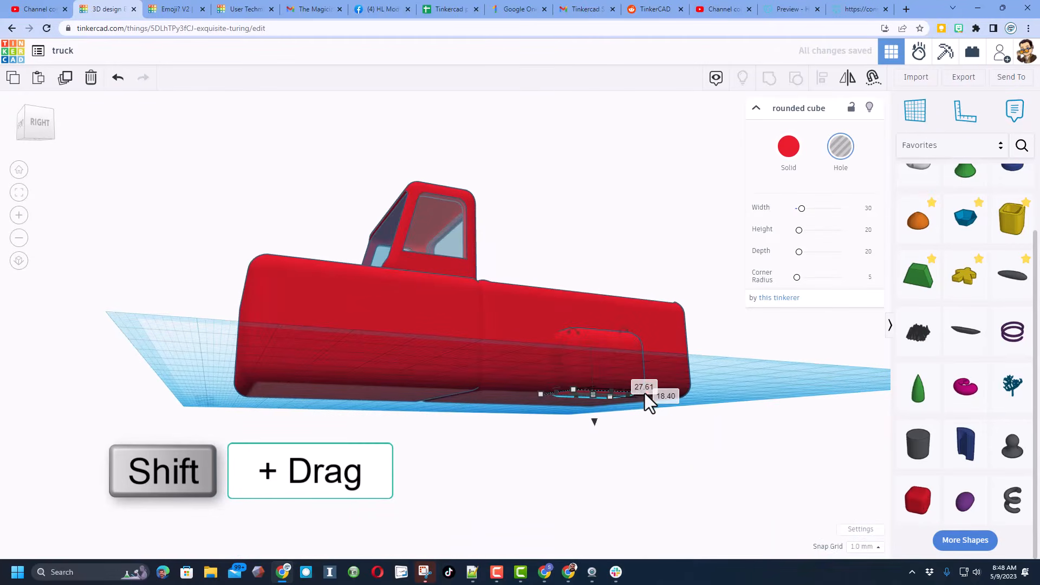
key("ctrl+Down")
key("ctrl+Down")
key("ctrl+Down")
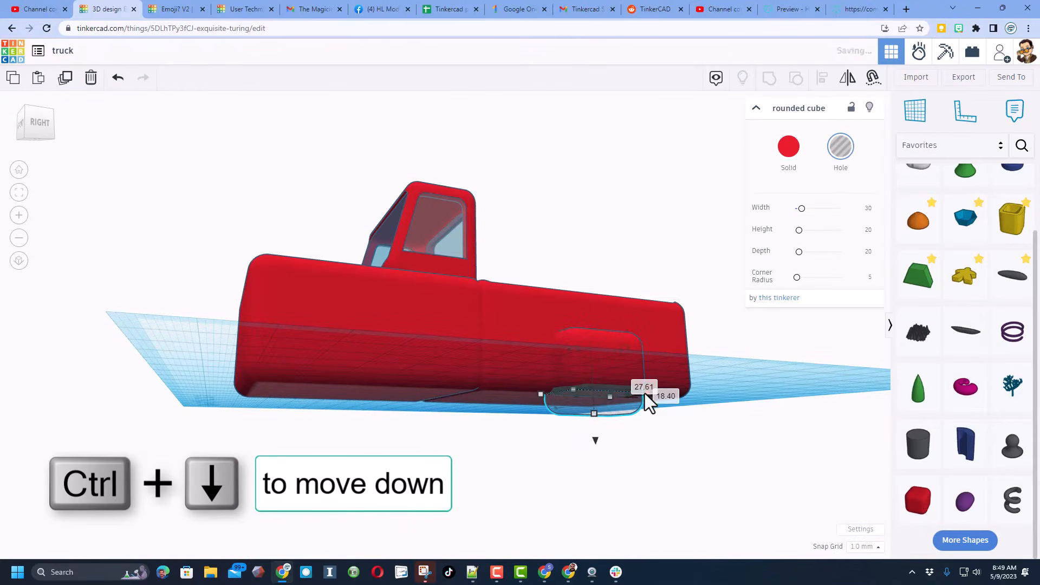
right_click_drag(644, 393, 579, 456)
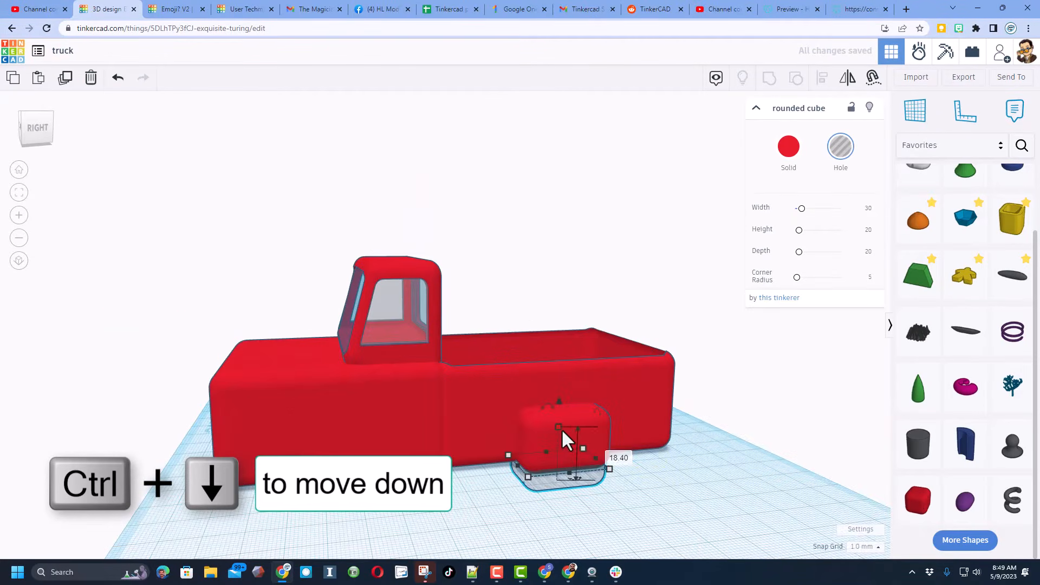
mouse_move(561, 428)
left_mouse_down()
mouse_move(560, 392)
mouse_move(561, 408)
left_mouse_up()
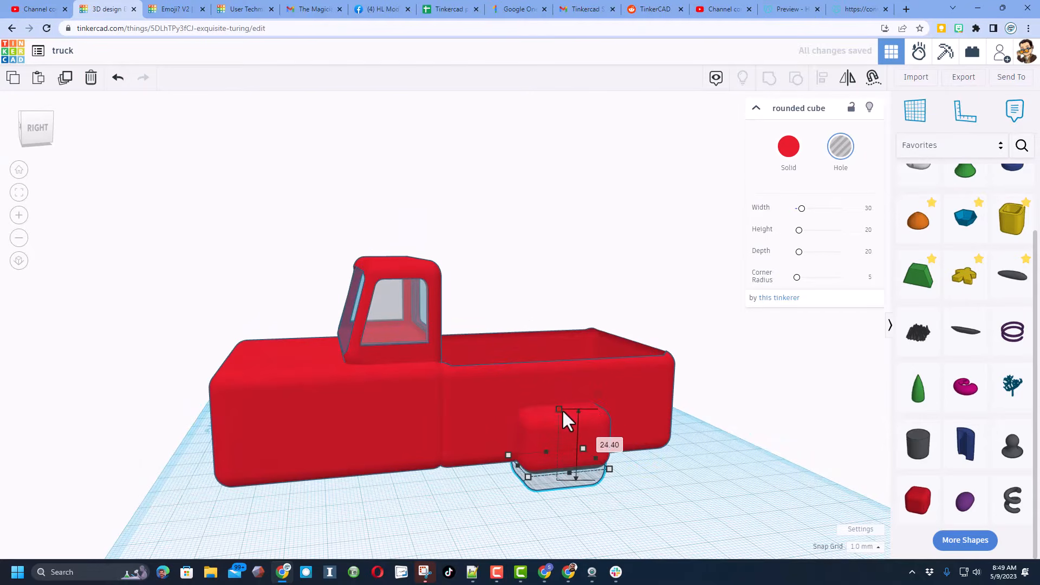
left_click(590, 506)
- Select the rounded cube hole from underneath the truck bed
right_click_drag(421, 513, 209, 466)
left_click(272, 470)
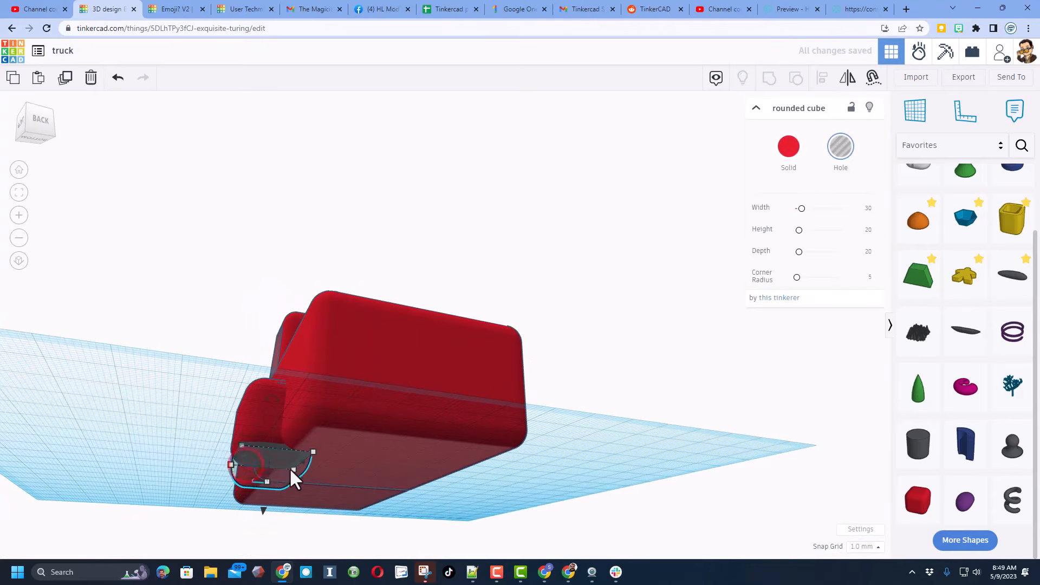
- Narrow the hole box inside the rear fender to about 14.28
mouse_move(291, 469)
left_mouse_down()
mouse_move(299, 464)
mouse_move(287, 458)
mouse_move(295, 463)
mouse_move(282, 467)
left_mouse_up()
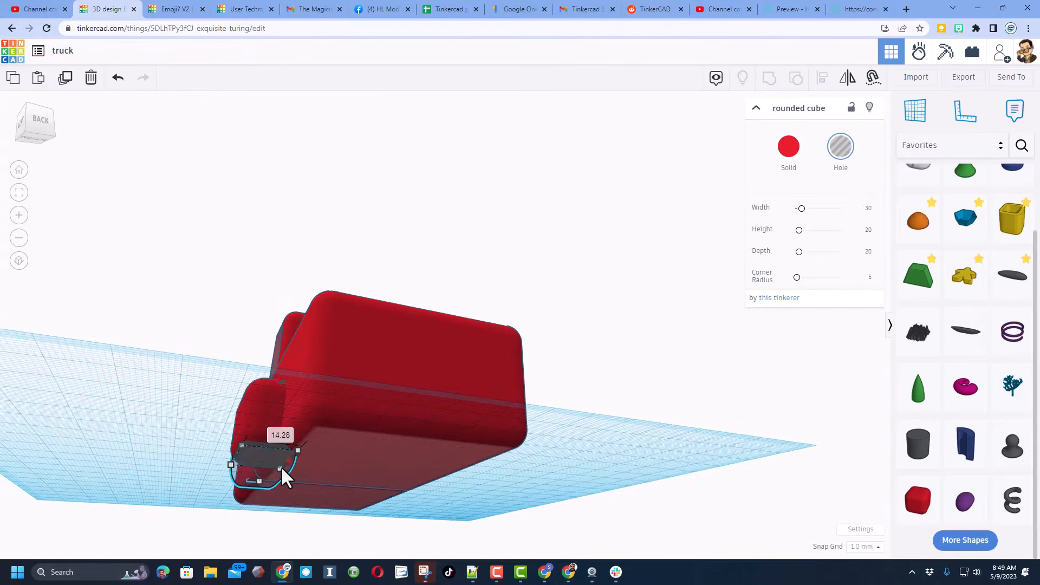
right_click_drag(379, 435, 350, 439)
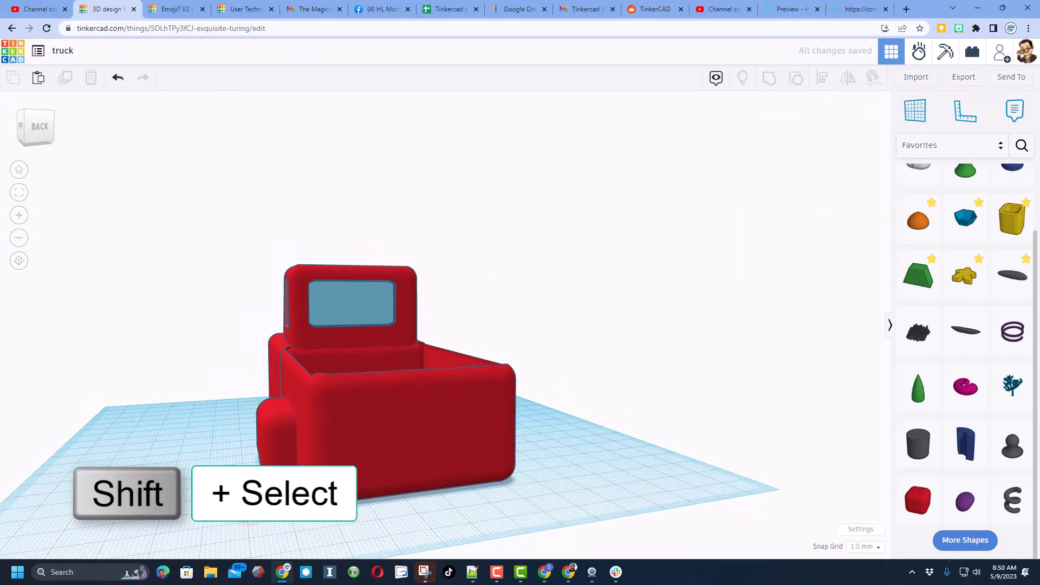
- Duplicate the rear fender together with its hole and move the copy across to the opposite side of the truck bed
left_click(276, 456, "shift")
left_click(262, 427, "shift")
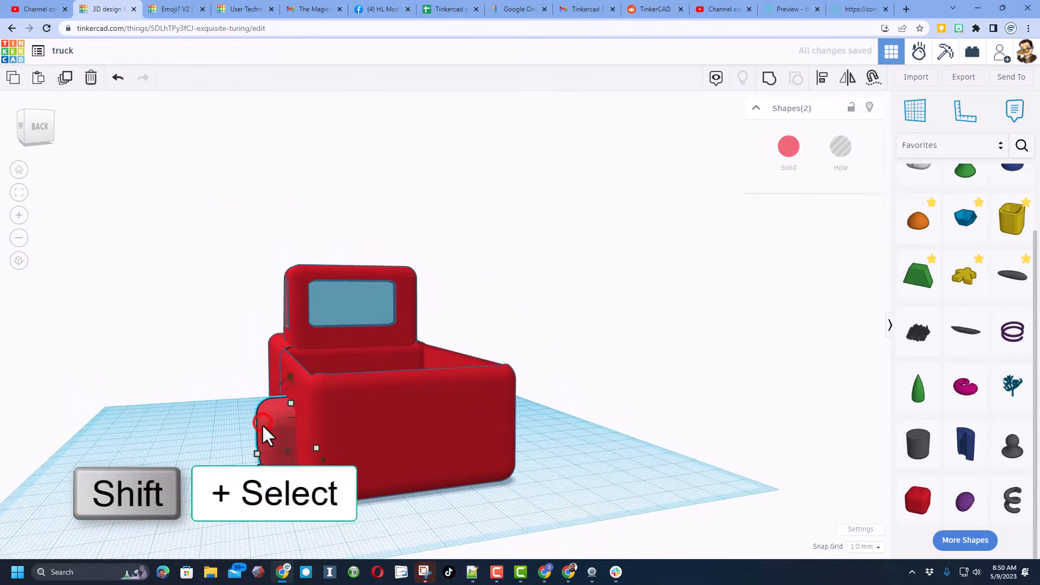
right_click_drag(466, 193, 428, 297)
key("ctrl+d")
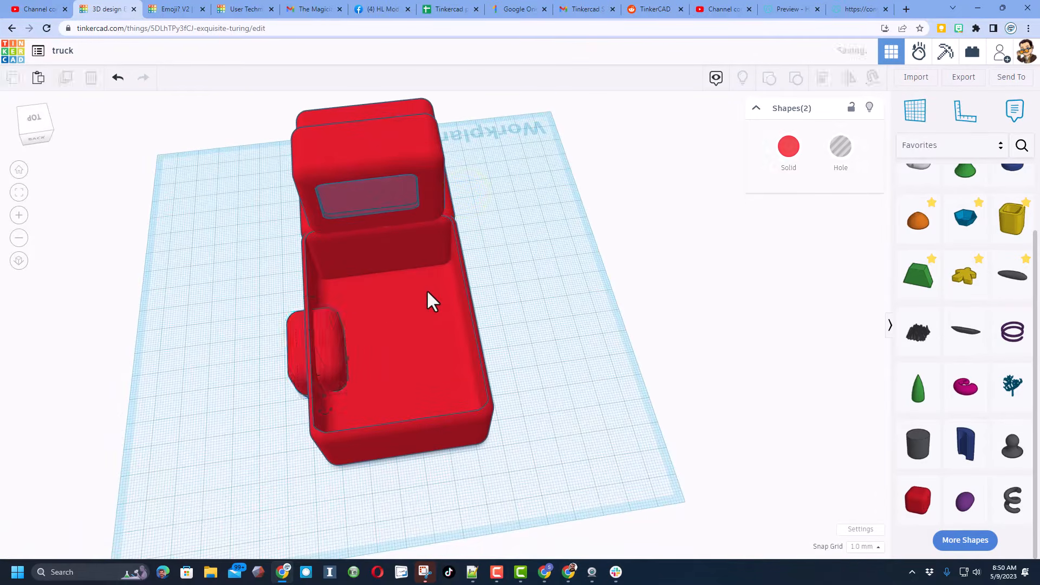
key("shift+Right")
key("shift+Right")
key("shift+Right")
key("shift+Right")
key("shift+Right")
key("shift+Right")
key("shift+Right")
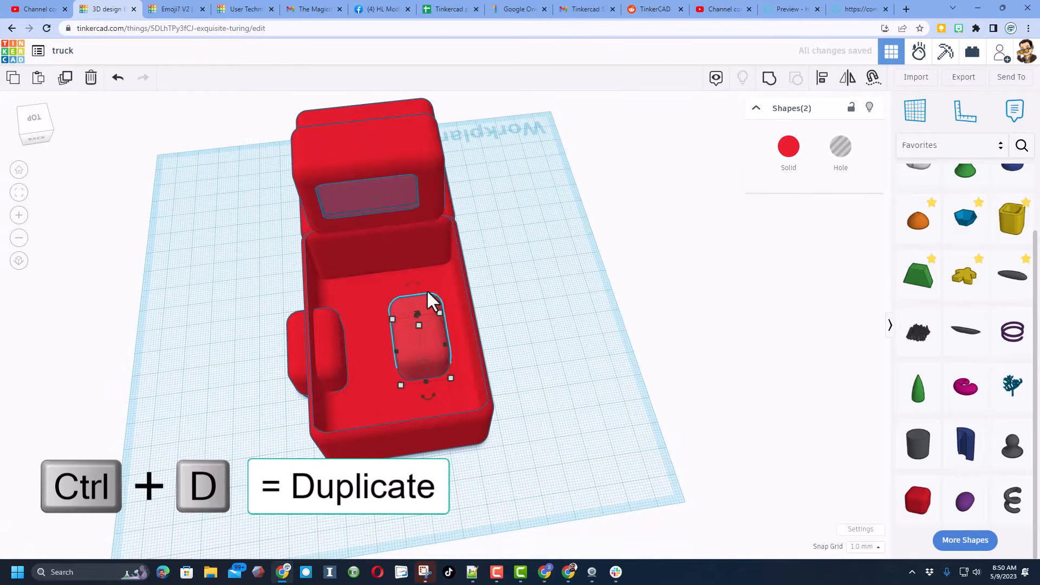
key("Right")
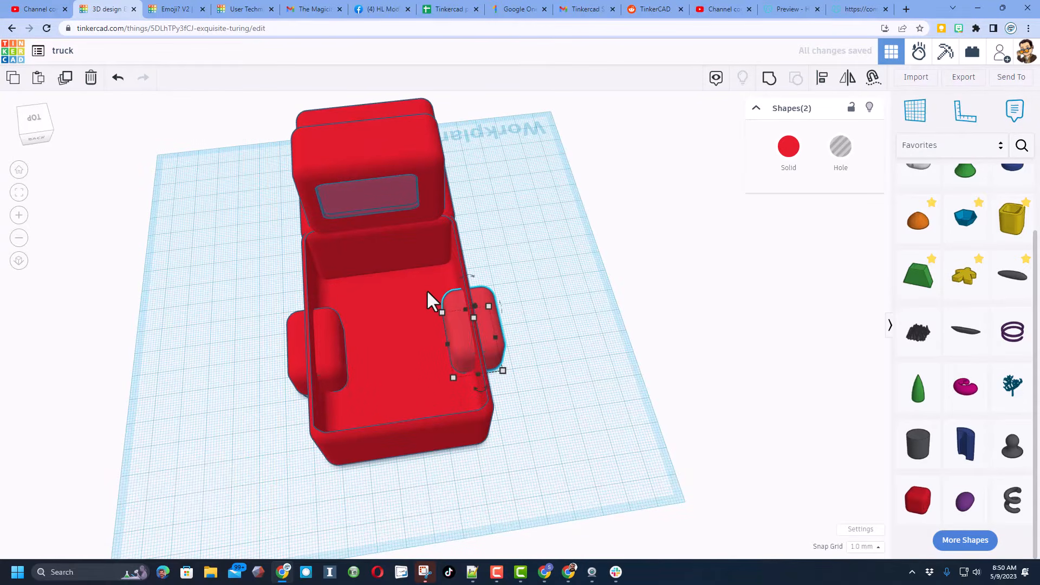
key("Left")
- Group the truck bed with both rear fenders and their holes so the fenders become hollow
left_click(215, 323)
right_click_drag(215, 324, 482, 263)
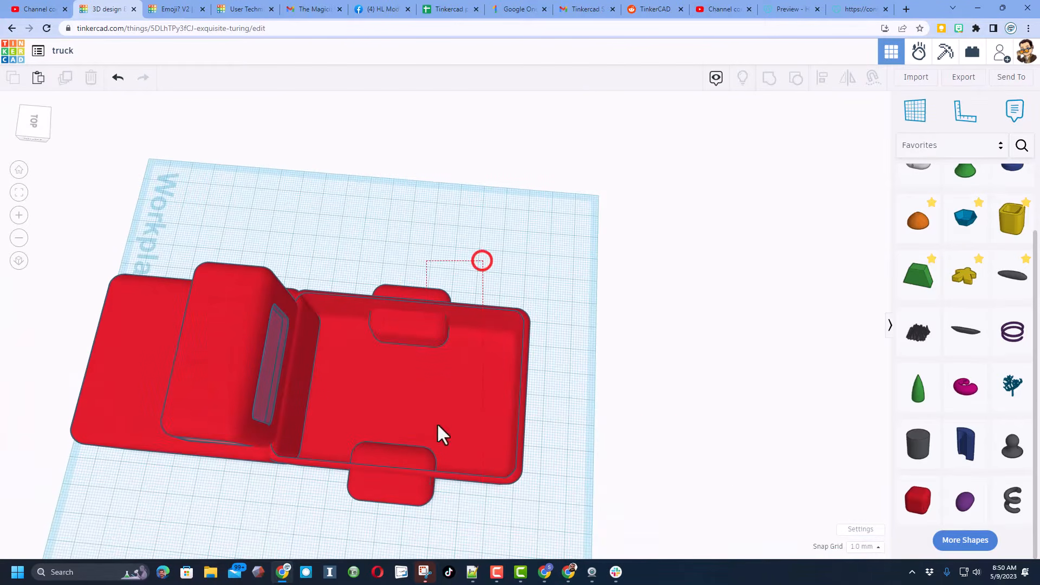
left_click_drag(438, 424, 384, 512)
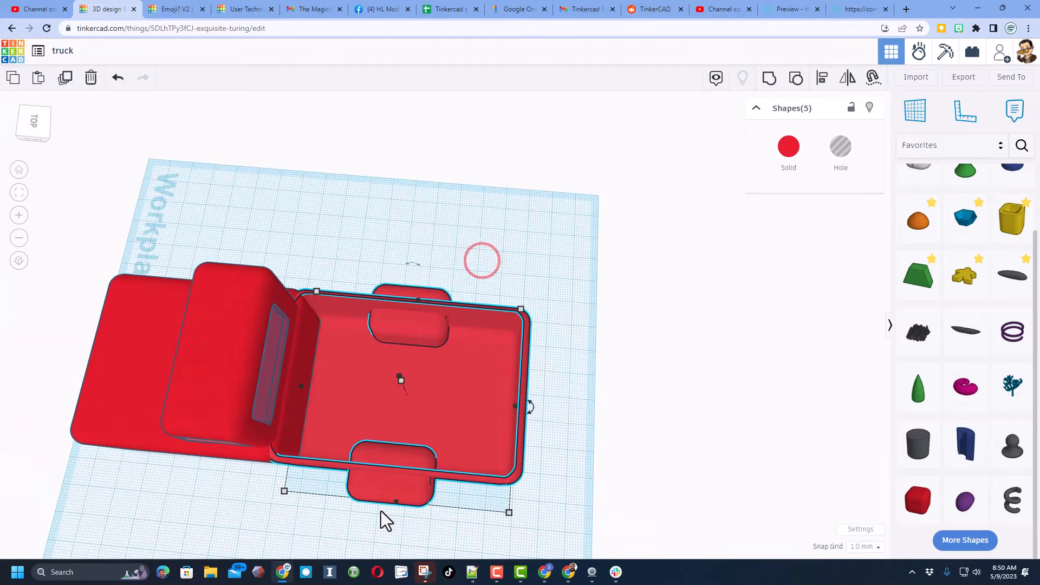
key("ctrl+g")
right_click_drag(446, 352, 404, 399)
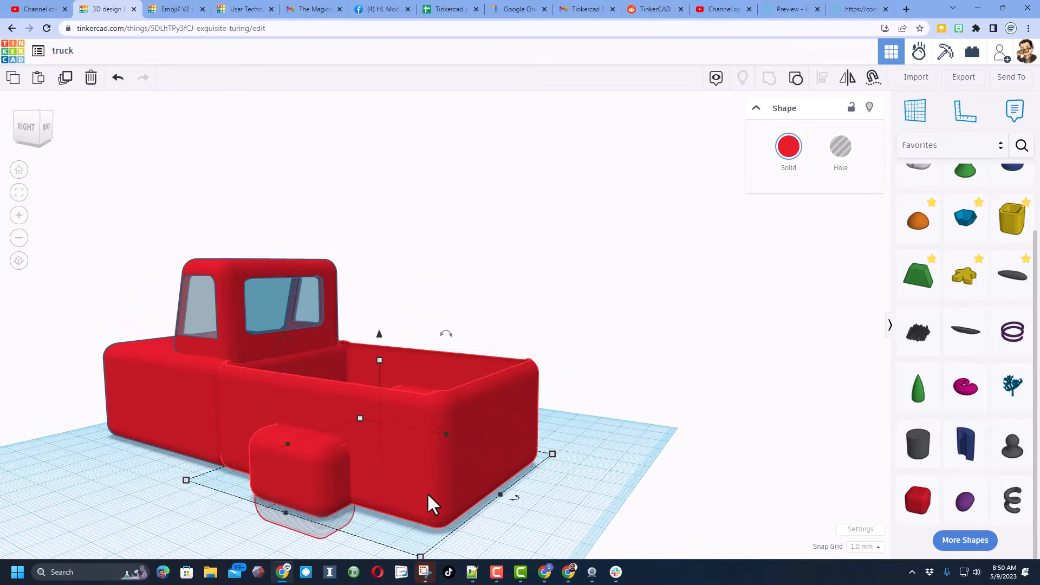
right_click_drag(509, 501, 259, 521)
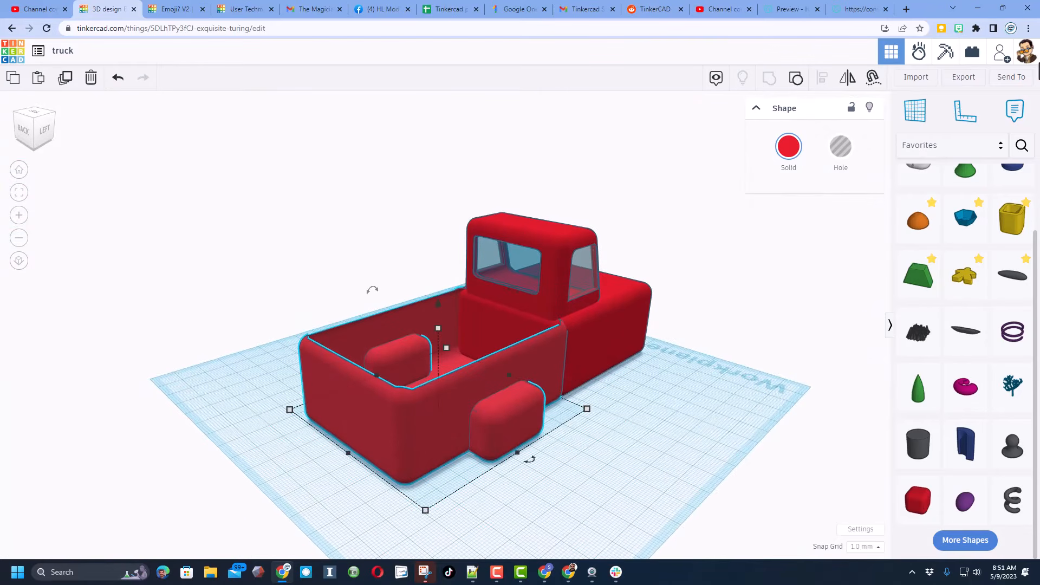
- Add a Round Roof from Basic Shapes beside the left rear fender and rotate it -90° on the workplane
left_click(964, 144)
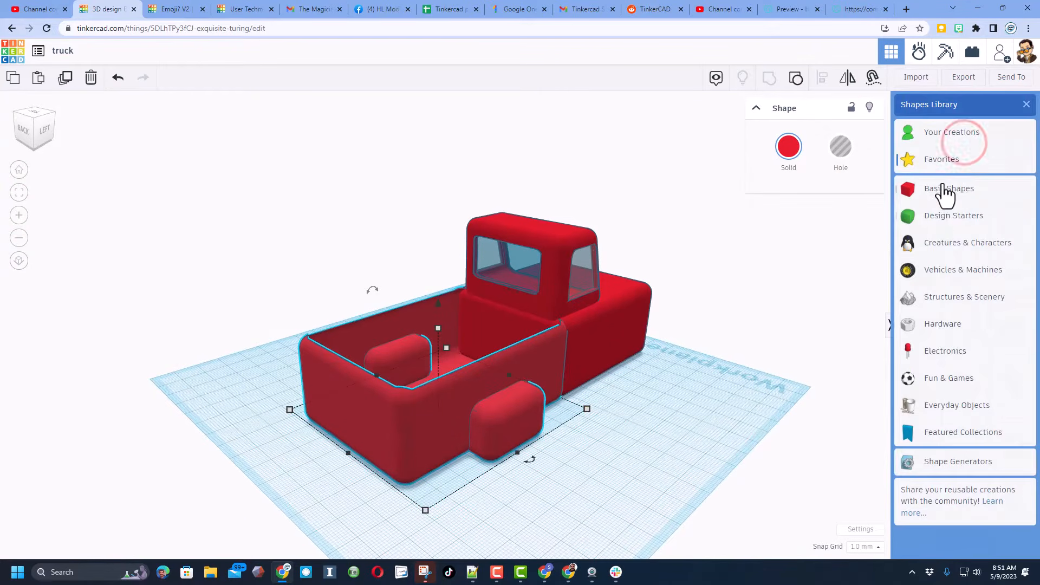
left_click(943, 188)
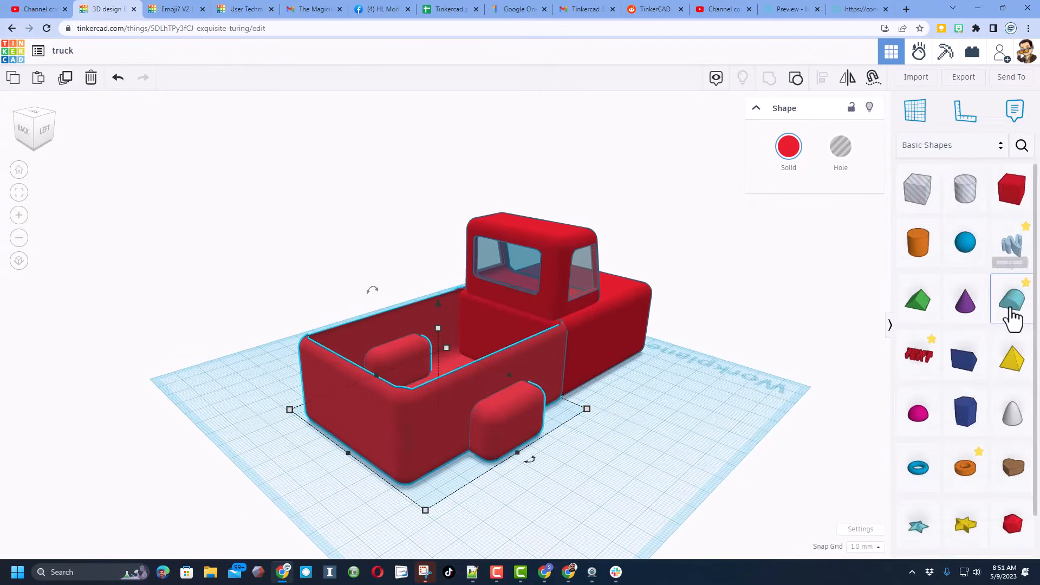
left_click_drag(1010, 311, 578, 486)
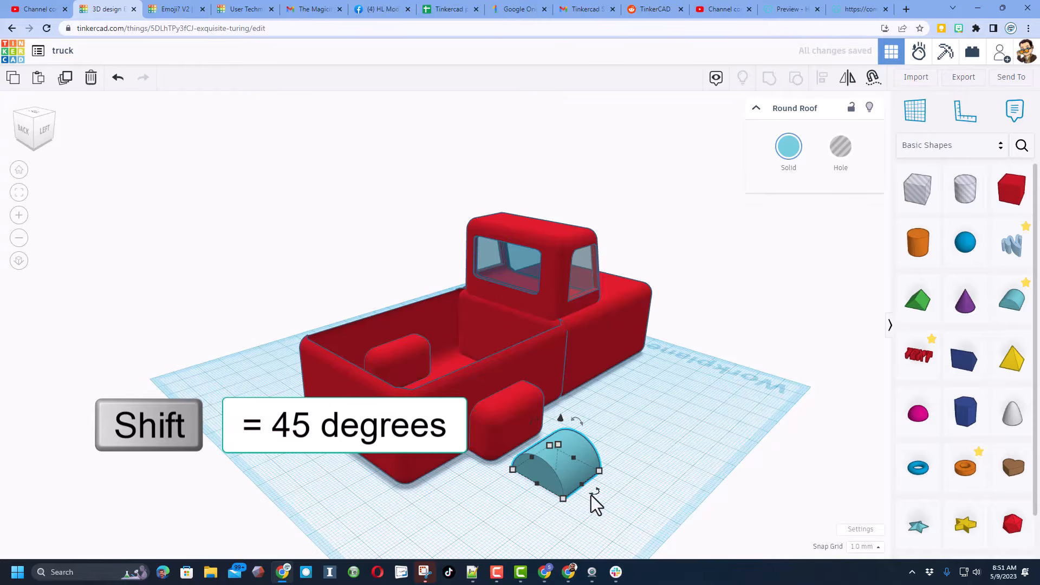
left_click_drag(591, 494, 544, 477, "shift")
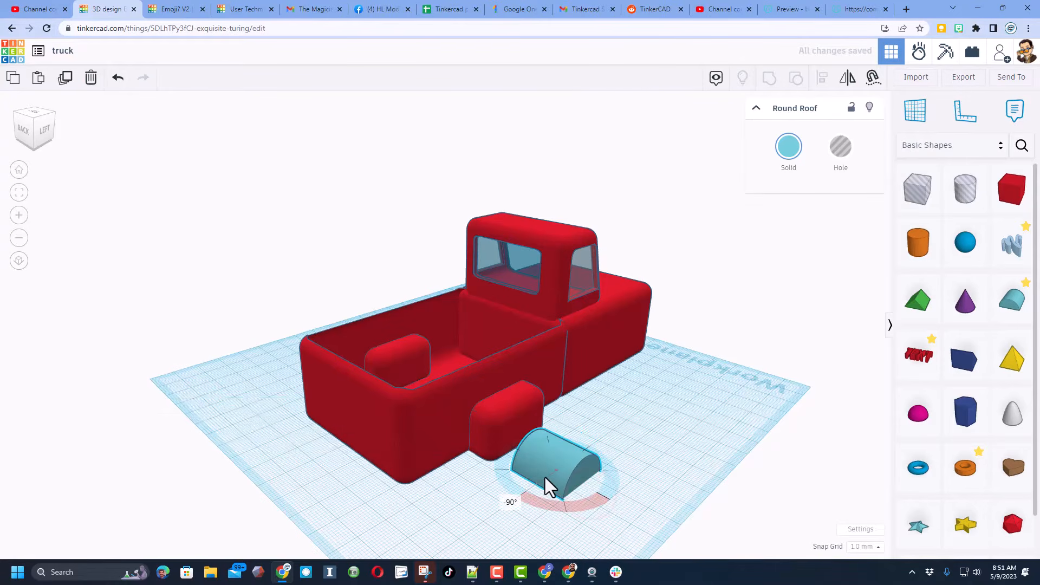
left_click(589, 486)
left_click(623, 488)
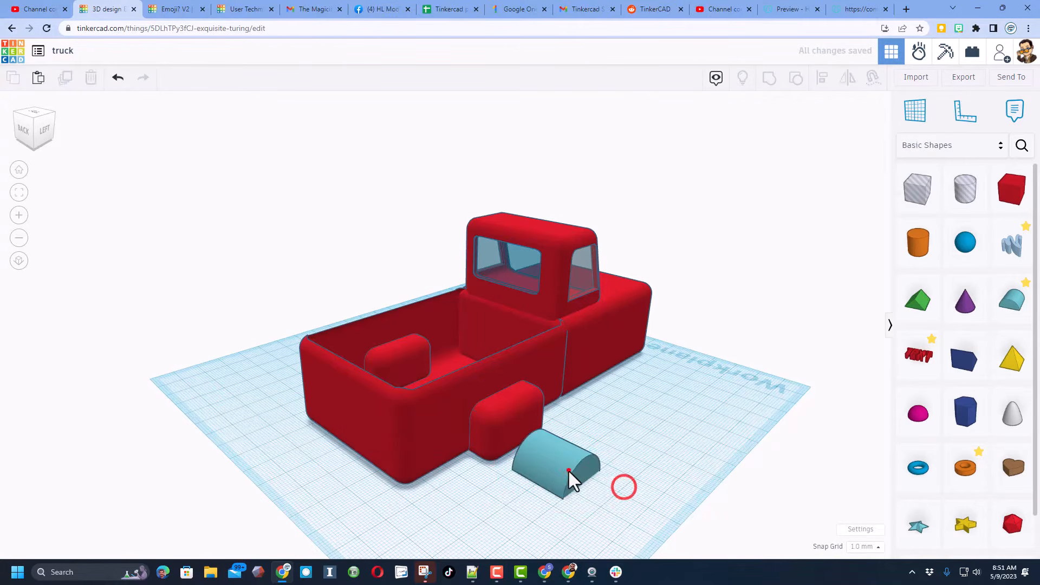
- Move the round roof into the left rear fender as a hole and enlarge it slightly in height and width
left_click_drag(569, 472, 532, 451)
left_click(839, 146)
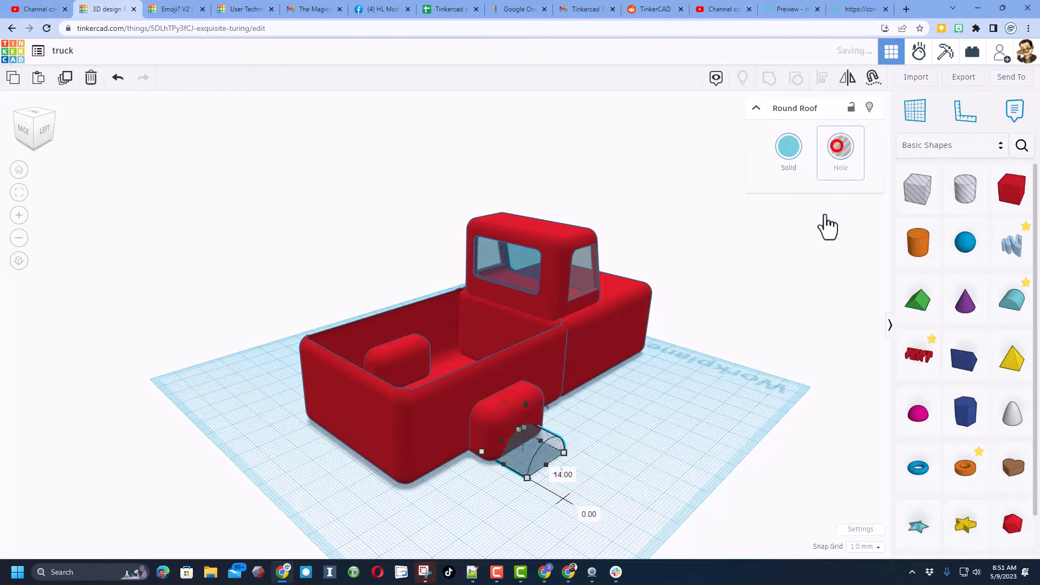
mouse_move(701, 421)
right_mouse_down()
mouse_move(591, 410)
mouse_move(557, 391)
right_mouse_up()
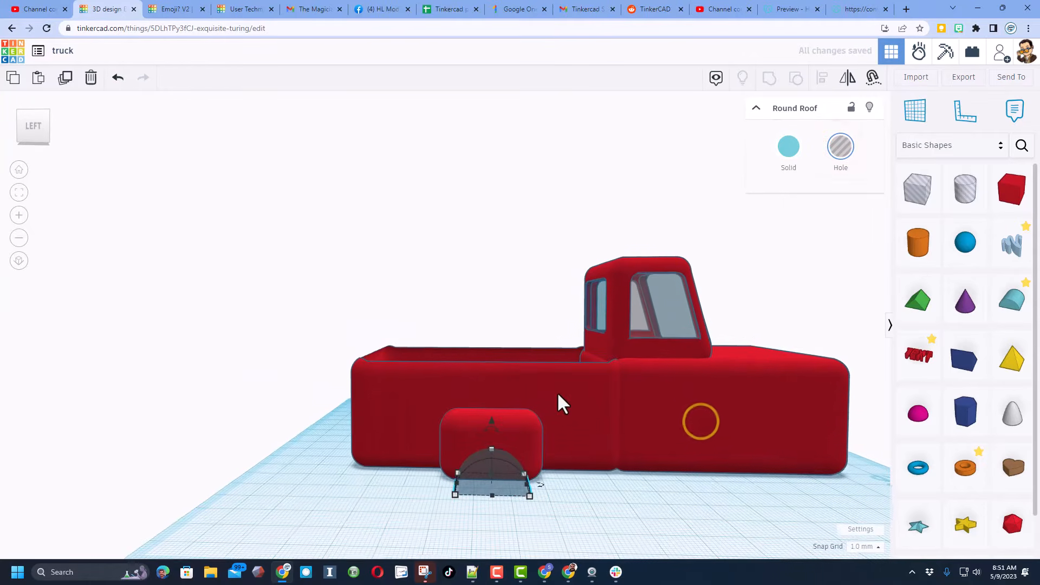
left_click(492, 441)
left_click_drag(526, 484, 533, 489)
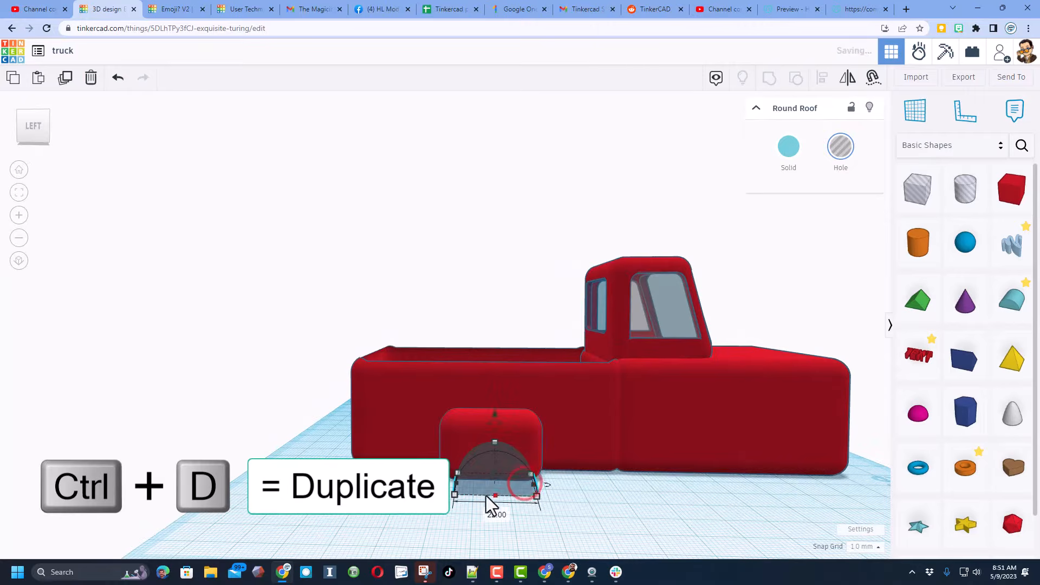
- Duplicate the round wheel-arch hole and move the copy forward along the truck's left side to the front wheel position
key("ctrl+d")
right_click_drag(455, 486, 557, 433)
left_click(522, 408)
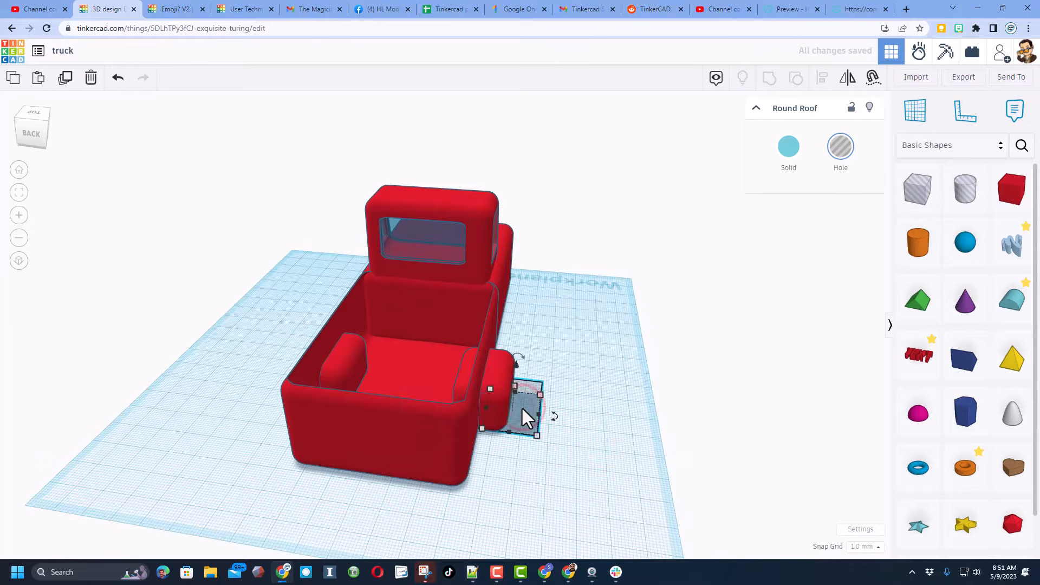
key("ctrl+d")
key("Up")
key("Up")
key("Up")
key("Up")
key("Up")
key("Up")
key("Up")
key("Up")
key("Up")
key("Up")
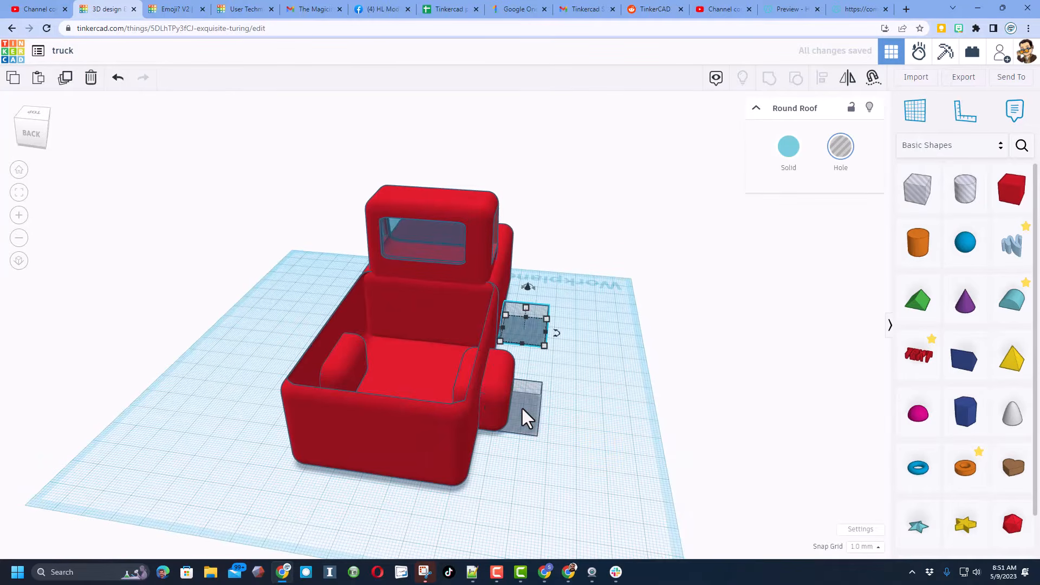
- Duplicate the left rear wheel-arch hole and move the copy across into the right rear fender
left_click(521, 406)
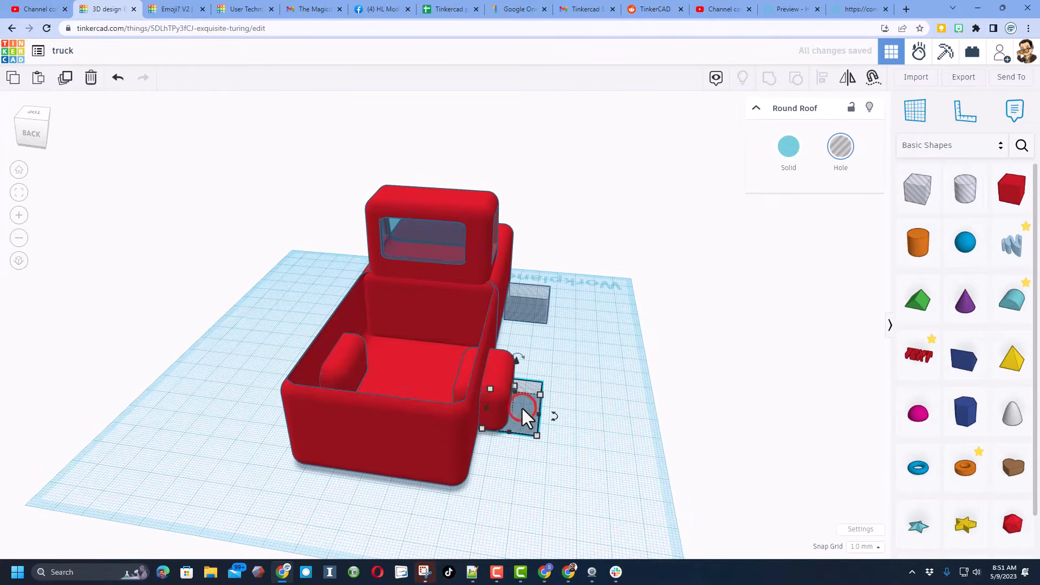
key("ctrl+d")
key("shift+Left")
key("shift+Left")
key("shift+Left")
key("shift+Left")
key("shift+Left")
key("shift+Left")
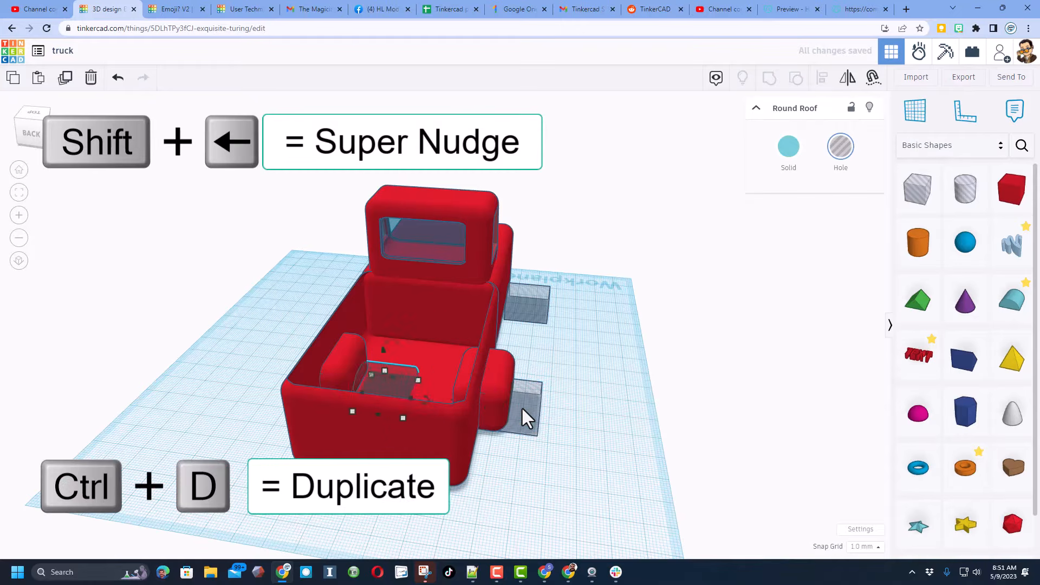
right_click_drag(521, 406, 564, 278)
left_click(548, 449)
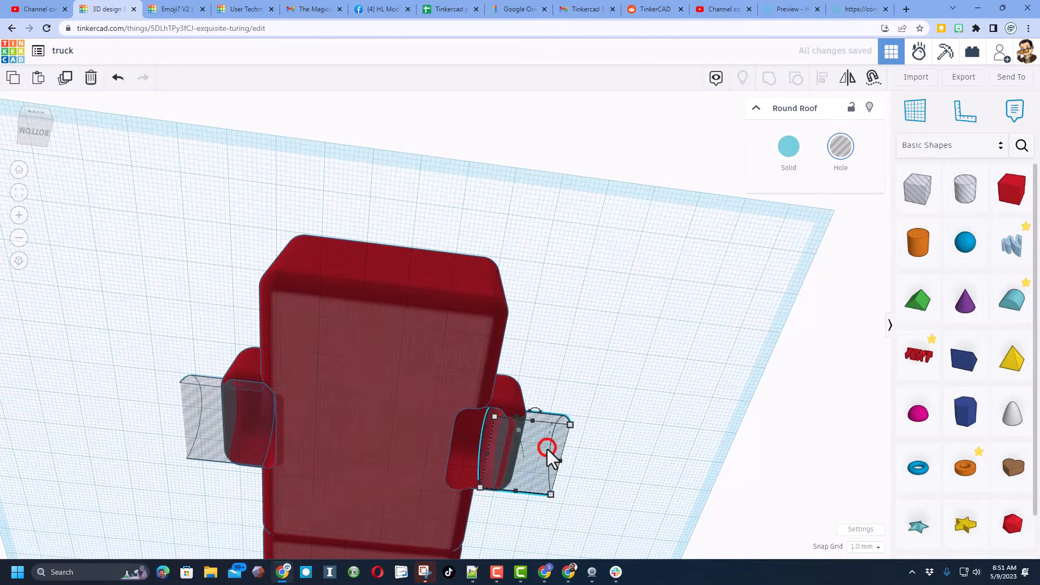
right_click_drag(306, 464, 362, 271)
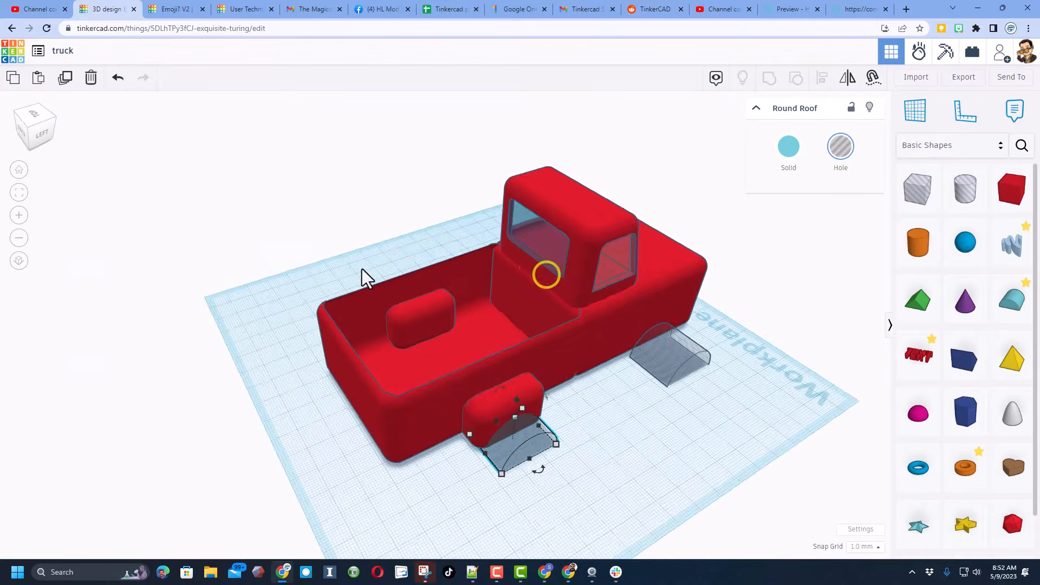
- Nudge the left front wheel-arch hole so it cuts into the lower side of the truck's front body behind the nose
left_click(678, 379)
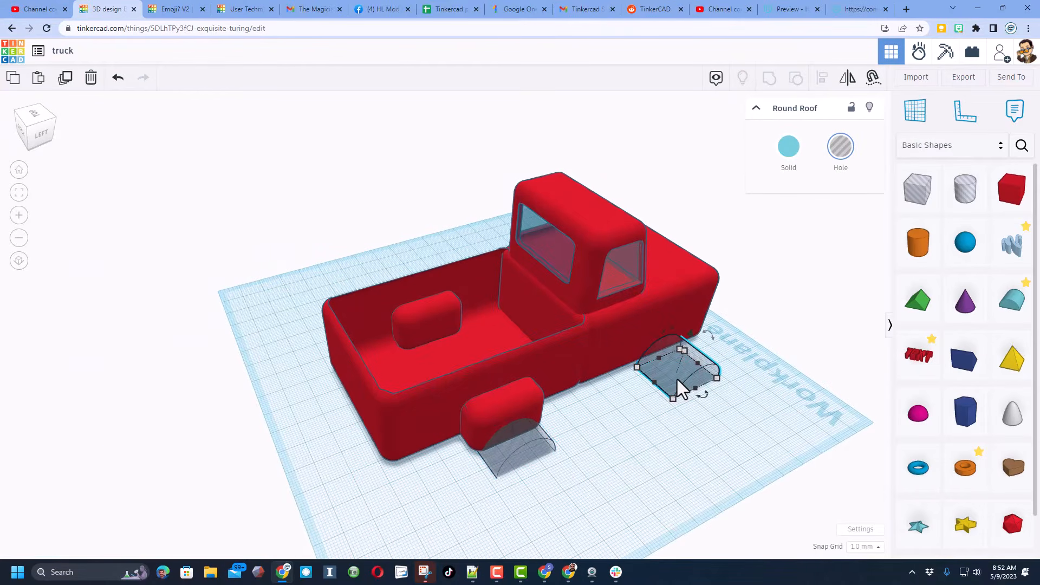
key("Up")
key("Up")
key("Up")
key("Up")
key("Up")
key("Up")
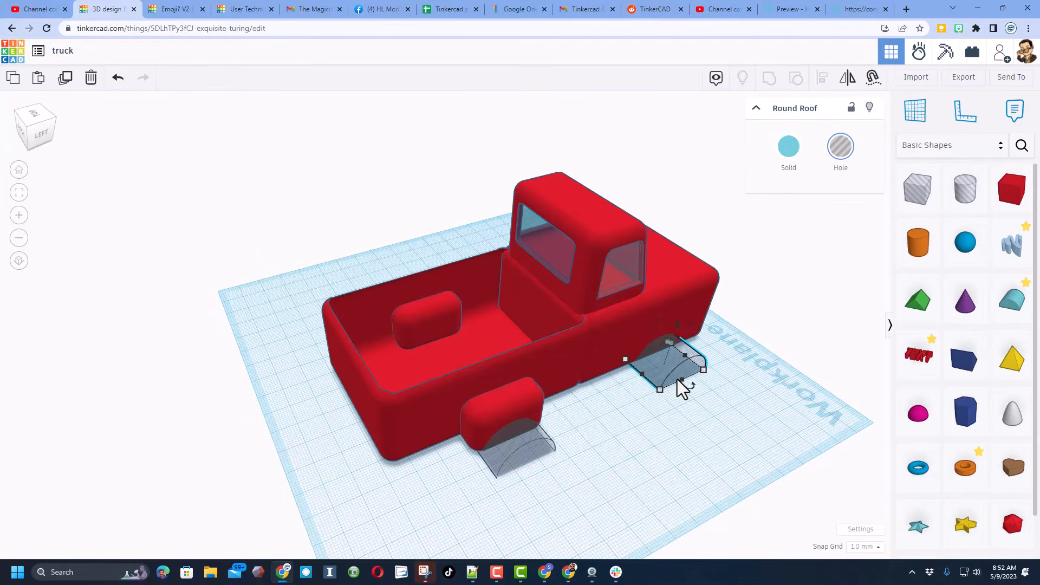
key("Right")
key("Right")
key("Right")
key("Right")
key("Right")
key("Right")
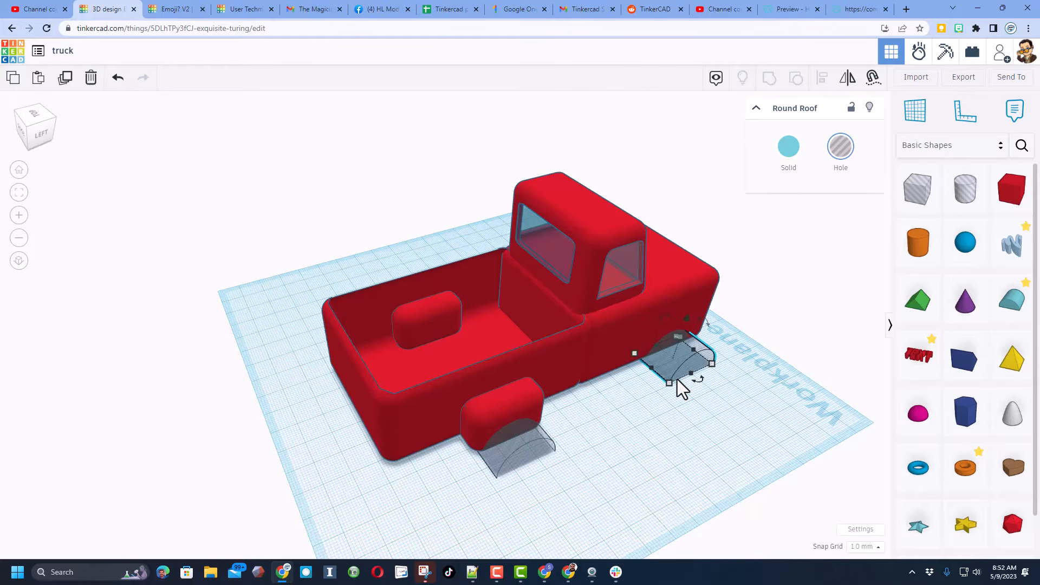
key("Left")
- Duplicate the left front wheel-arch hole and position the copy on the opposite side of the truck's front body
right_click_drag(297, 318, 491, 263)
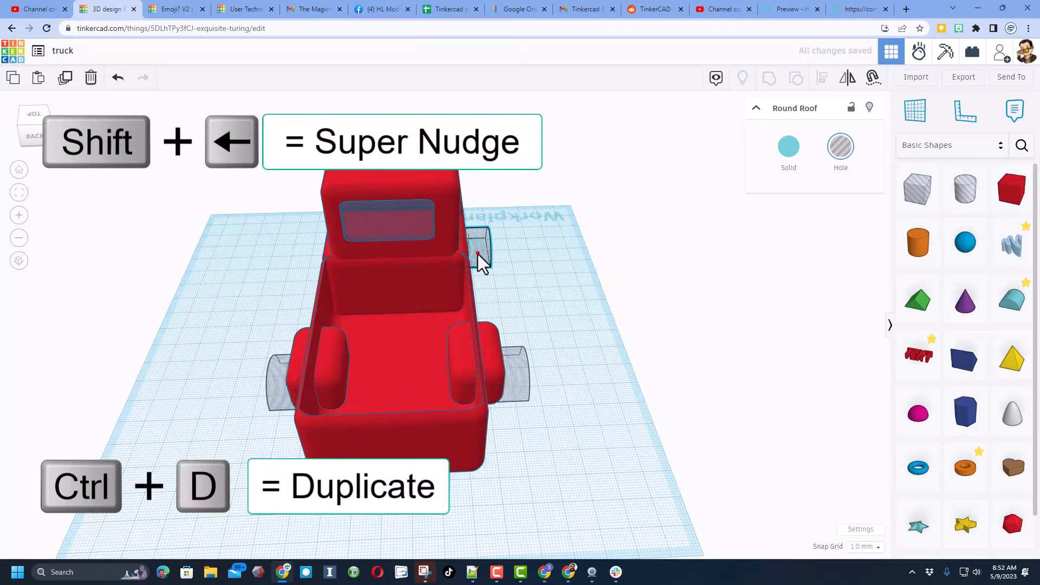
key("ctrl+d")
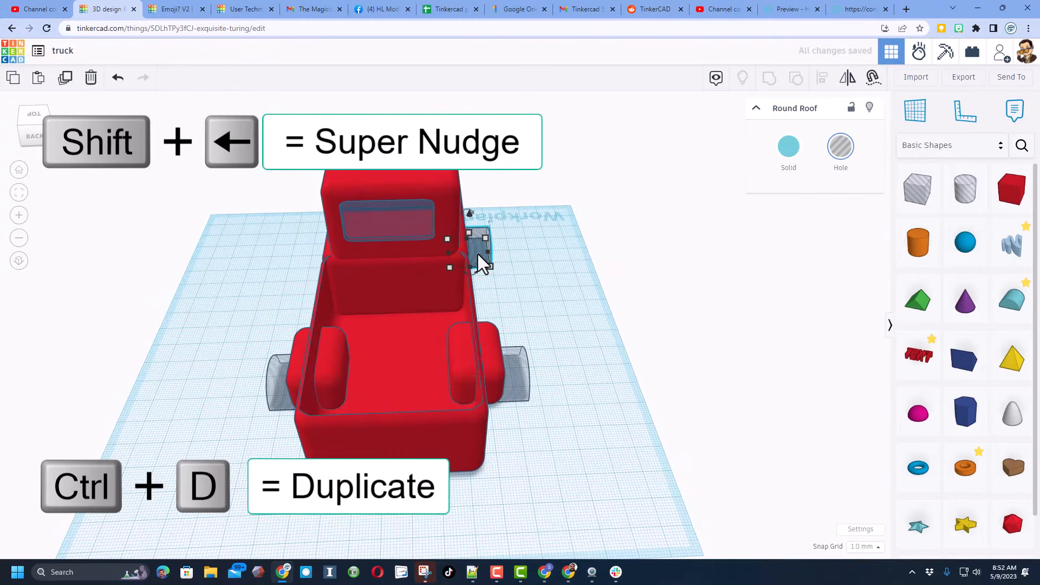
key("shift+Left")
key("shift+Left")
key("shift+Left")
key("shift+Left")
key("shift+Left")
key("shift+Left")
key("shift+Left")
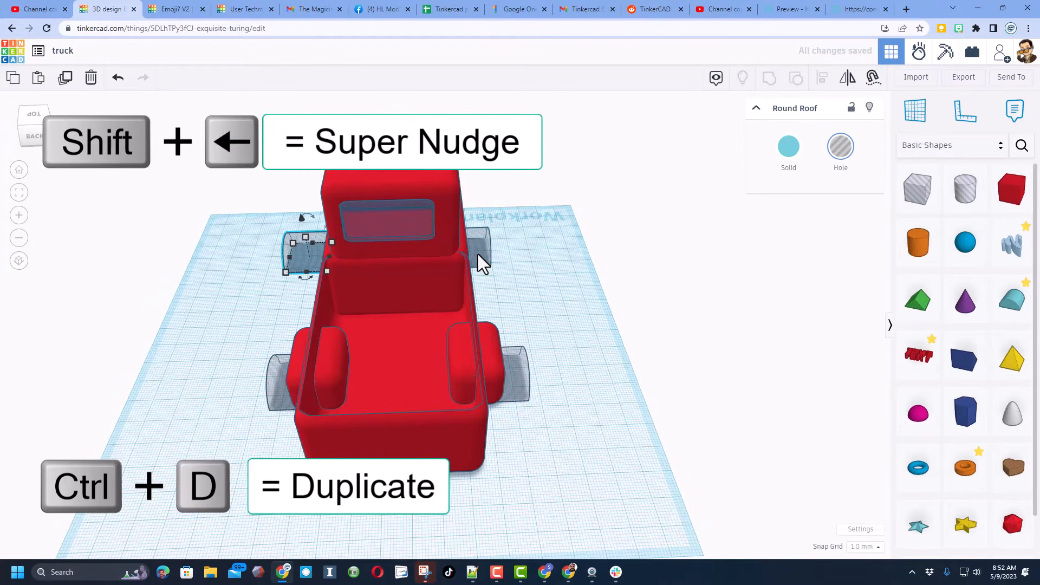
key("Right")
key("Right")
key("Right")
key("Right")
key("Right")
key("Right")
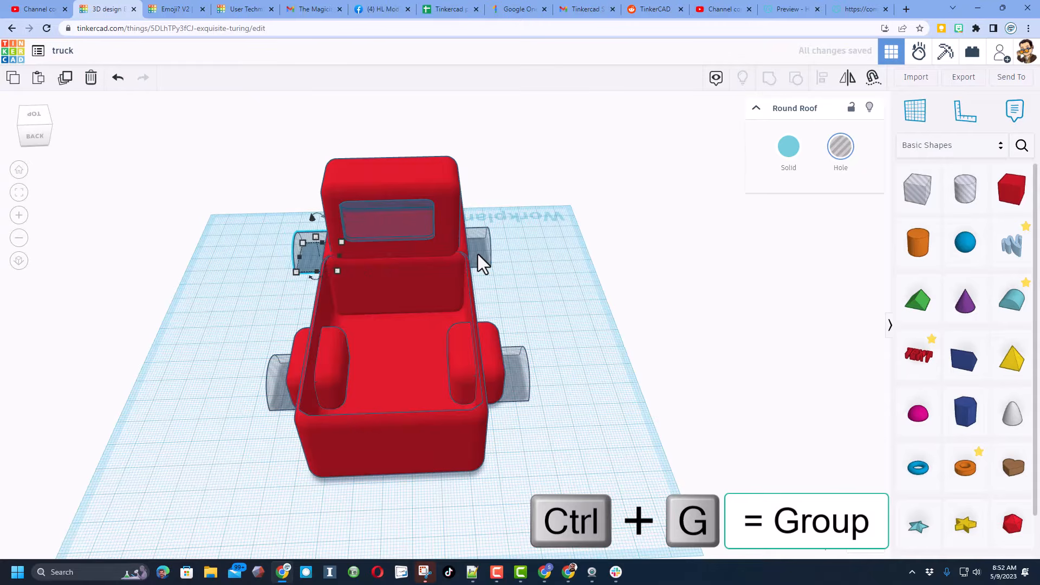
- Group the two front wheel-arch holes and align the pair to the centre of the truck's front body across its width
left_click(478, 255, "shift")
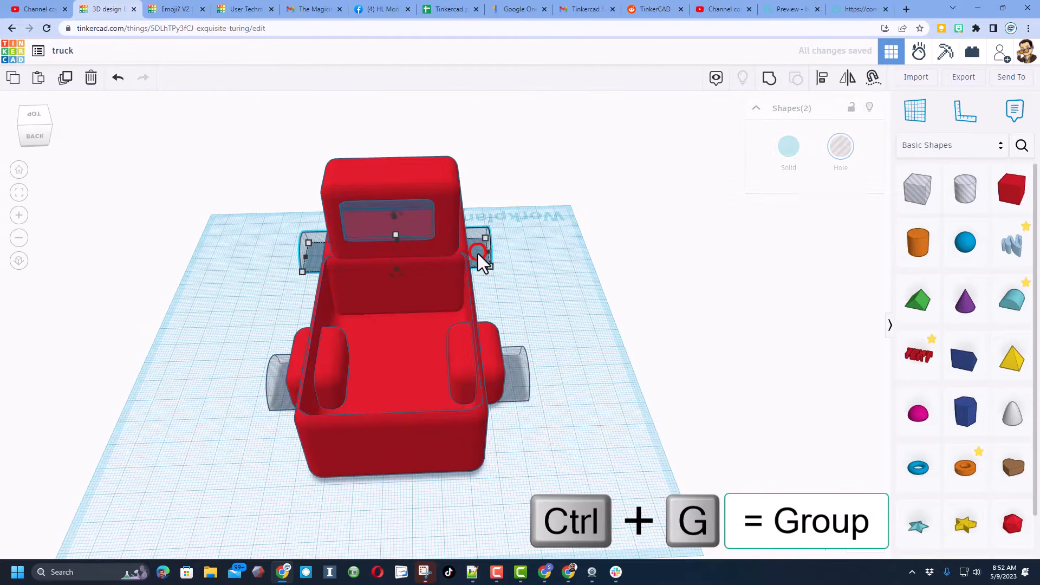
left_click(766, 75)
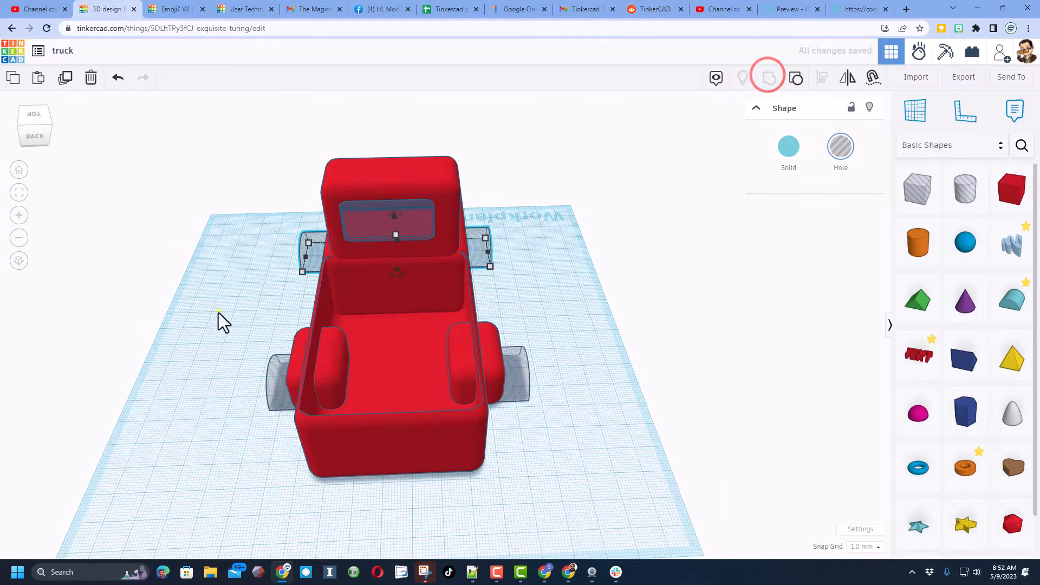
right_click_drag(219, 313, 664, 476)
left_click(714, 439)
right_click_drag(740, 438, 650, 448)
left_click_drag(373, 497, 384, 466)
left_click(393, 468)
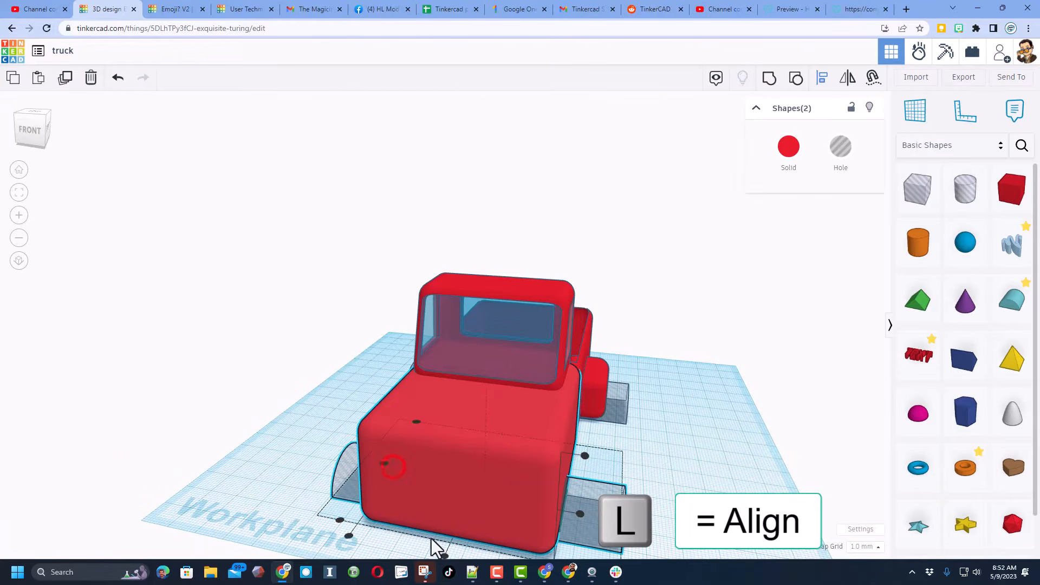
left_click(444, 555)
left_click(636, 459)
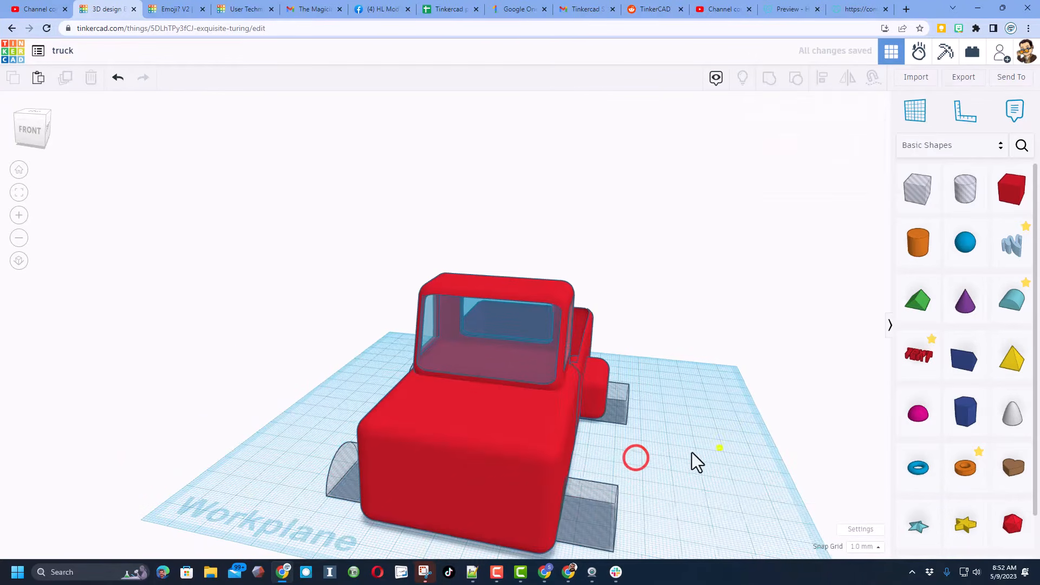
- Hide the cab and group the truck's front body, bed, fenders and wheel-arch holes to cut the arches
right_click_drag(720, 448, 301, 227)
left_click_drag(382, 310, 412, 341)
left_click(868, 104)
right_click_drag(444, 309, 360, 382)
key("ctrl+g")
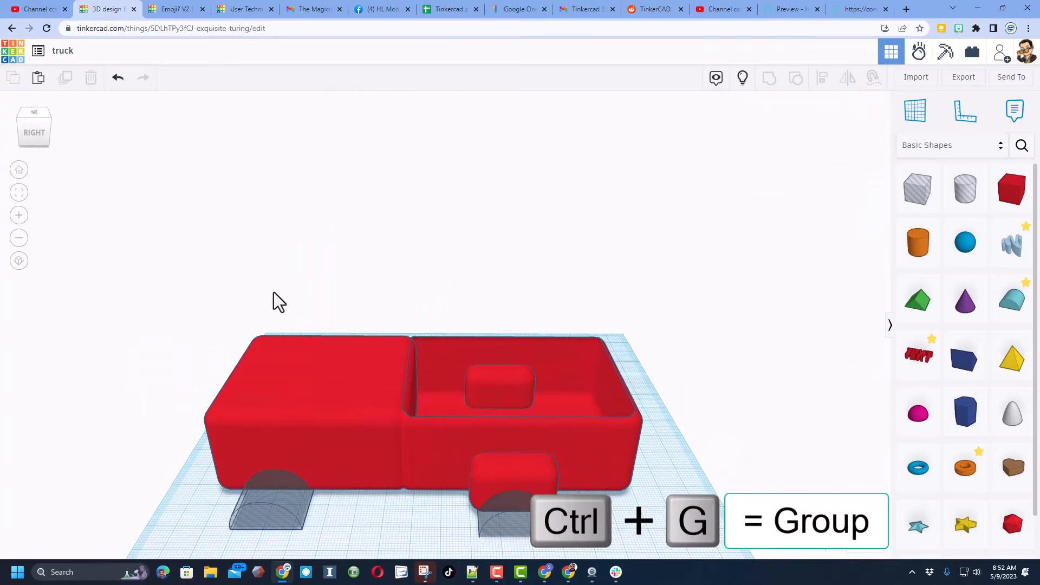
left_click_drag(329, 572, 552, 550)
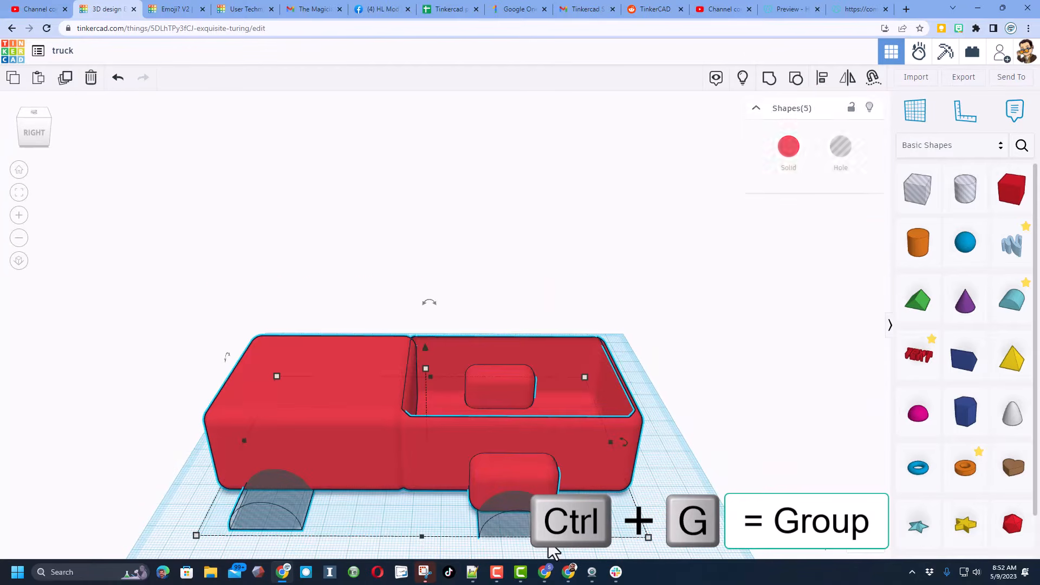
key("ctrl+g")
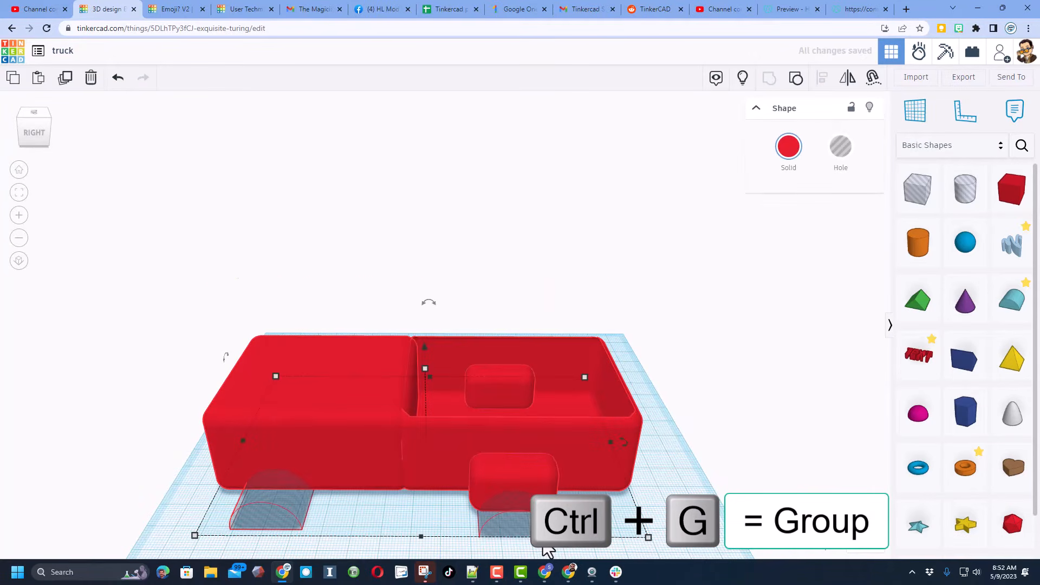
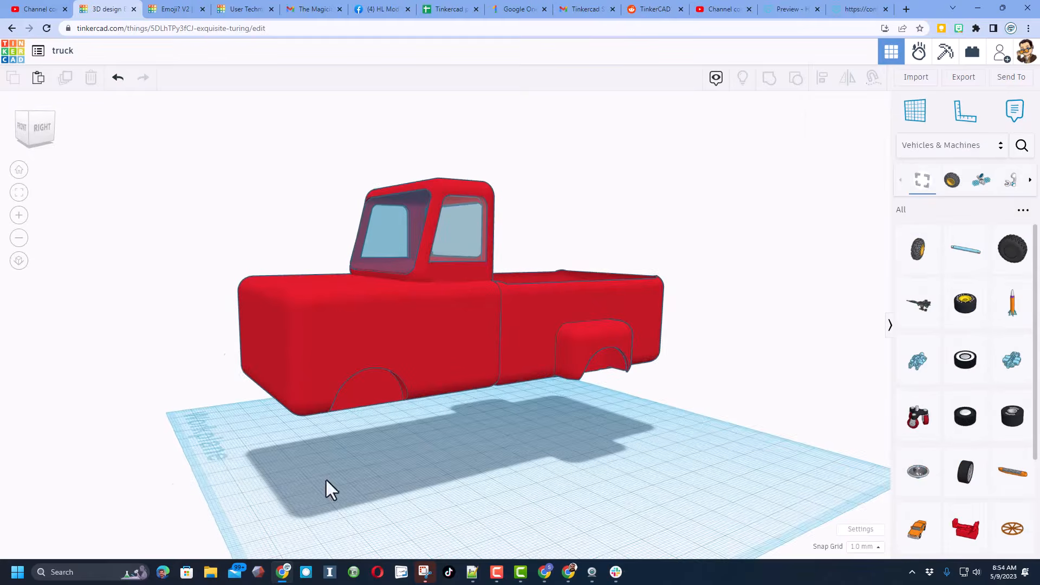
- Place a Tractor wheel from Vehicles & Machines beside the truck and rotate it upright to face the truck's side
mouse_move(460, 444)
right_mouse_down()
mouse_move(578, 460)
mouse_move(503, 471)
mouse_move(456, 447)
right_mouse_up()
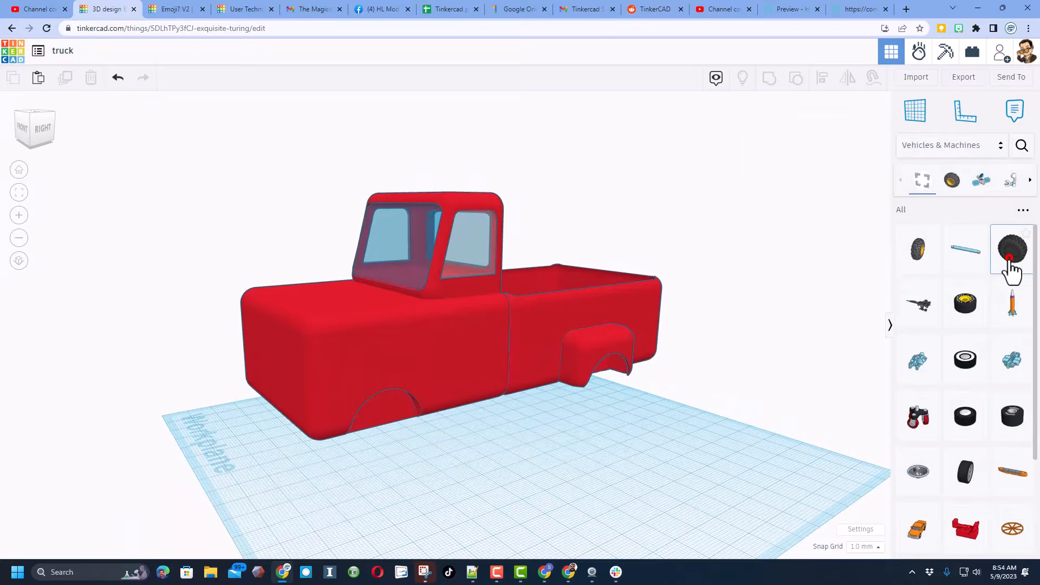
left_click_drag(1010, 263, 667, 474)
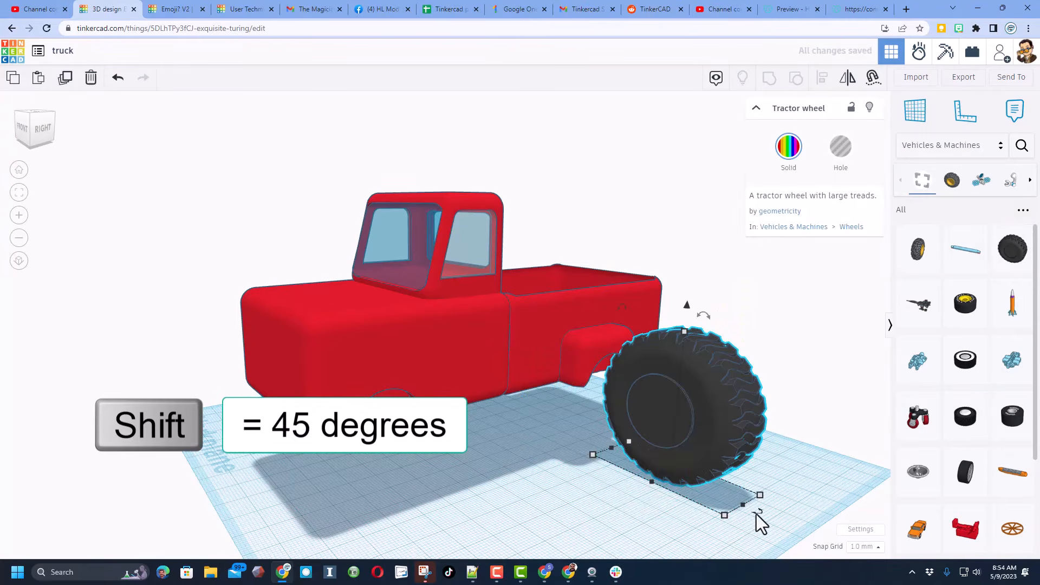
left_click_drag(758, 511, 635, 504, "shift")
- Scale the tractor wheel down proportionally and position it under the near rear fender's wheel arch
left_click_drag(685, 333, 688, 382, "shift")
left_click_drag(671, 432, 587, 414)
right_click_drag(587, 414, 518, 448)
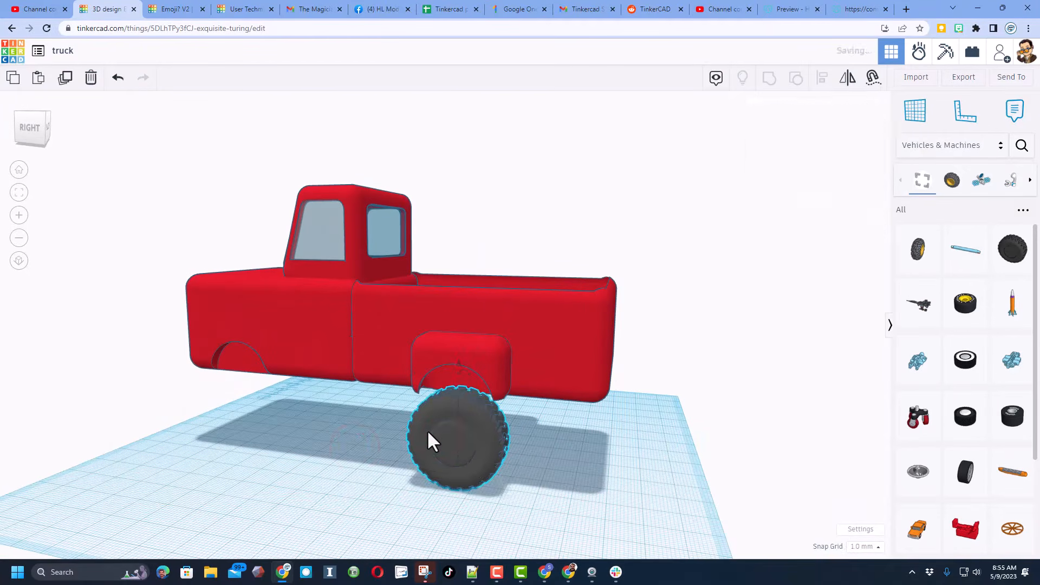
- Duplicate the rear tractor wheel and move the copy forward under the front wheel arch on the same side
key("ctrl+d")
key("shift+Left")
key("shift+Left")
key("shift+Left")
key("shift+Left")
key("shift+Left")
key("shift+Left")
key("shift+Left")
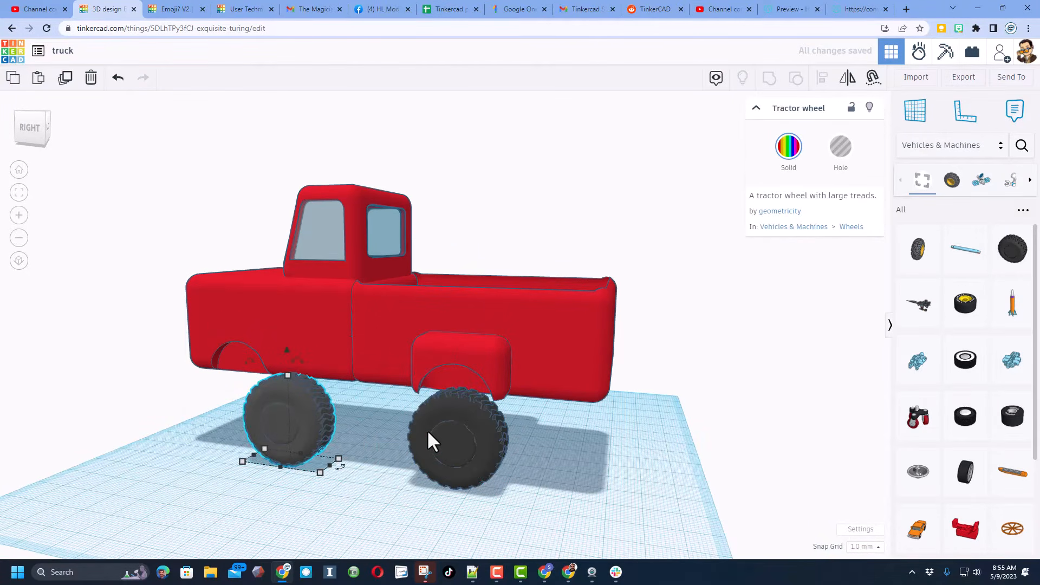
key("shift+Left")
key("shift+Left")
key("shift+Left")
key("shift+Right")
key("shift+Right")
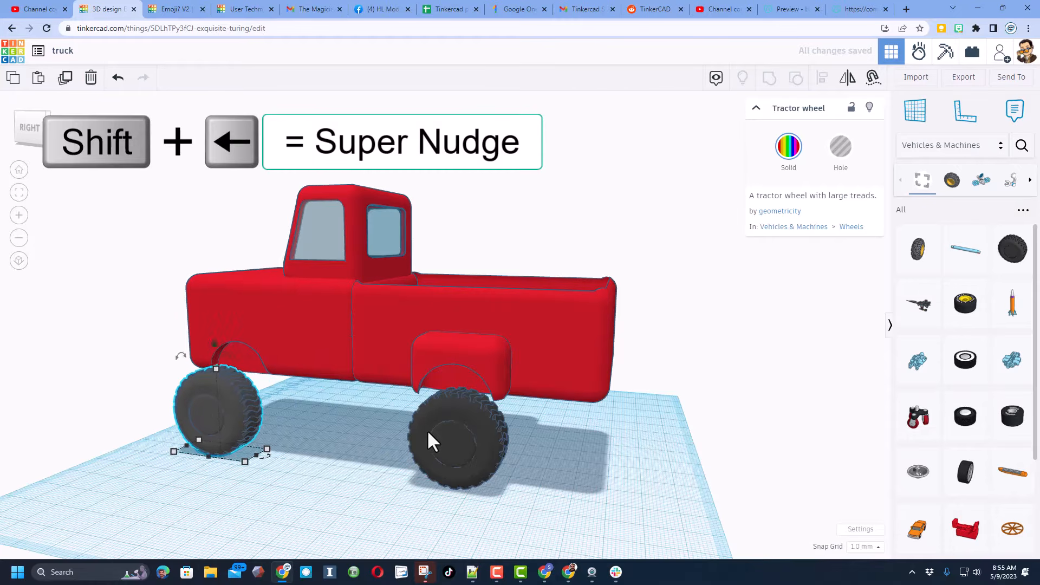
key("shift+Right")
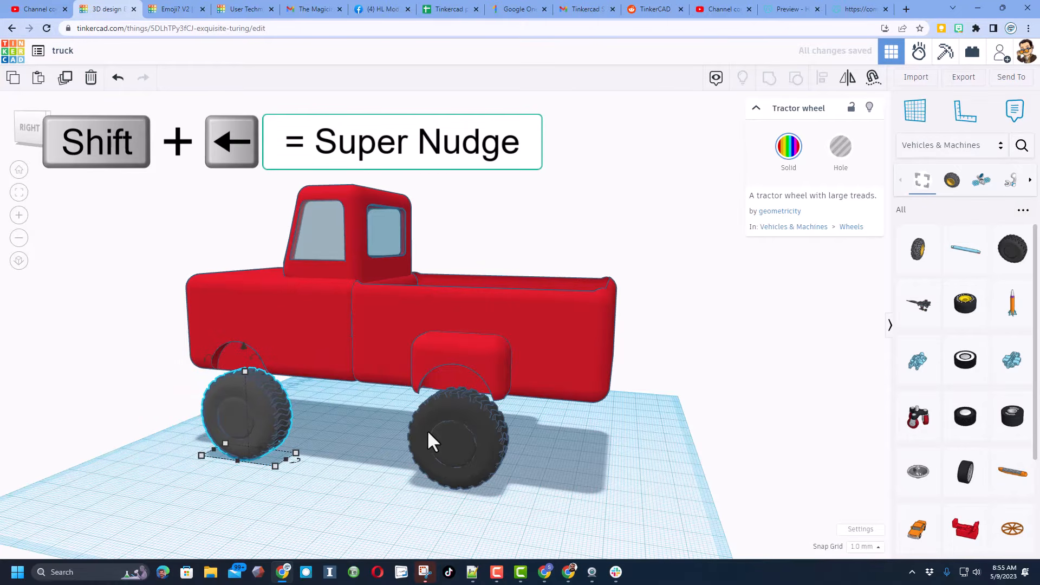
- Duplicate the front and rear wheels together and move the copied pair across to the opposite side of the truck
right_click_drag(584, 497, 242, 398)
left_click_drag(342, 391, 343, 392)
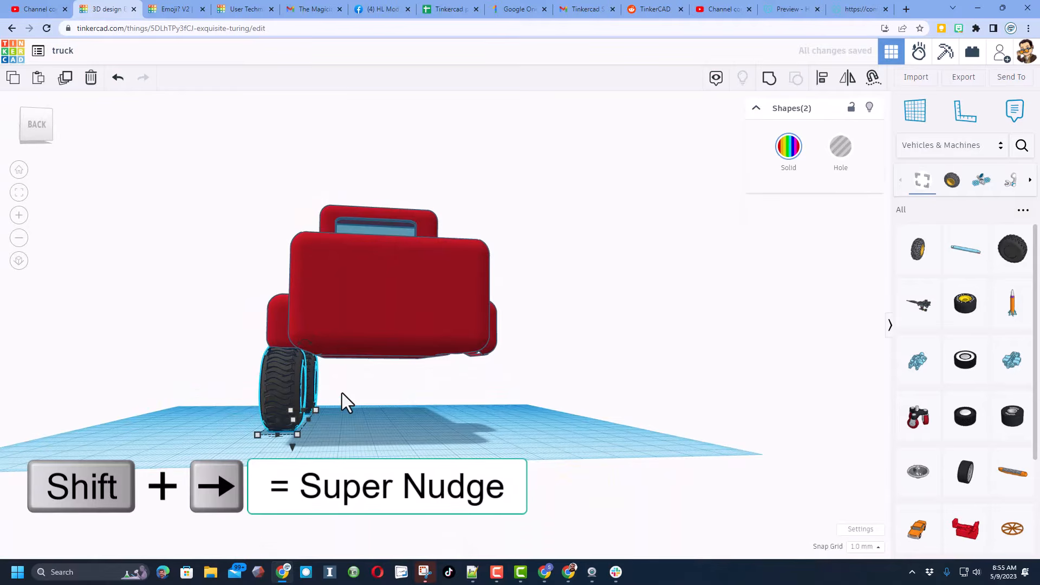
key("shift+Right")
key("shift+Right")
key("shift+Right")
key("shift+Right")
key("shift+Right")
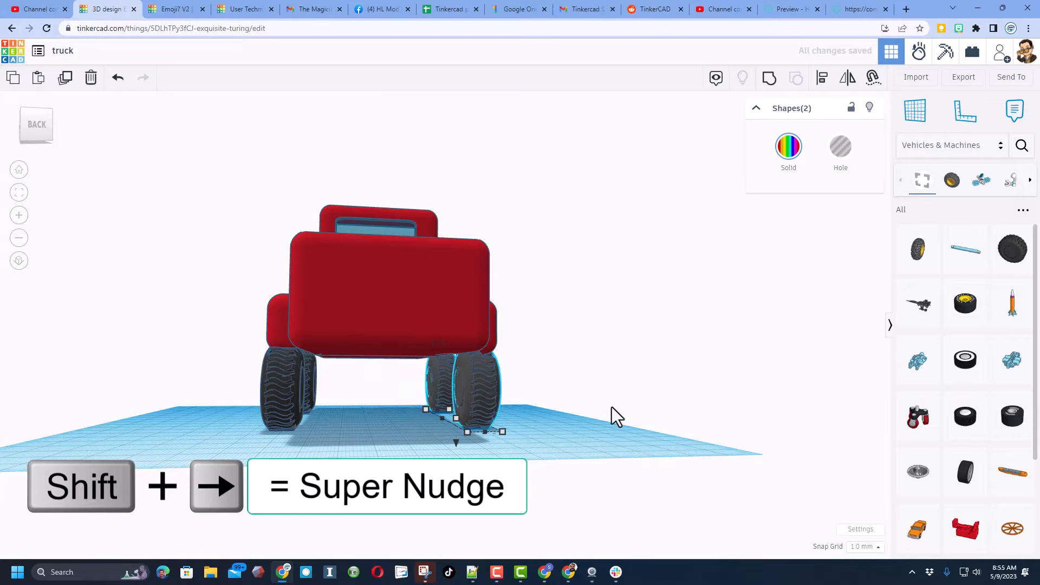
- Select both front wheels and nudge the pair forward so they sit under the front wheel arches
right_click_drag(617, 417, 106, 424)
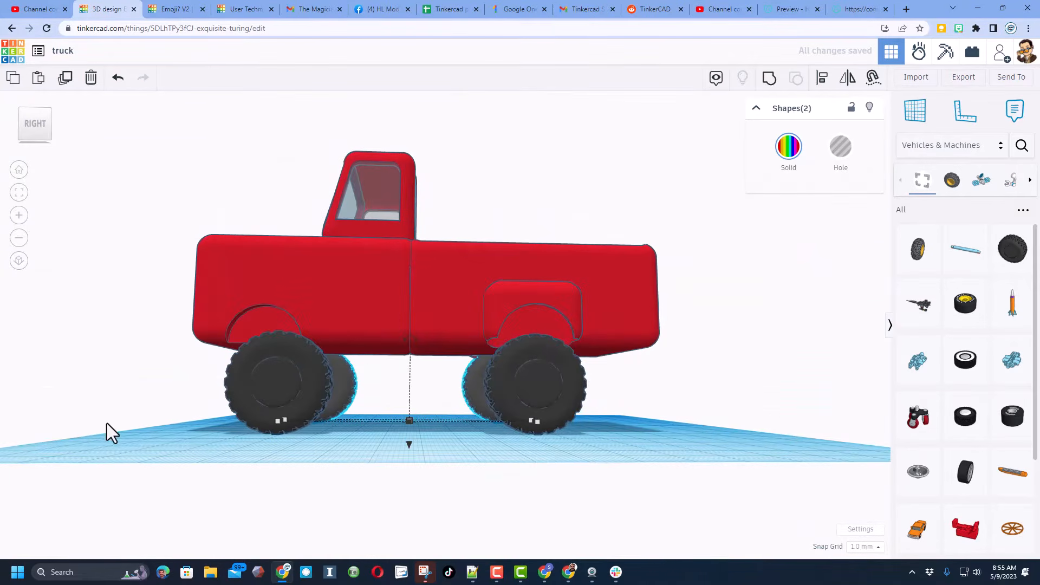
right_click_drag(201, 434, 224, 375)
left_click_drag(224, 375, 343, 414)
right_click_drag(325, 418, 650, 262)
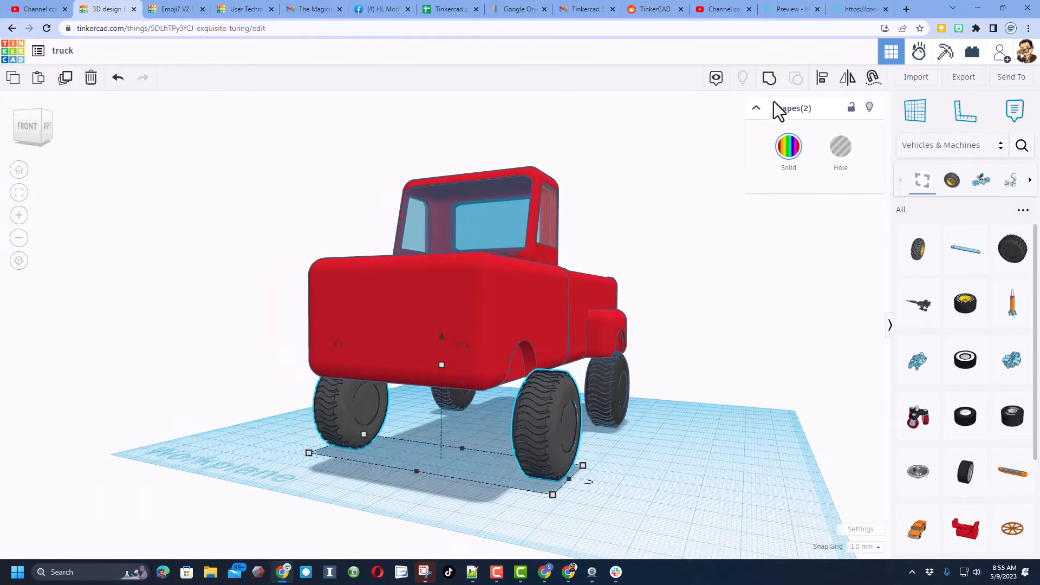
right_click_drag(681, 373, 468, 388)
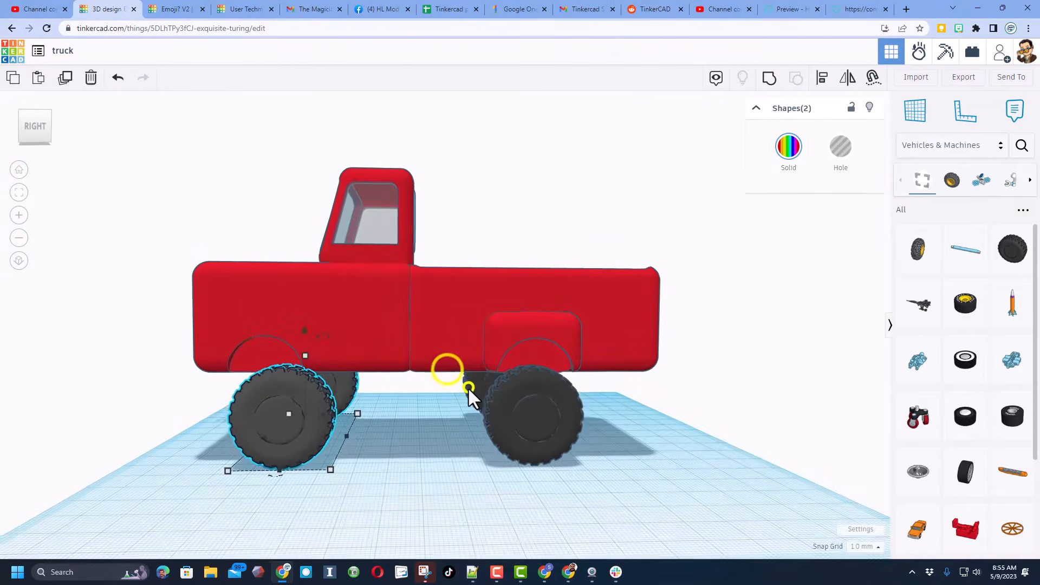
key("Left")
key("Left")
key("Left")
key("Left")
key("Left")
key("Left")
key("Left")
key("Left")
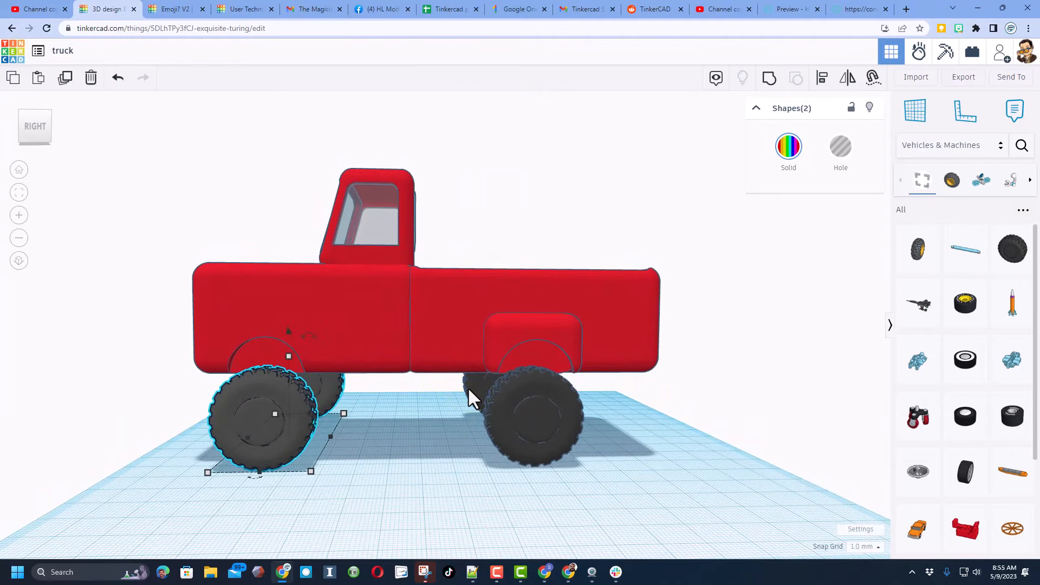
key("Left")
right_click_drag(279, 380, 605, 388)
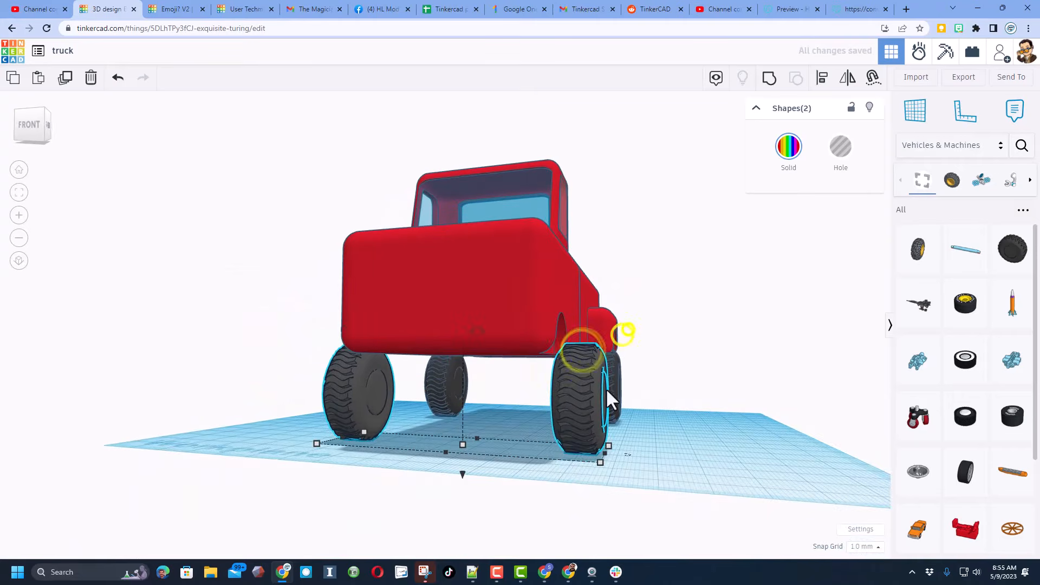
left_click(562, 458)
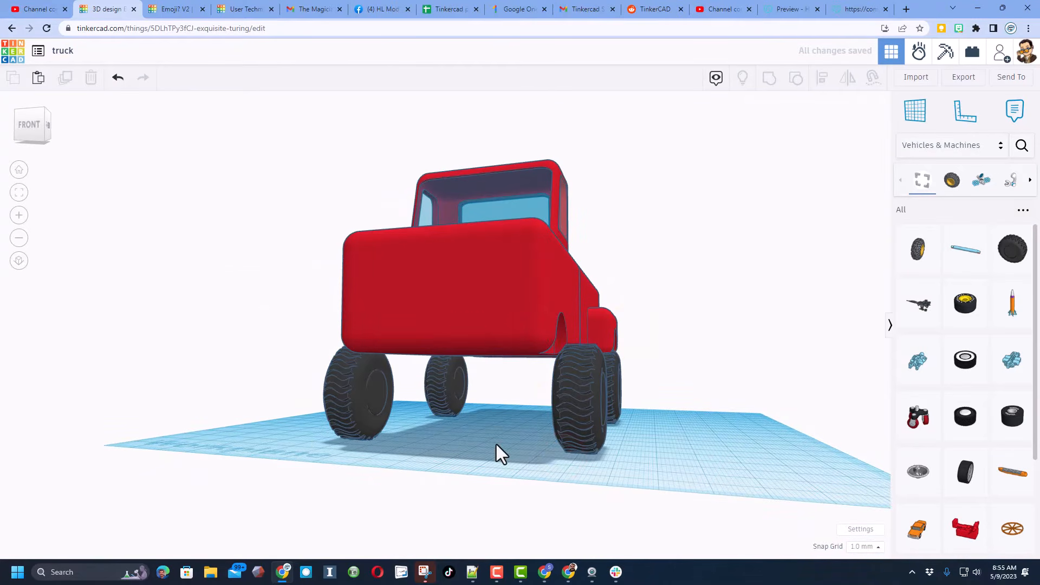
- Place a Basic Shapes cylinder on the inner face of the far-side front wheel and set its sides to 64
left_click(958, 144)
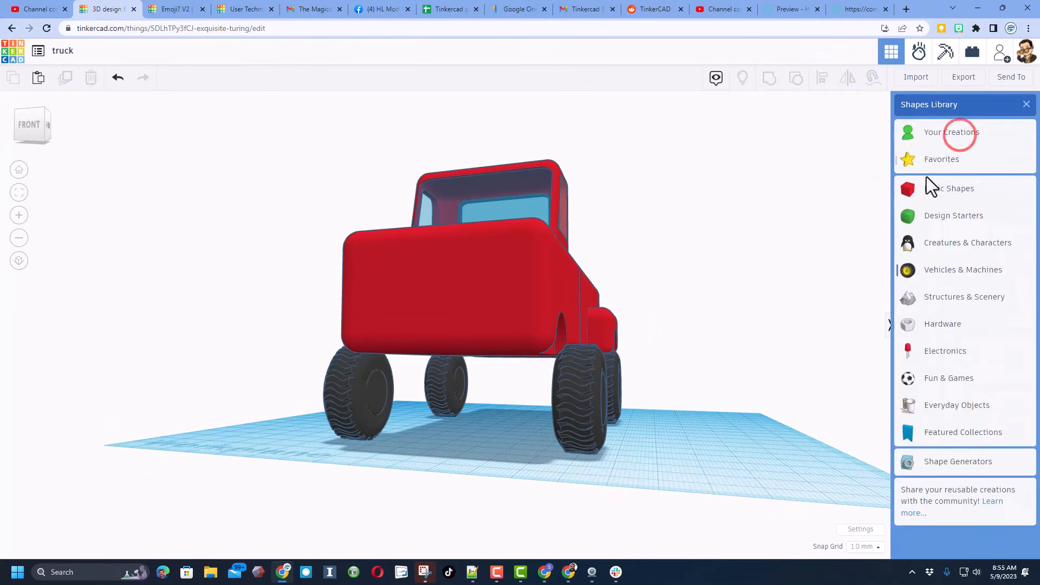
left_click(932, 191)
left_click_drag(919, 252, 377, 393)
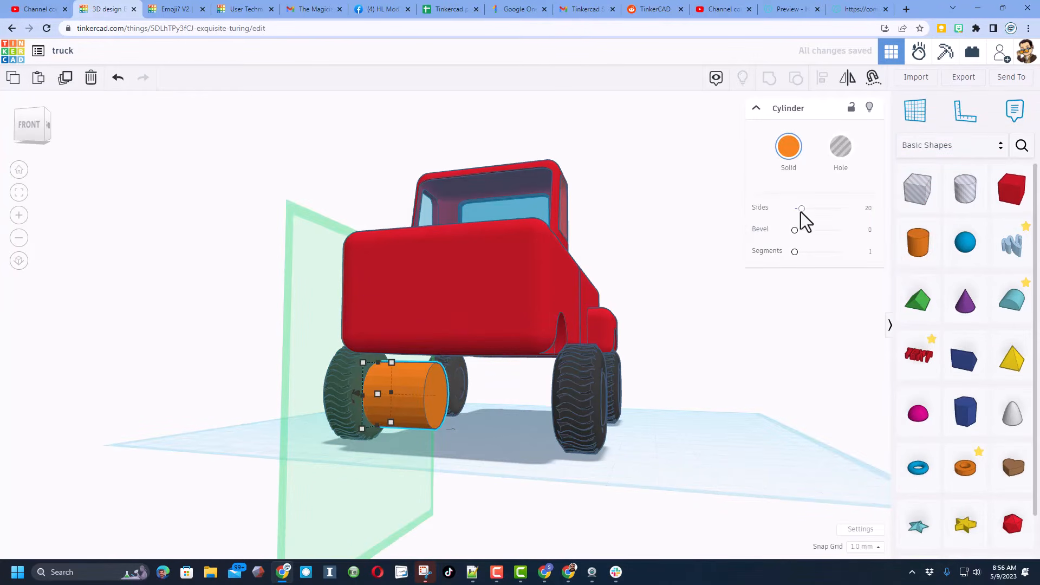
left_click_drag(805, 207, 880, 202)
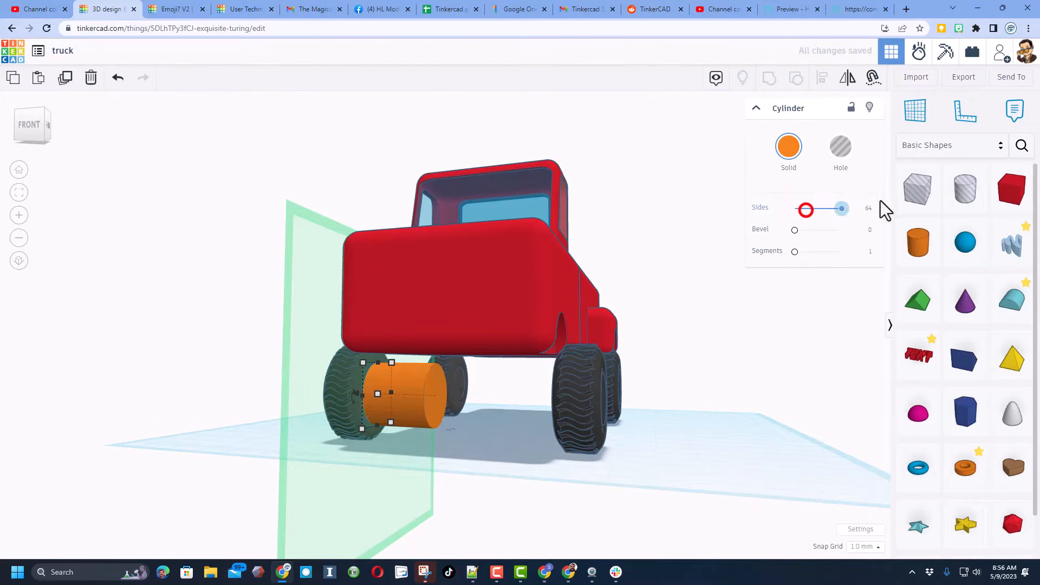
- Colour the cylinder dark grey and scale it down proportionally to about 3.55 mm
left_click(788, 152)
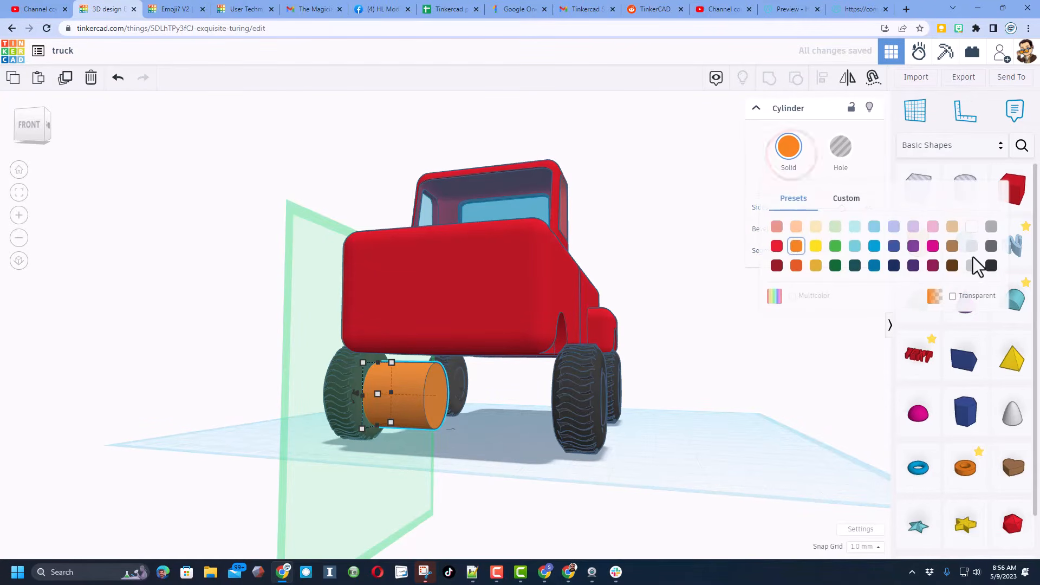
left_click(988, 246)
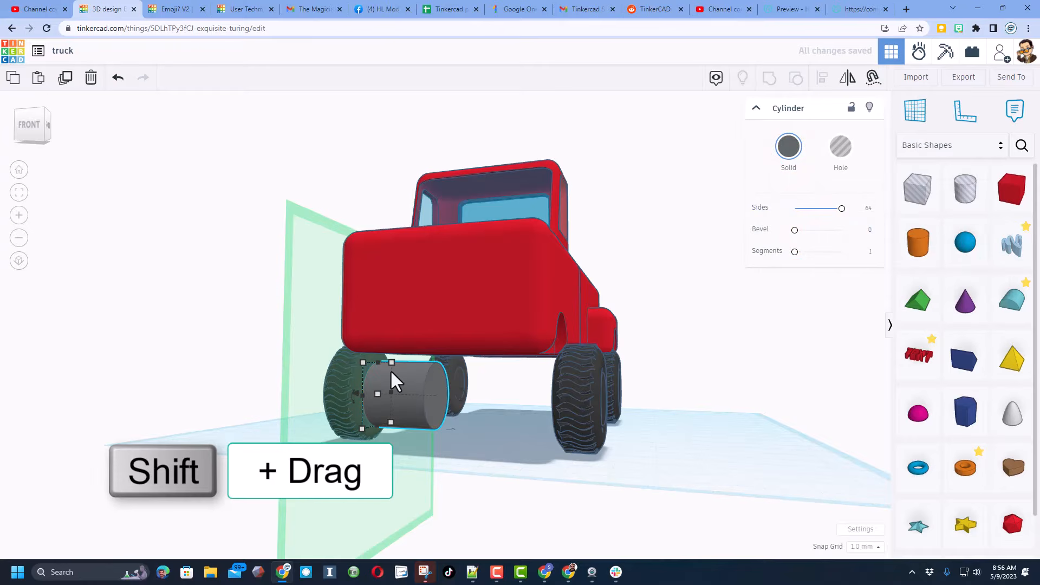
left_click_drag(390, 369, 365, 419, "shift")
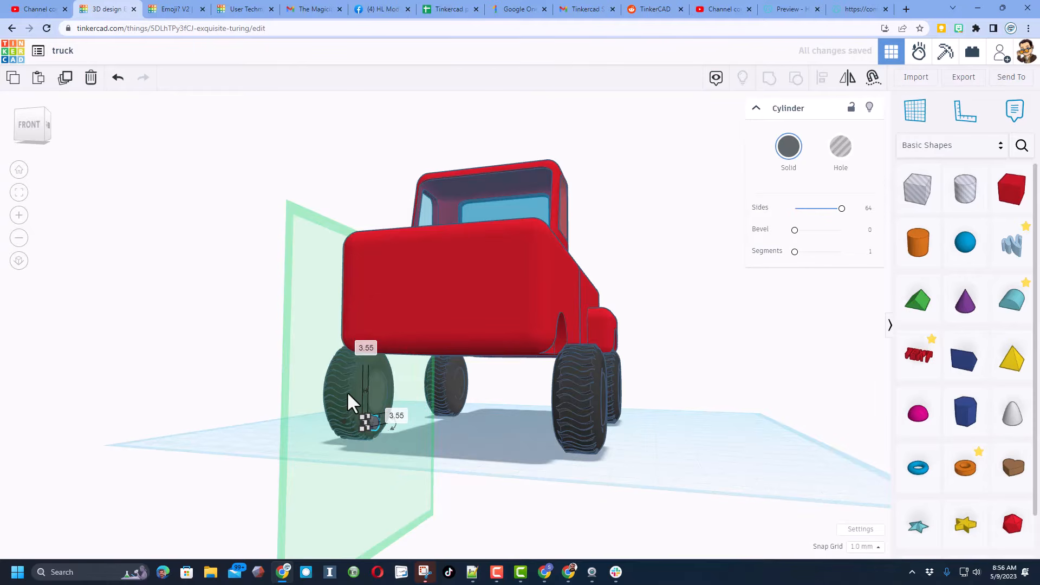
left_click(296, 389)
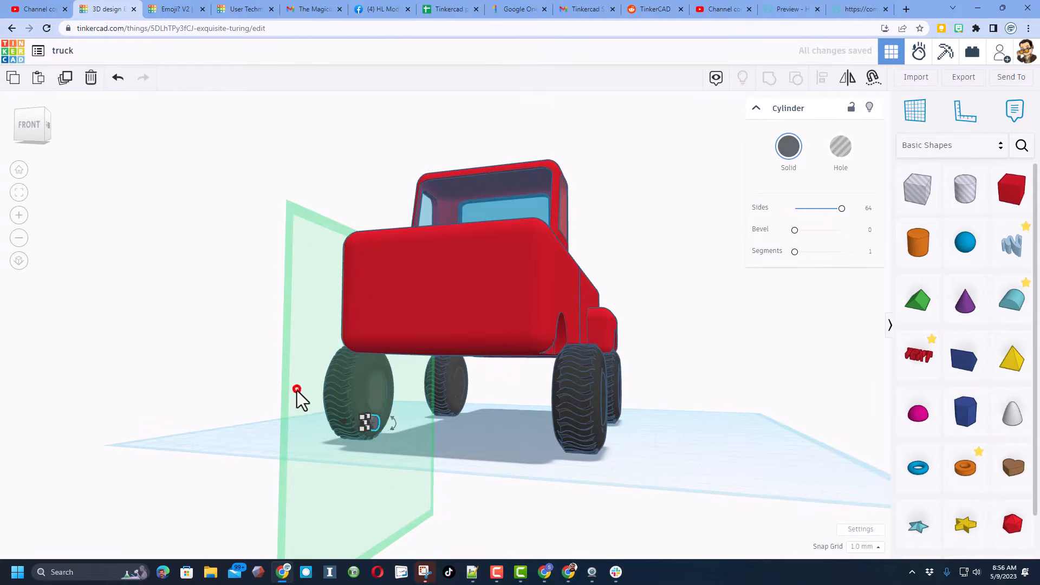
- Align the small cylinder with its front wheel, centring it vertically and along the truck's length
right_click_drag(383, 456, 309, 454)
left_click_drag(284, 401, 333, 426)
key("l")
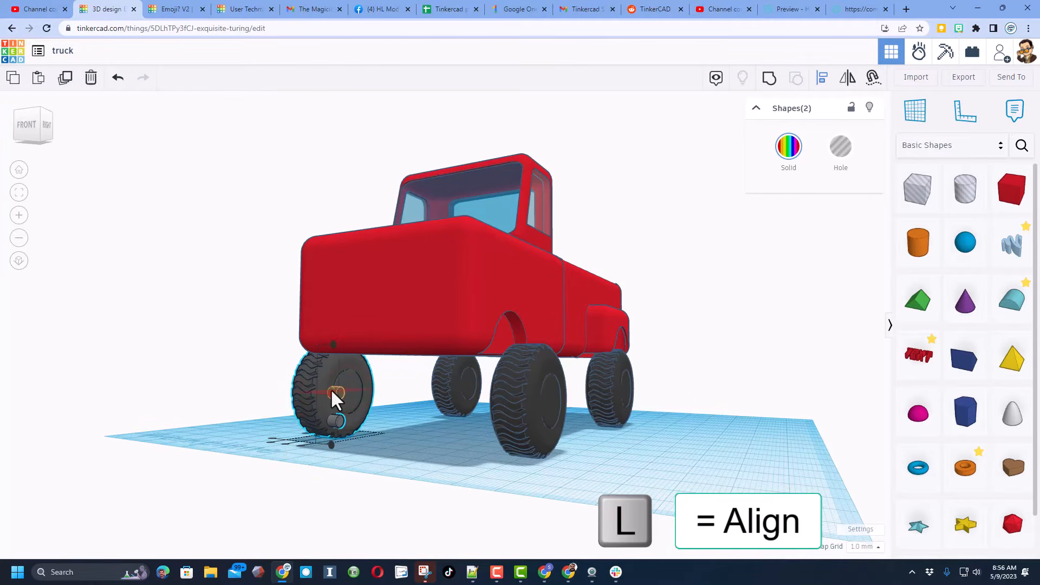
left_click(331, 391)
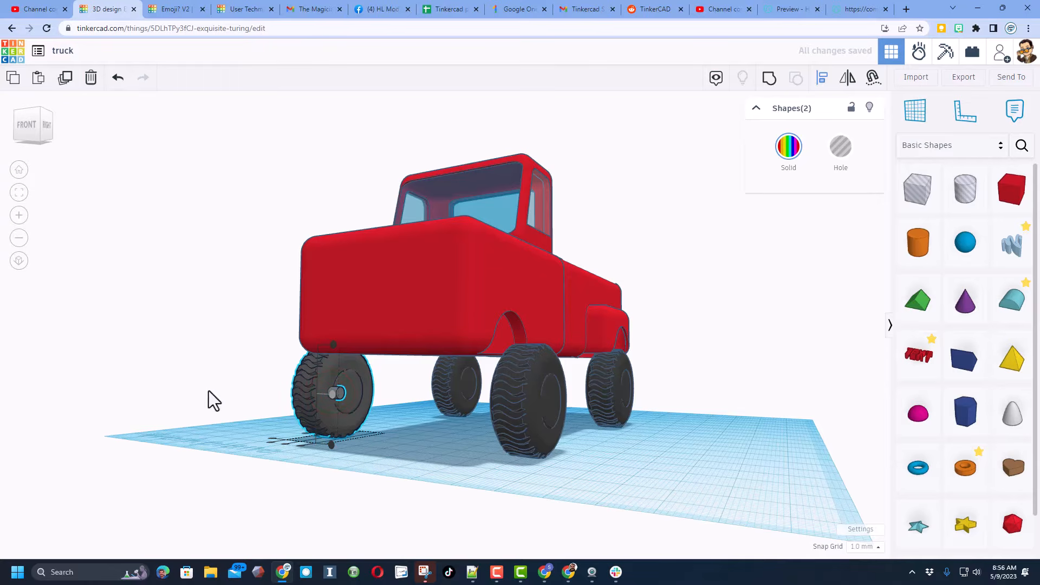
left_click(15, 116)
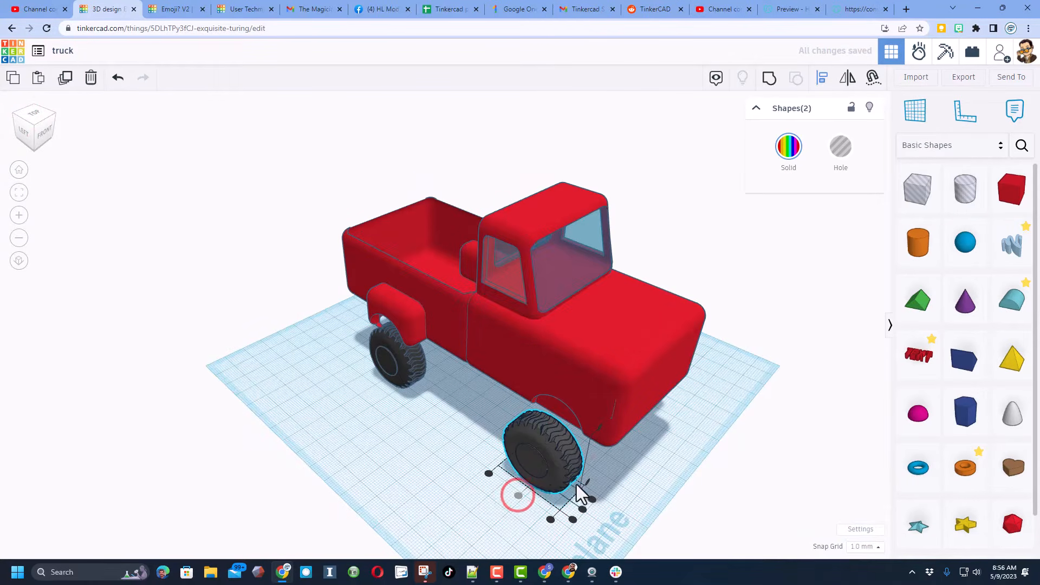
right_click_drag(686, 468, 456, 418)
left_click(386, 468)
- Stretch the cylinder to about 60.49 mm long so it forms an axle reaching the opposite front wheel
left_click(368, 406)
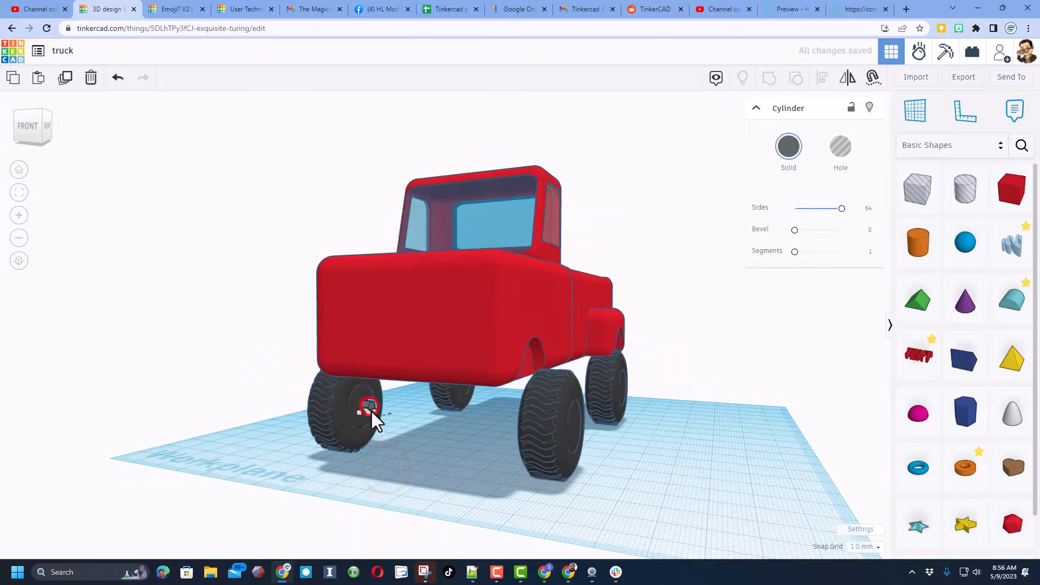
key("f")
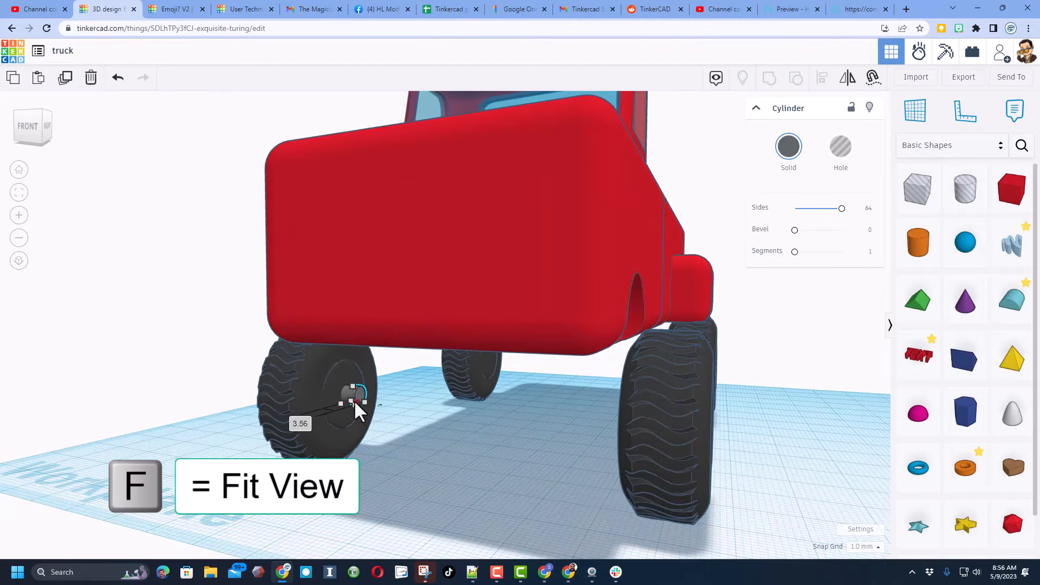
scroll(360, 402, "up", 5)
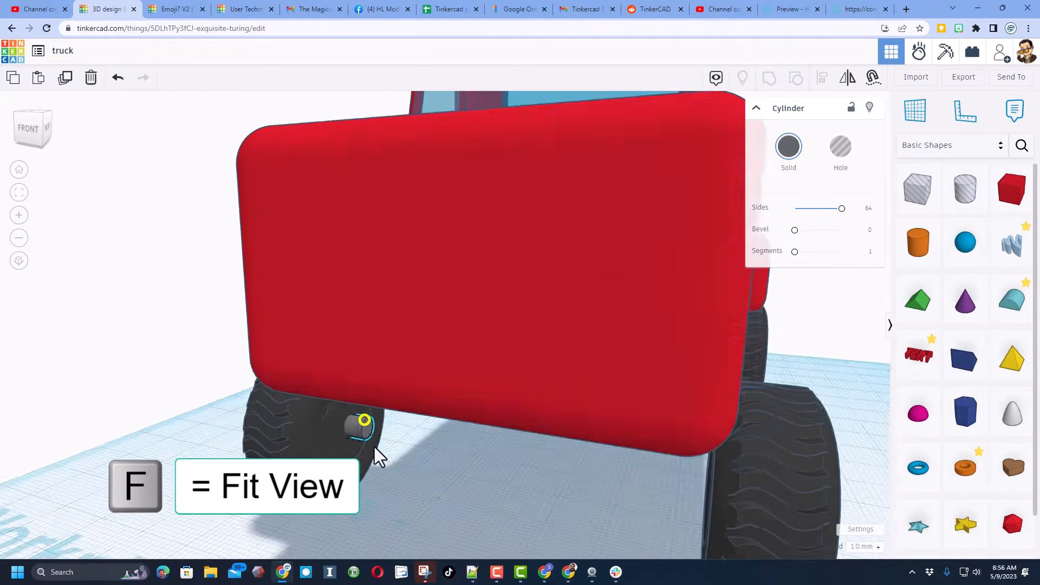
scroll(377, 456, "down", 5)
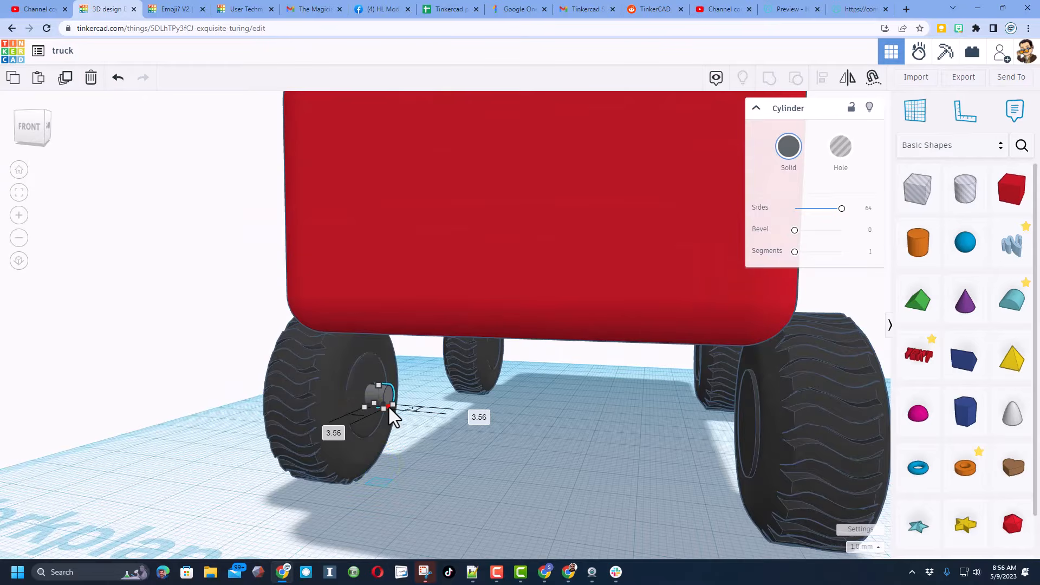
left_click_drag(388, 407, 766, 438)
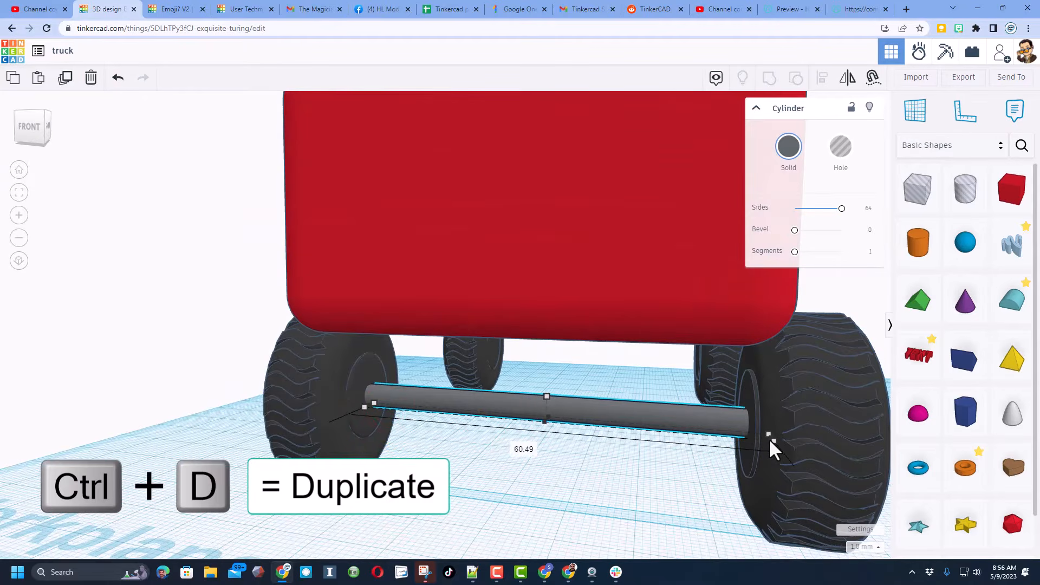
- Duplicate the front axle and align the copy with the rear wheel along the truck's length
right_click_drag(664, 439, 632, 440)
left_click(616, 464)
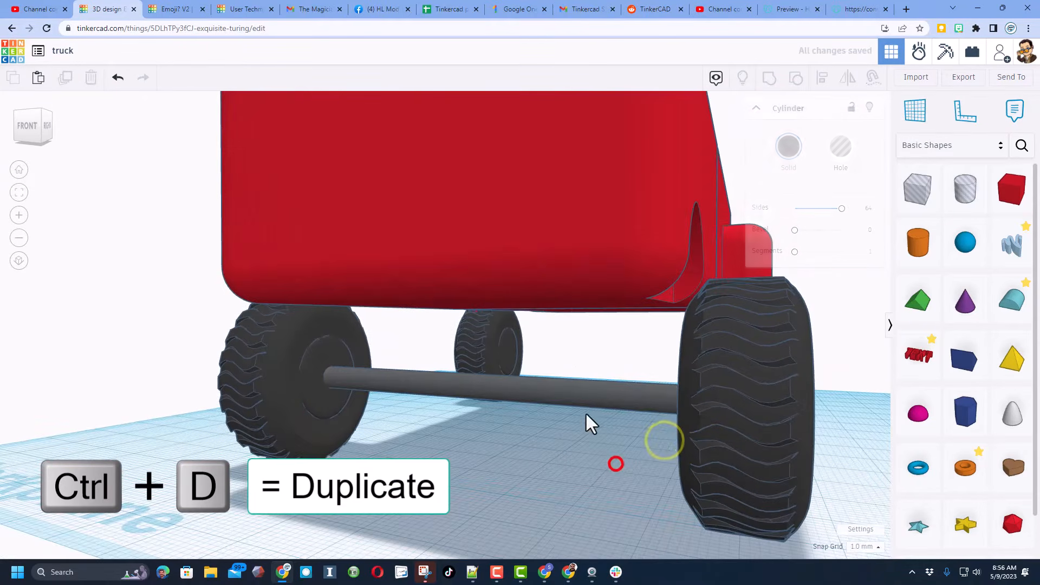
left_click(583, 397)
left_click(549, 388)
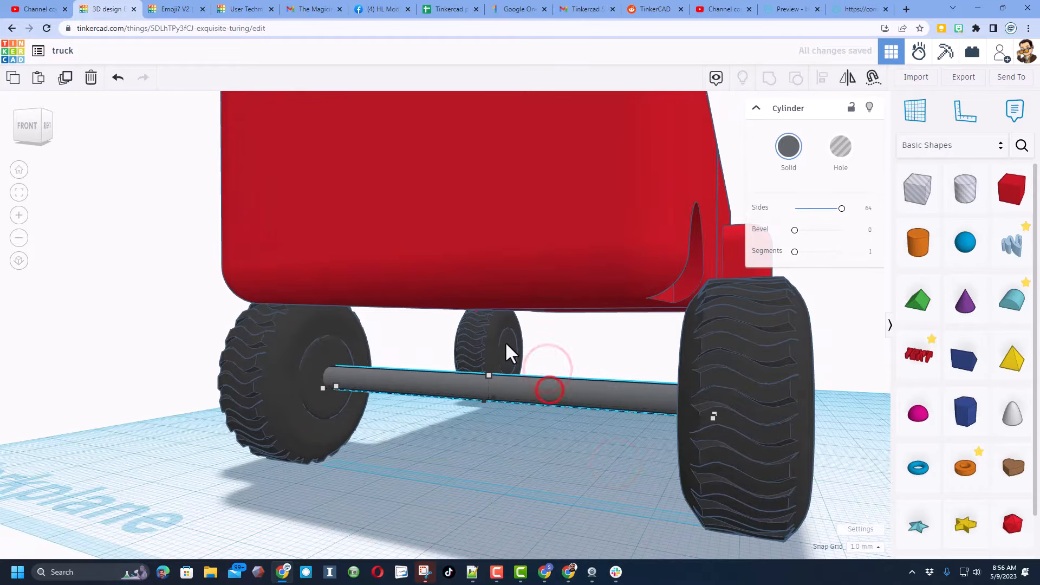
left_click(506, 335, "shift")
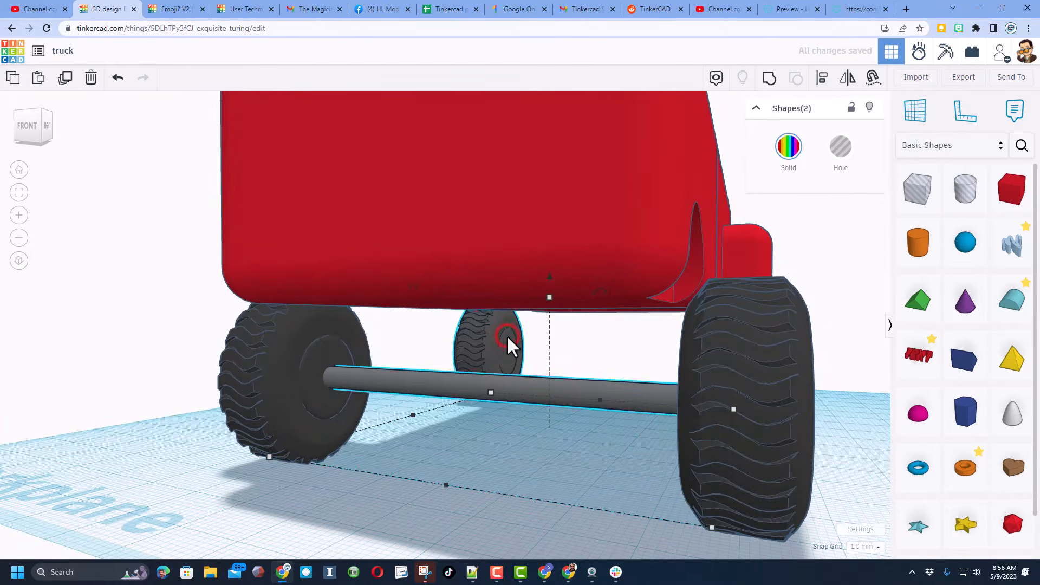
left_click(823, 77)
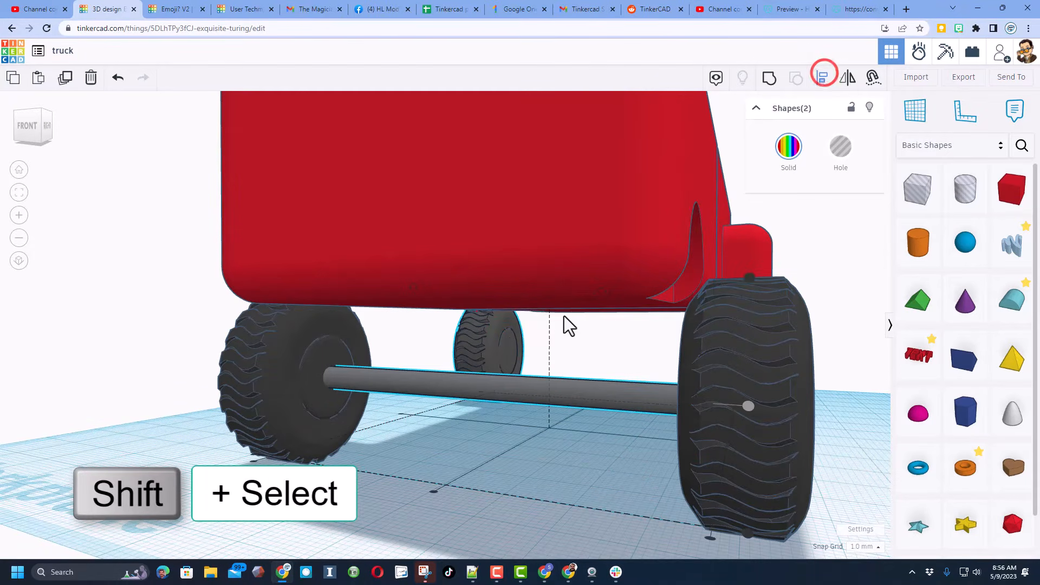
left_click(471, 337)
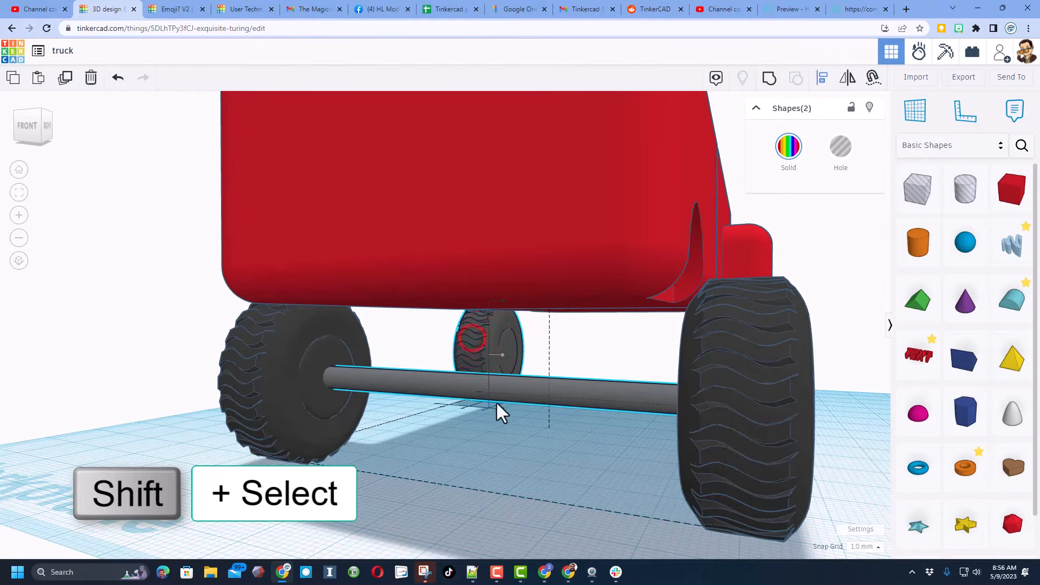
left_click(17, 115)
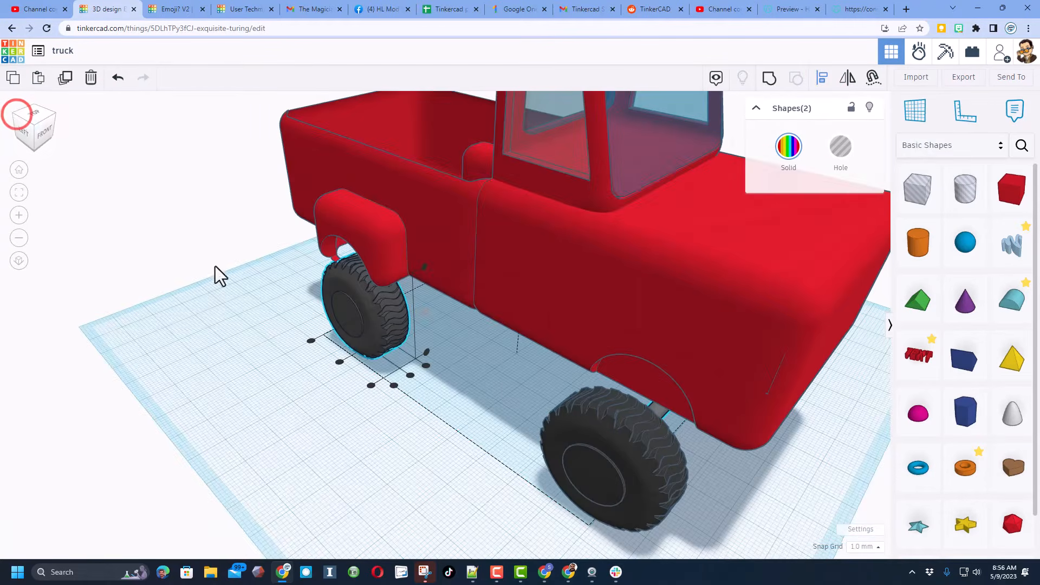
left_click(336, 361)
left_click(411, 394)
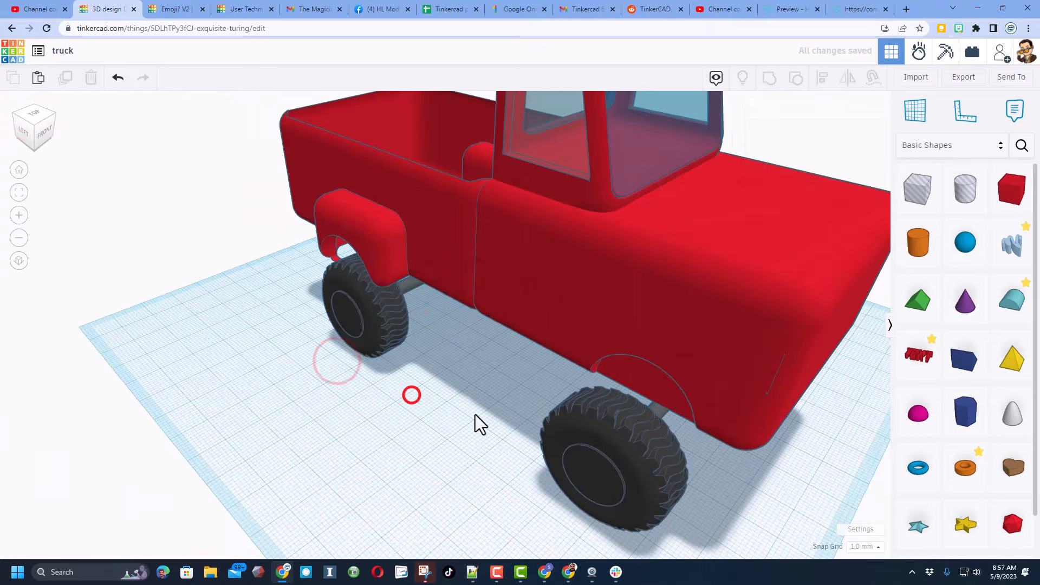
- Search the community shape generators for "spring" and place the dark grey coil spring on the workplane by the truck's front
right_click_drag(468, 408, 522, 382)
scroll(430, 378, "down", 3)
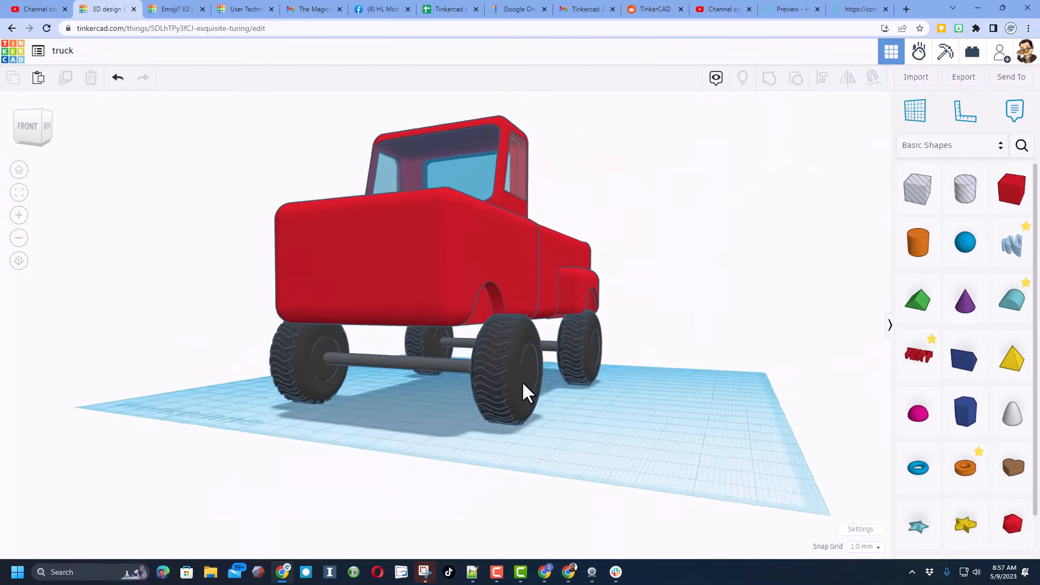
left_click(1018, 148)
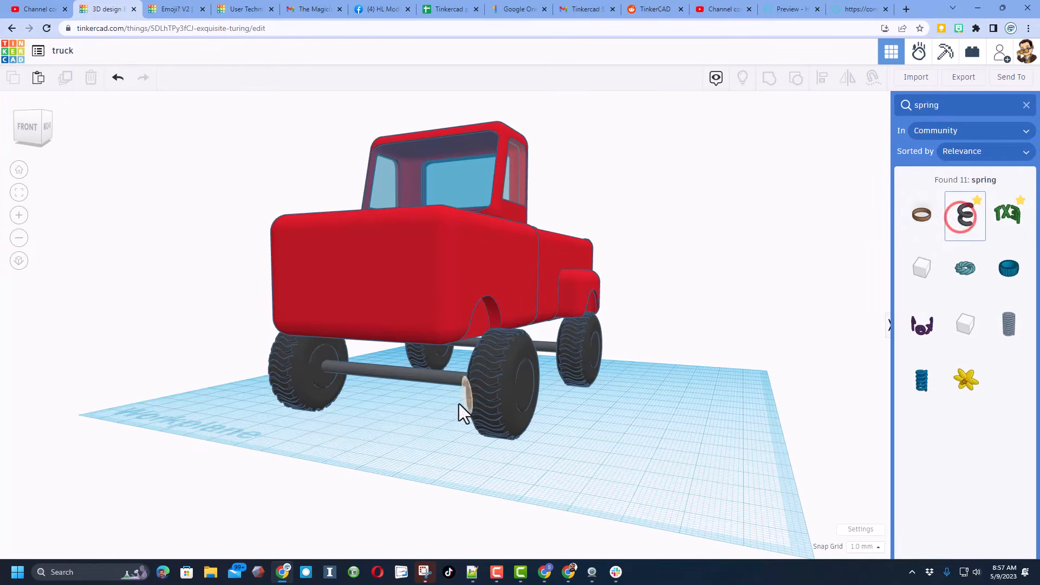
left_click_drag(460, 405, 407, 456)
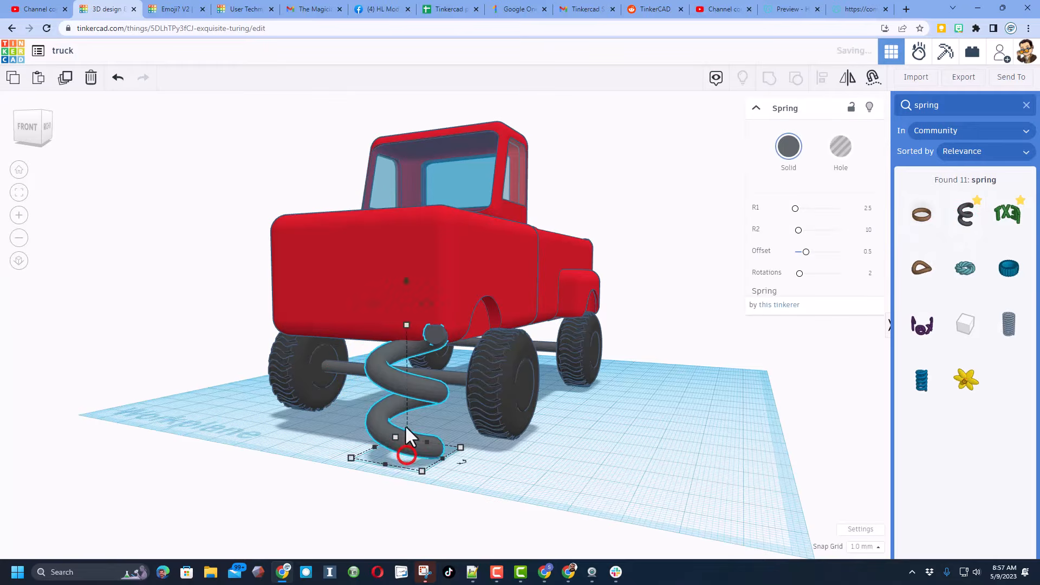
- Scale the spring down proportionally to 13.50 mm high and set its rotations to 4
left_click_drag(405, 324, 403, 397, "shift")
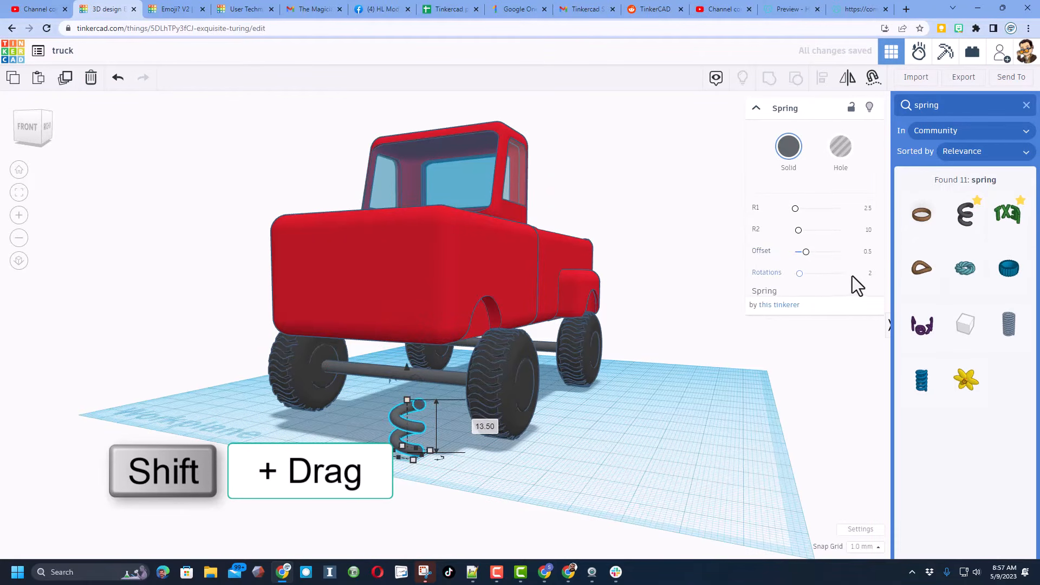
left_click(871, 276)
type("4")
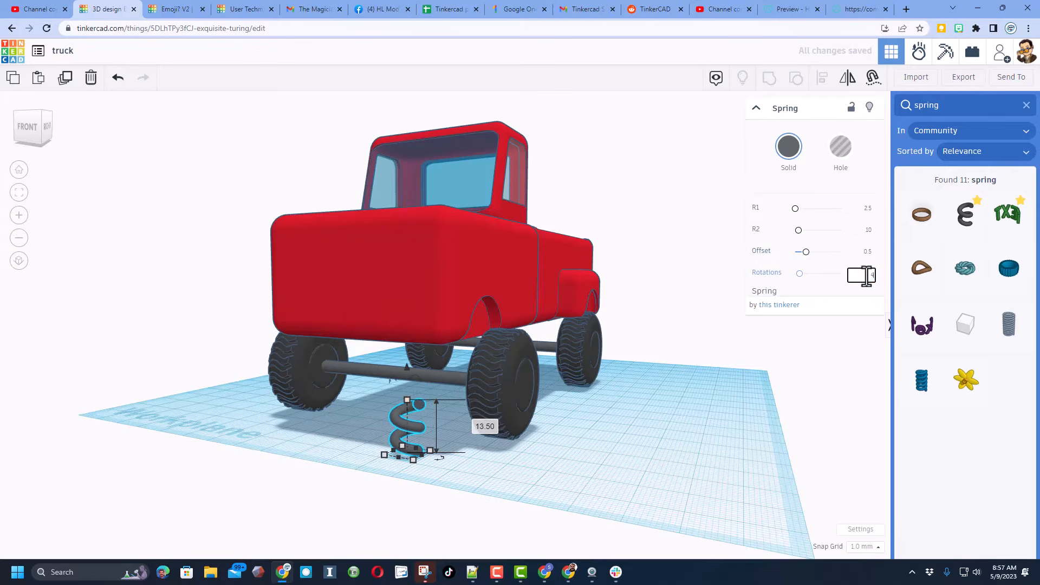
key("Return")
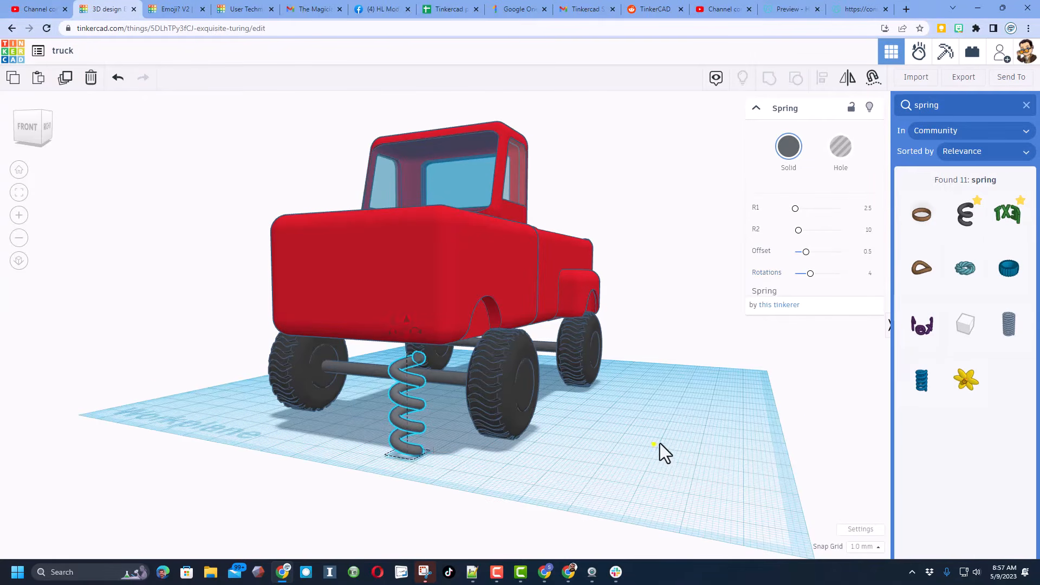
- Tilt the spring toward the truck's centre and raise it so its base rests on the front axle beside the wheel
right_click_drag(655, 446, 681, 420)
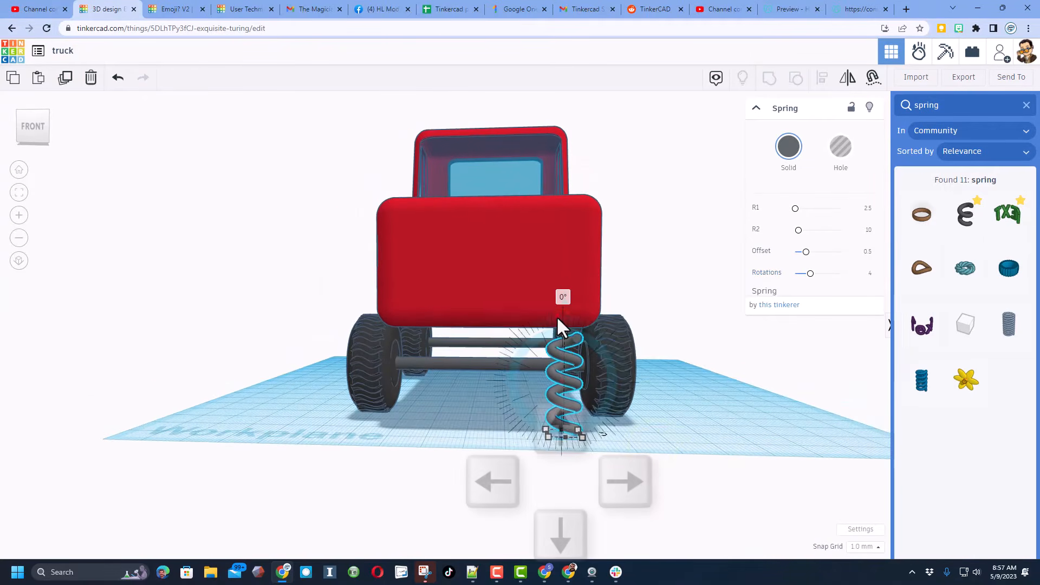
left_click_drag(557, 317, 541, 333)
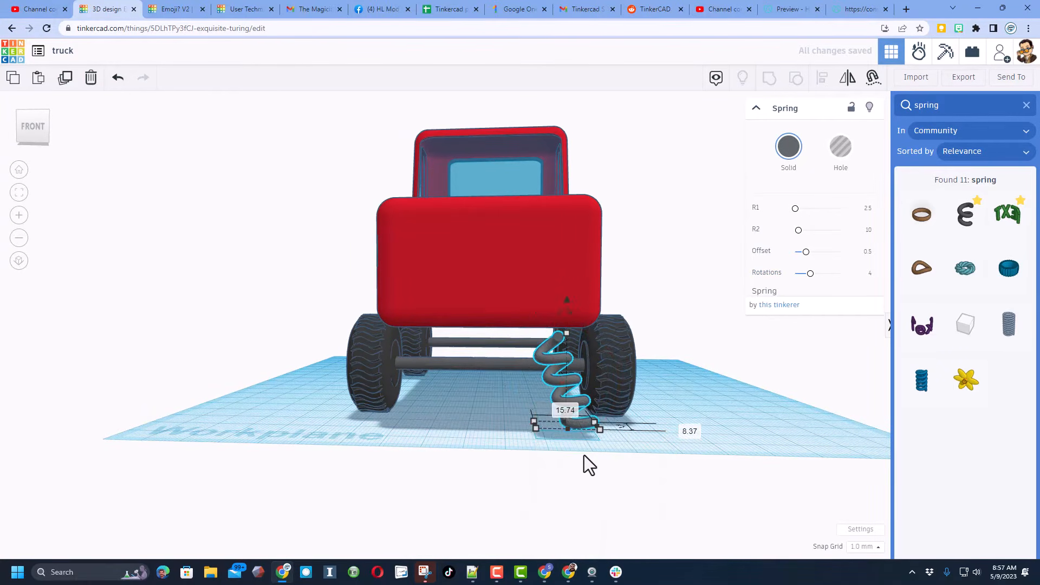
key("ctrl+Up")
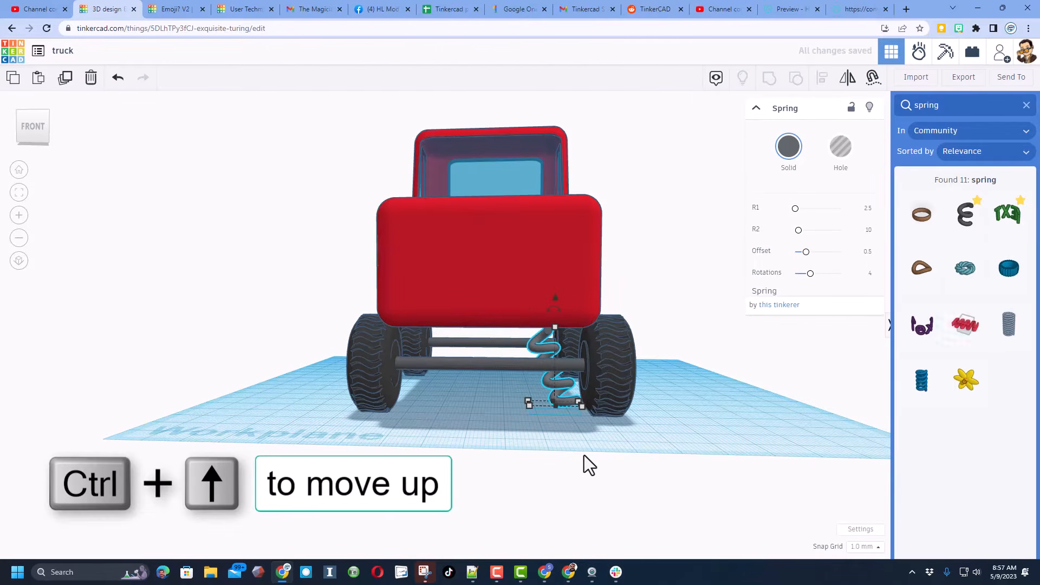
key("ctrl+Up")
key("ctrl+Up")
key("ctrl+Up")
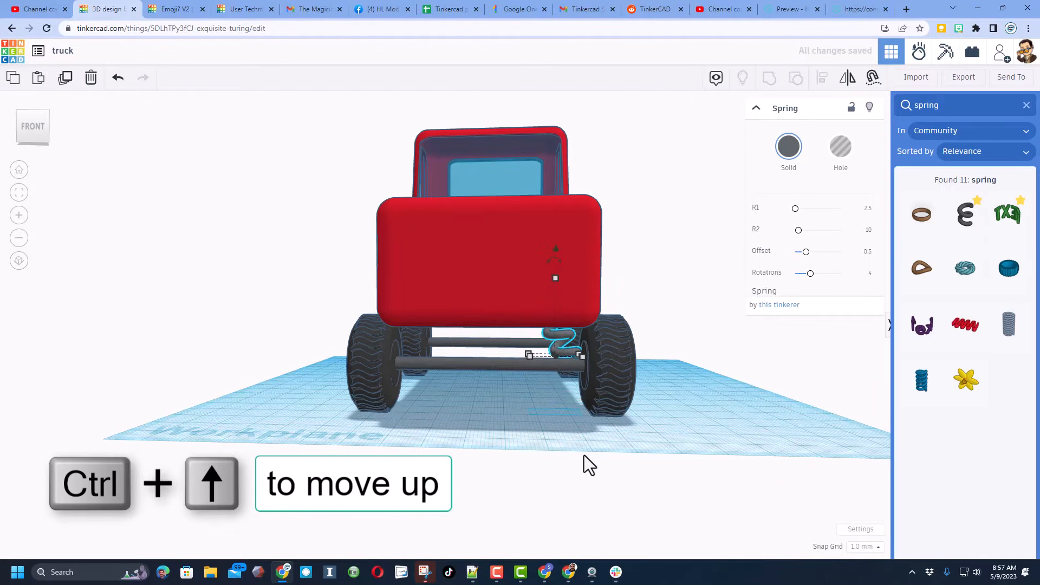
key("ctrl+Down")
key("ctrl+Down")
key("ctrl+Down")
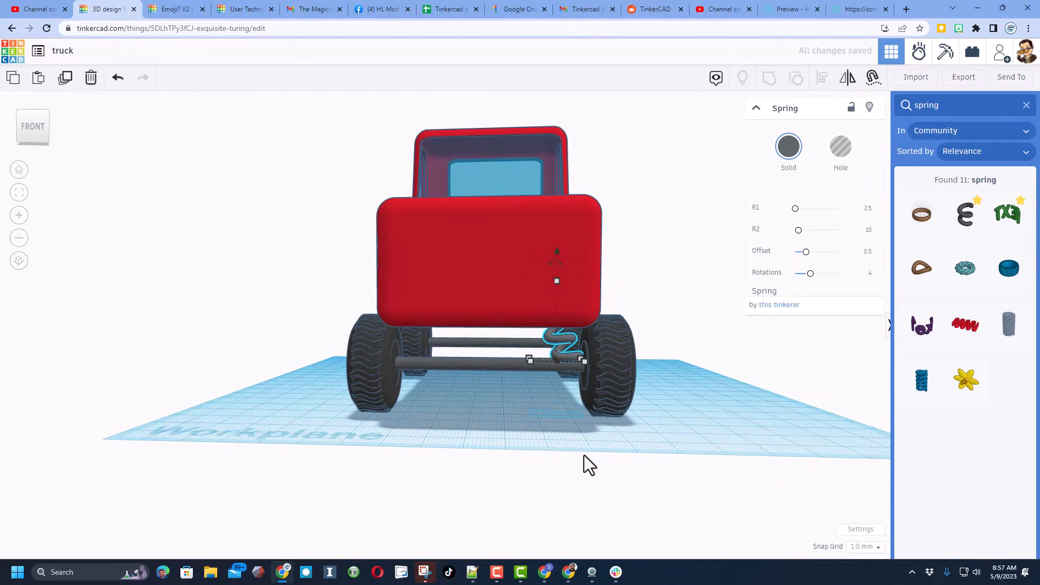
- Duplicate the spring and move the copy along the front axle to the opposite wheel
key("ctrl+d")
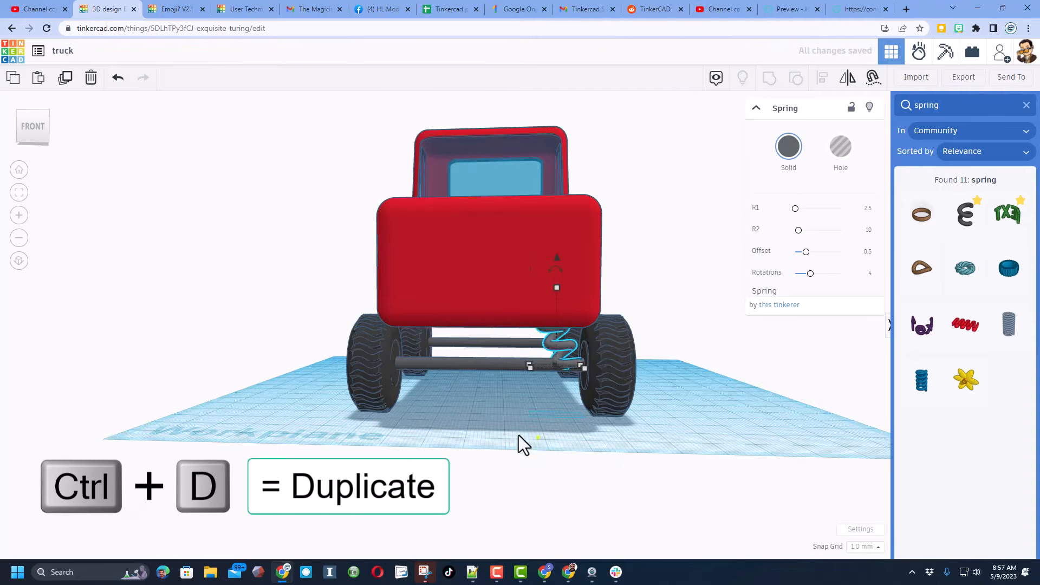
mouse_move(518, 434)
right_mouse_down()
mouse_move(332, 412)
mouse_move(525, 442)
mouse_move(529, 421)
right_mouse_up()
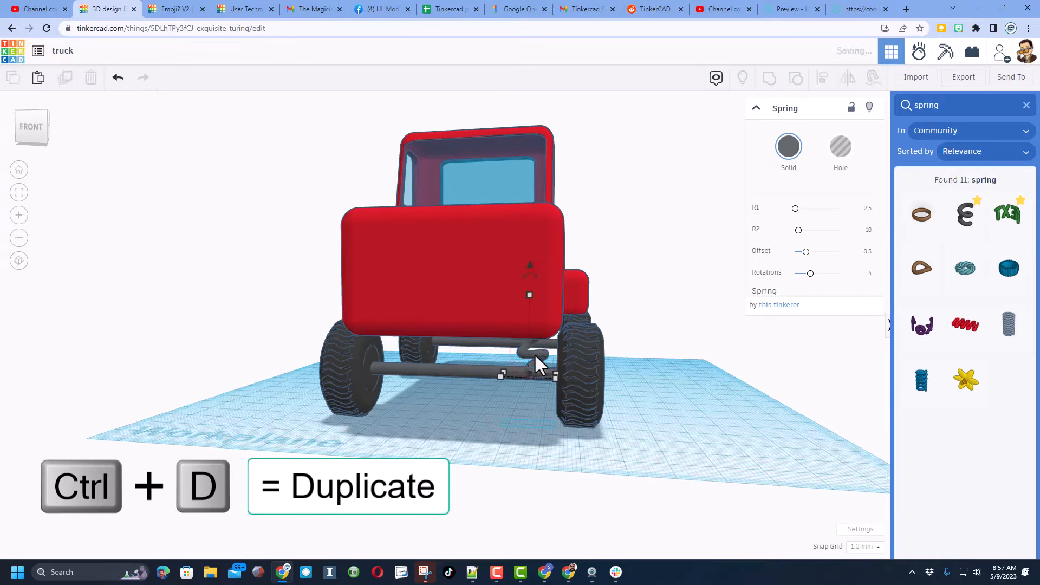
key("shift+Left")
key("shift+Left")
key("shift+Left")
key("shift+Left")
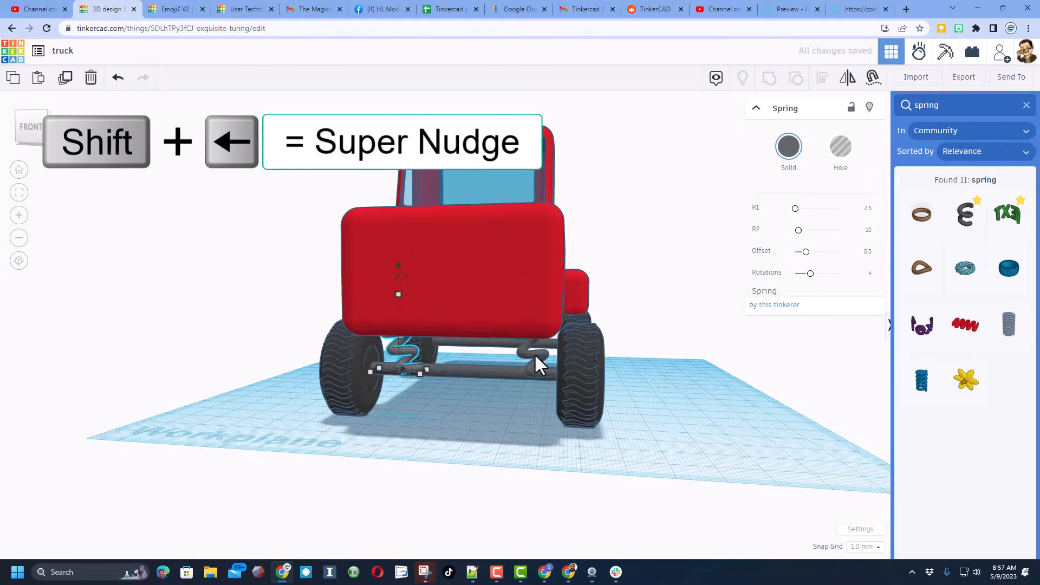
- Mirror the copied spring across the truck's width so it leans inward like its counterpart
left_click(851, 107)
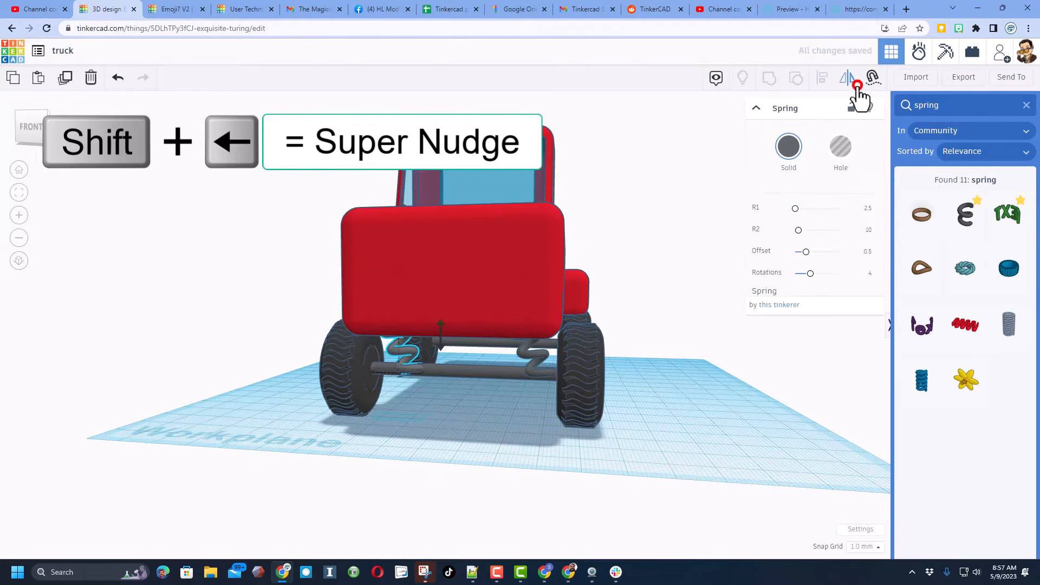
left_click(44, 111)
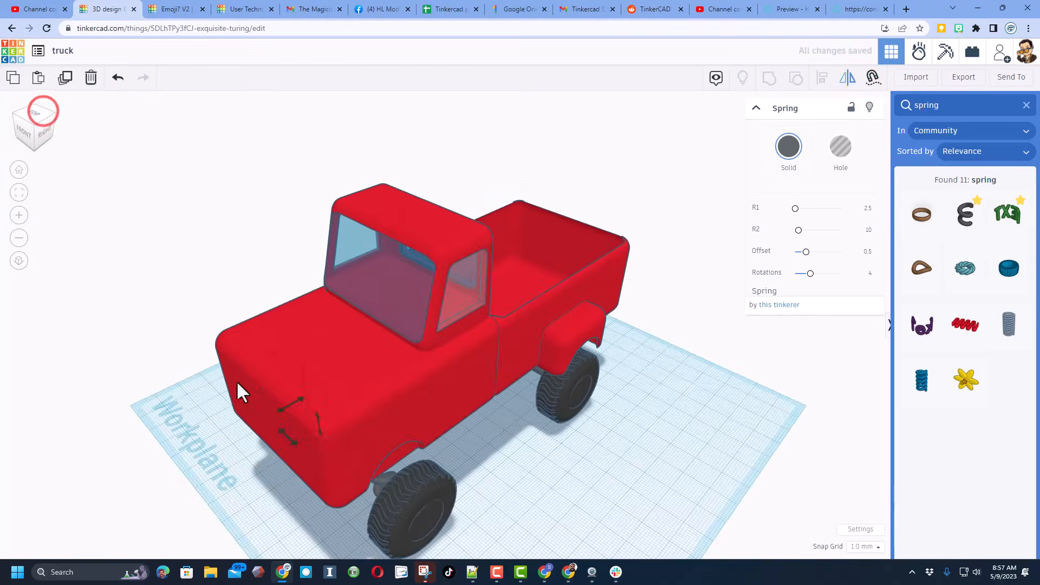
right_click_drag(249, 494, 343, 443)
left_click(403, 430)
- Hide the truck's red lower body to expose the axles and springs
left_click(473, 274)
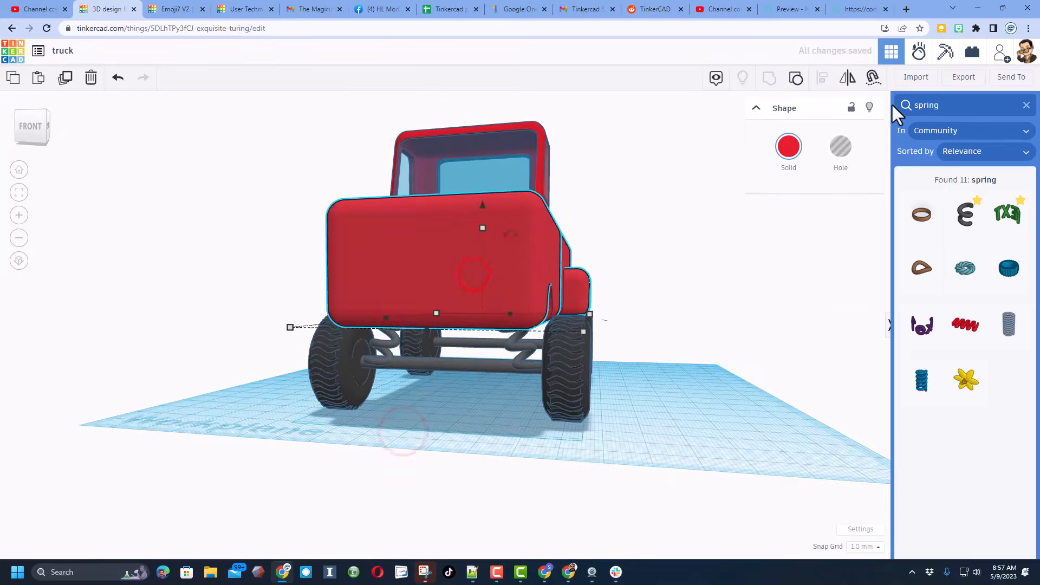
left_click(867, 108)
right_click_drag(665, 310, 704, 363)
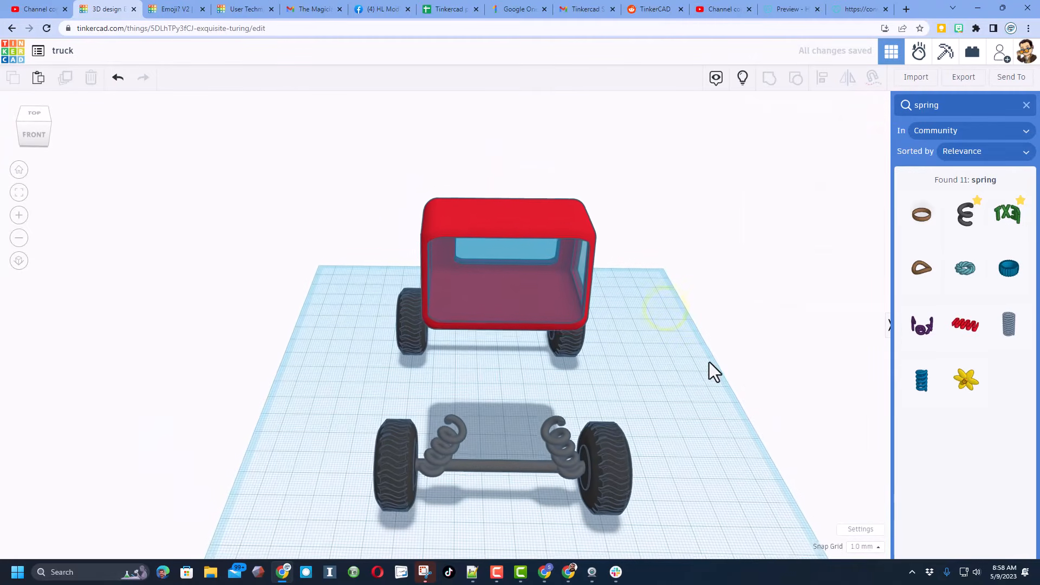
- Nudge the two front springs individually so each sits properly on the axle next to its wheel
left_click(437, 441)
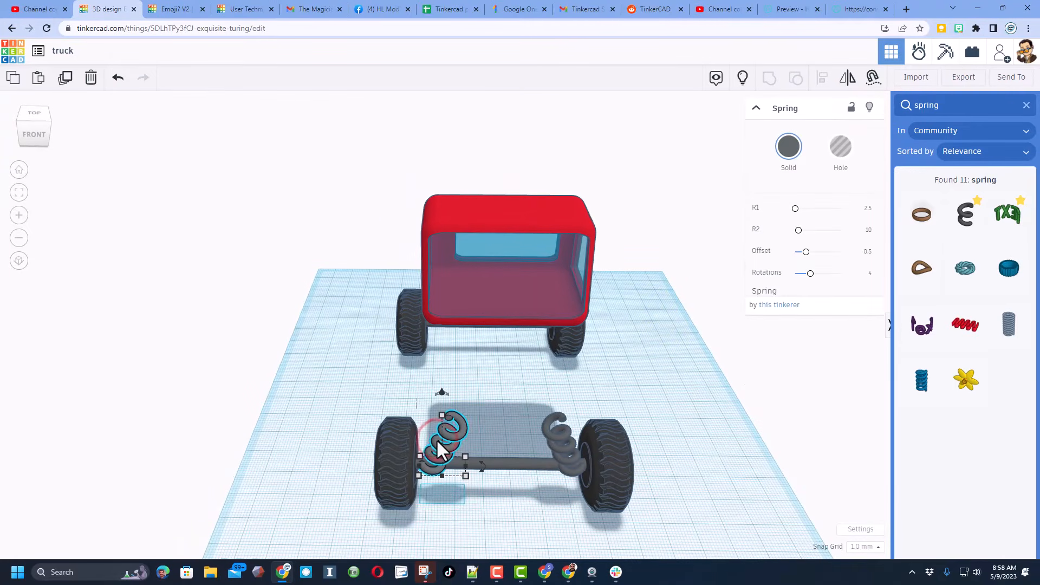
key("Left")
key("Left")
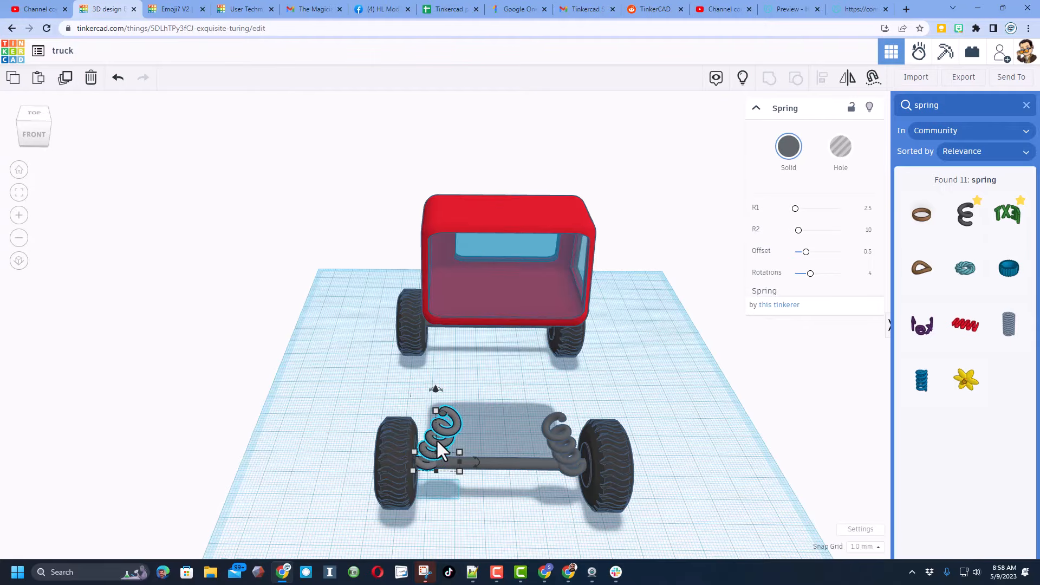
left_click(576, 461)
right_click_drag(536, 418, 558, 436)
key("Up")
key("Up")
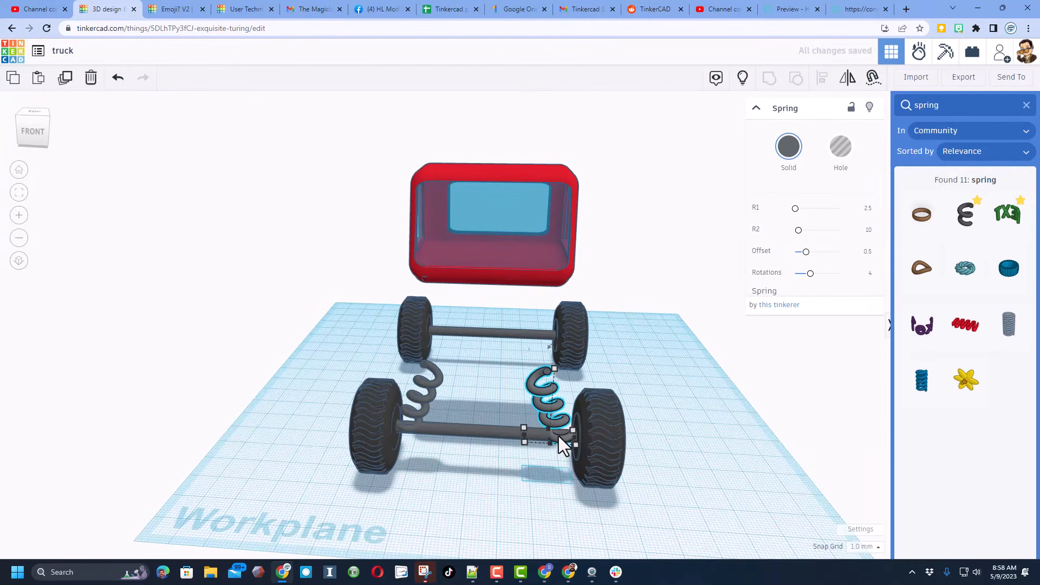
- Duplicate both front springs together and move the copies back onto the rear axle
left_click(424, 382, "shift")
key("ctrl+d")
key("shift+Up")
key("shift+Up")
key("shift+Up")
key("shift+Up")
key("shift+Up")
key("shift+Up")
key("shift+Up")
key("shift+Up")
key("shift+Up")
key("shift+Up")
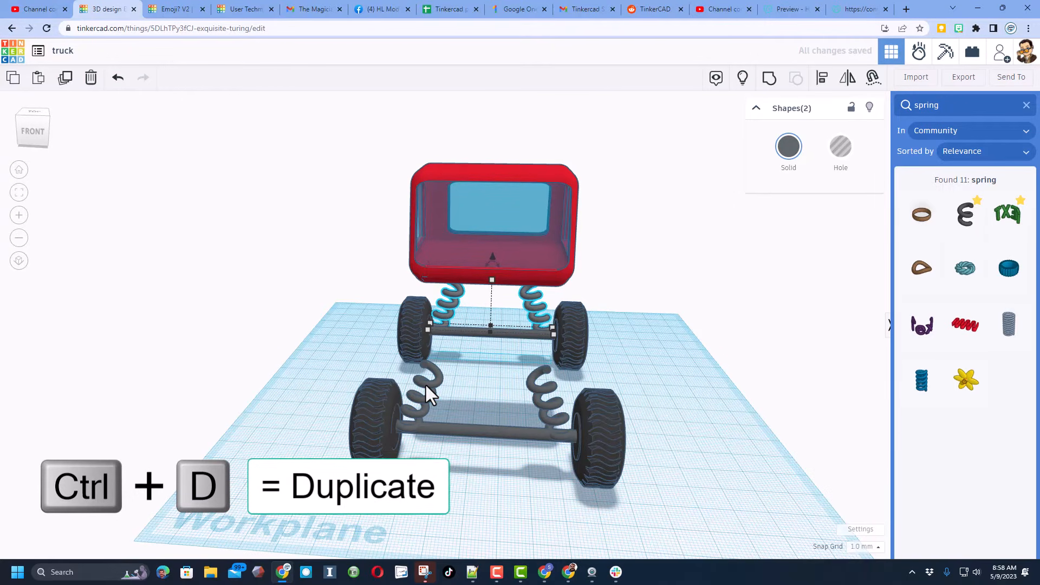
- Show the hidden body again and raise the whole truck body and cab higher above the wheels
left_click(675, 237)
left_click(742, 77)
right_click_drag(737, 330, 424, 273)
left_click_drag(271, 226, 623, 268)
key("ctrl+Up")
key("ctrl+Up")
key("ctrl+Up")
key("ctrl+Up")
key("ctrl+Up")
key("ctrl+Up")
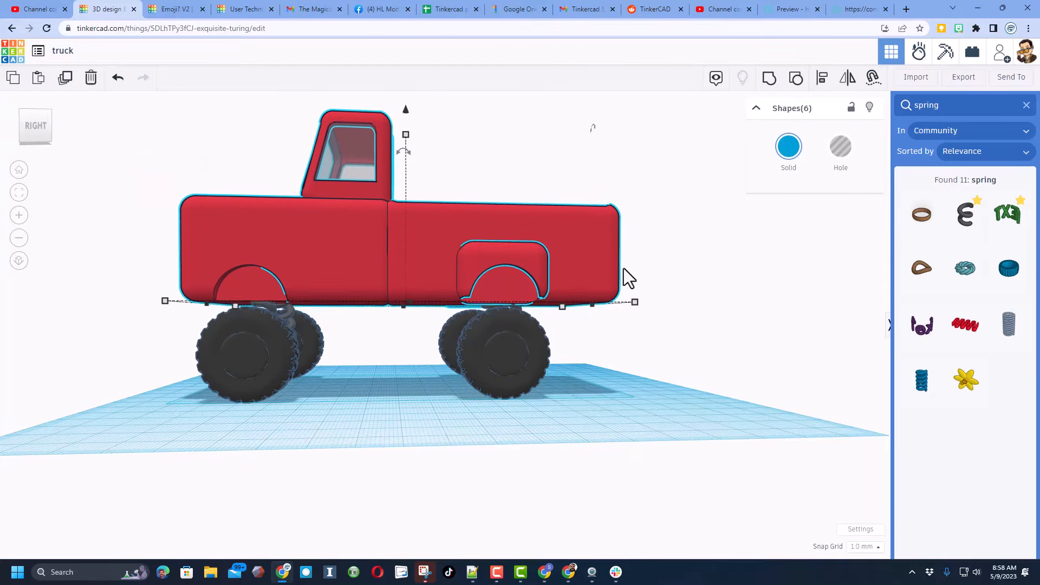
- Shorten the rear springs that poke up through the floor of the truck bed
right_click_drag(630, 261, 359, 386)
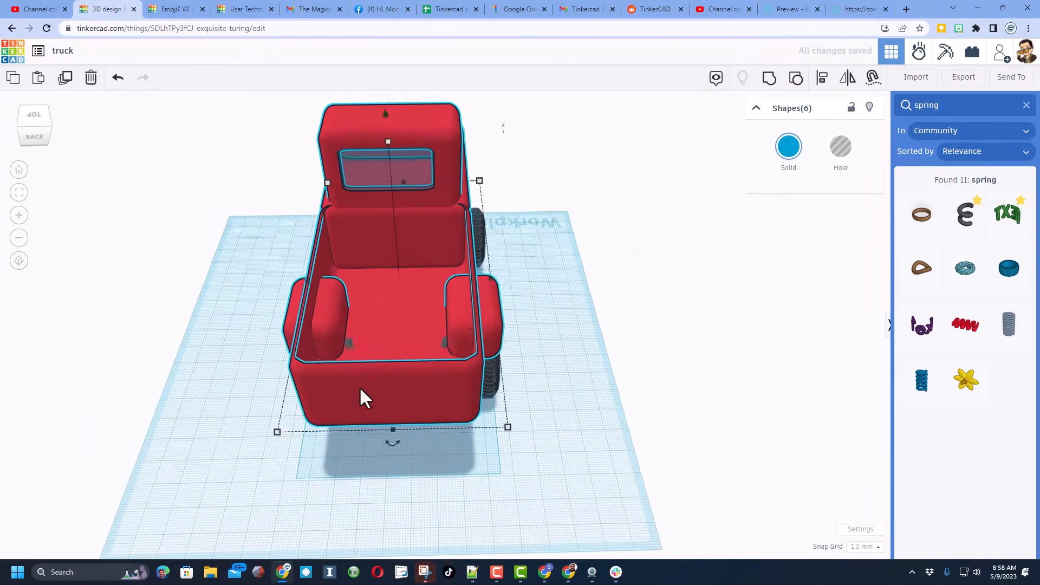
left_click(349, 344)
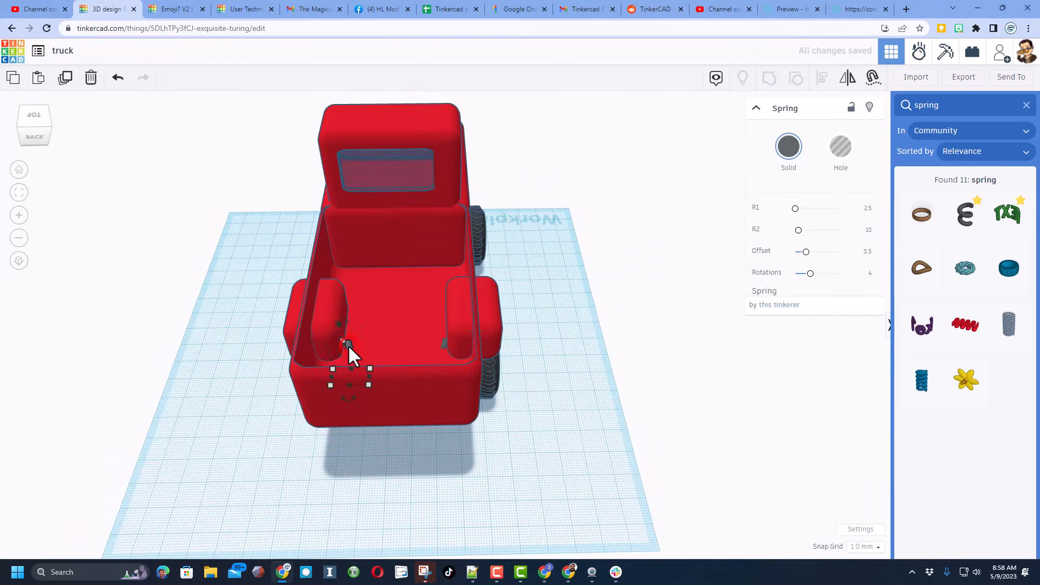
scroll(348, 344, "up", 1)
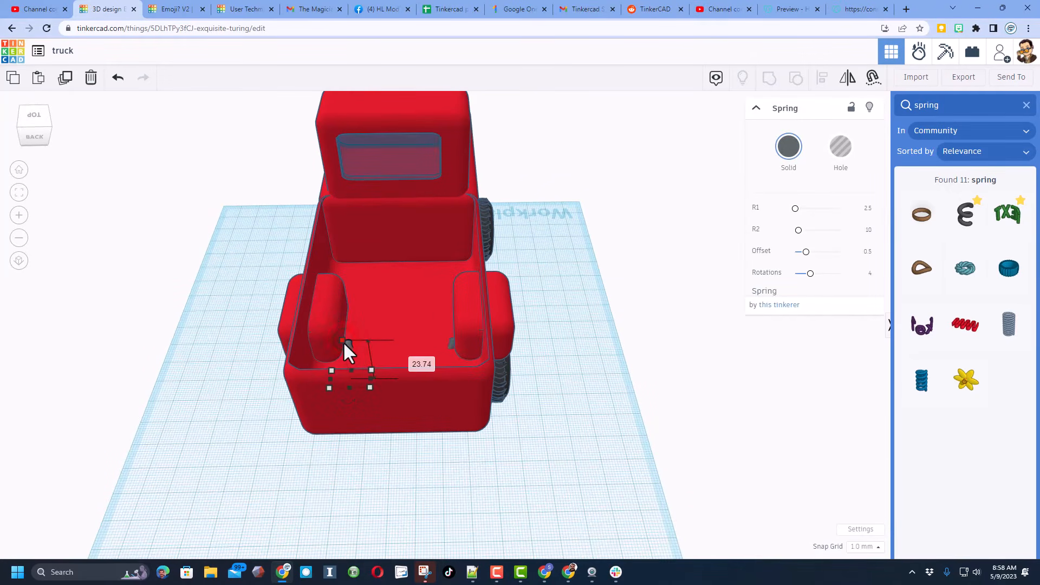
left_click_drag(344, 341, 453, 346)
left_click(188, 363)
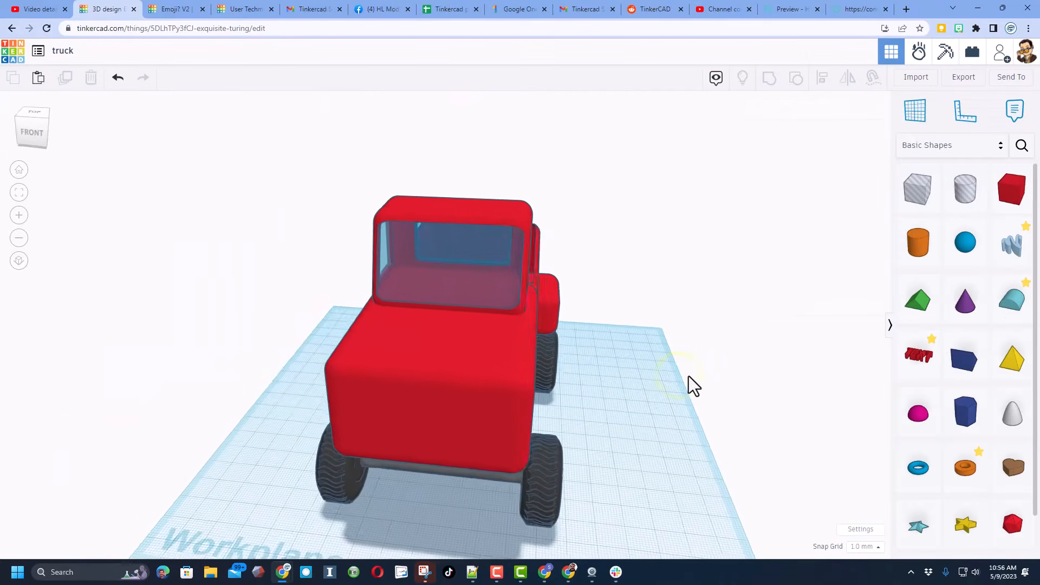
right_click_drag(688, 376, 656, 368)
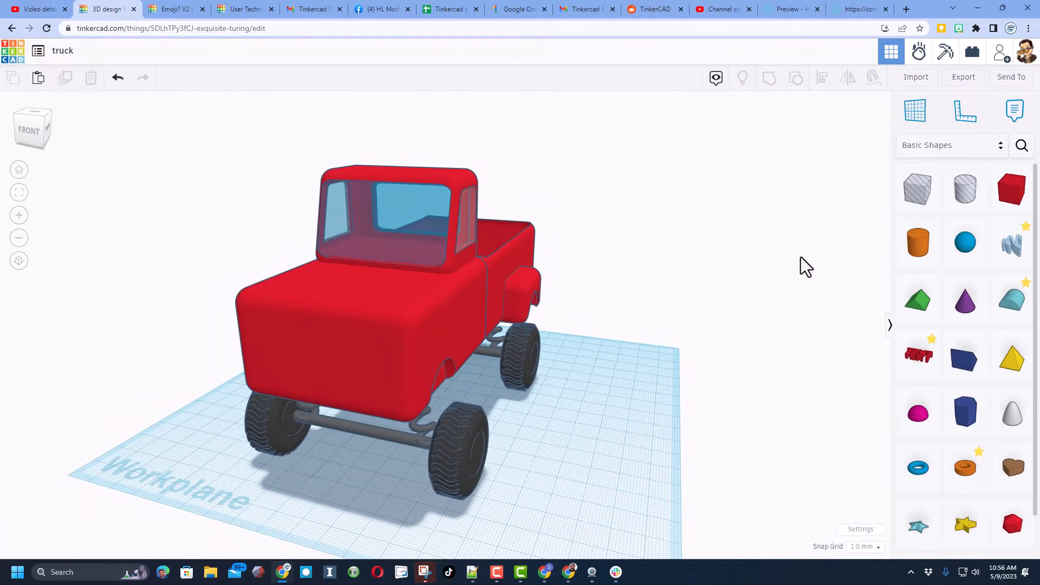
- Place a 20 mm box hole on the truck's hood, move it back into the cab area and hide the cab
left_click_drag(918, 190, 357, 274)
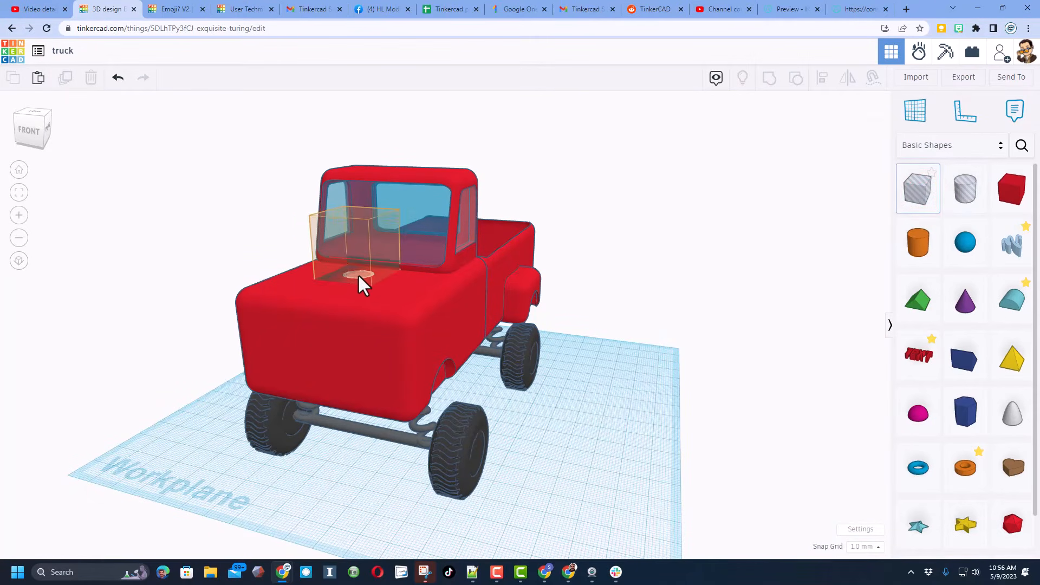
right_click_drag(357, 274, 303, 297)
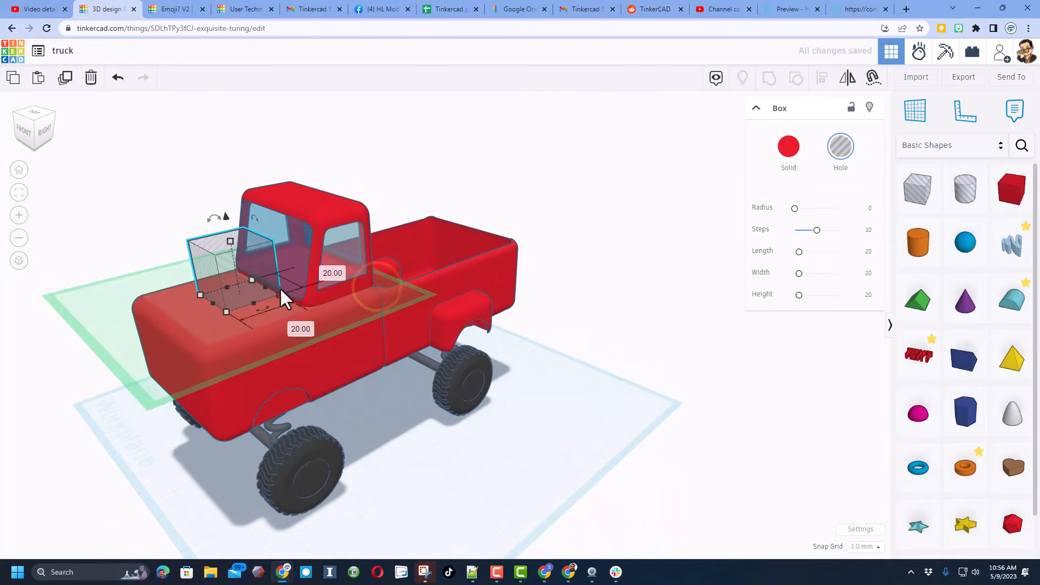
left_click_drag(276, 261, 320, 217)
left_click(320, 218)
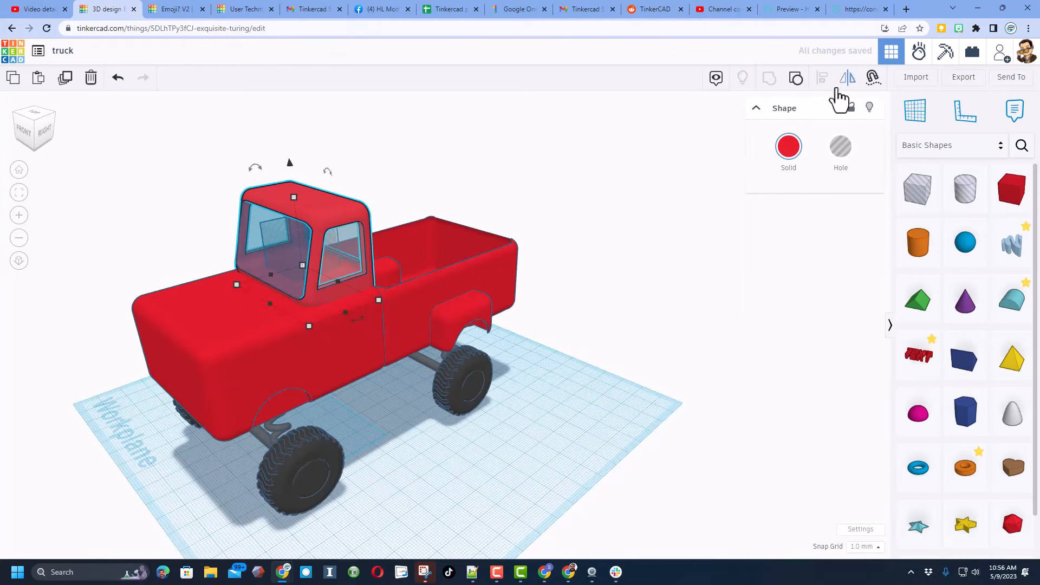
left_click(870, 106)
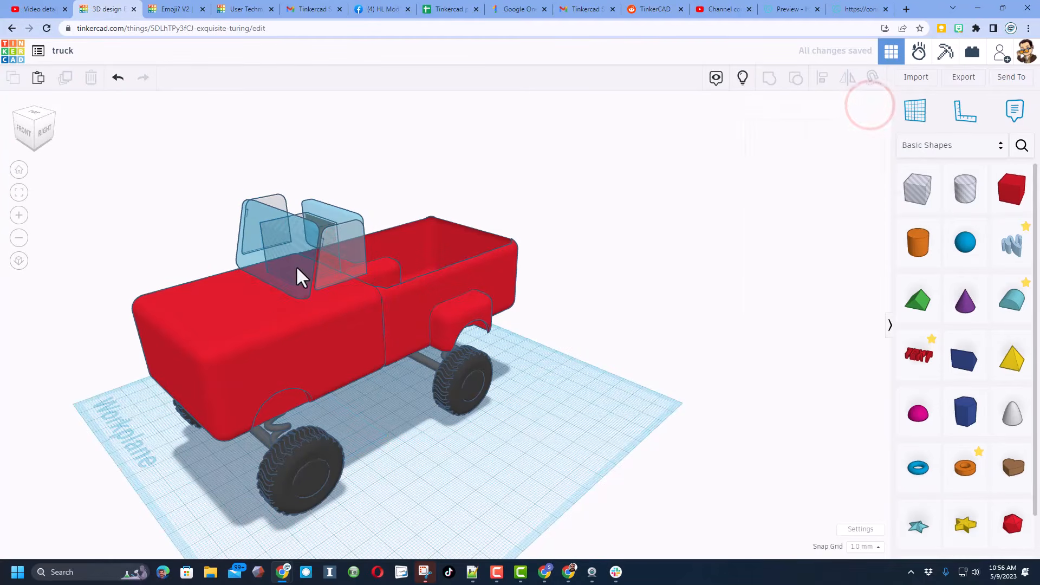
- Stretch the box hole lengthwise and sideways to cover the area between the cab windows, about 51 mm wide
right_click_drag(412, 234, 285, 286)
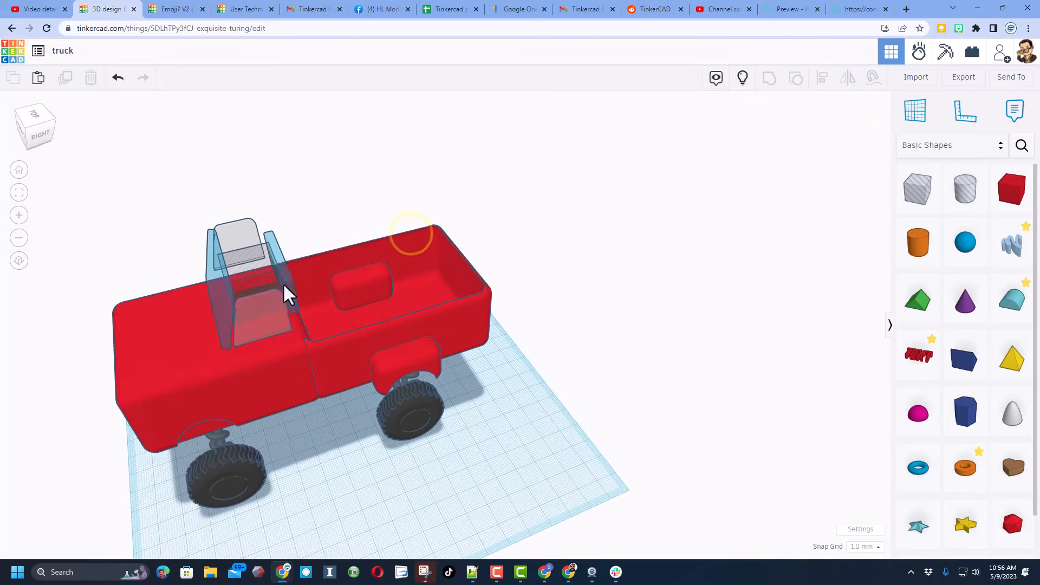
left_click(203, 304)
left_click(221, 294)
left_click(235, 285)
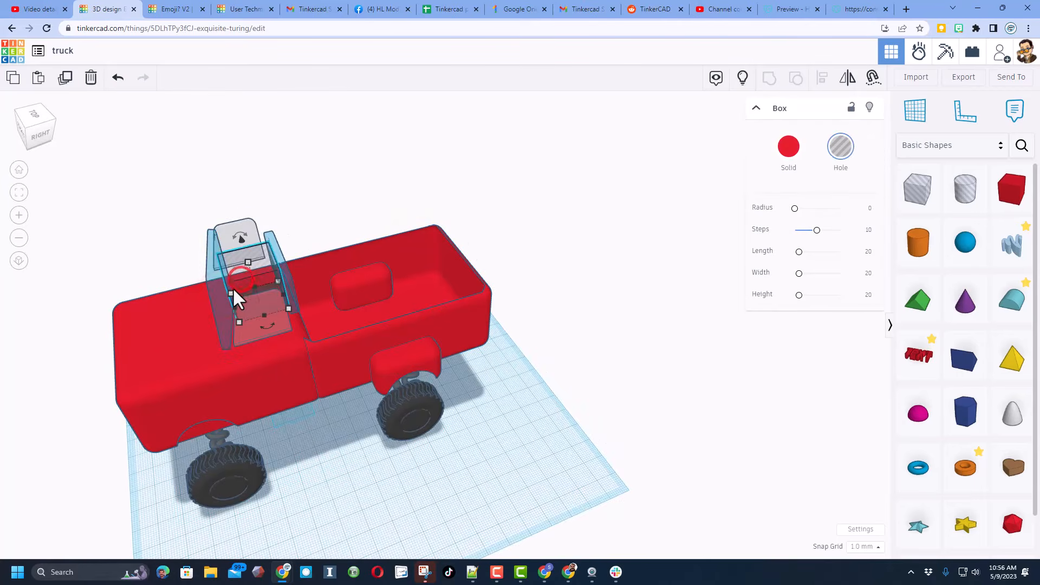
scroll(218, 333, "up", 5)
right_click_drag(214, 317, 234, 338)
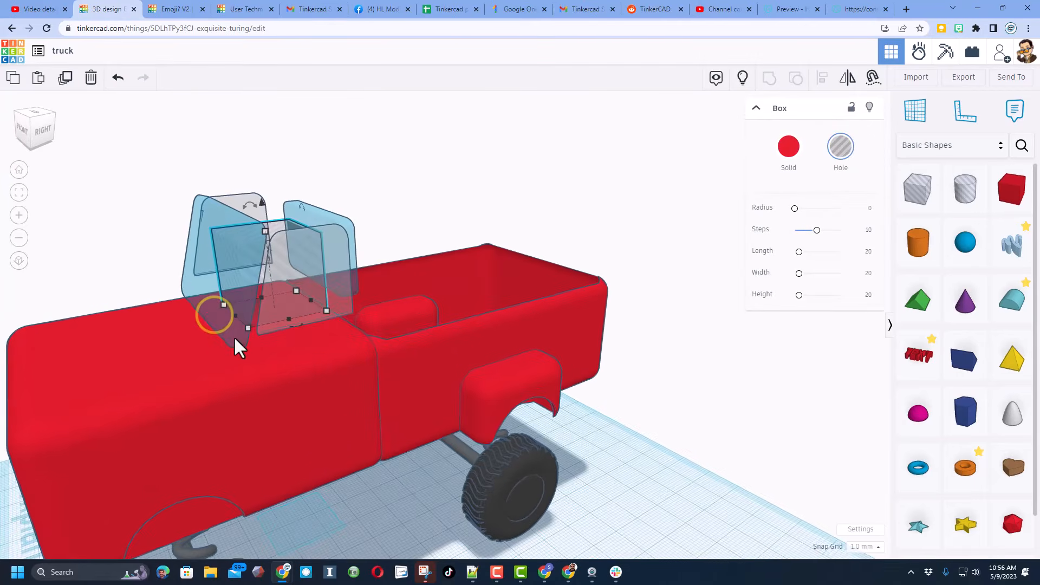
left_click_drag(234, 338, 214, 327)
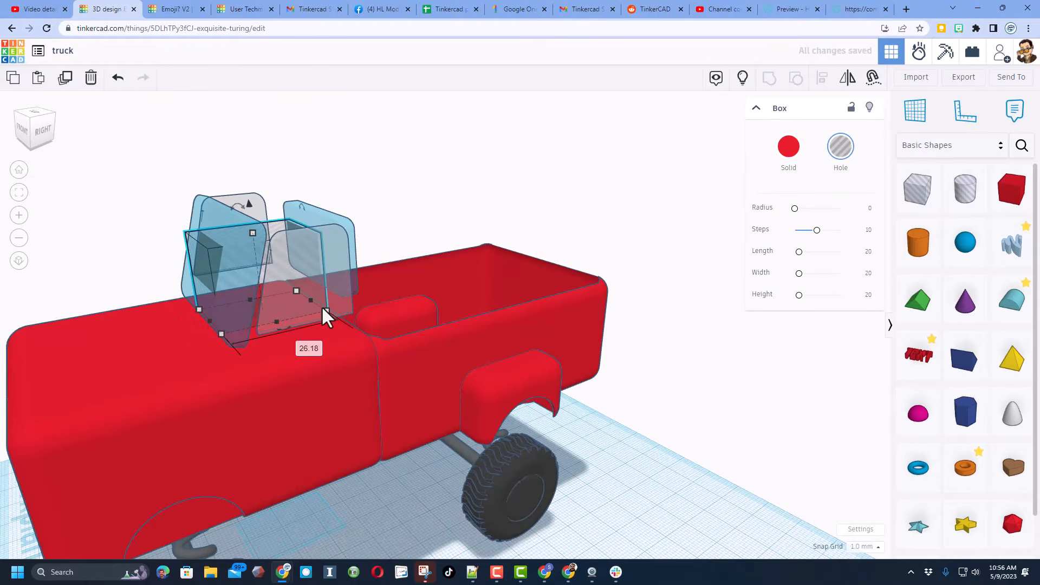
left_click_drag(311, 300, 299, 359)
right_click_drag(157, 360, 360, 366)
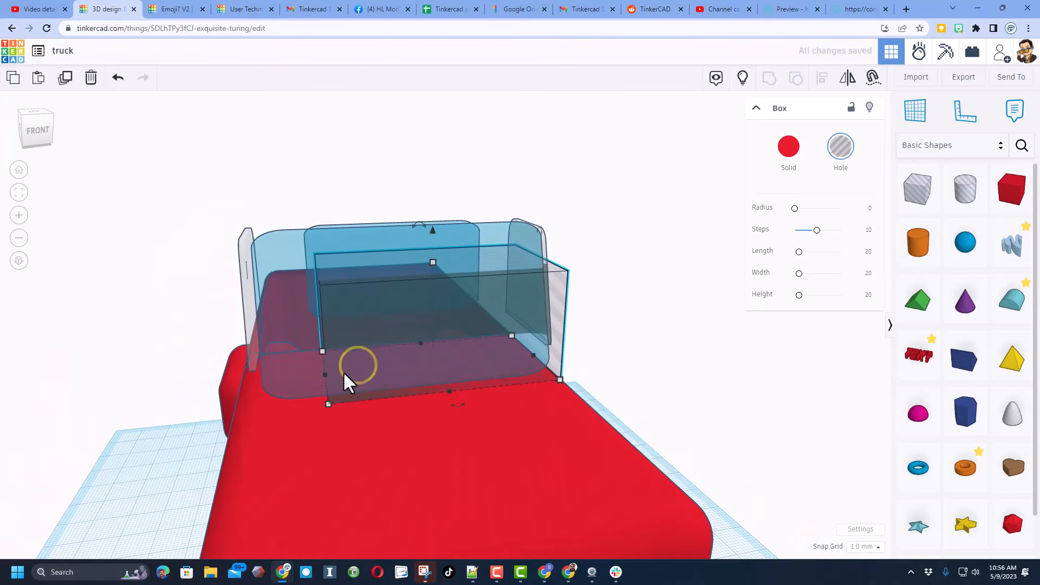
left_click_drag(326, 373, 272, 375)
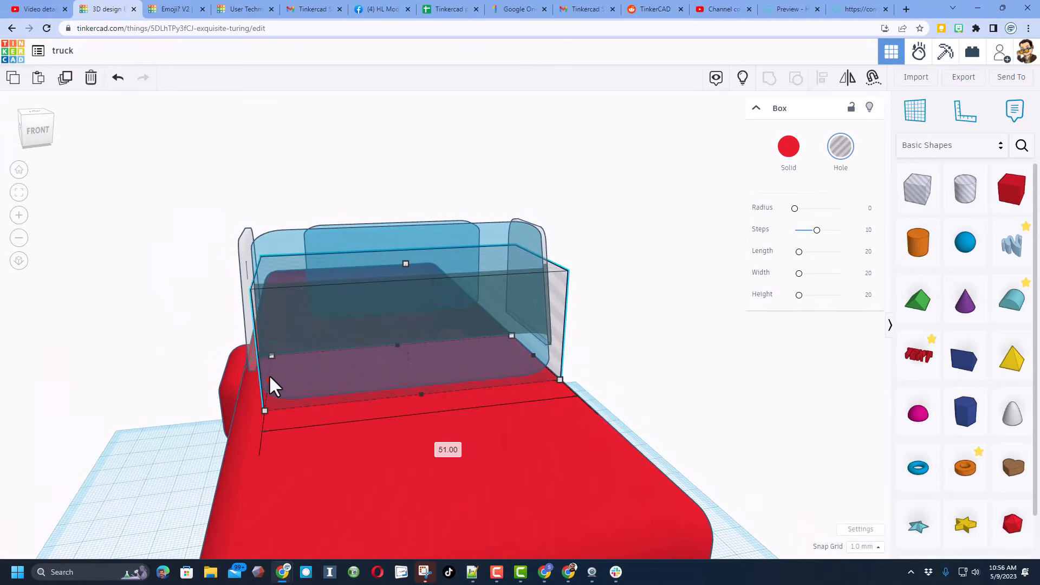
- Adjust the box hole's height and sink it down into the truck body beneath the cab windows
right_click_drag(748, 350, 299, 249)
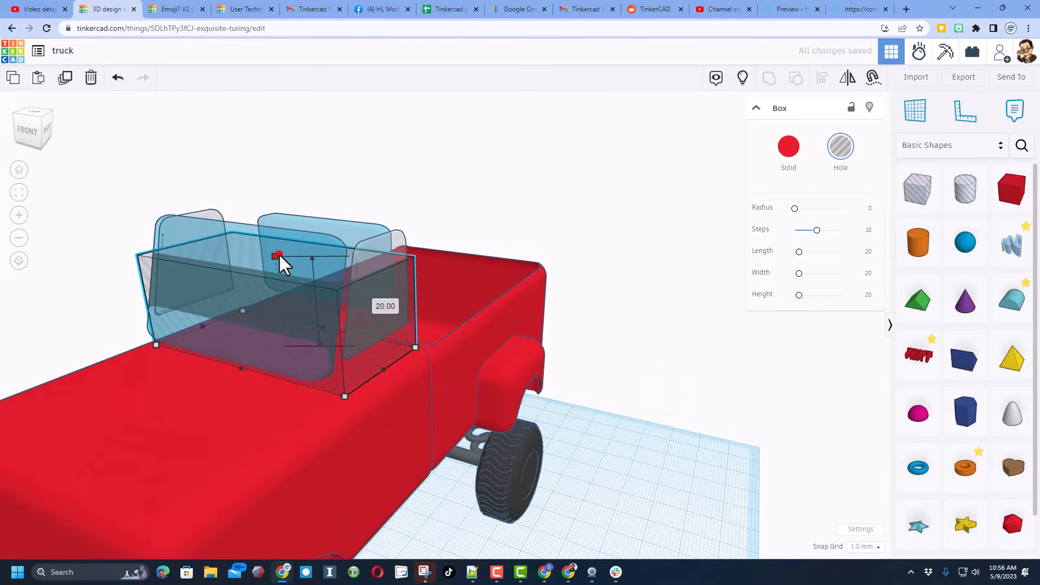
left_click_drag(279, 253, 293, 319)
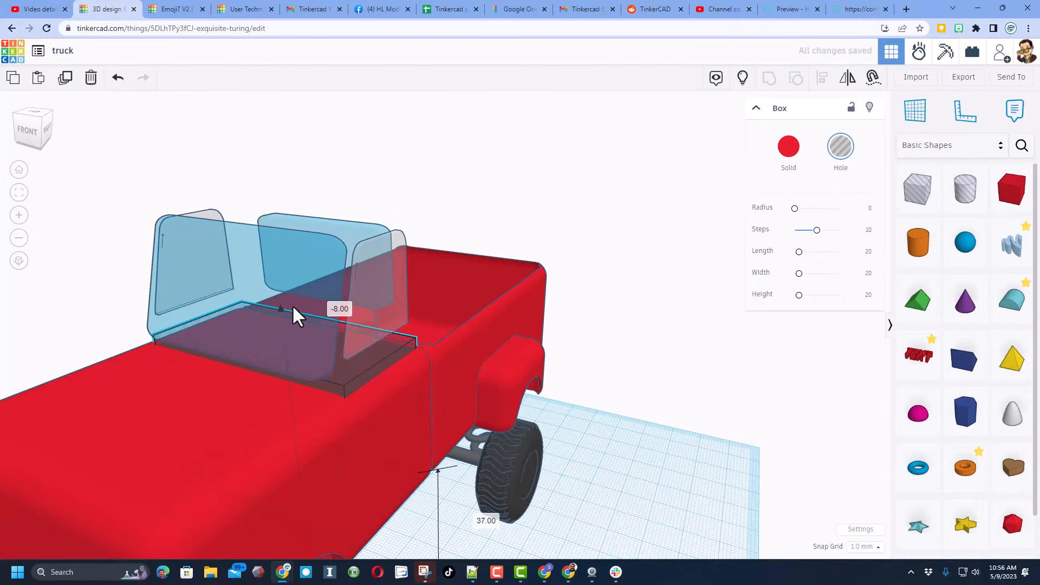
right_click_drag(290, 344, 169, 318)
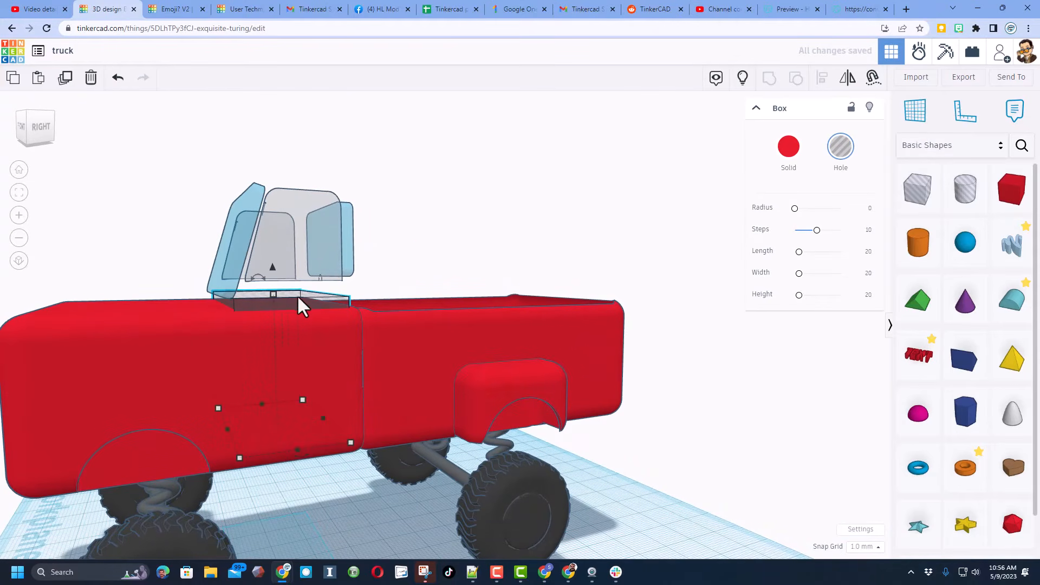
- Duplicate the box hole in place, raise one copy slightly and hide it
left_click(431, 254)
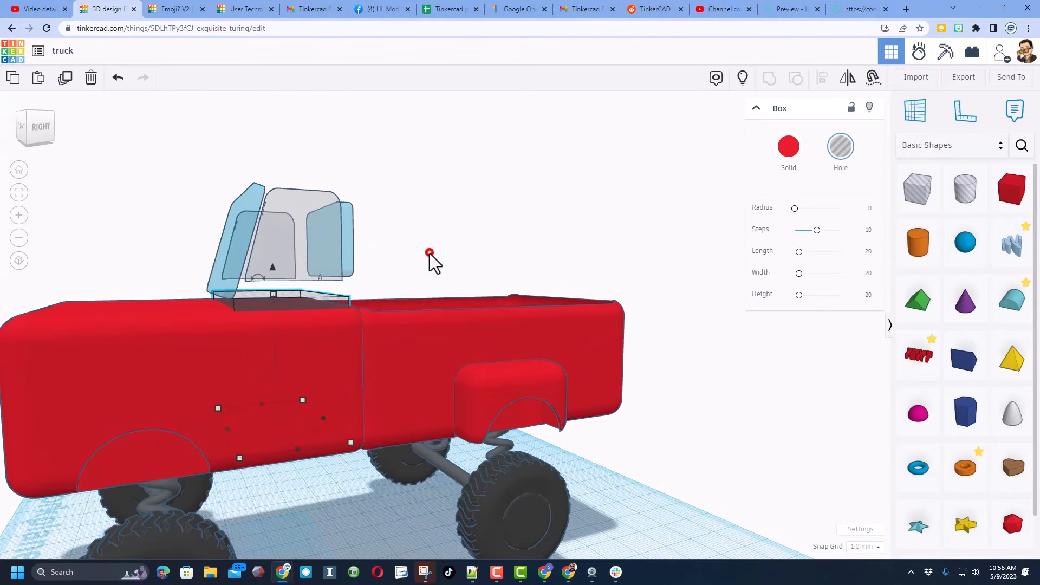
left_click(322, 300)
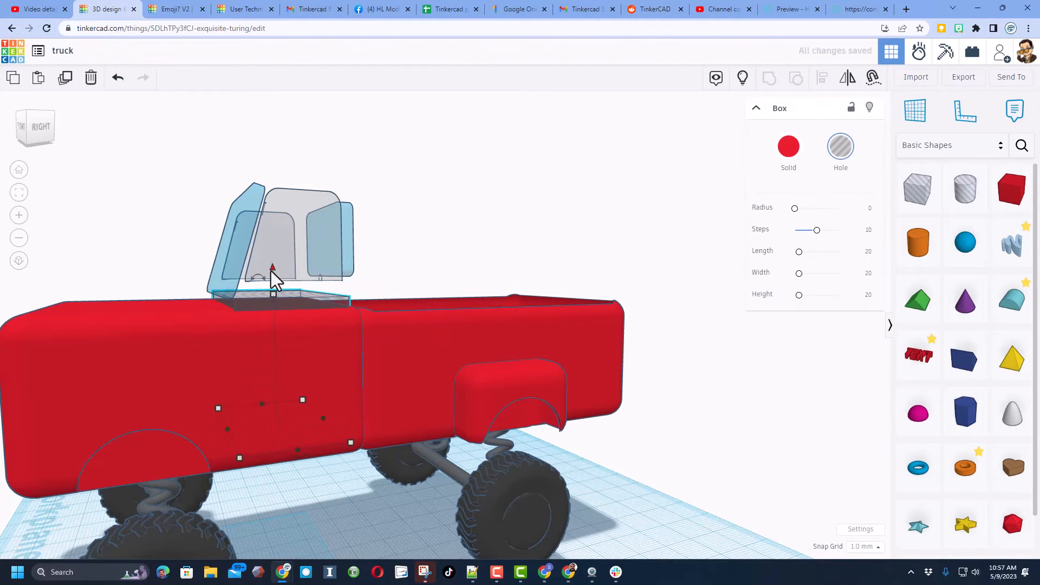
mouse_move(272, 269)
left_mouse_down()
mouse_move(287, 137)
mouse_move(273, 184)
mouse_move(281, 255)
left_mouse_up()
left_click(870, 107)
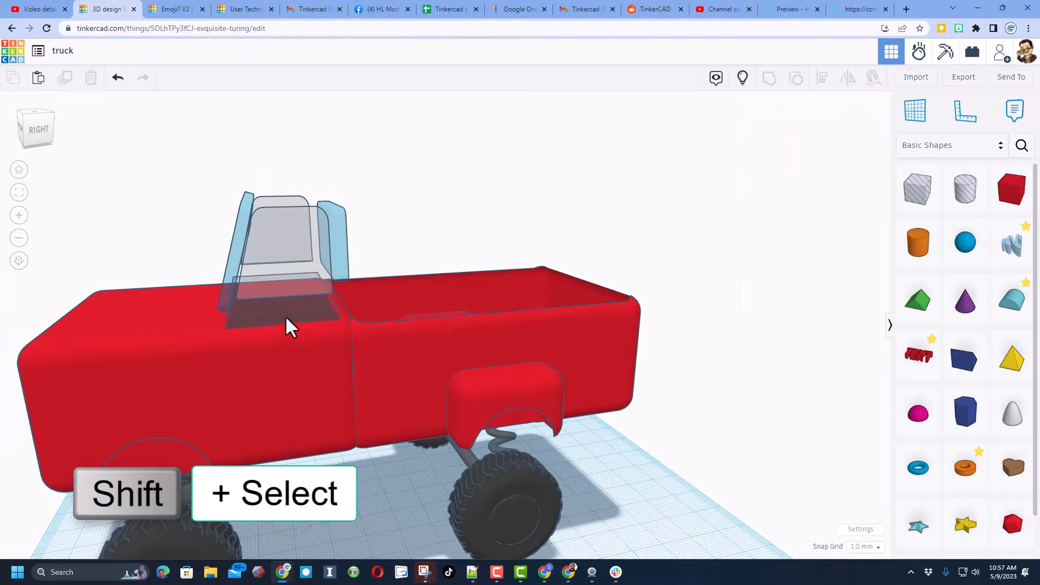
- Group the visible box hole with the truck body to cut an opening beneath the cab
left_click(286, 317, "shift")
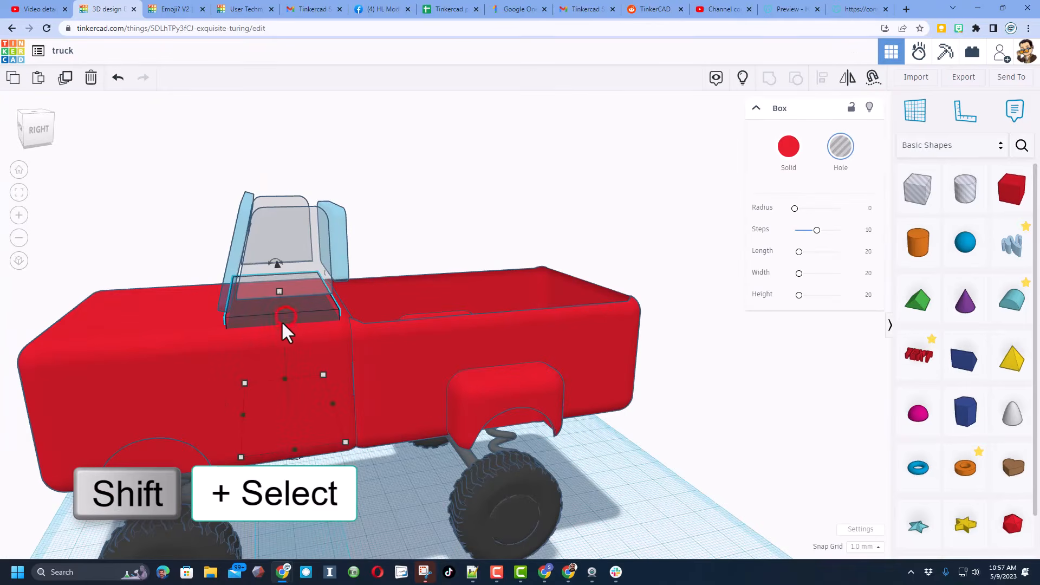
left_click(209, 386, "shift")
left_click(772, 78)
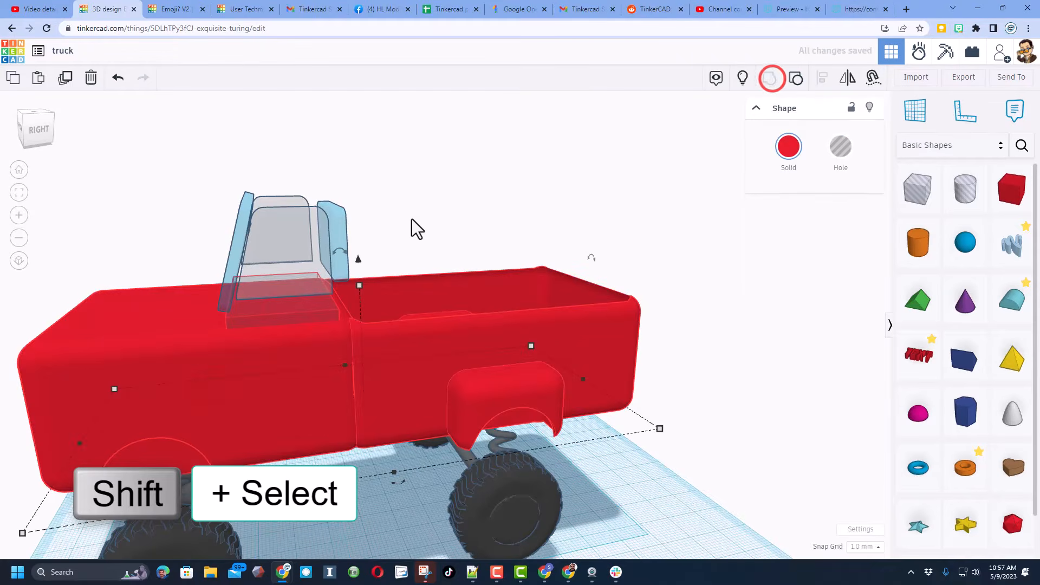
right_click_drag(417, 212, 402, 240)
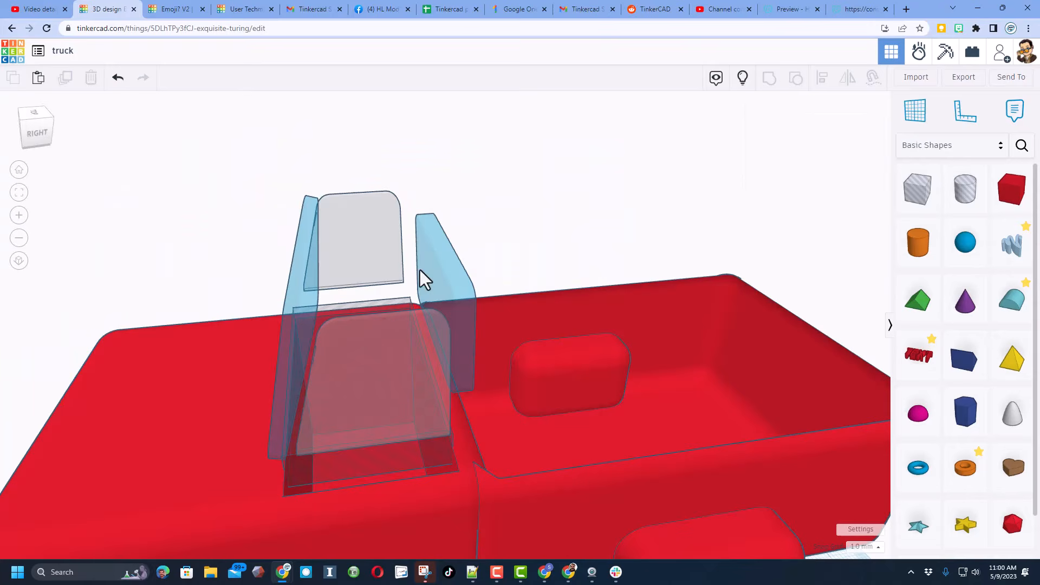
- Show all hidden parts again and hide the cab's nearer side window glass
left_click(740, 81)
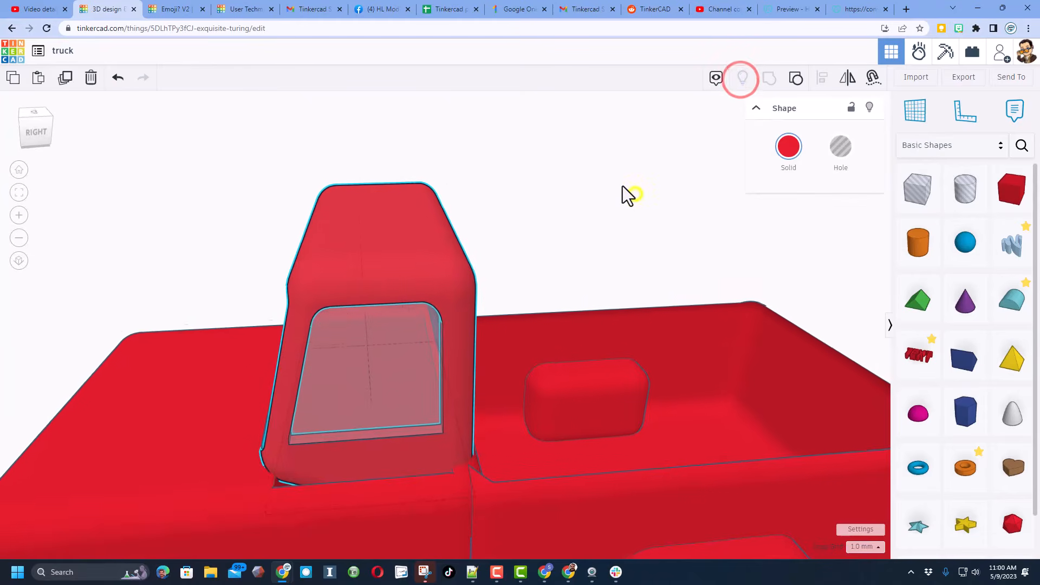
right_click_drag(623, 194, 772, 210)
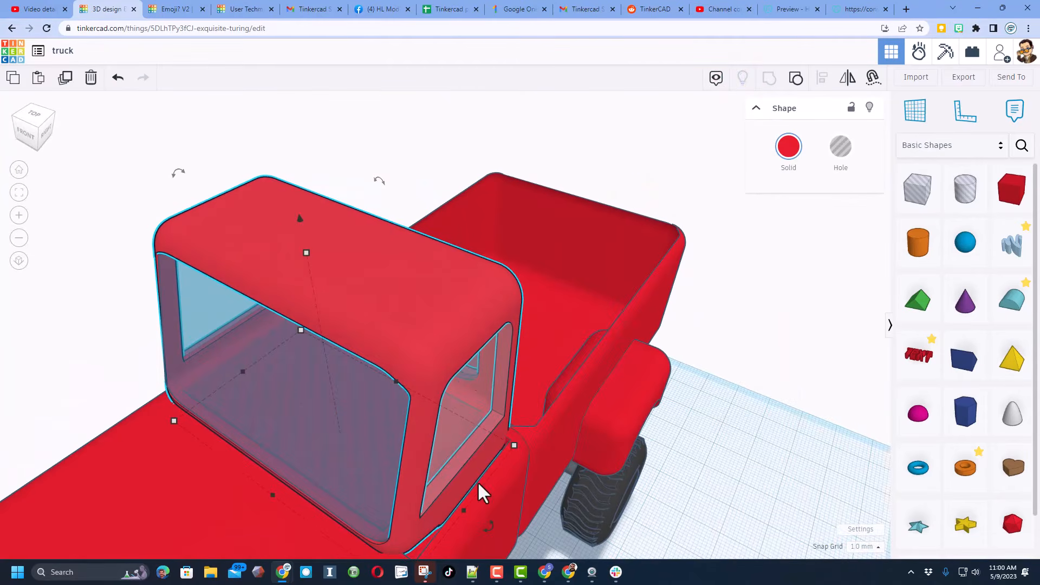
right_click_drag(468, 476, 417, 440)
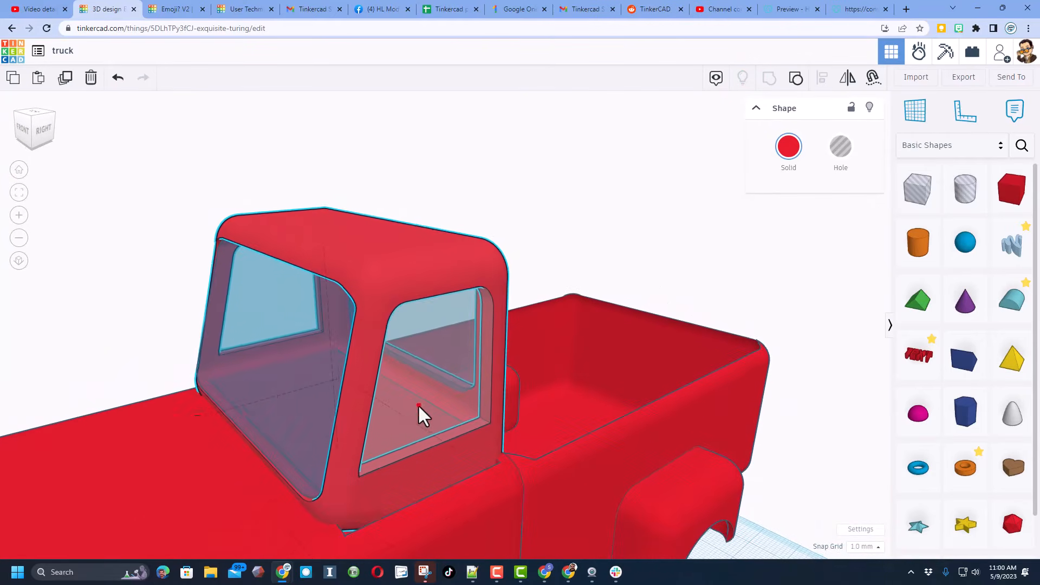
left_click(418, 404)
left_click(869, 107)
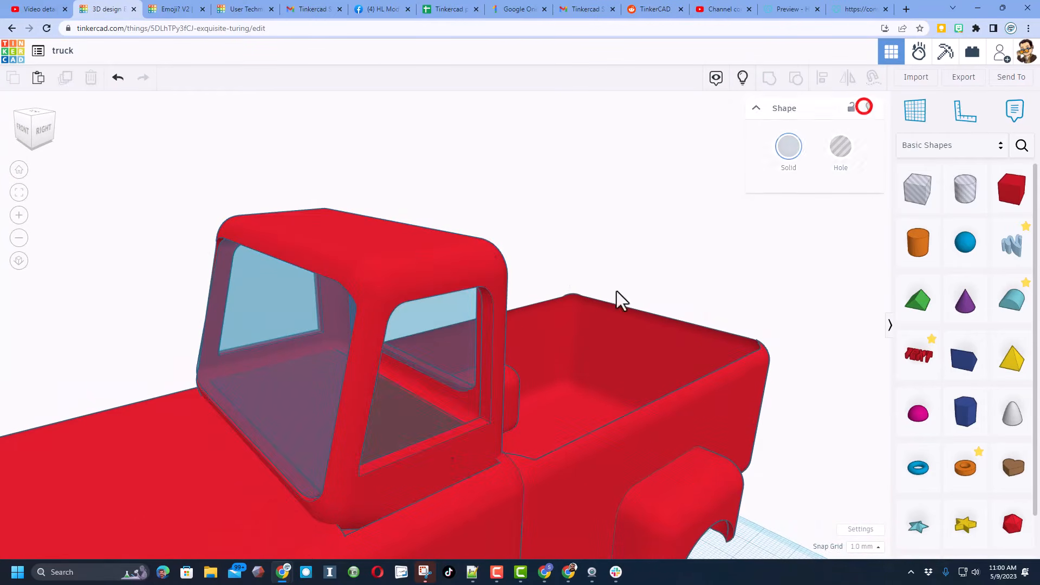
- Raise the remaining box hole inside the cab slightly and align it with the cab so both are centred side to side
right_click_drag(465, 390, 364, 388)
left_click(363, 388)
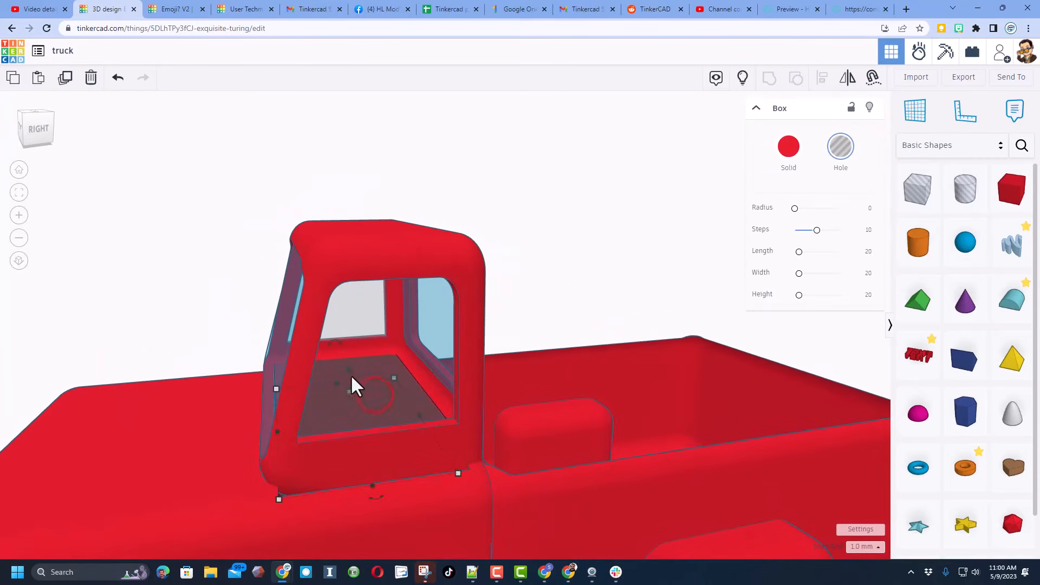
mouse_move(350, 382)
left_mouse_down()
mouse_move(353, 408)
mouse_move(349, 372)
left_mouse_up()
right_click_drag(349, 371, 560, 365)
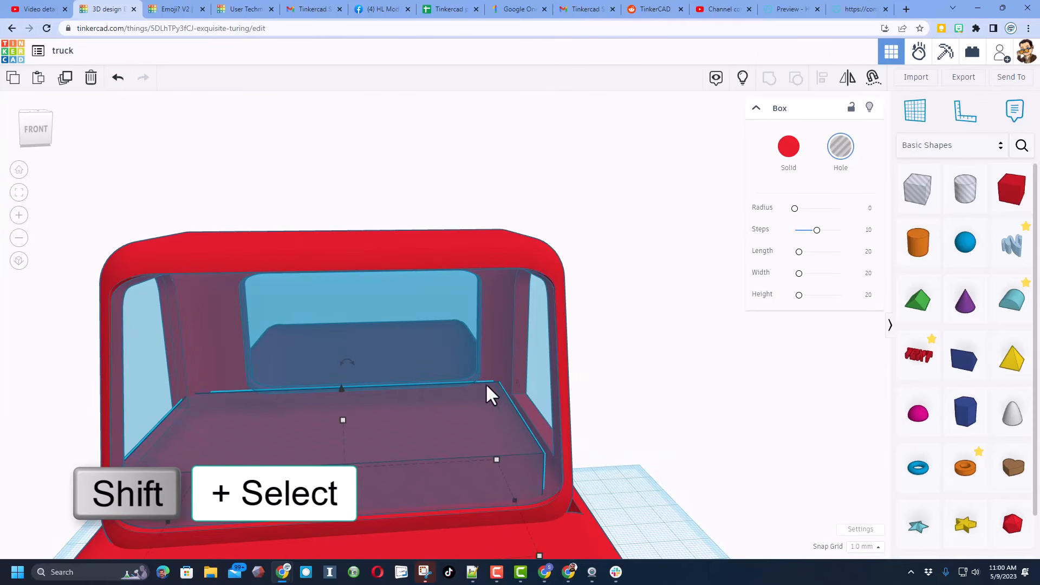
left_click(323, 267, "shift")
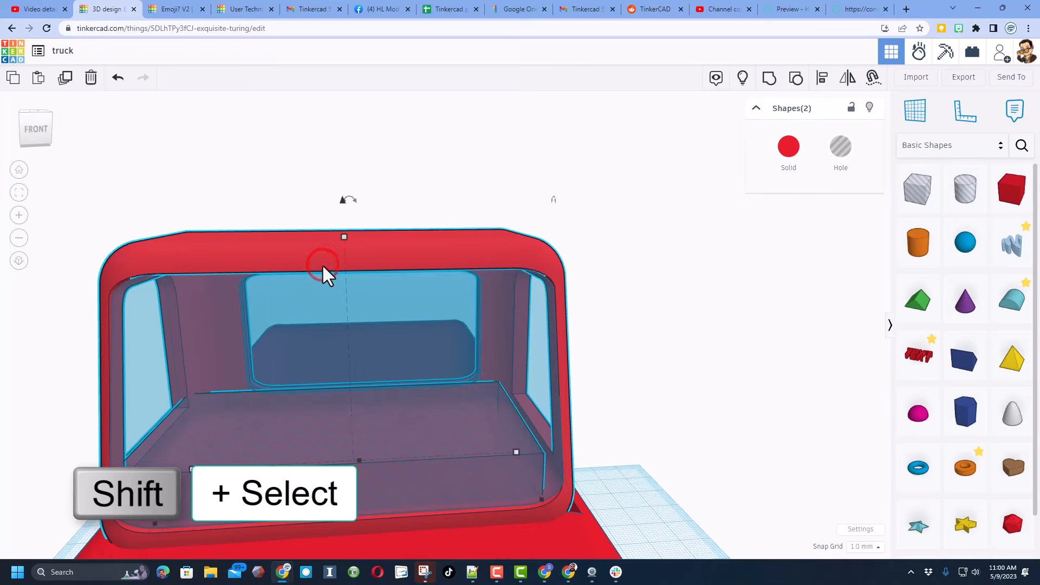
left_click(336, 252)
scroll(359, 288, "down", 3)
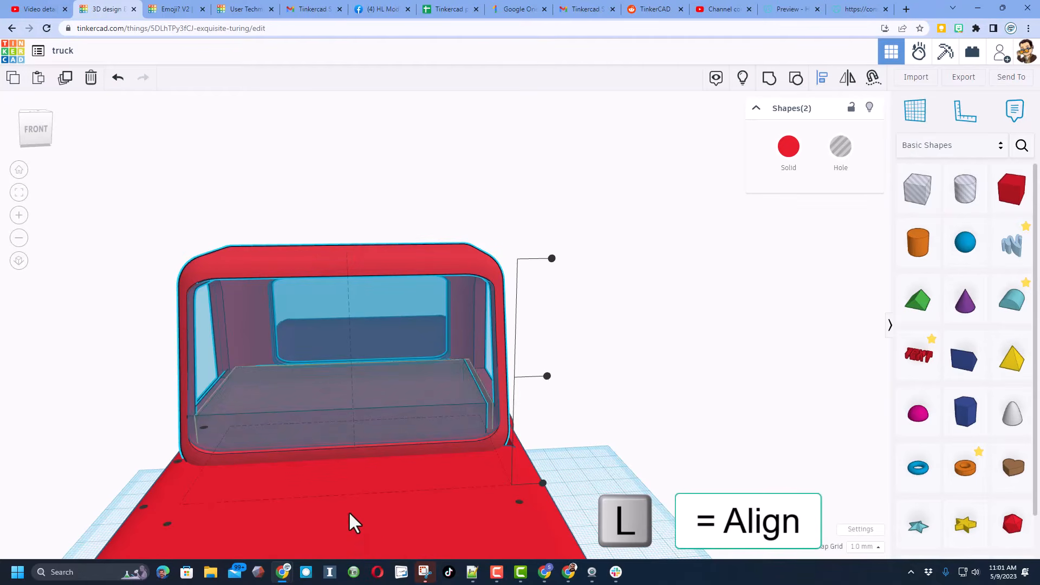
left_click(349, 511)
left_click(590, 432)
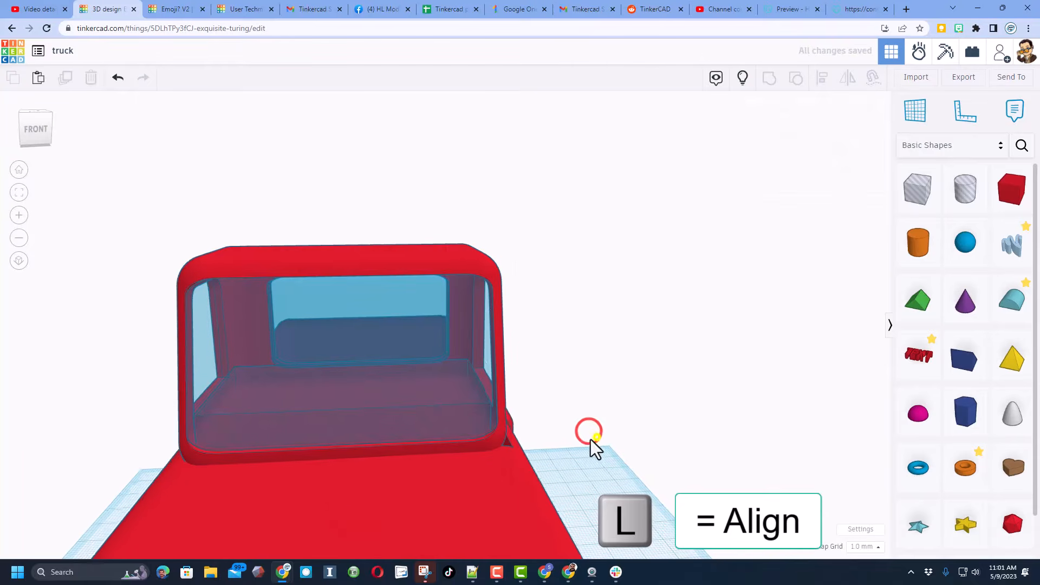
- Group the box hole with the cab shell to cut away the cab's floor
right_click_drag(590, 440, 473, 450)
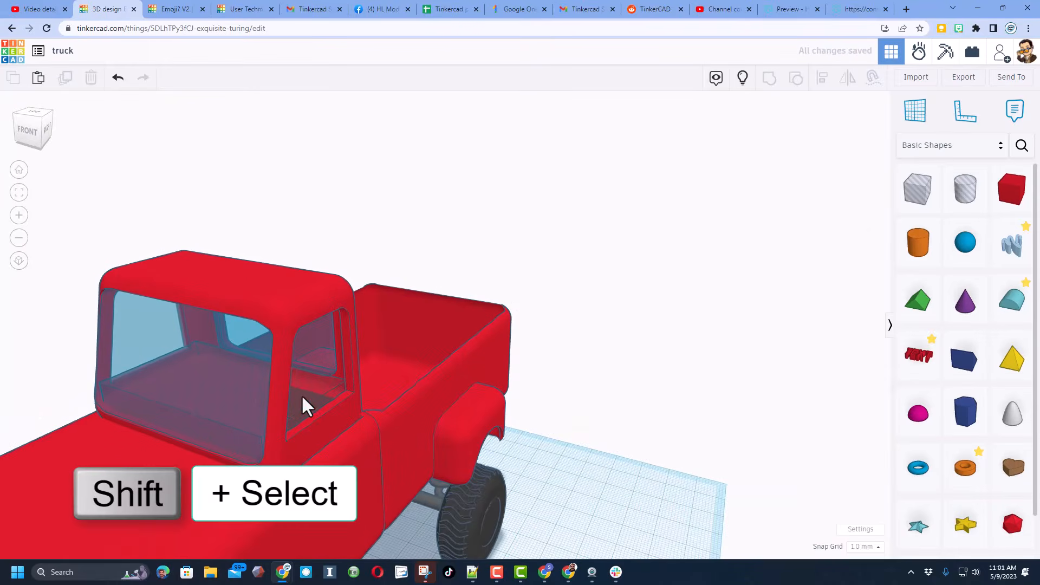
left_click(312, 402, "shift")
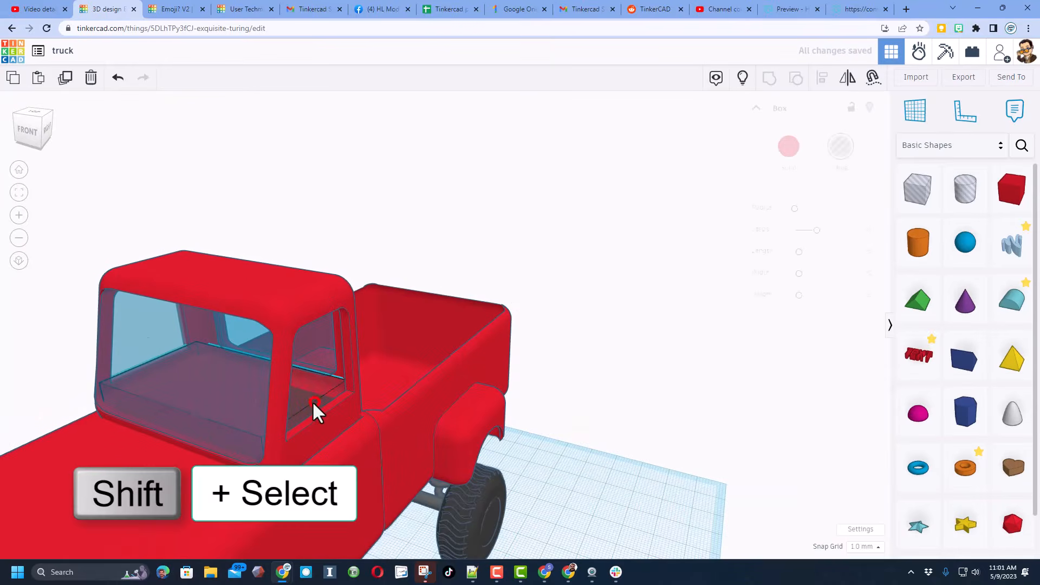
left_click(349, 406, "shift")
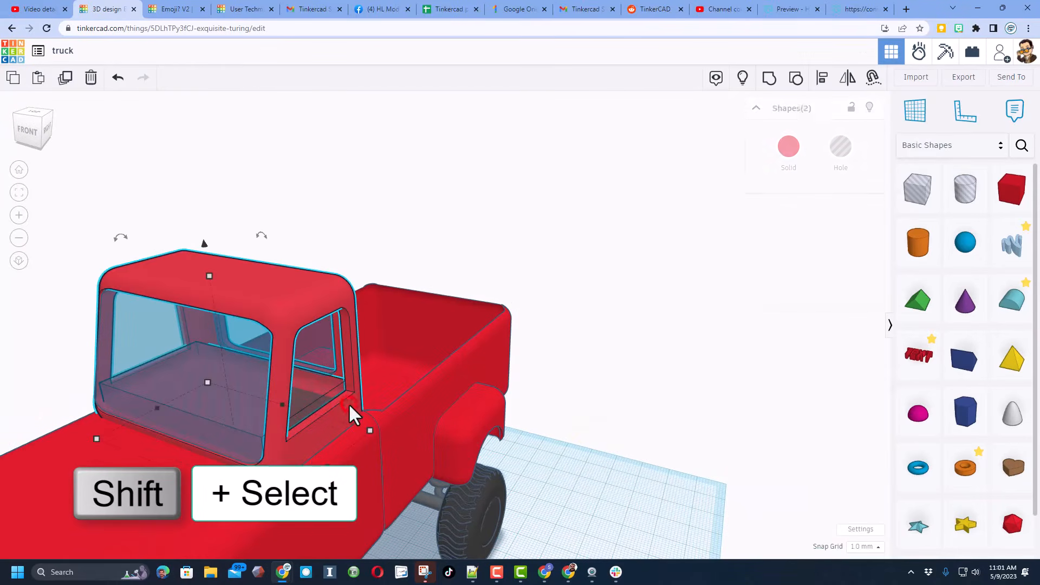
left_click(769, 81)
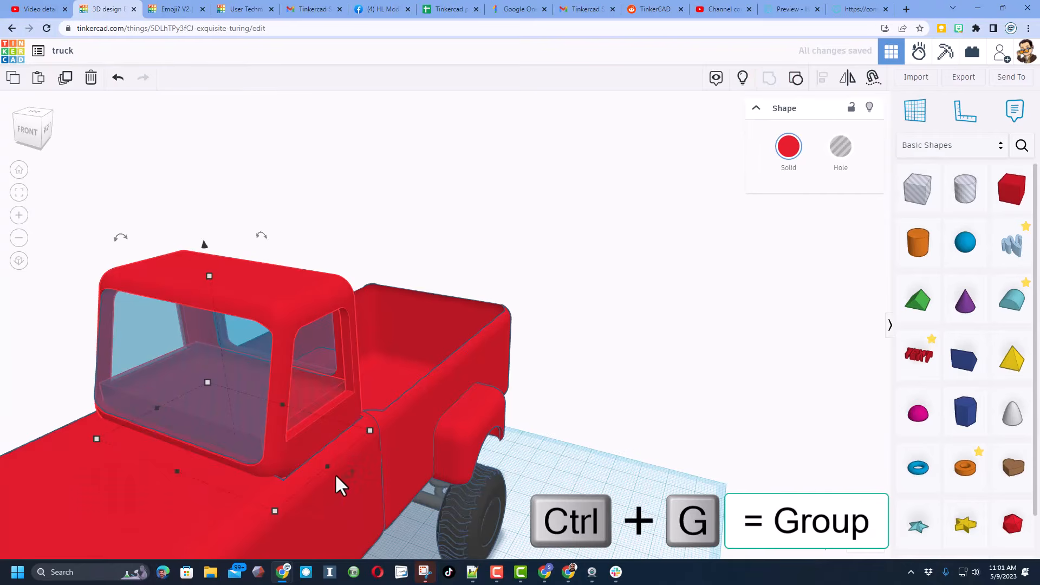
- Examine the hollowed cab interior through the windshield and side window from several angles
scroll(335, 473, "up", 3)
right_click_drag(282, 460, 423, 466)
scroll(347, 461, "down", 3)
right_click_drag(345, 461, 52, 436)
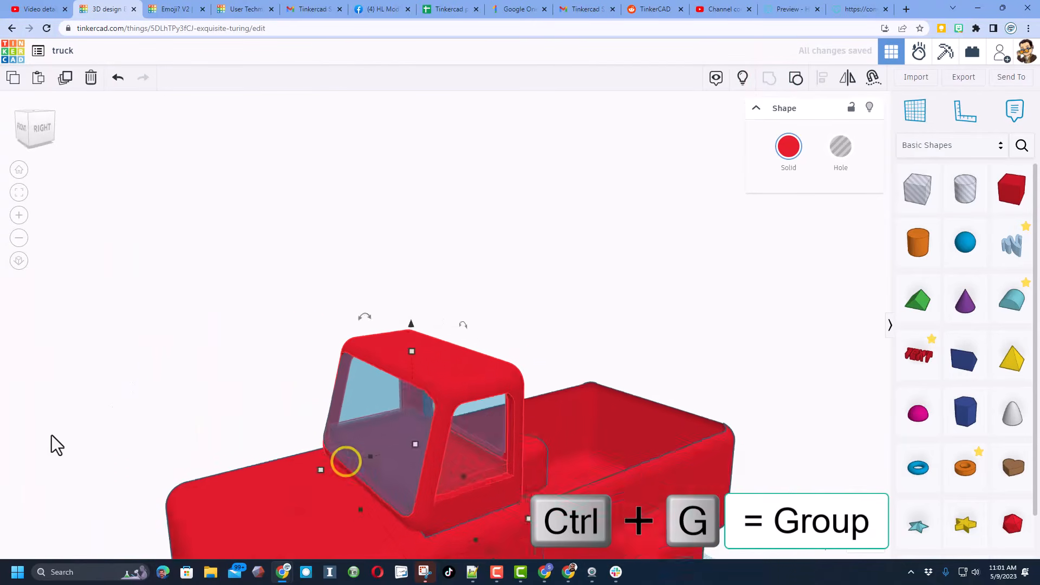
right_click_drag(260, 411, 291, 427)
scroll(369, 465, "up", 3)
right_click_drag(416, 453, 526, 474)
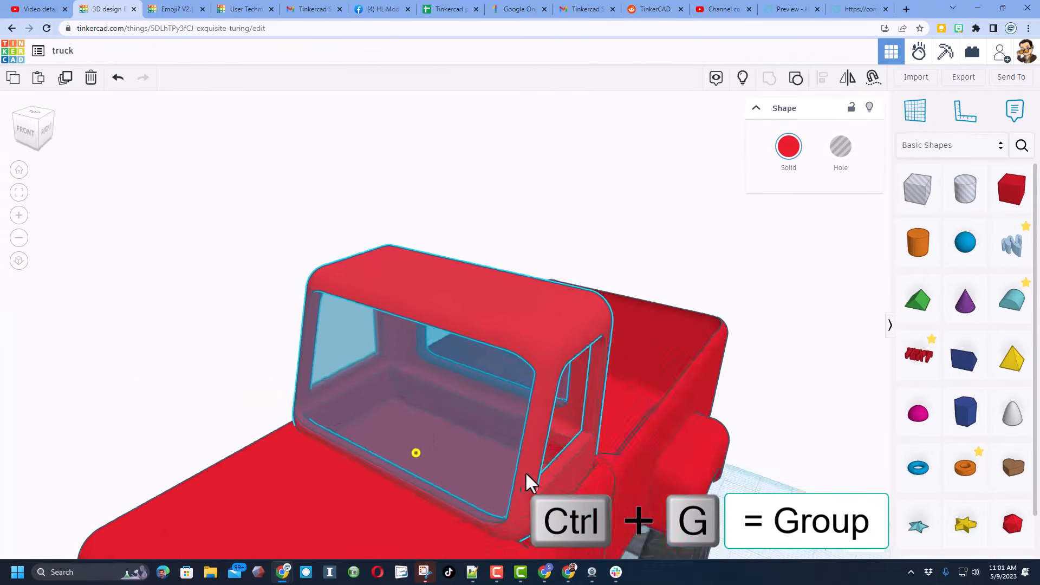
- Deselect the cab and show the hidden side window glass again
left_click(655, 498)
right_click_drag(743, 525, 498, 422)
left_click(743, 77)
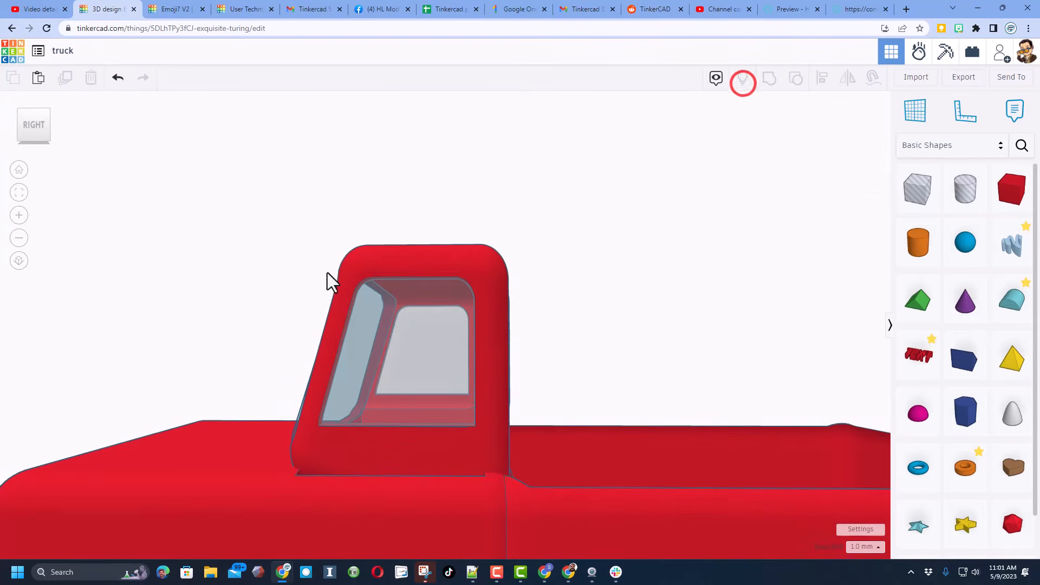
- Select the cab together with its window glass and widen them slightly
left_click_drag(278, 233, 599, 365)
right_click_drag(544, 379, 625, 445)
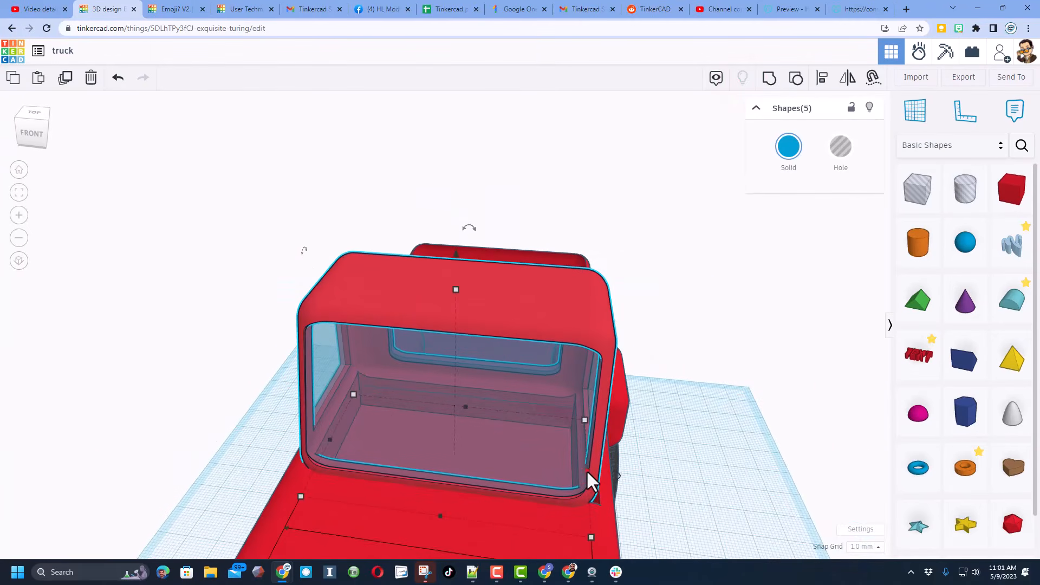
left_click_drag(587, 471, 596, 472)
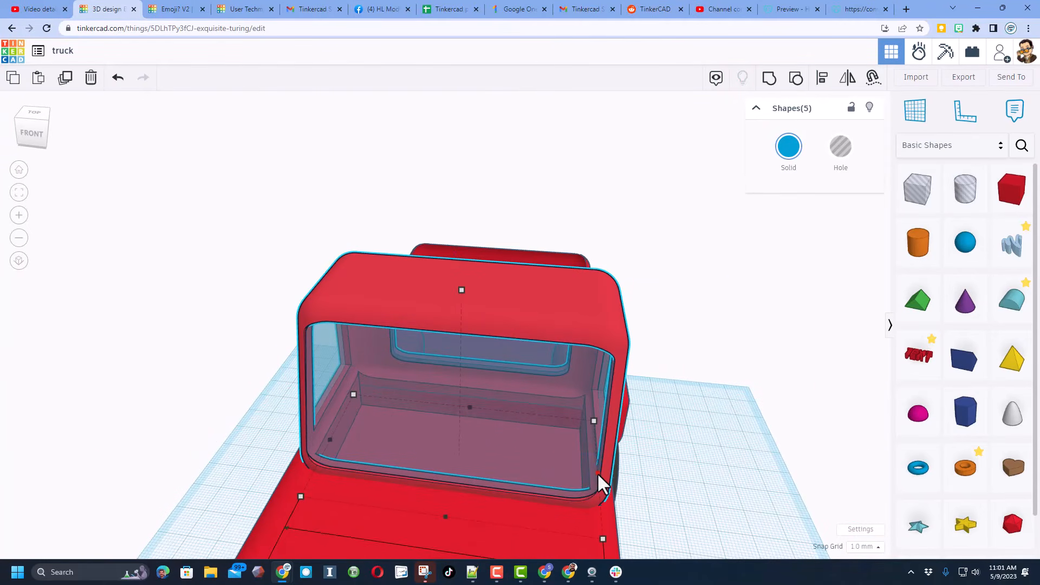
- Hide the side window glass to expose the cab's interior
right_click_drag(440, 463, 566, 440)
left_click(567, 441)
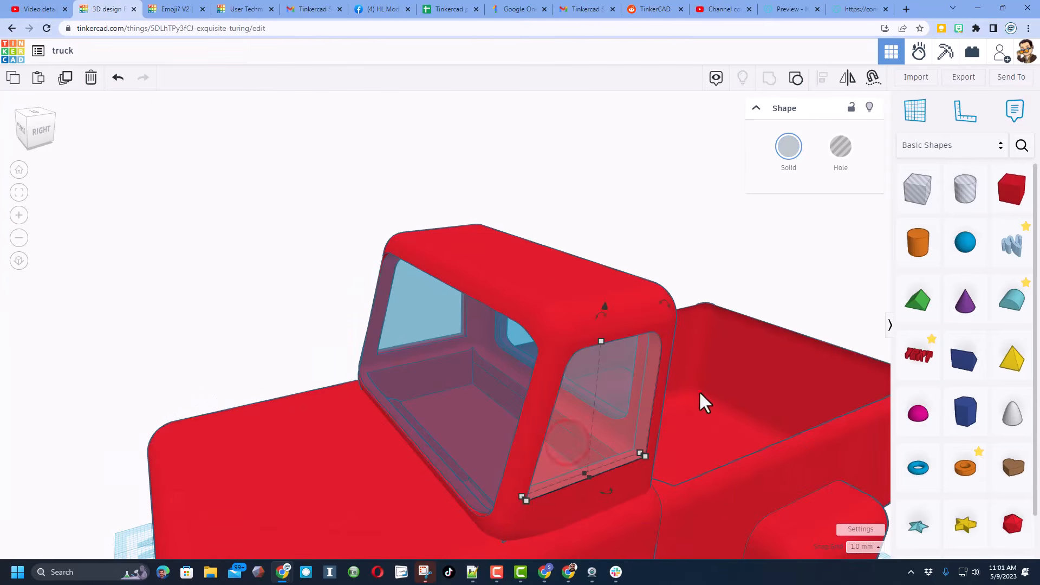
left_click(700, 394)
left_click(627, 425)
left_click(872, 106)
right_click_drag(581, 357, 497, 339)
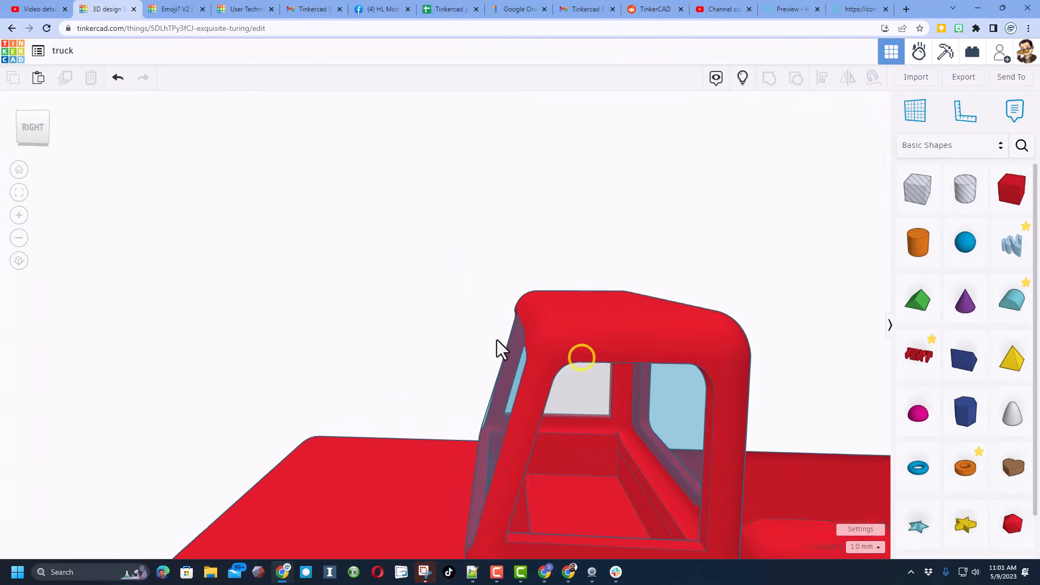
- Select the box hole inside the cab and group it with the cab shell to cut out the floor area
left_click(573, 495)
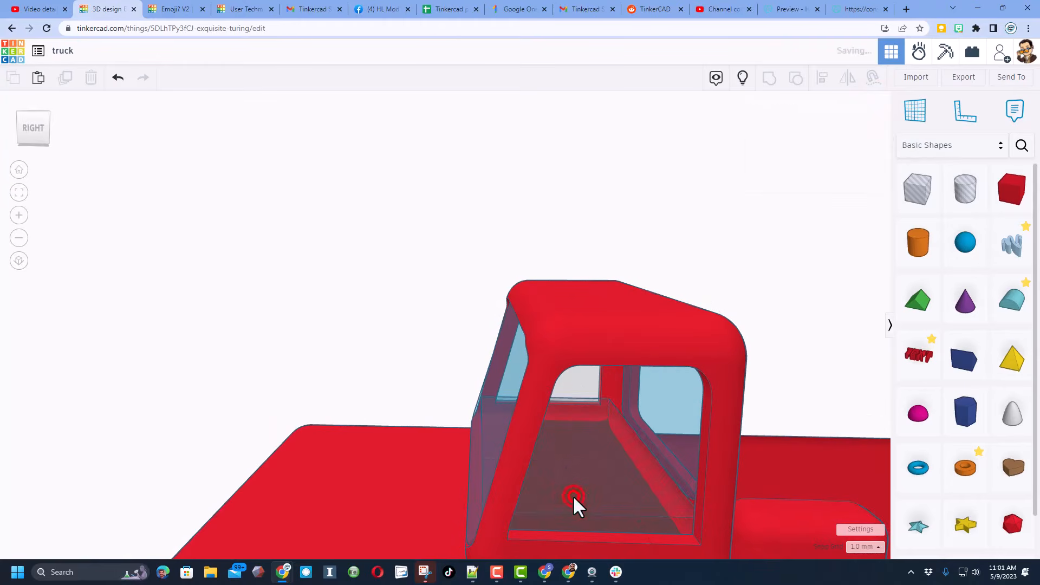
left_click_drag(562, 441, 567, 414)
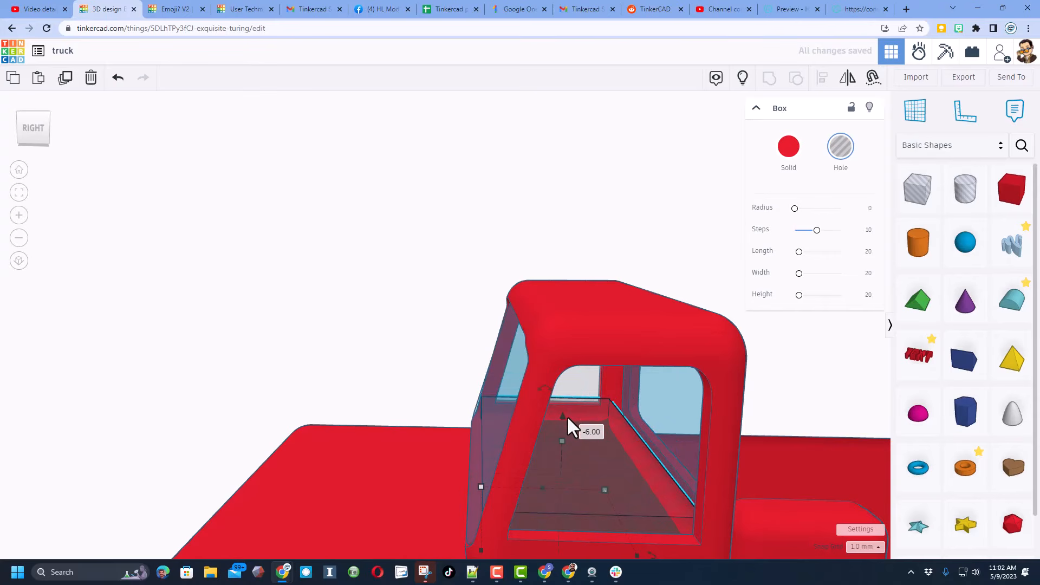
left_click(585, 334, "shift")
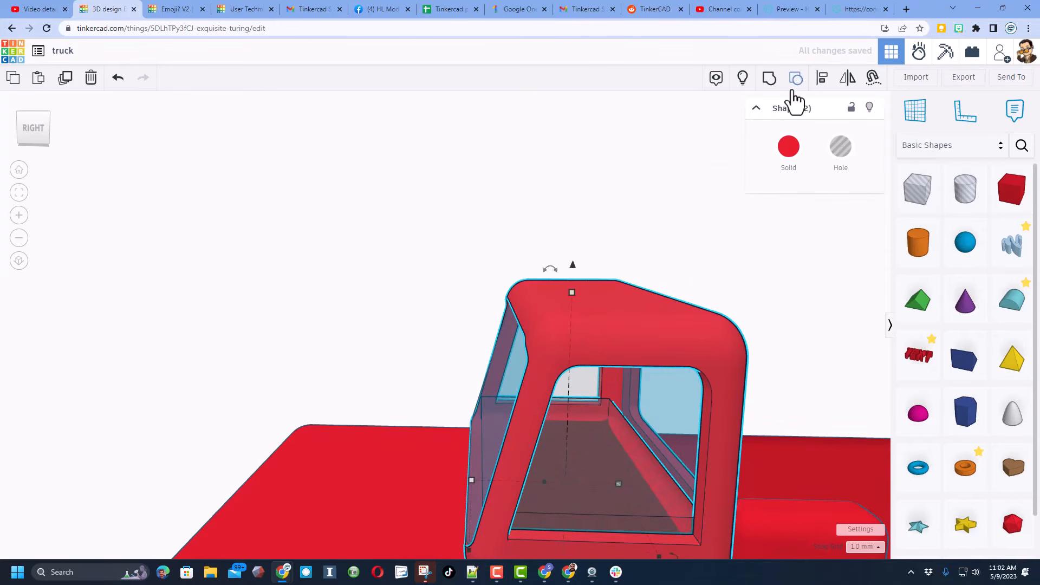
left_click(772, 81)
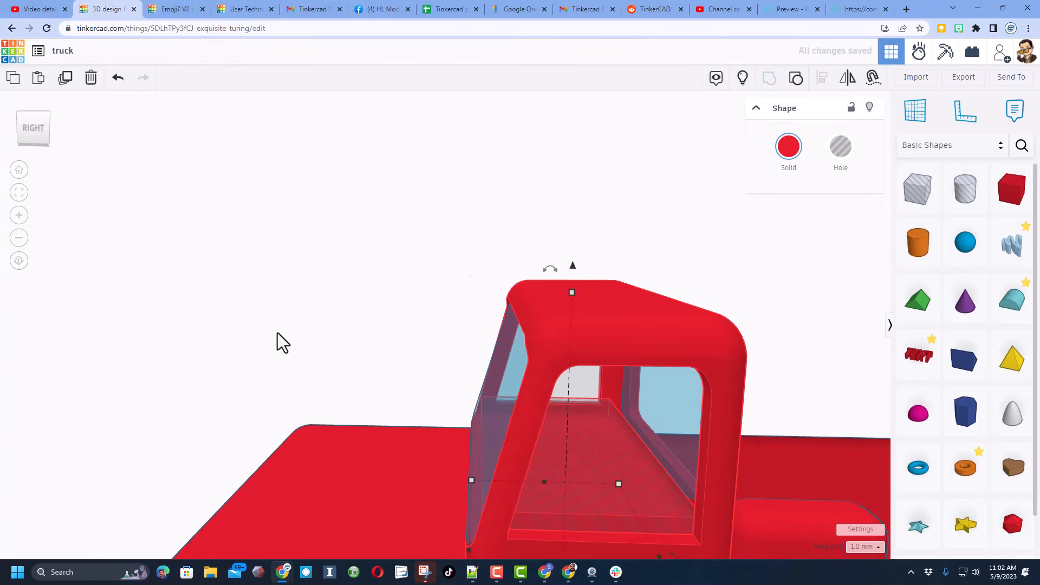
right_click_drag(277, 332, 224, 418)
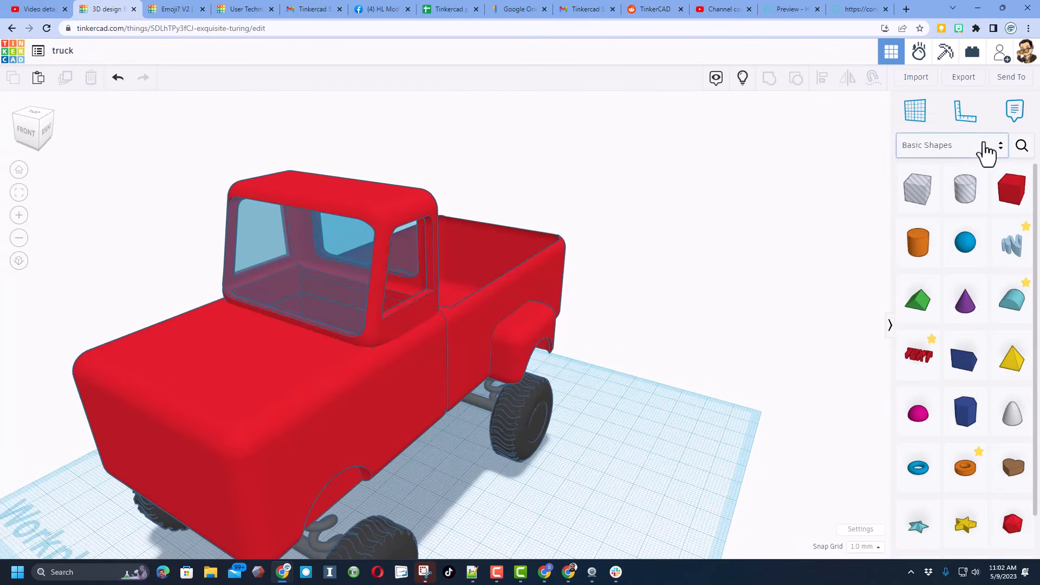
- Search Your Creations for "seat" and place the blue bucket seat on the truck's hood
left_click(986, 147)
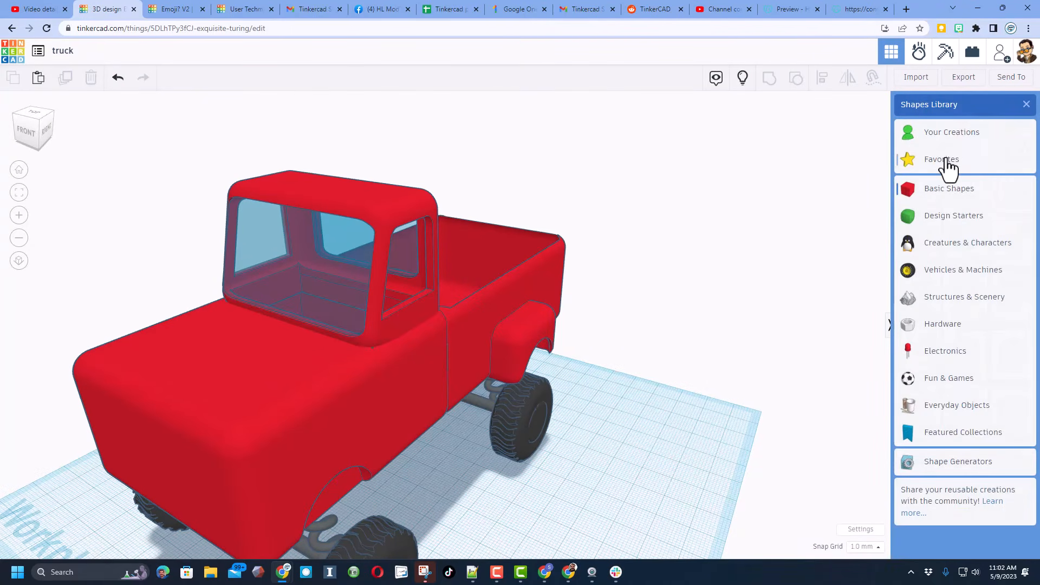
left_click(956, 136)
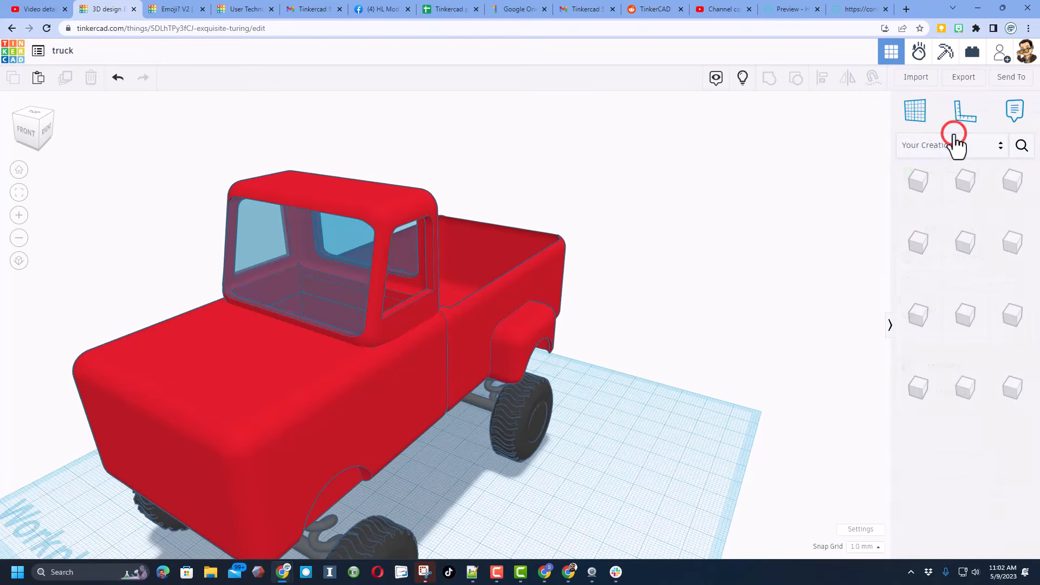
left_click(1021, 147)
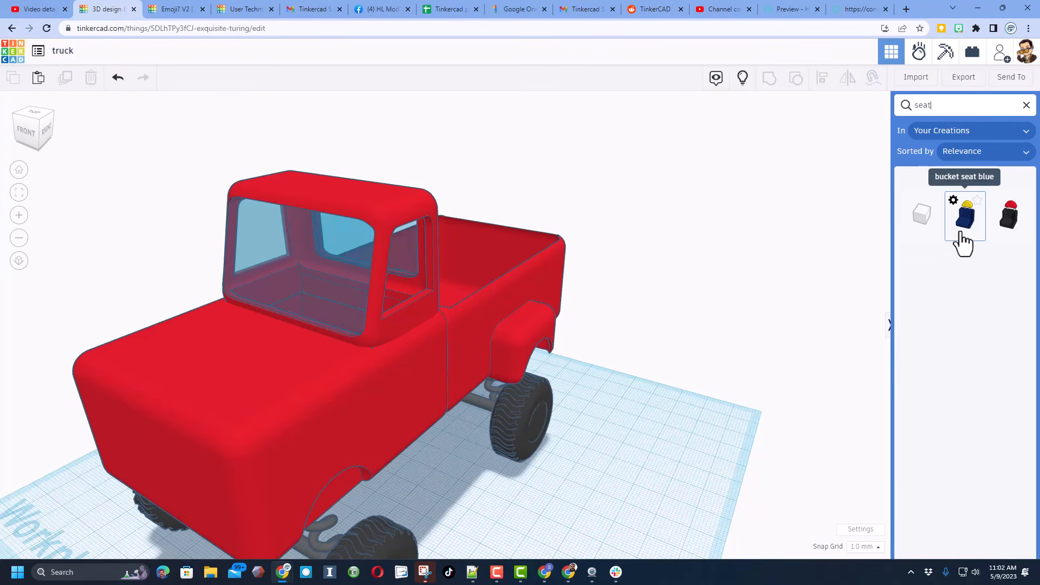
left_click_drag(966, 237, 257, 356)
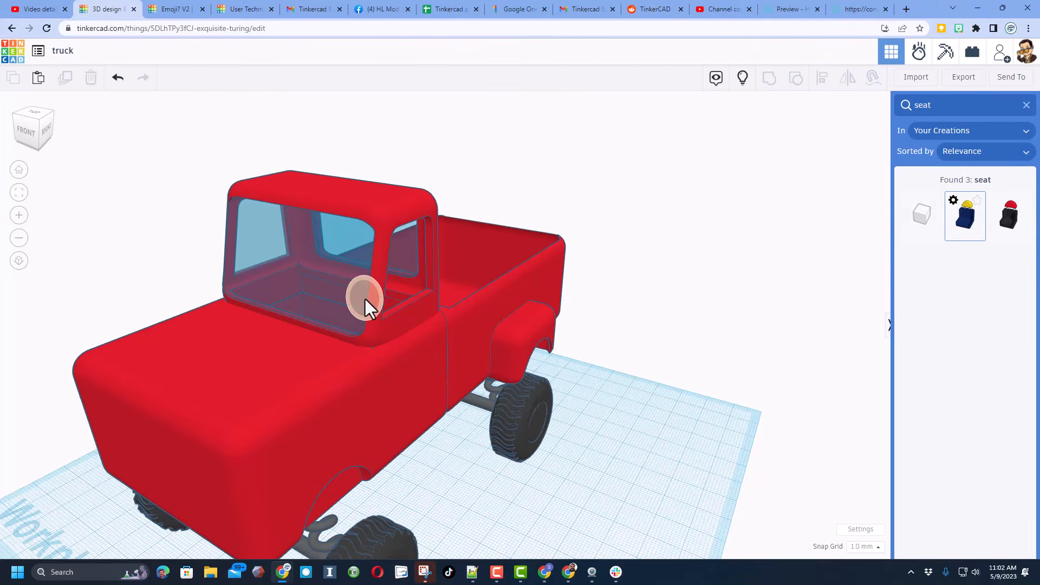
left_click_drag(365, 299, 258, 359)
- Lower the bucket seat and move it back from the hood until it sits inside the cab
right_click_drag(258, 359, 289, 302)
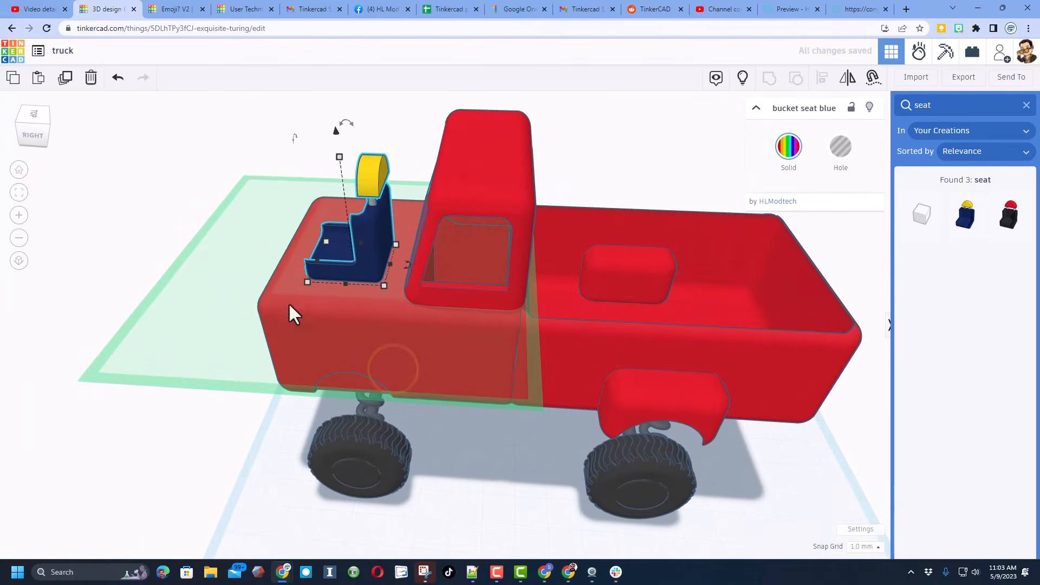
left_click_drag(336, 135, 331, 197)
key("Right")
key("Right")
key("Right")
key("Right")
key("Right")
key("Right")
key("Right")
key("Right")
key("Right")
key("Right")
key("Right")
key("Right")
key("Right")
key("Right")
key("Right")
key("Right")
key("Right")
key("Right")
key("Right")
key("Right")
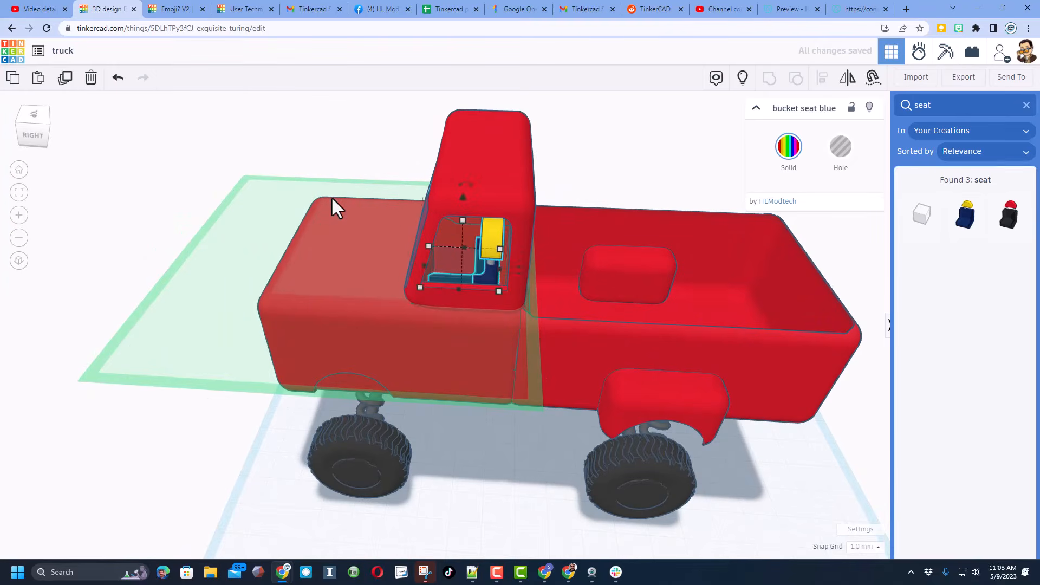
- Nudge the bucket seat sideways toward the driver's side of the cab
right_click_drag(336, 253, 352, 386)
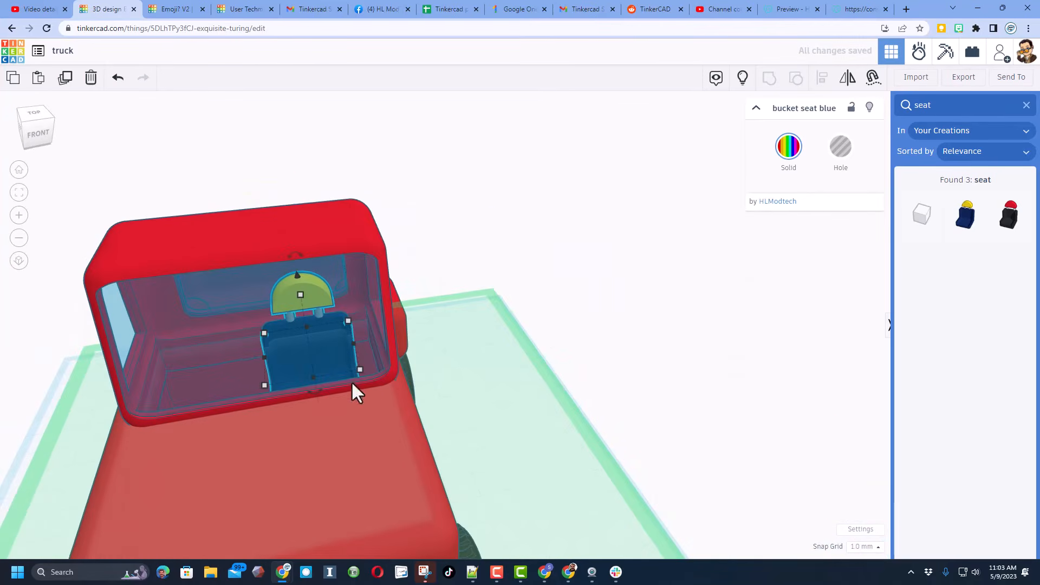
left_click_drag(202, 386, 160, 384)
key("ctrl+z")
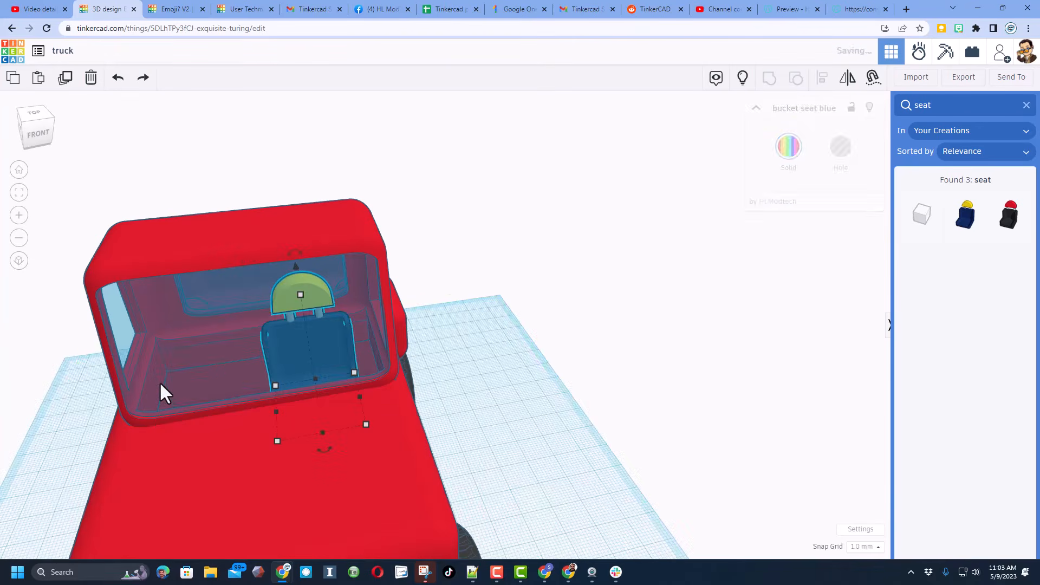
key("ctrl+d")
key("Right")
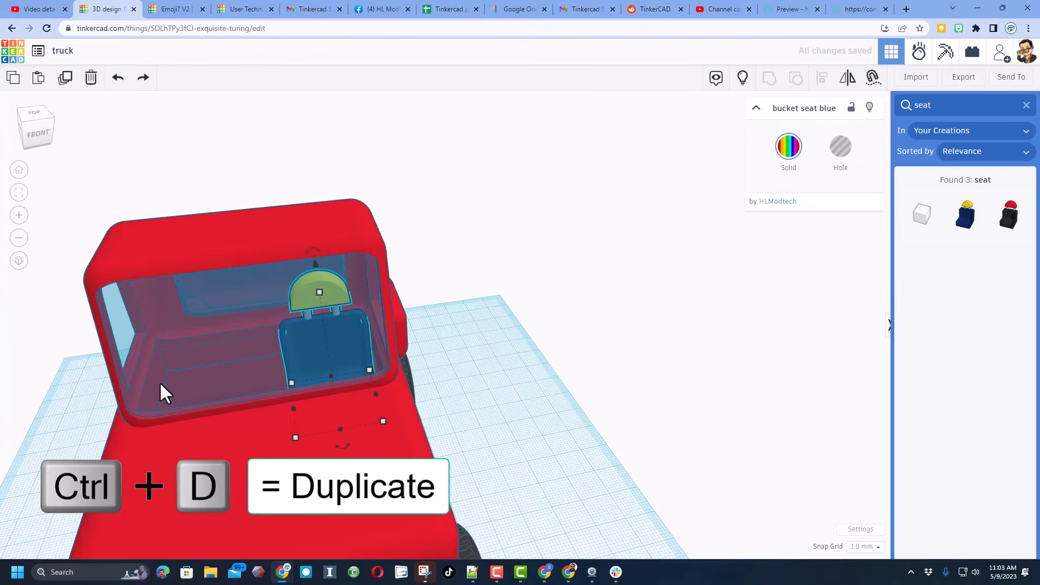
- Duplicate the bucket seat and position the copy beside it on the passenger's side of the cab
key("ctrl+d")
key("shift+Left")
key("shift+Left")
key("shift+Left")
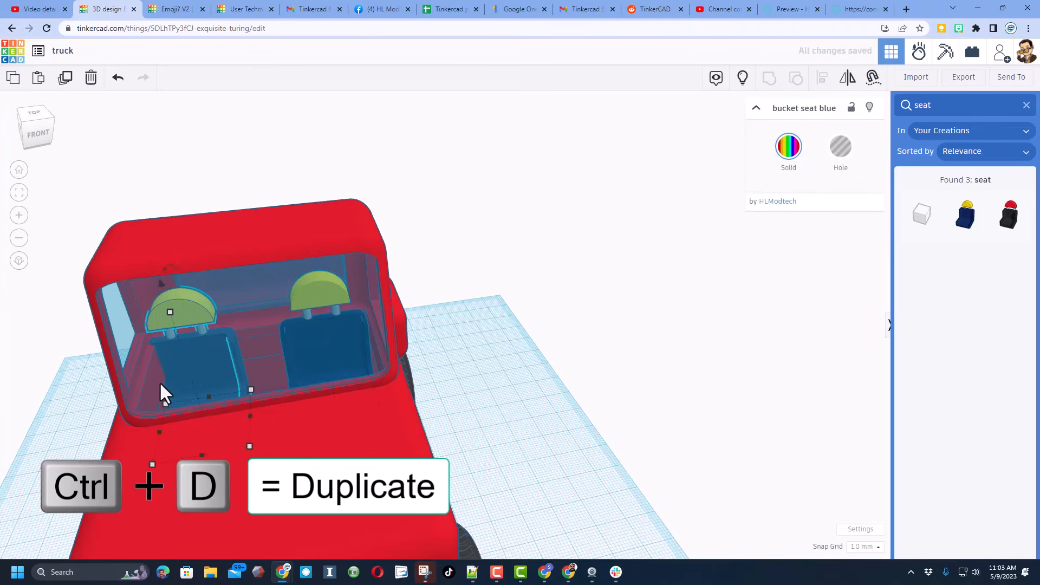
key("Right")
key("Right")
key("Right")
key("Right")
key("Right")
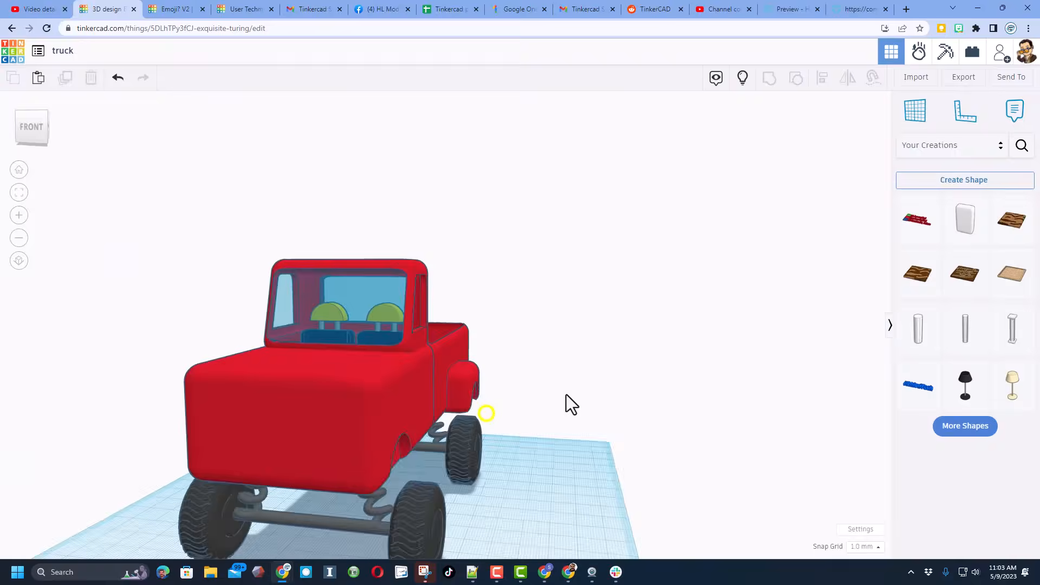
- Place a Tube from Basic Shapes on the truck's front face as a headlight ring
left_click(986, 145)
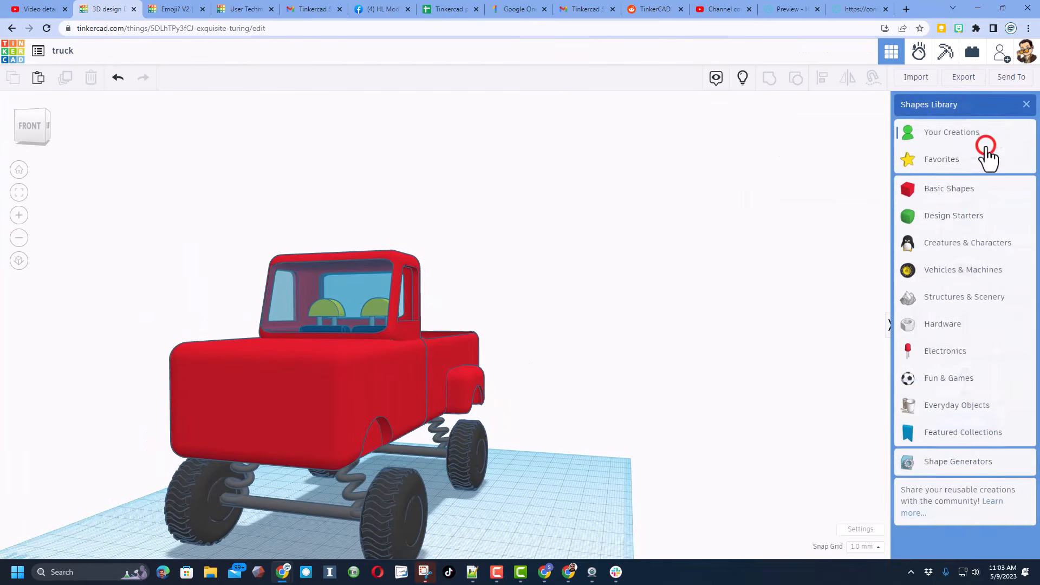
left_click(951, 187)
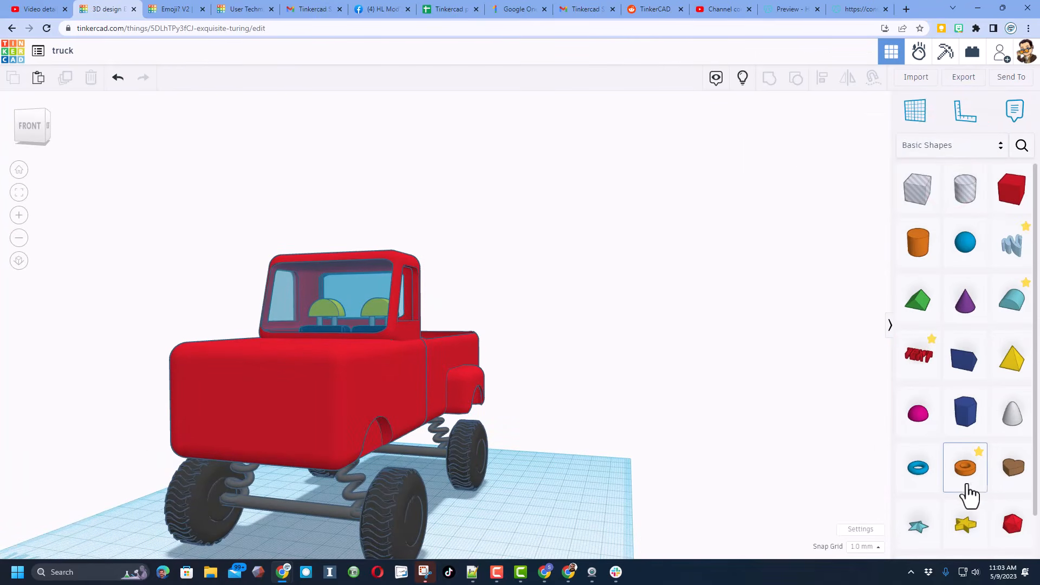
left_click(971, 485)
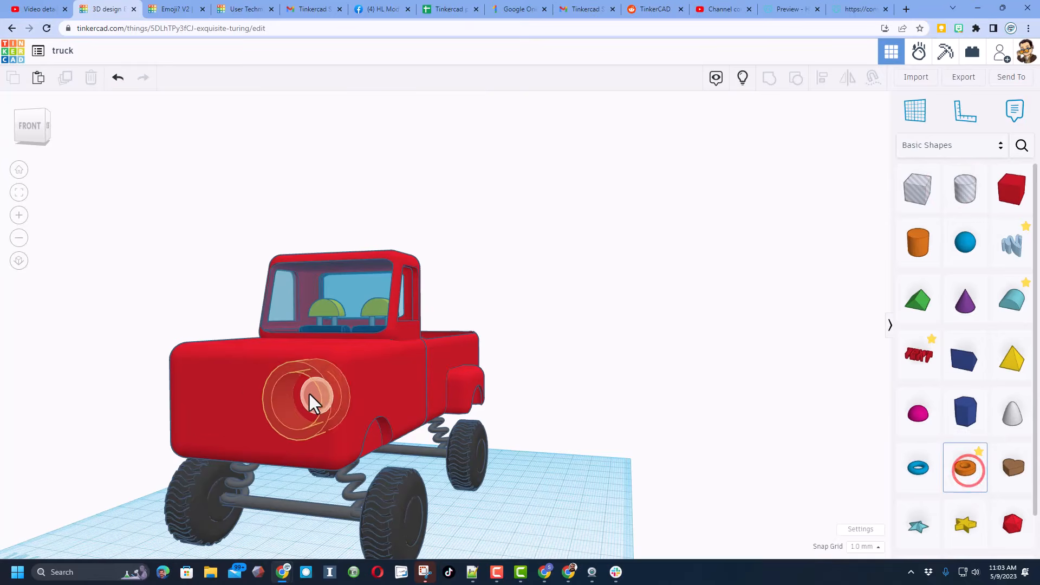
left_click(300, 385)
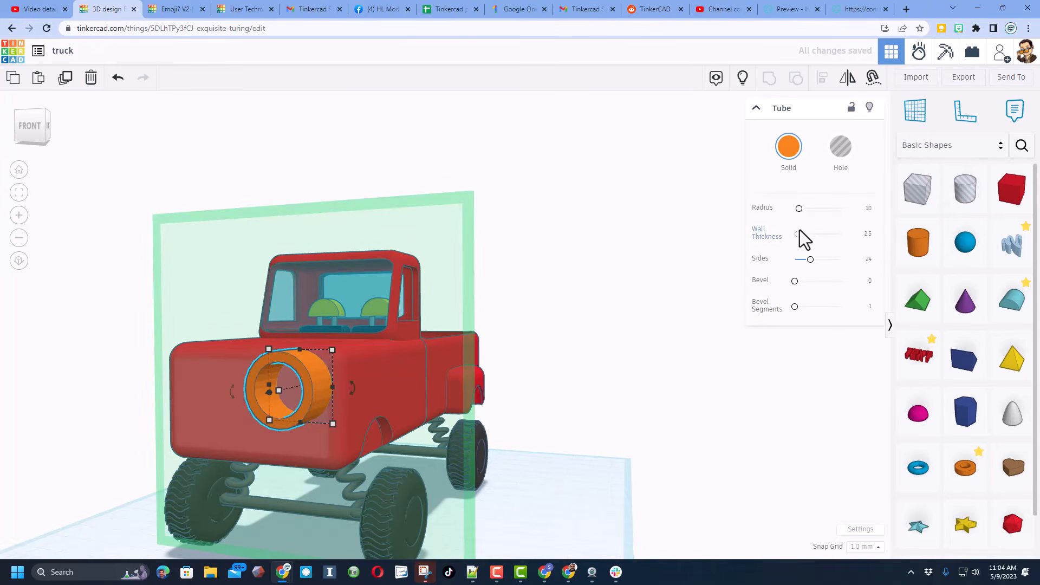
- Set the tube's radius to 7, sides to 64, bevel to 2 and bevel segments to 5
key("ctrl+z")
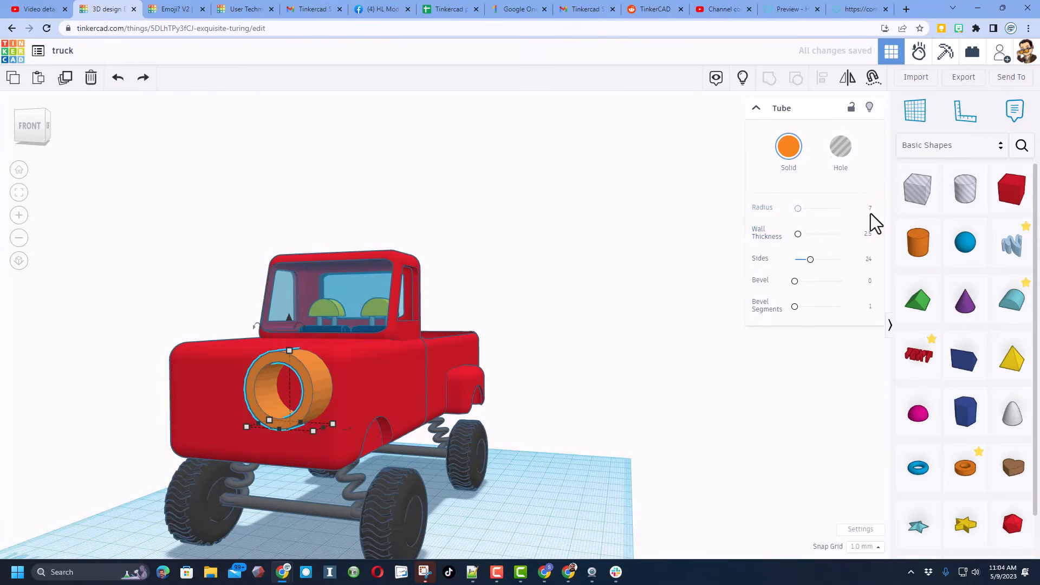
key("ctrl+y")
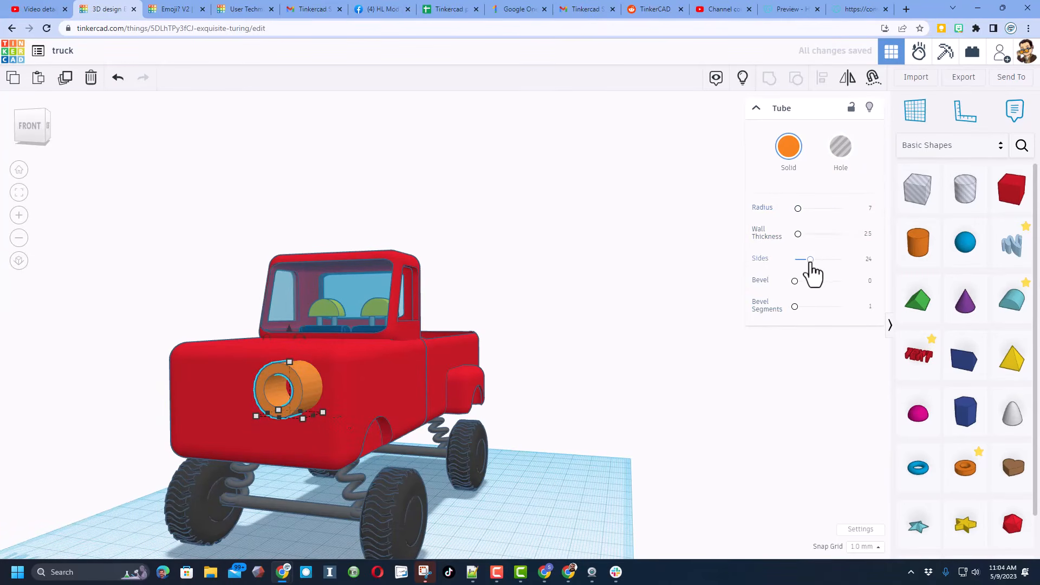
left_click_drag(811, 262, 859, 262)
type("2")
key("Return")
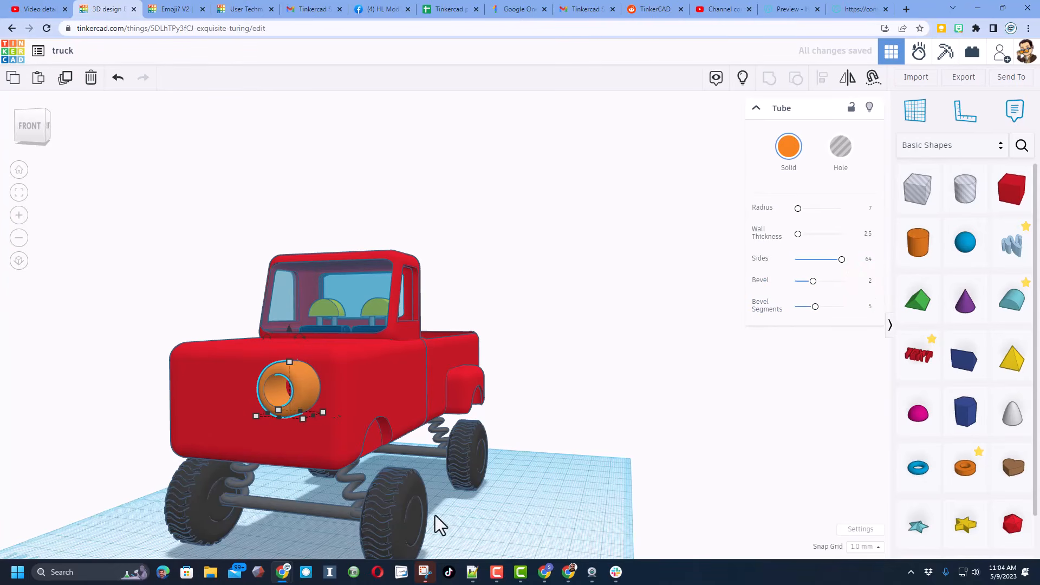
- Duplicate the headlight ring and move the copy across to the opposite side of the truck's front
right_click_drag(277, 409, 225, 441)
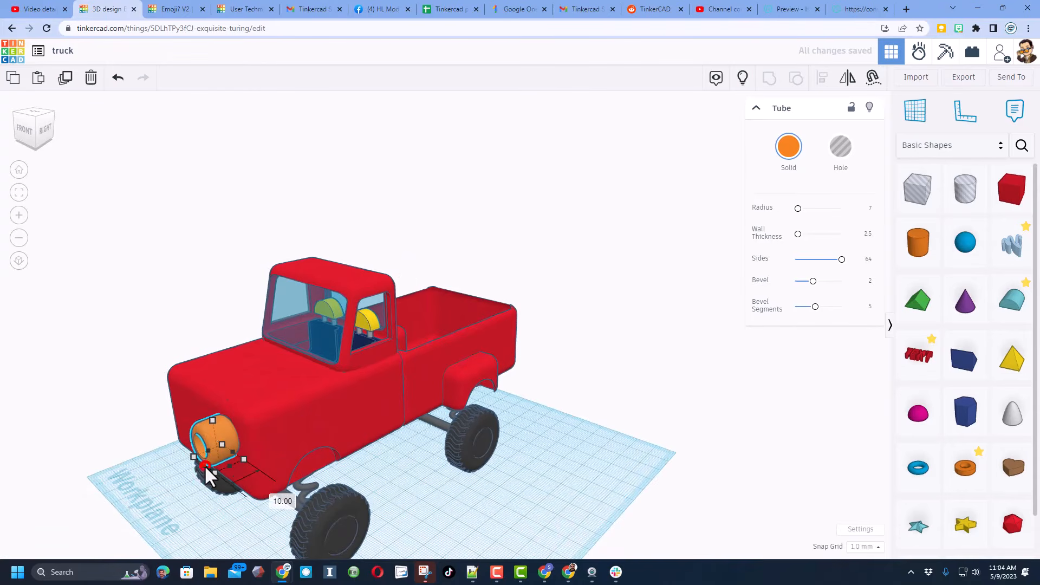
right_click_drag(244, 457, 356, 434)
key("ctrl+d")
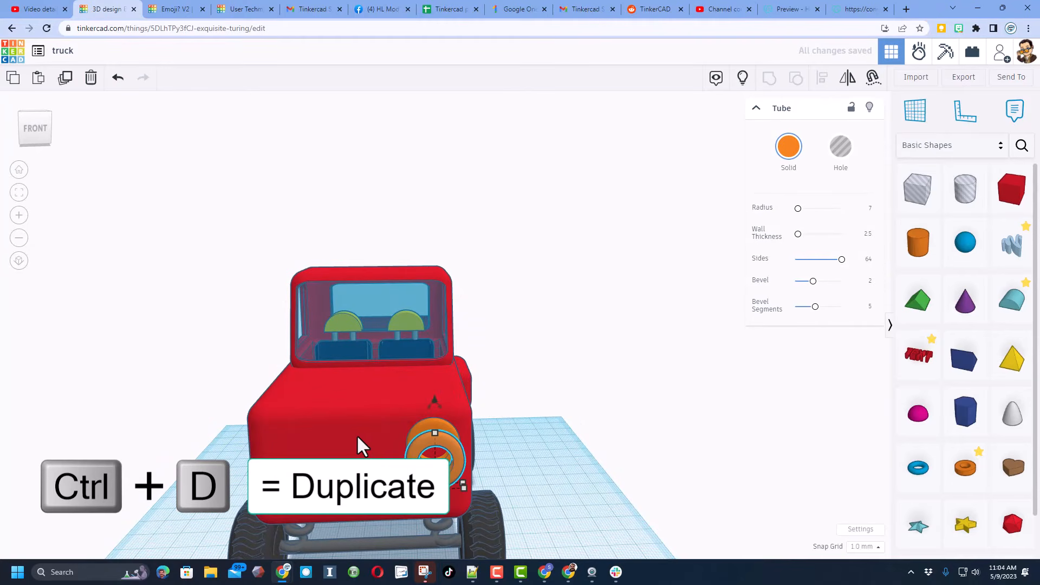
key("shift+Left")
key("shift+Left")
key("shift+Left")
key("shift+Left")
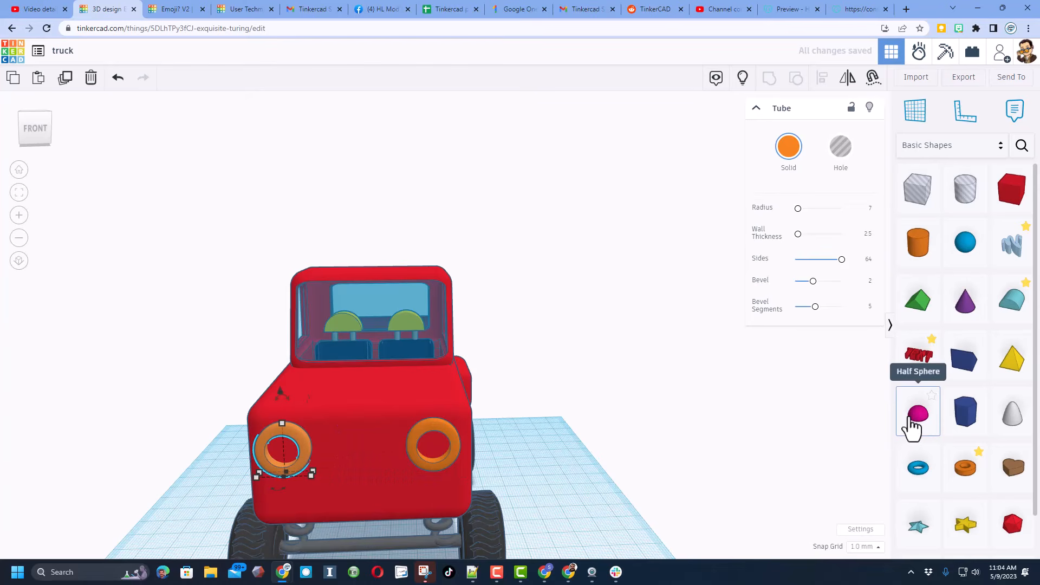
- Place a Half Sphere on the driver's-side headlight and shrink it uniformly to about 10.5 mm across
left_click_drag(917, 432, 429, 444)
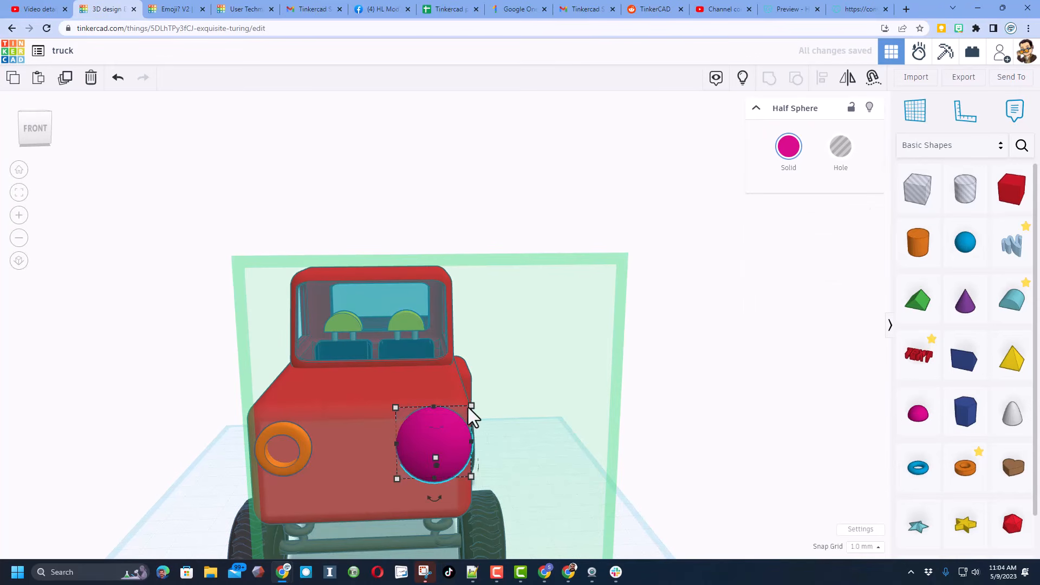
left_click_drag(470, 409, 433, 471)
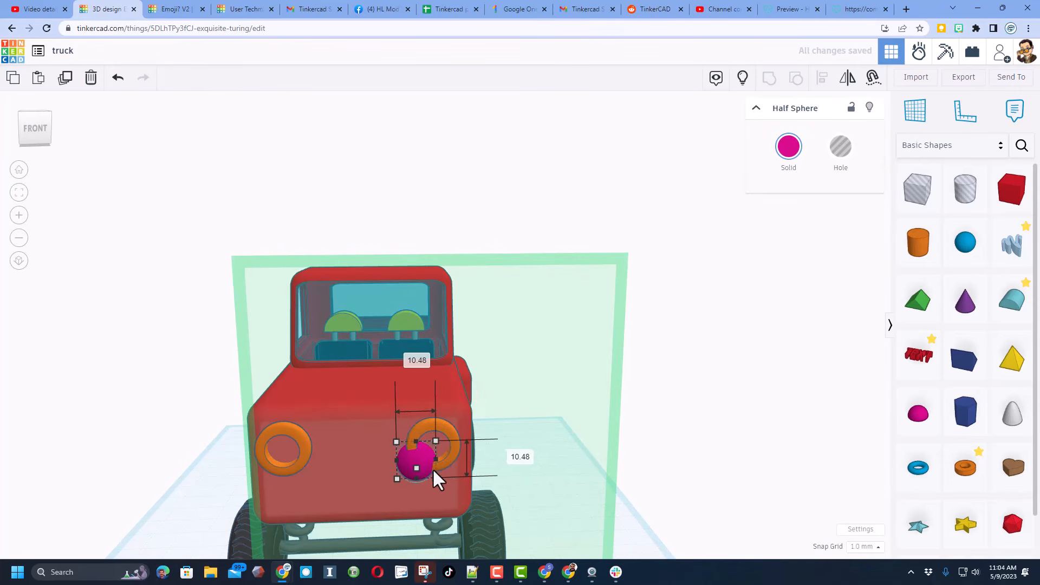
left_click(494, 408)
left_click(413, 466)
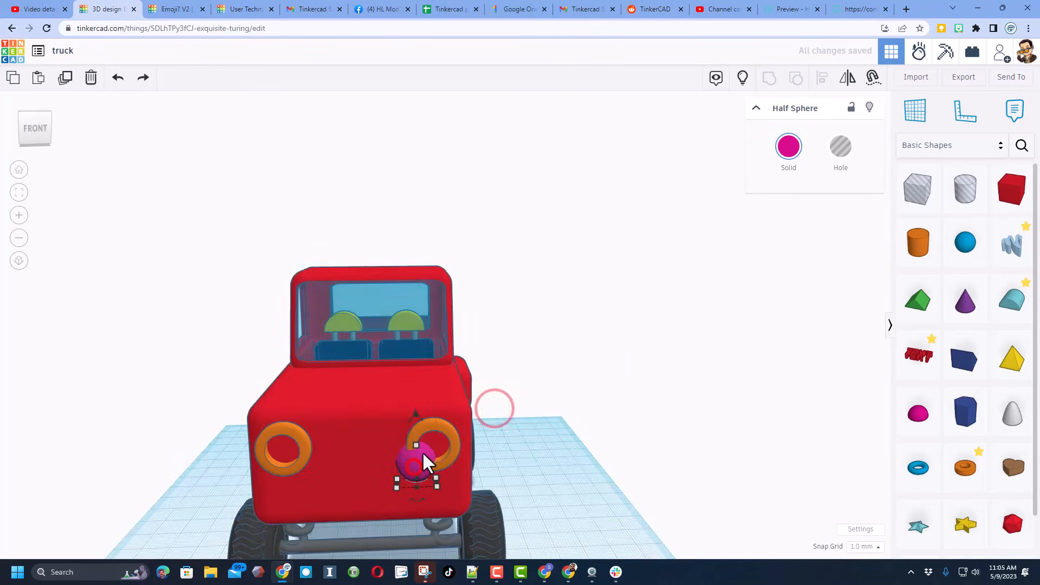
- Align the pink half sphere with the driver's-side headlight ring, centring it both vertically and across the truck's width
left_click(441, 430, "shift")
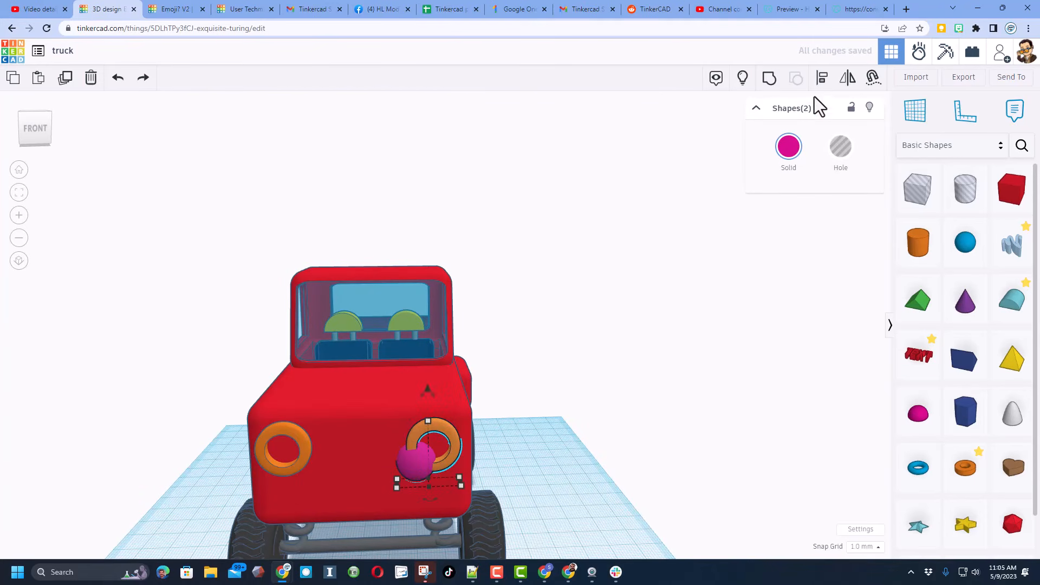
left_click(821, 77)
left_click(436, 428)
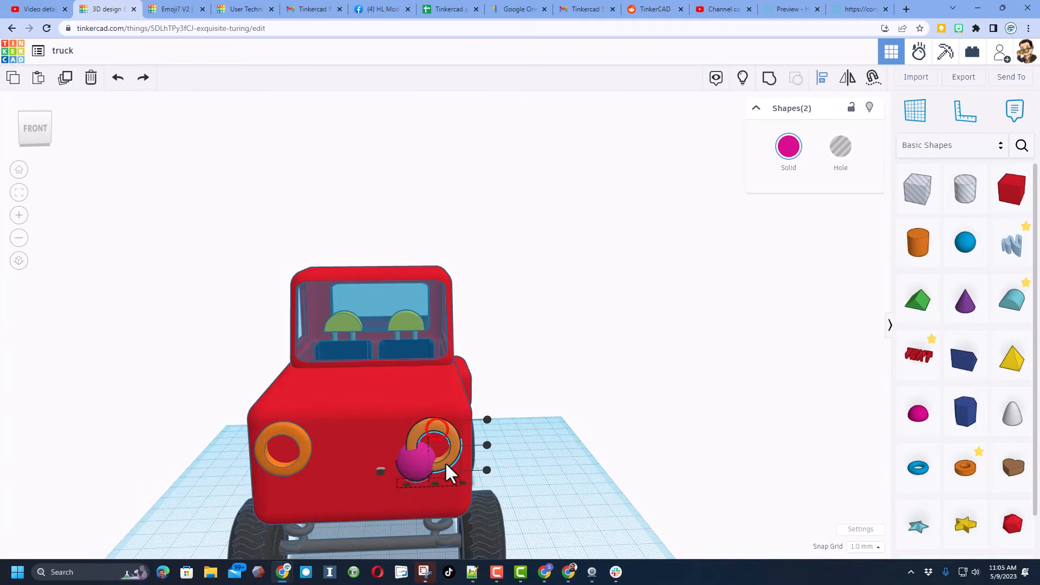
left_click(487, 445)
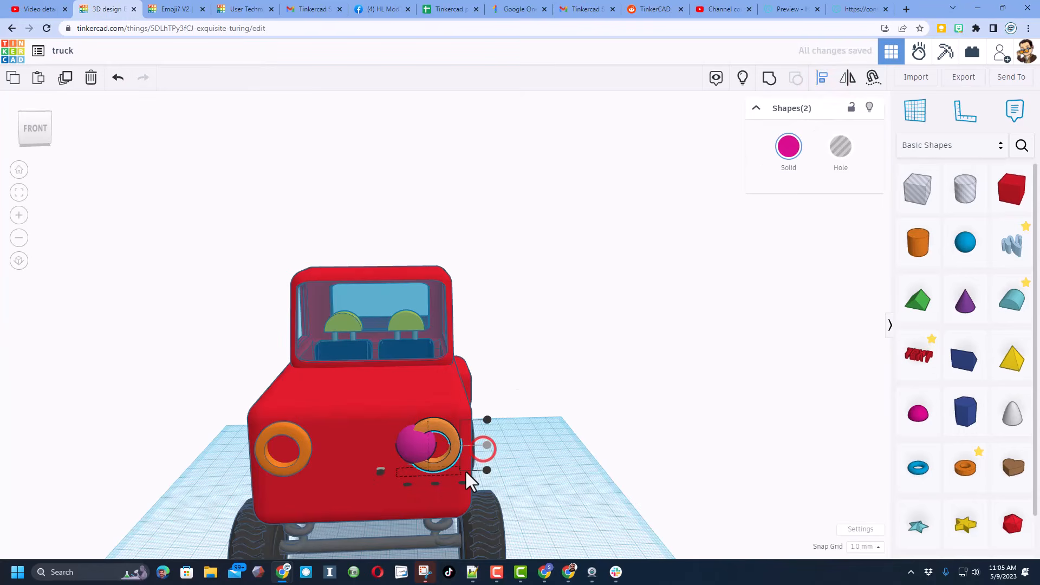
left_click(433, 483)
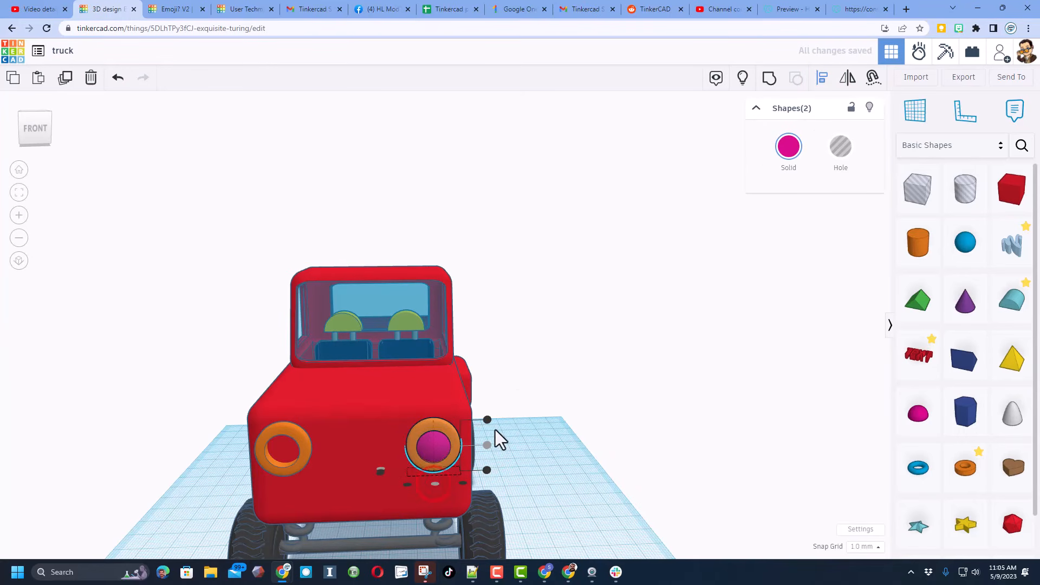
left_click(562, 458)
- Colour the headlight's half sphere yellow and its surrounding ring dark navy blue
left_click(441, 444)
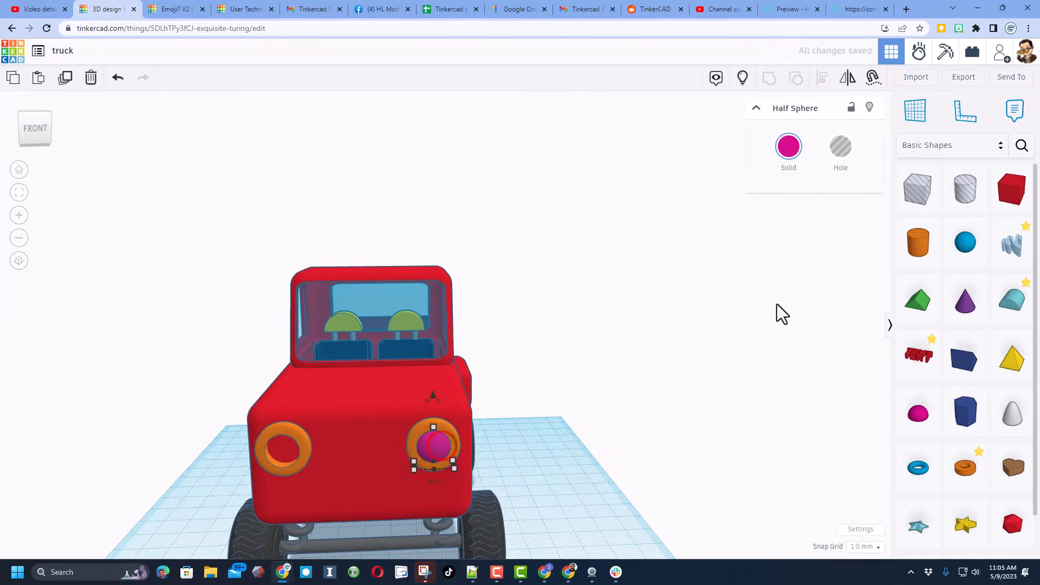
left_click(792, 157)
left_click(819, 252)
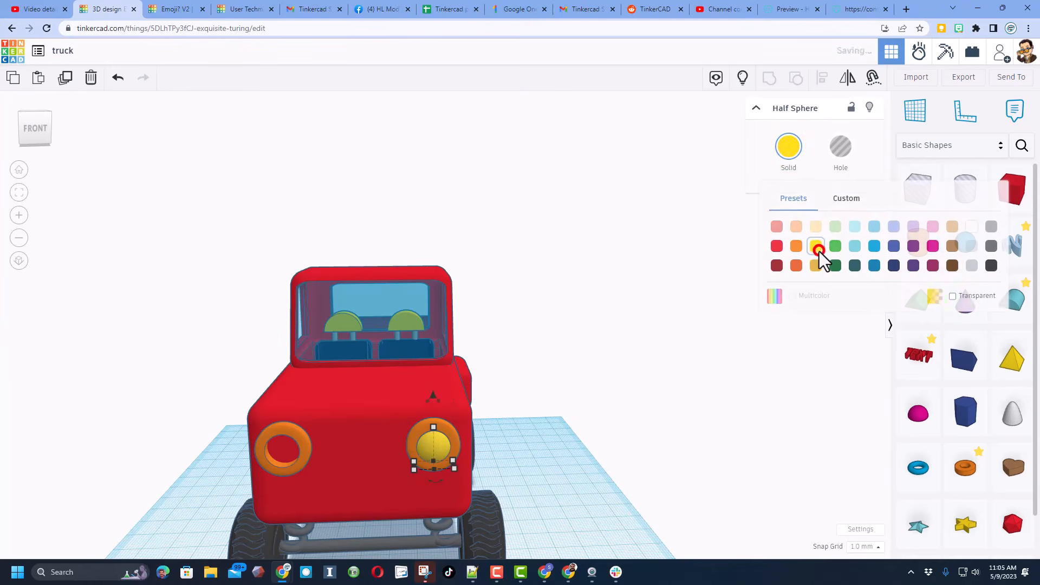
right_click_drag(619, 433, 278, 446)
left_click(277, 443)
left_click(788, 147)
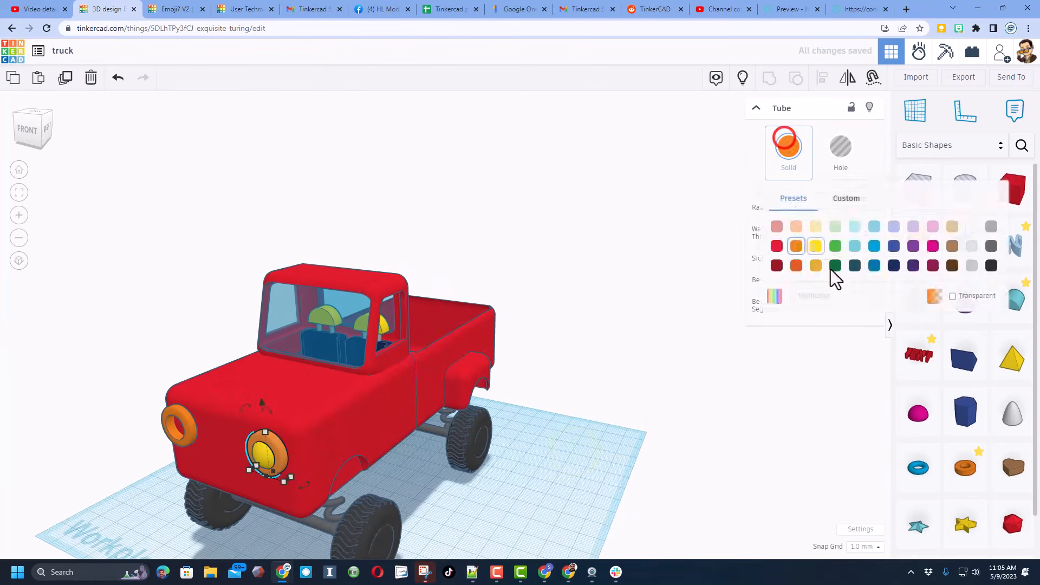
left_click(898, 265)
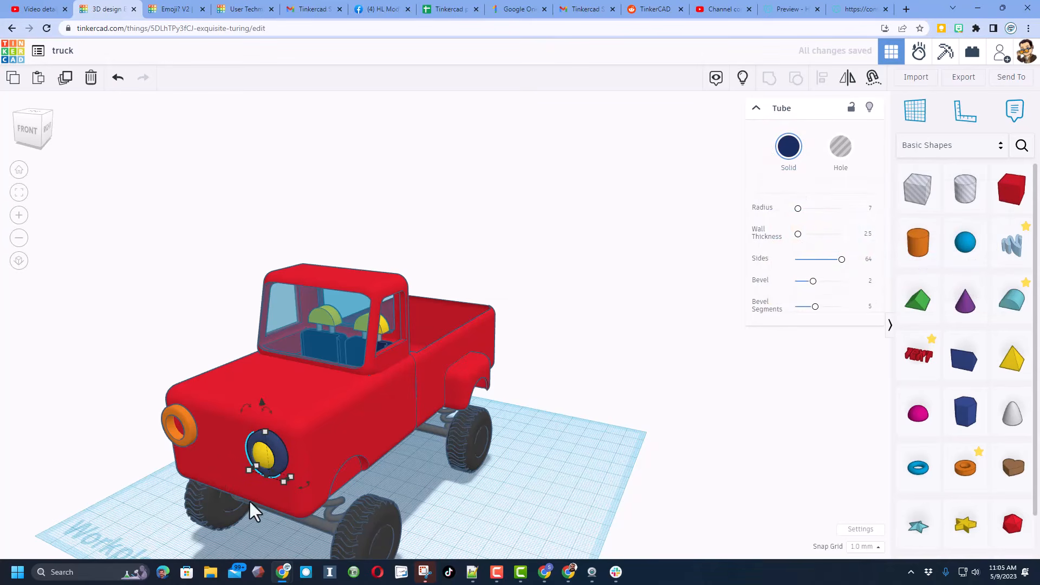
- Delete the orange ring on the opposite side of the truck's front
left_click(183, 428)
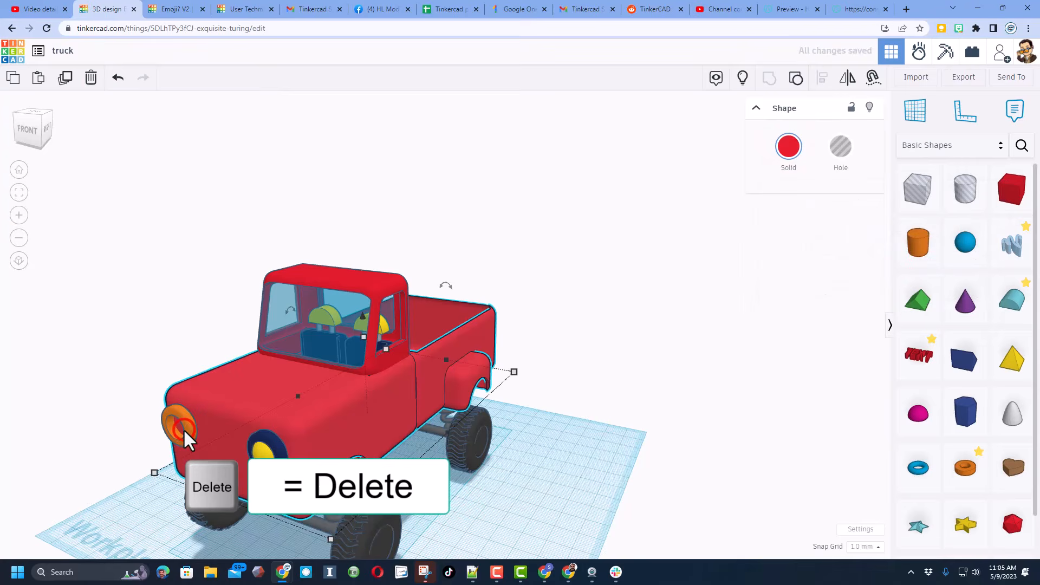
left_click(188, 431)
key("Delete")
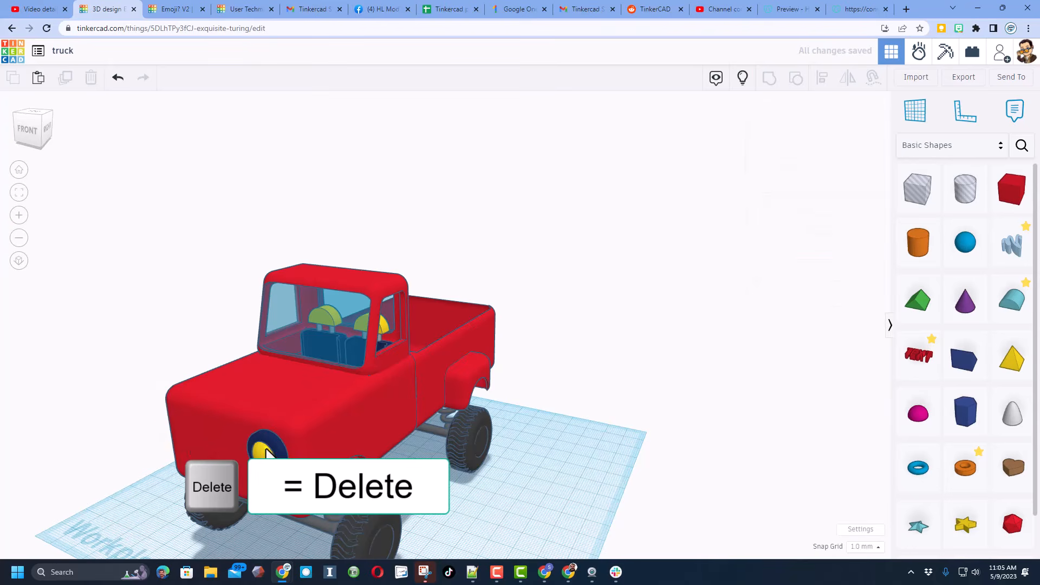
right_click_drag(184, 428, 671, 443)
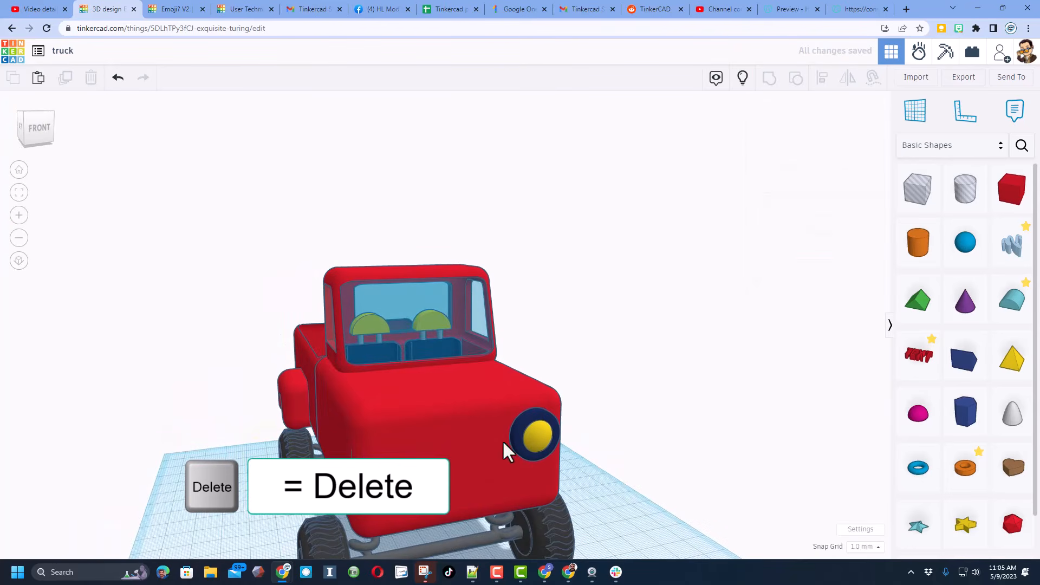
- Duplicate the yellow dome and navy ring together and move the copy across to the opposite side of the truck's front
left_click(531, 440)
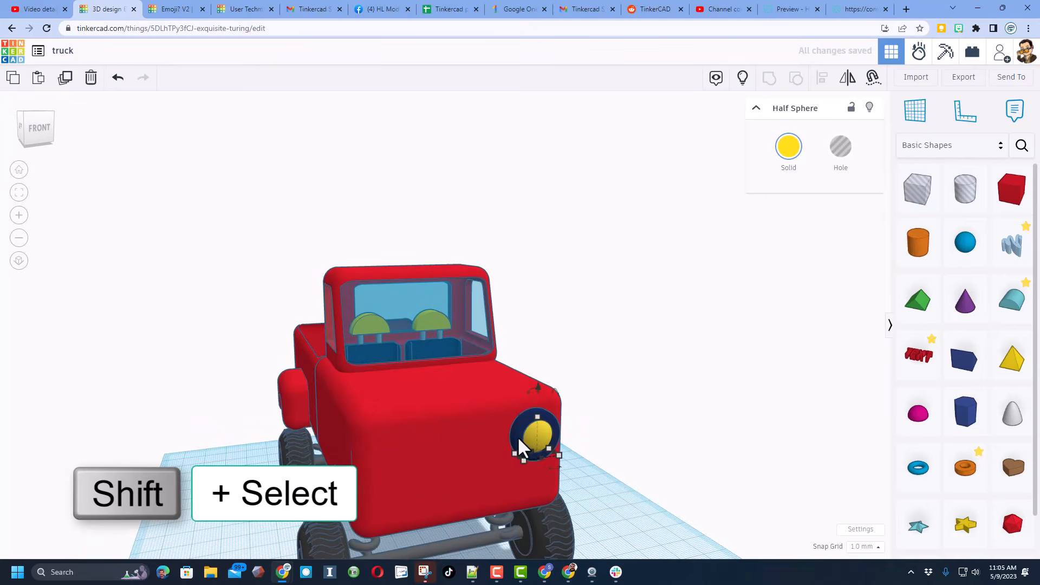
left_click(518, 437, "shift")
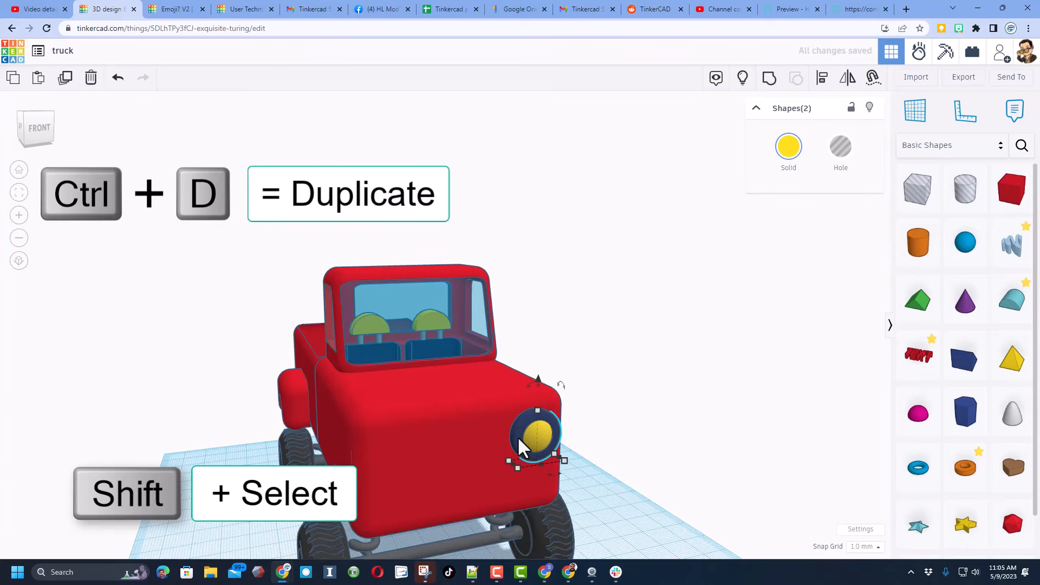
key("ctrl+d")
key("Left")
key("Left")
key("Left")
key("Left")
key("Left")
key("Left")
key("Left")
key("Left")
key("Left")
key("Left")
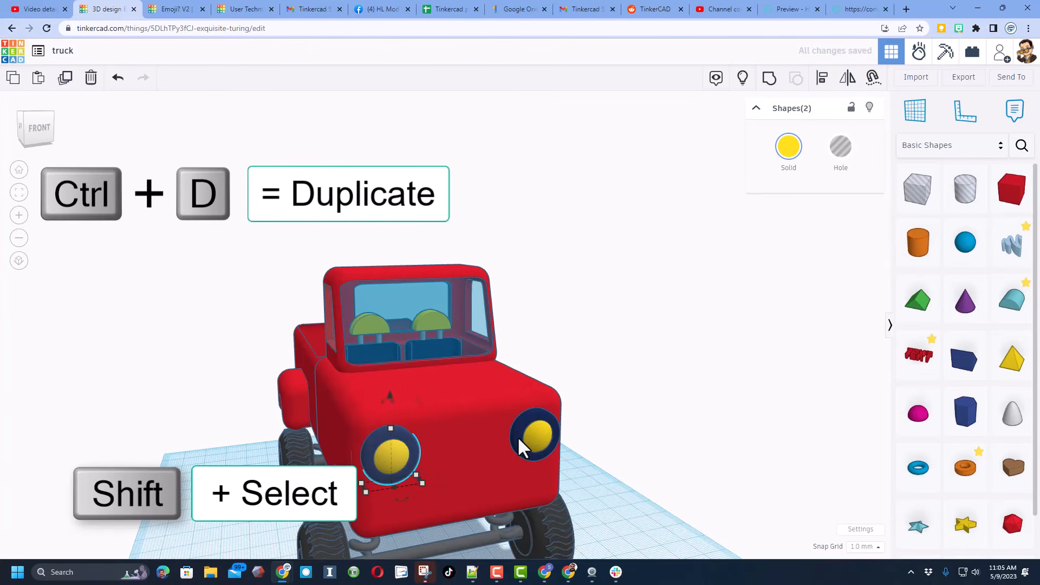
key("Right")
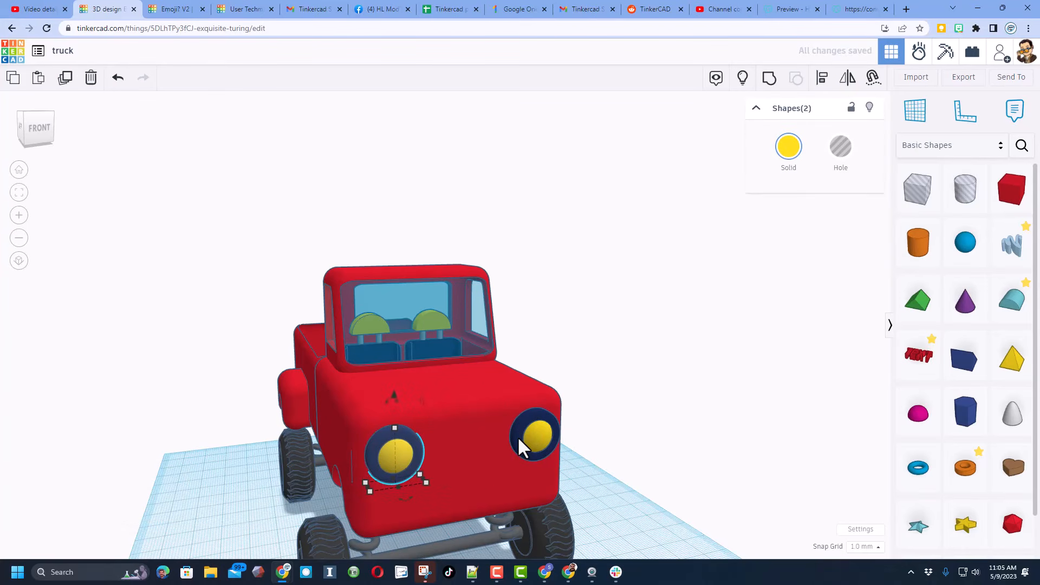
mouse_move(703, 382)
right_mouse_down()
mouse_move(622, 410)
mouse_move(529, 405)
mouse_move(490, 417)
mouse_move(474, 415)
mouse_move(474, 386)
right_mouse_up()
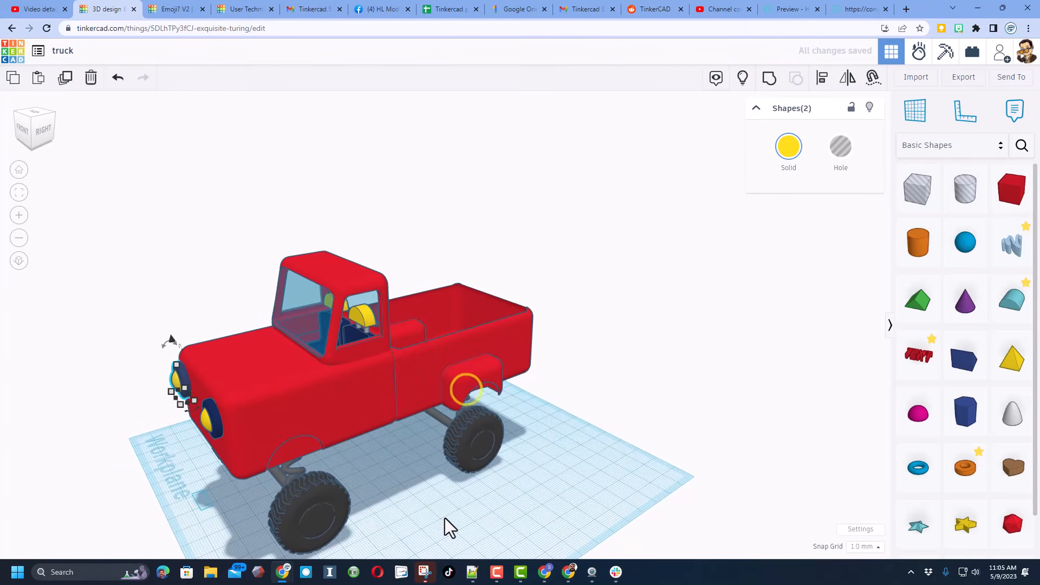
left_click(441, 504)
right_click_drag(418, 511, 743, 497)
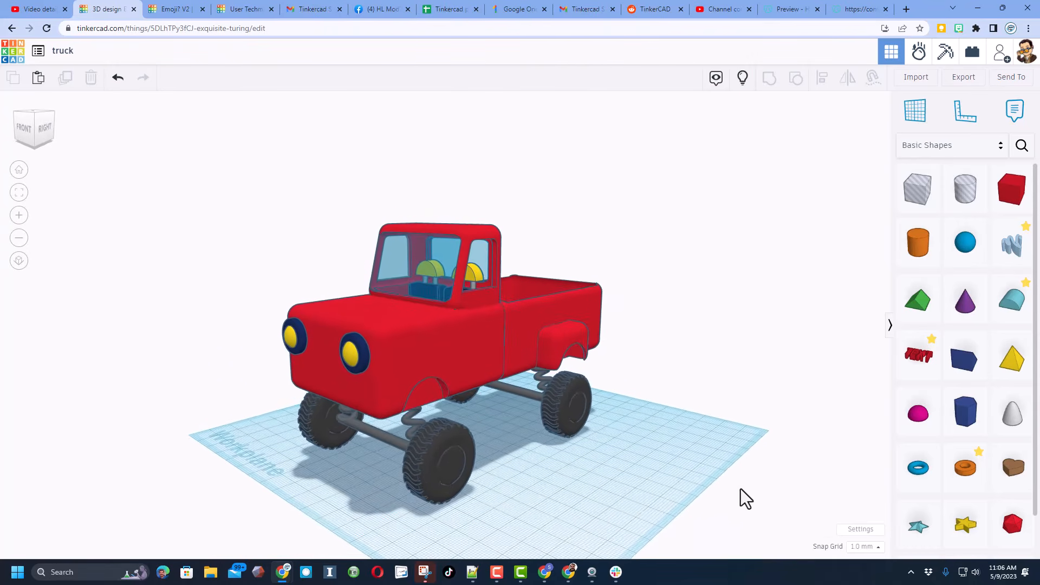
- Turn off Show grid in the workspace settings
left_click(862, 533)
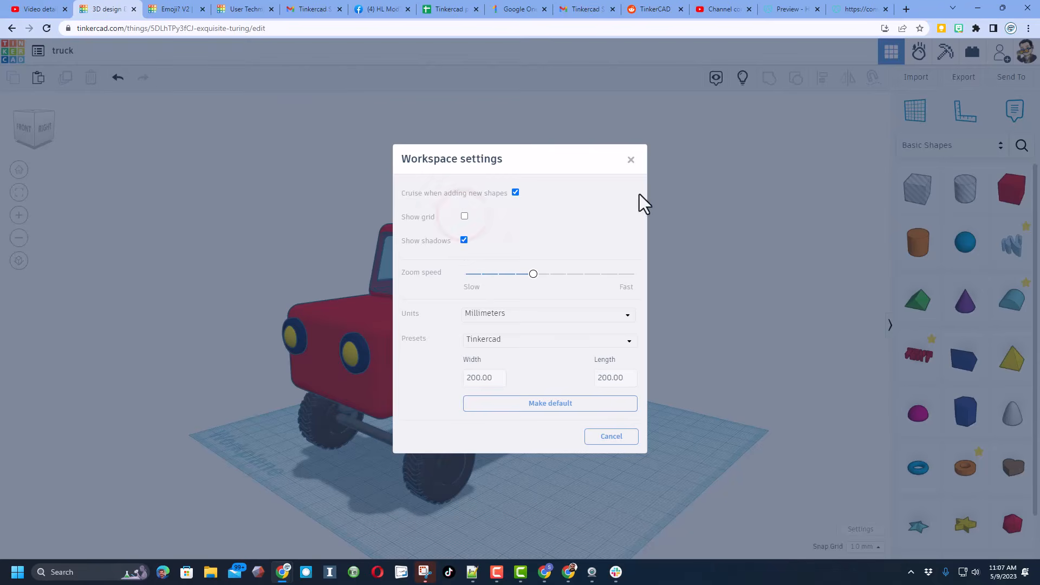
left_click(711, 236)
right_click_drag(739, 353, 698, 347)
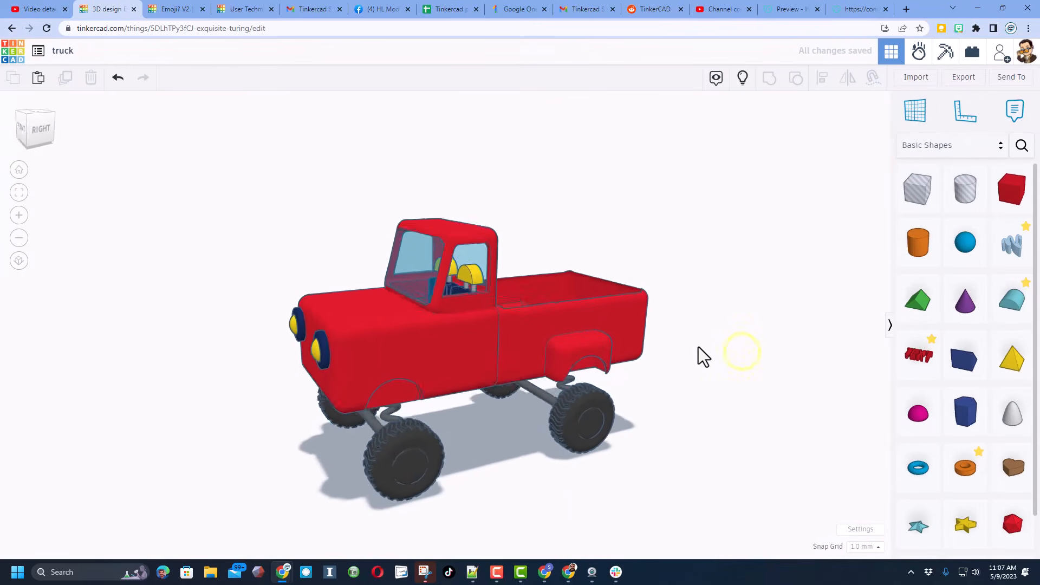
- Recolour the truck body and cab together with the custom blue 0079ff
right_click_drag(605, 438, 538, 336)
left_click(538, 336)
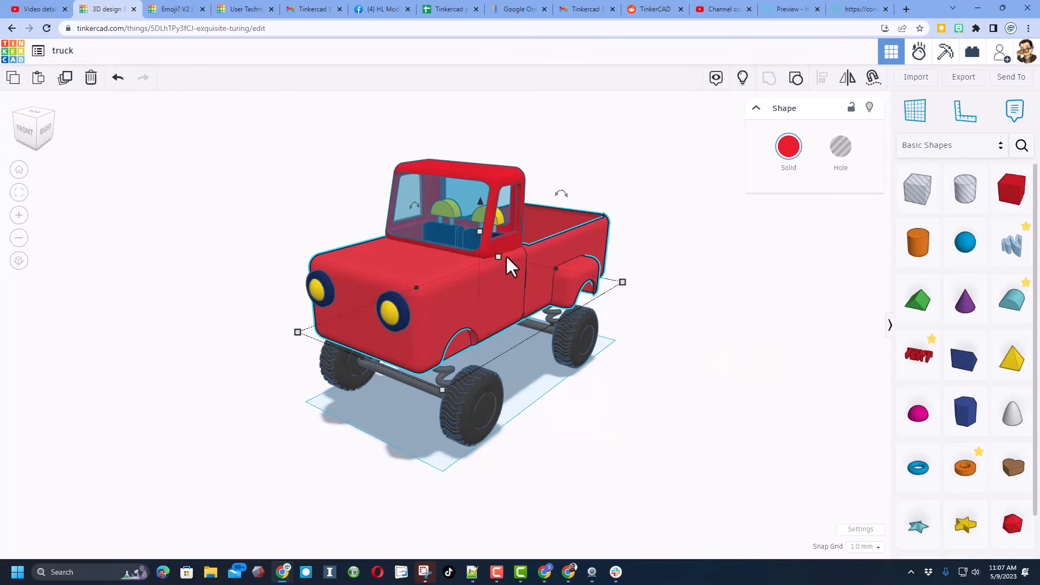
left_click(482, 171, "shift")
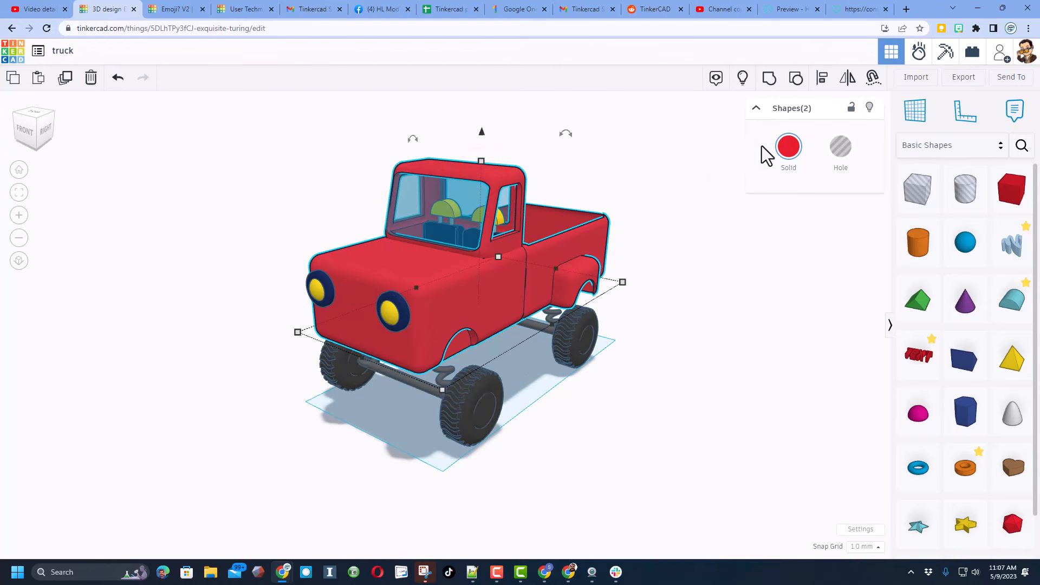
left_click(784, 147)
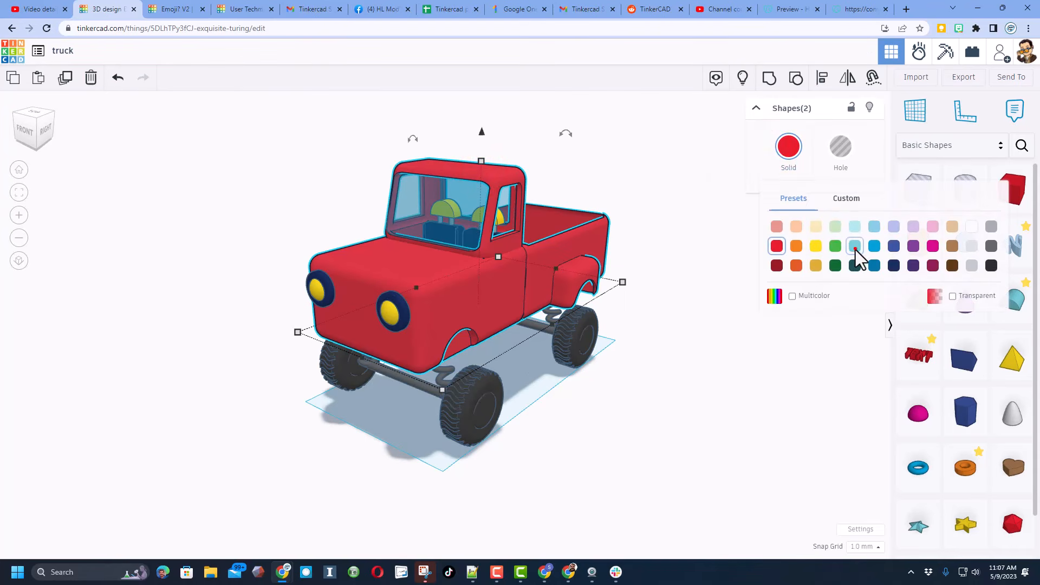
left_click(854, 247)
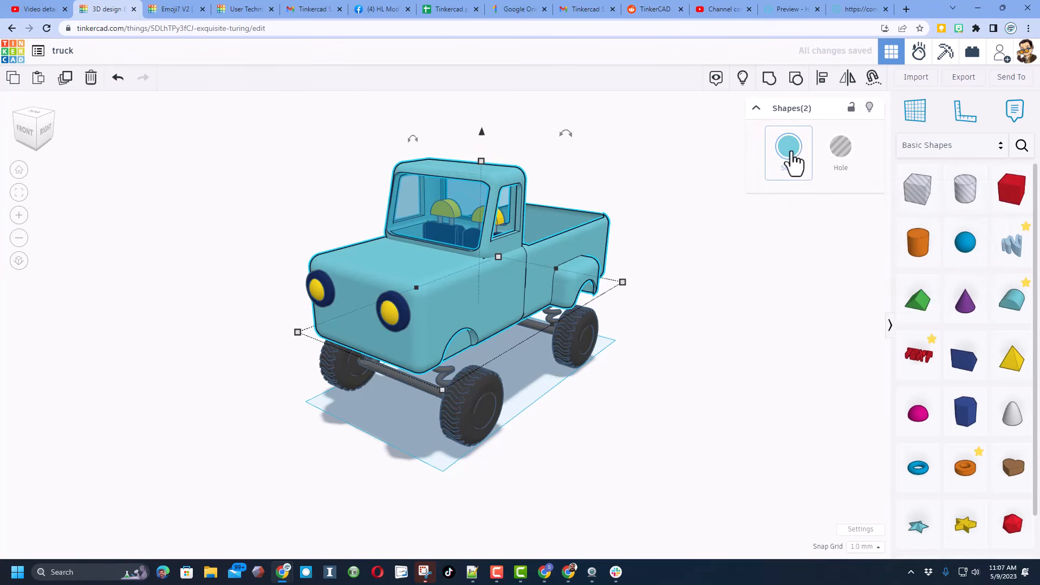
left_click(791, 154)
left_click(847, 198)
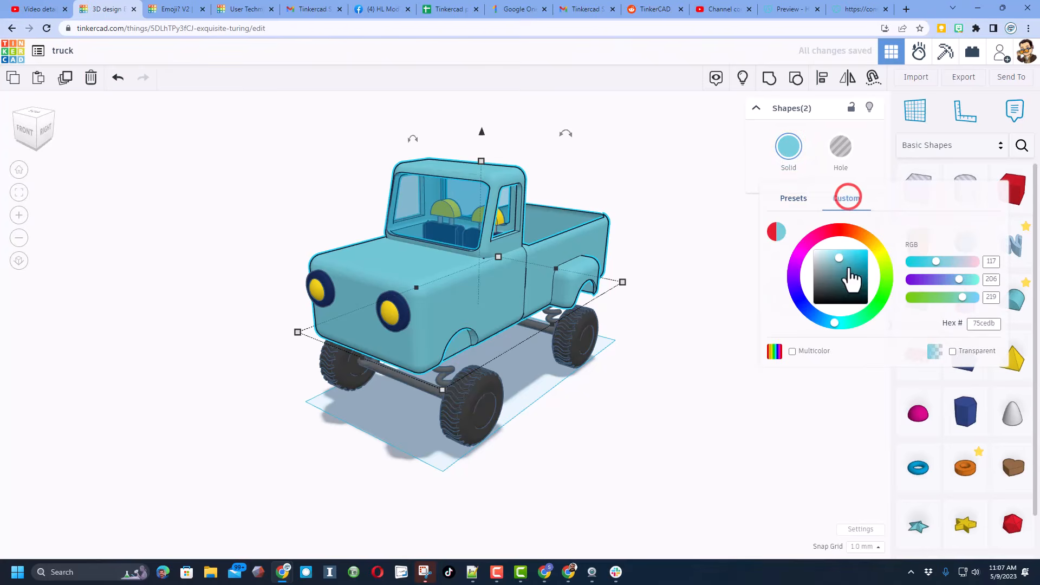
mouse_move(850, 269)
left_mouse_down()
mouse_move(850, 285)
mouse_move(853, 266)
left_mouse_up()
mouse_move(825, 313)
left_mouse_down()
mouse_move(792, 311)
mouse_move(807, 324)
left_mouse_up()
left_click_drag(843, 271, 885, 251)
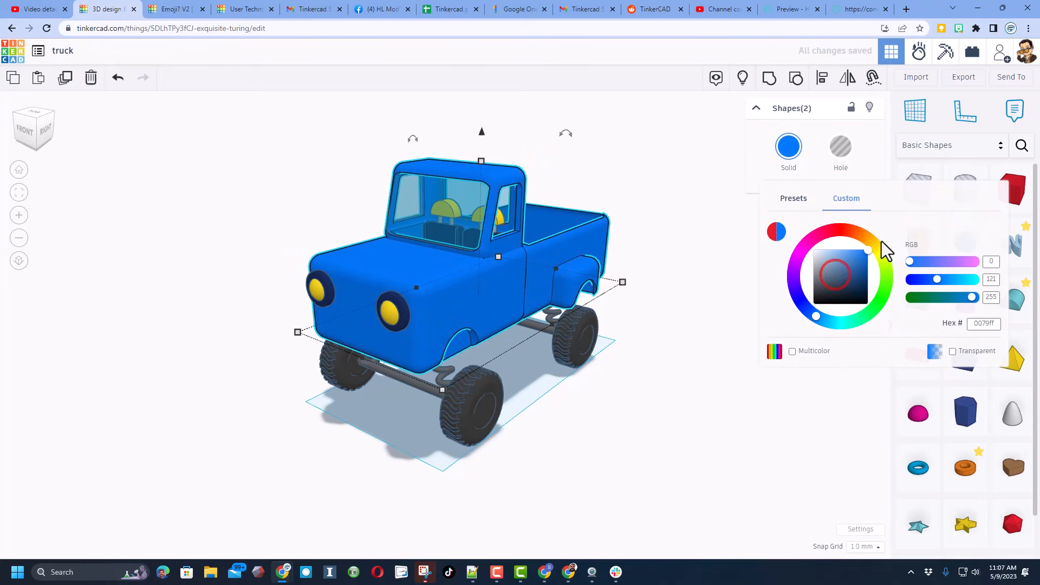
left_click(613, 364)
mouse_move(603, 394)
right_mouse_down()
mouse_move(481, 367)
mouse_move(525, 385)
mouse_move(614, 380)
mouse_move(604, 376)
right_mouse_up()
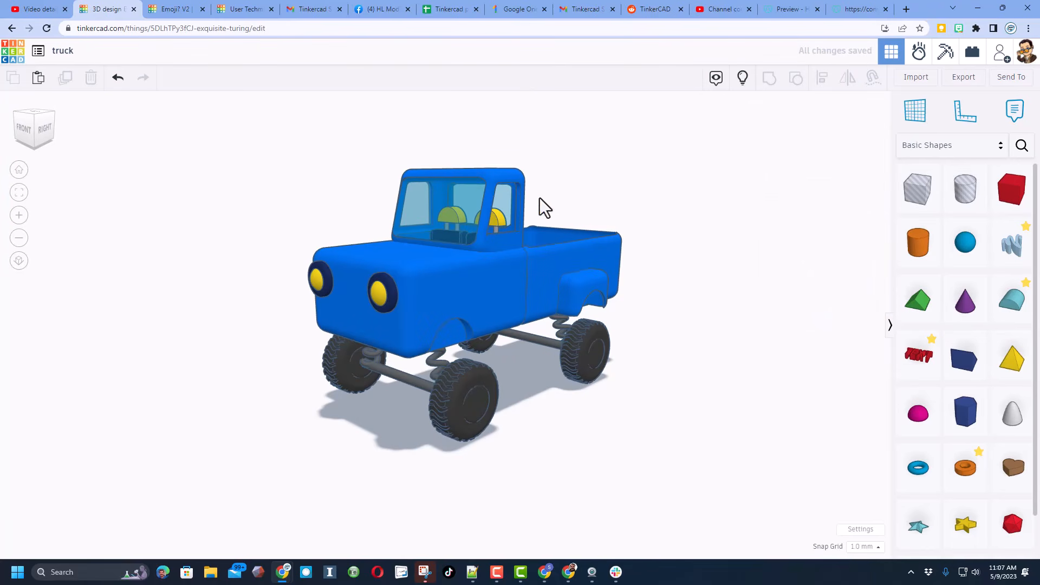
- Return to the designs dashboard and open the properties of the truck design
left_click(10, 57)
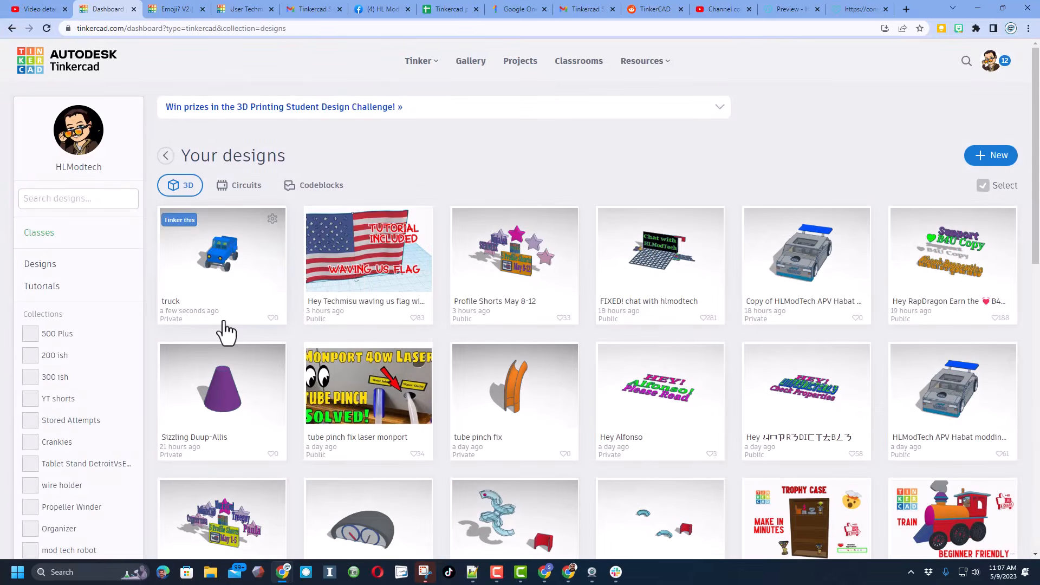
left_click(272, 219)
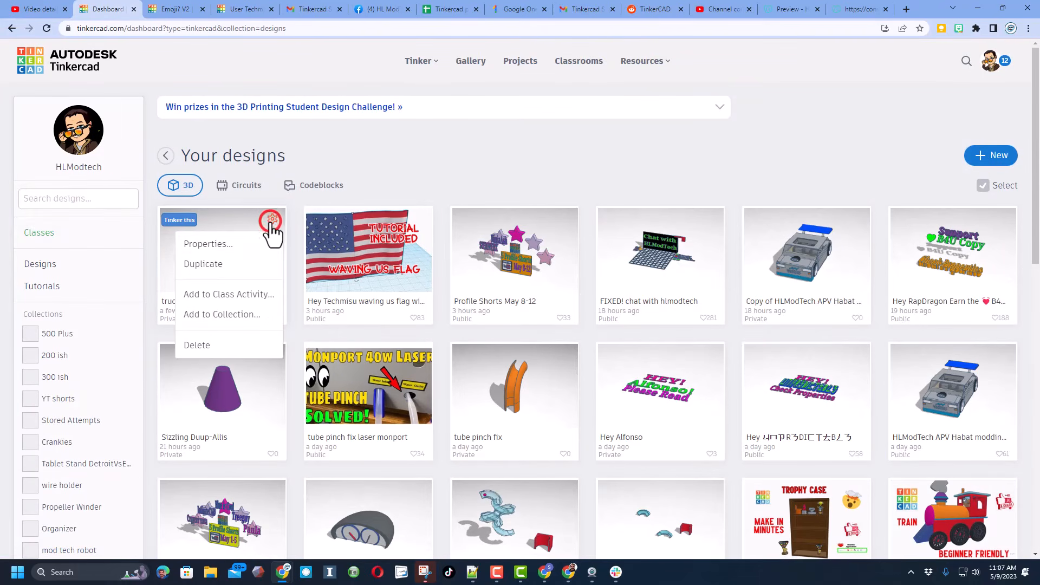
left_click(231, 245)
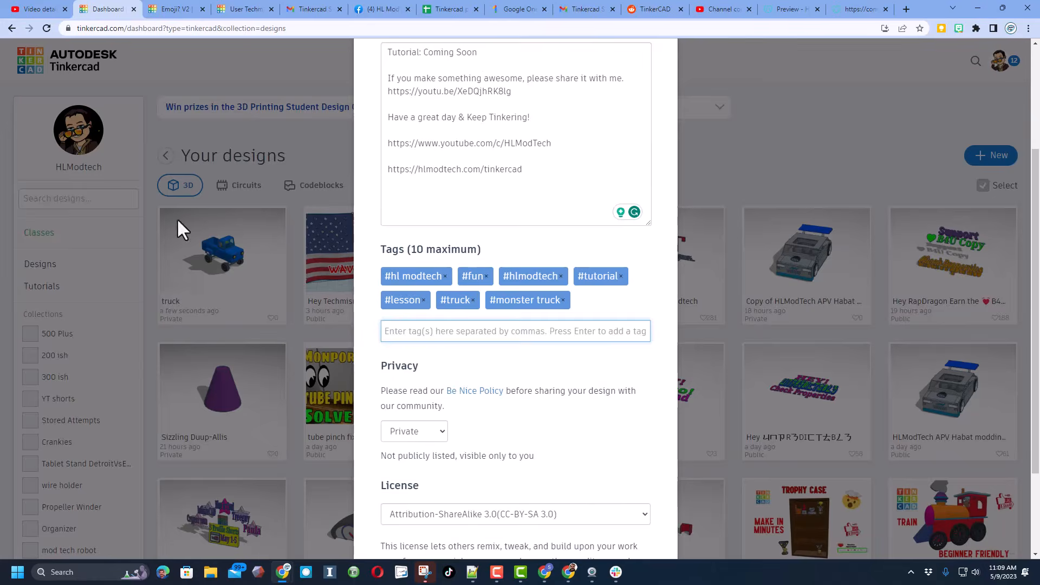
- Add the tag hlmt23 to the truck design and remove it again
left_click(458, 329)
type("h")
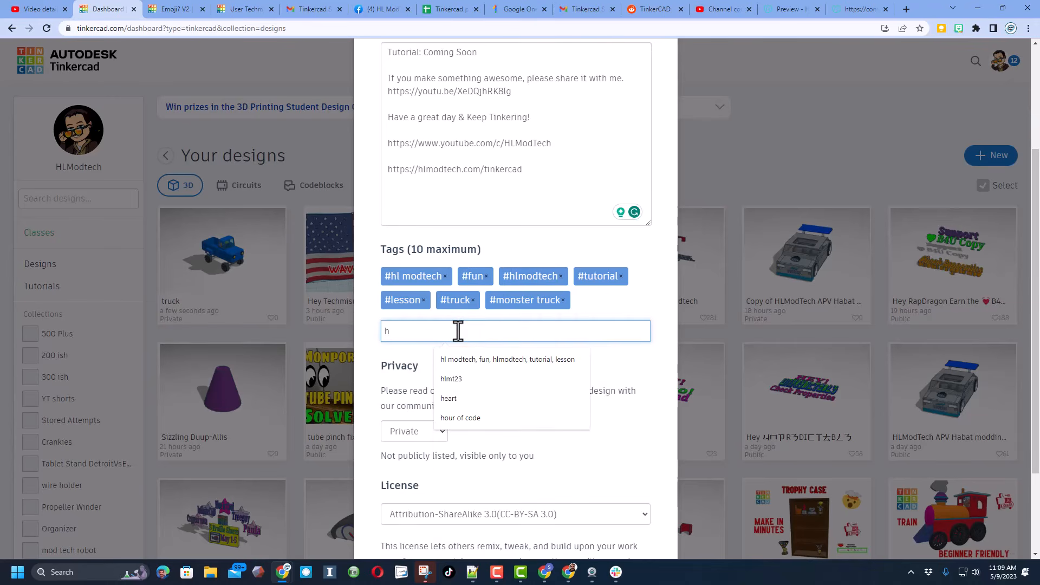
type("lmt23")
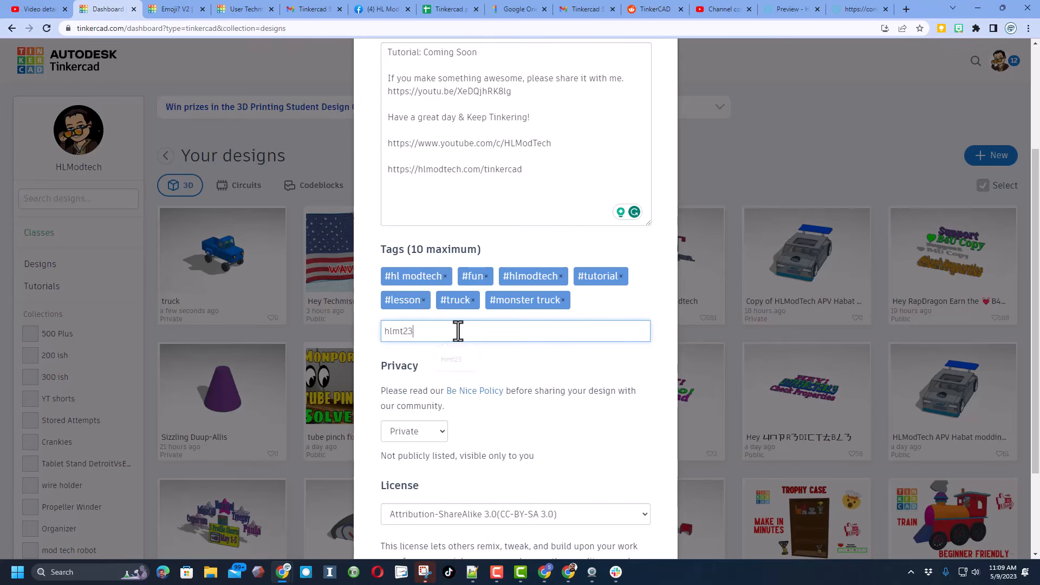
key("Return")
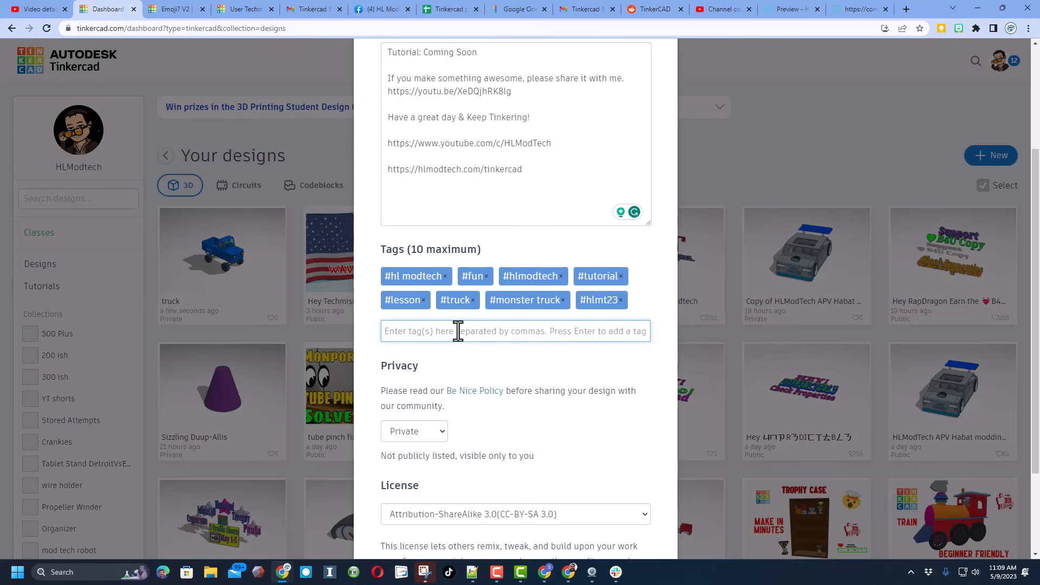
left_click(620, 300)
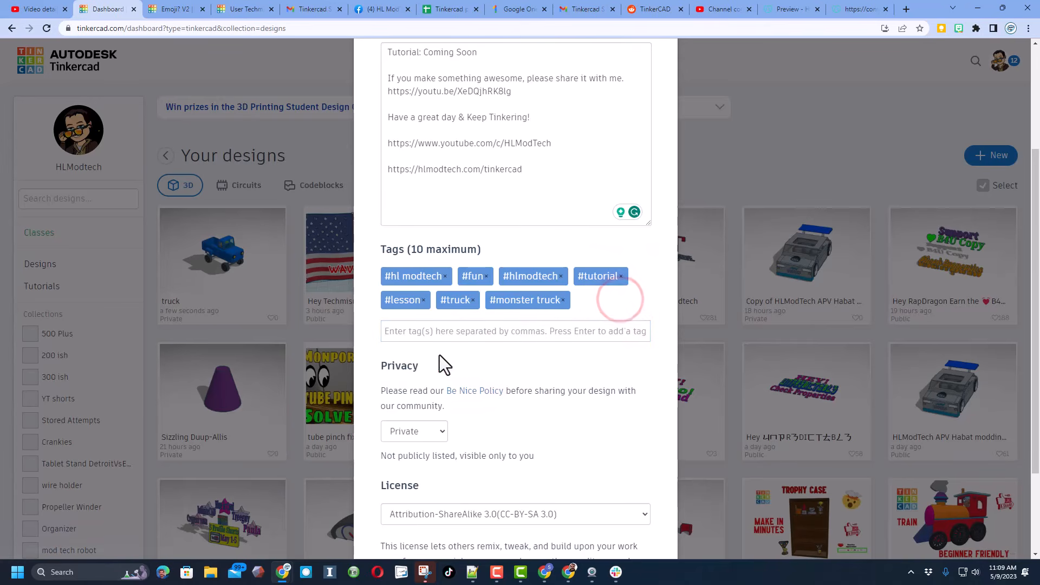
- Set the truck design's privacy to Public
left_click(432, 437)
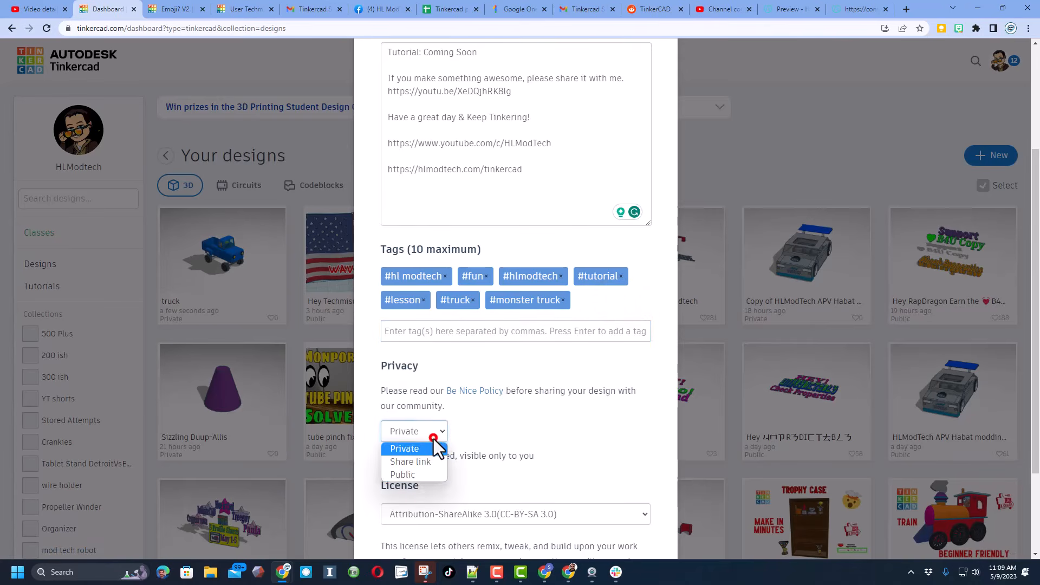
left_click(411, 479)
scroll(458, 420, "down", 2)
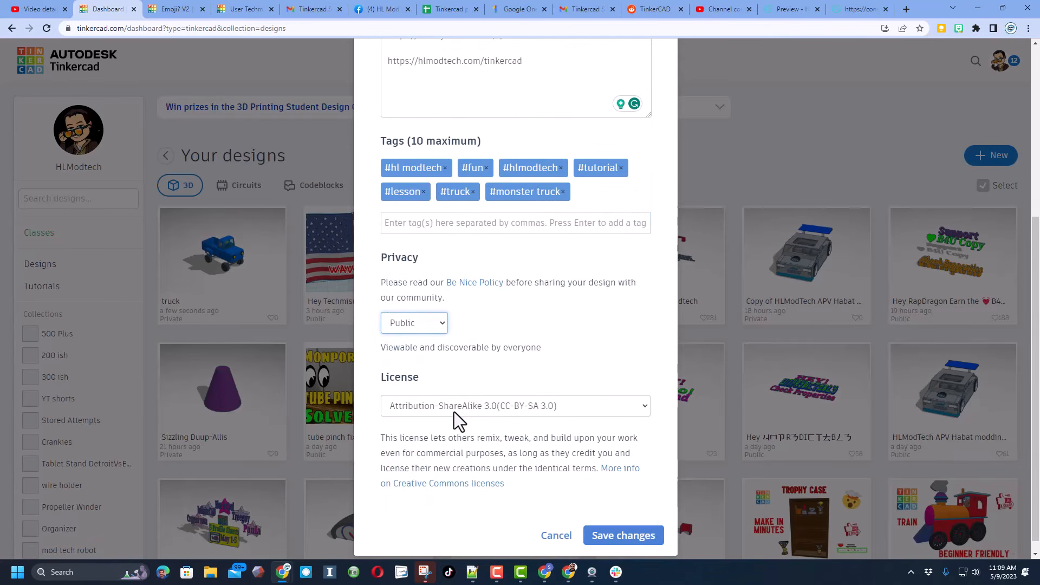
- Set the truck design's license to Attribution-NoDerivs 3.0 (CC-BY-ND 3.0), review the properties and save the changes
left_click(454, 412)
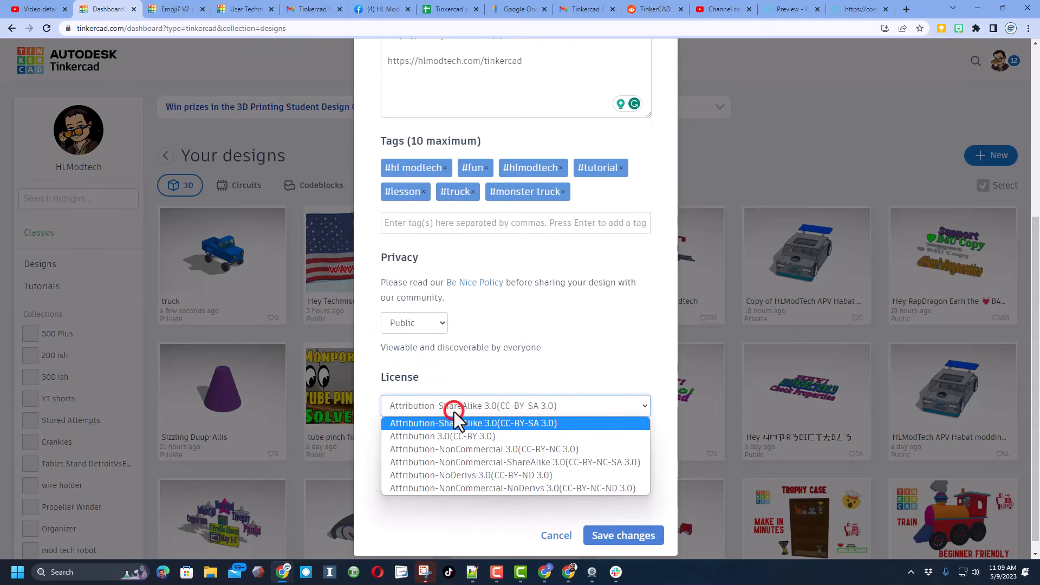
left_click(405, 475)
scroll(436, 464, "up", 2)
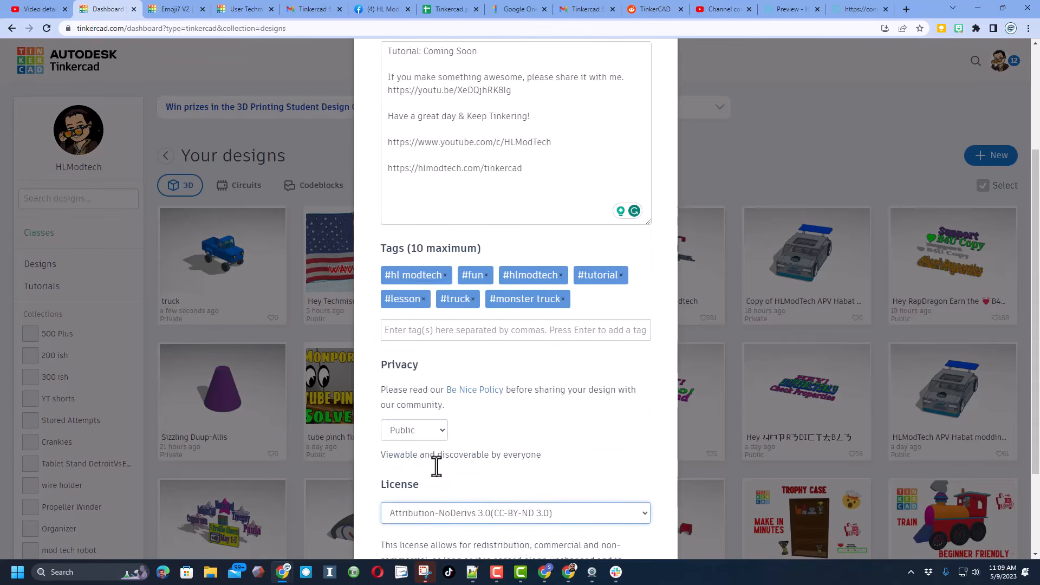
scroll(437, 466, "up", 3)
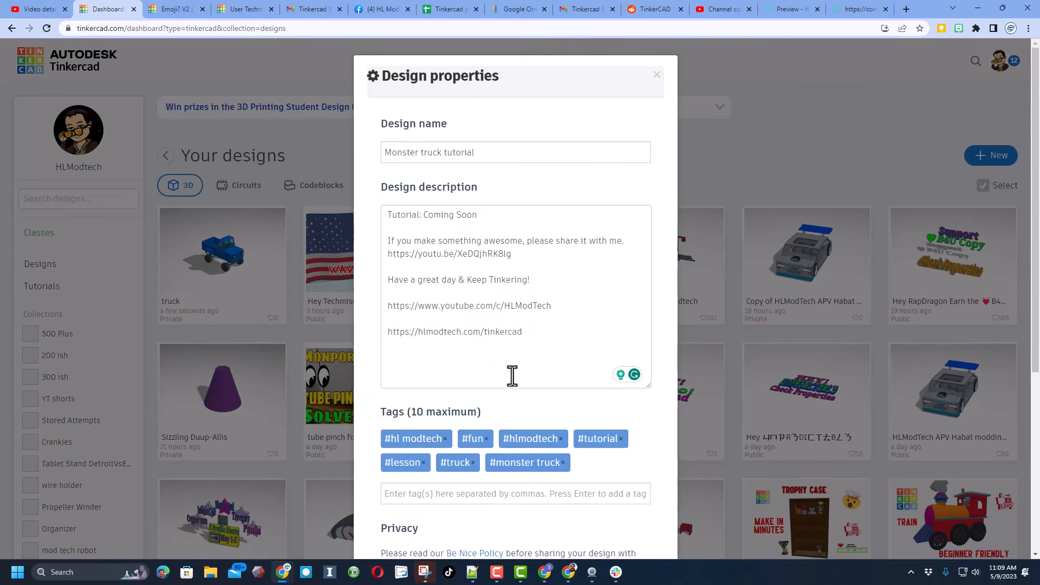
scroll(512, 376, "down", 5)
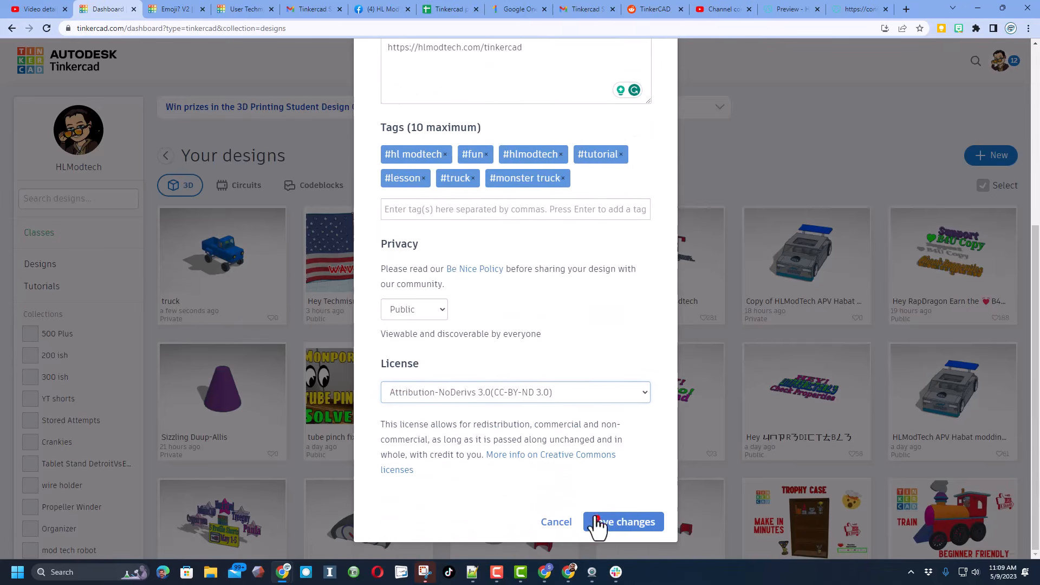
left_click(597, 521)
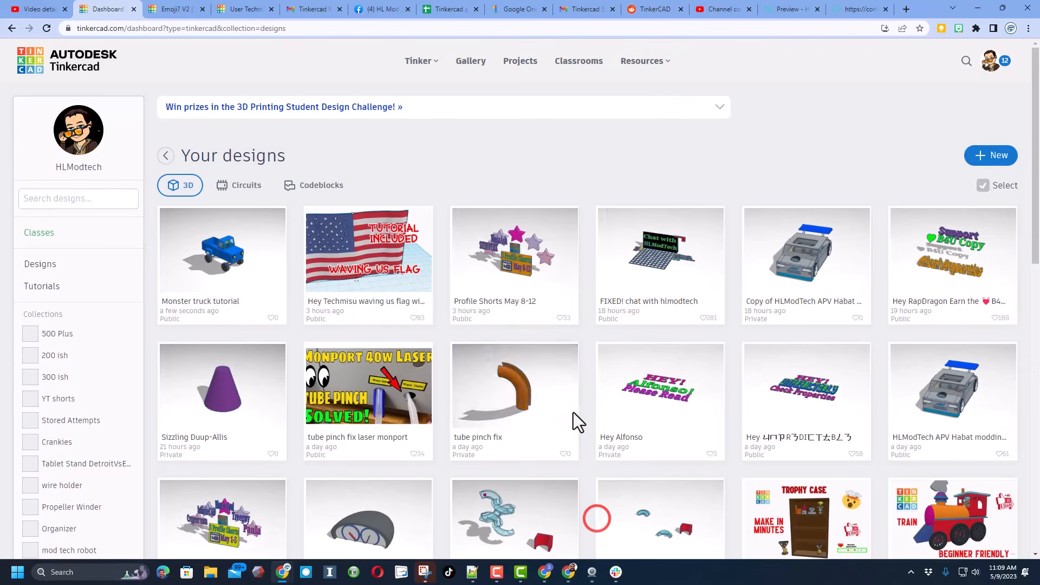
- Go to the community gallery and turn off the Staff picks filter to show all recent 3D designs
left_click(467, 69)
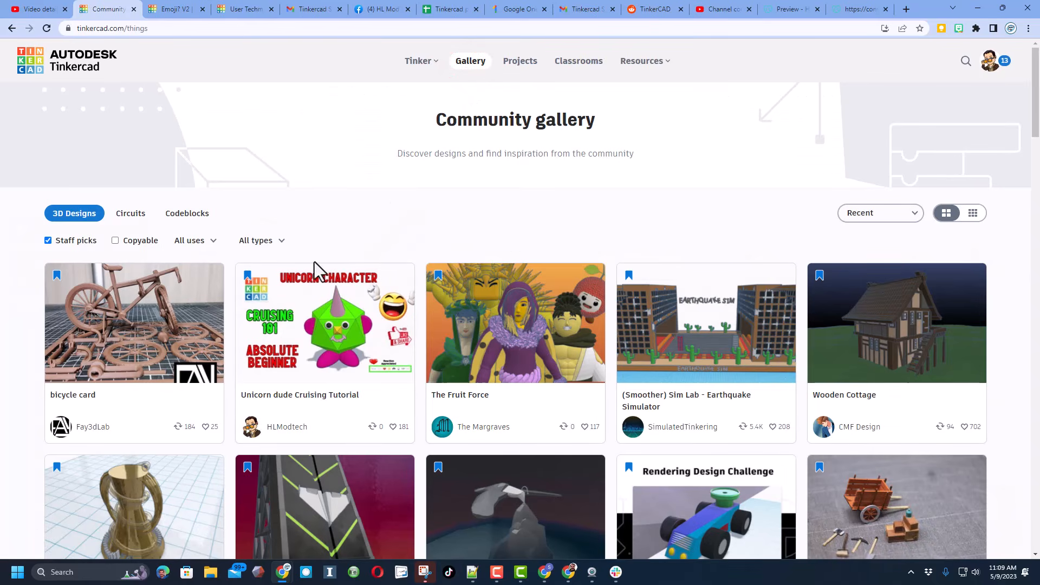
left_click(48, 240)
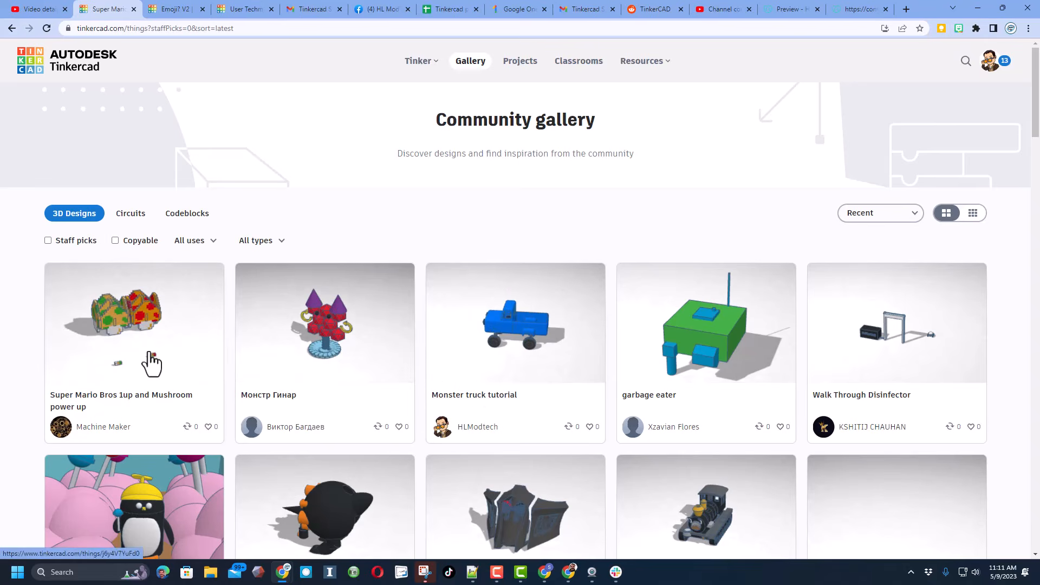
- Add a WOW! reaction to the "Super Mario Bros 1up and Mushroom power up" design
left_click(150, 353)
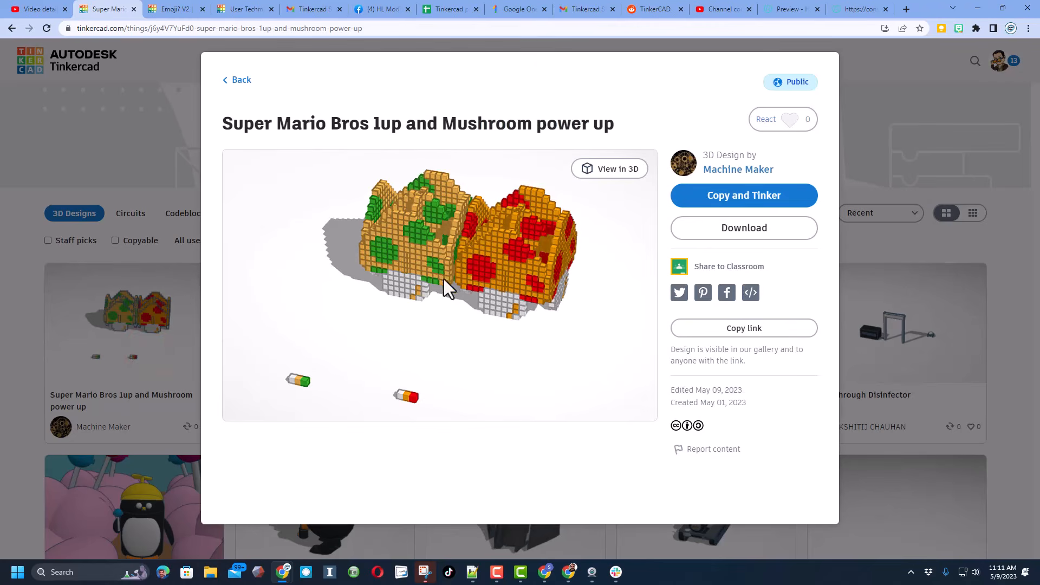
left_click(778, 119)
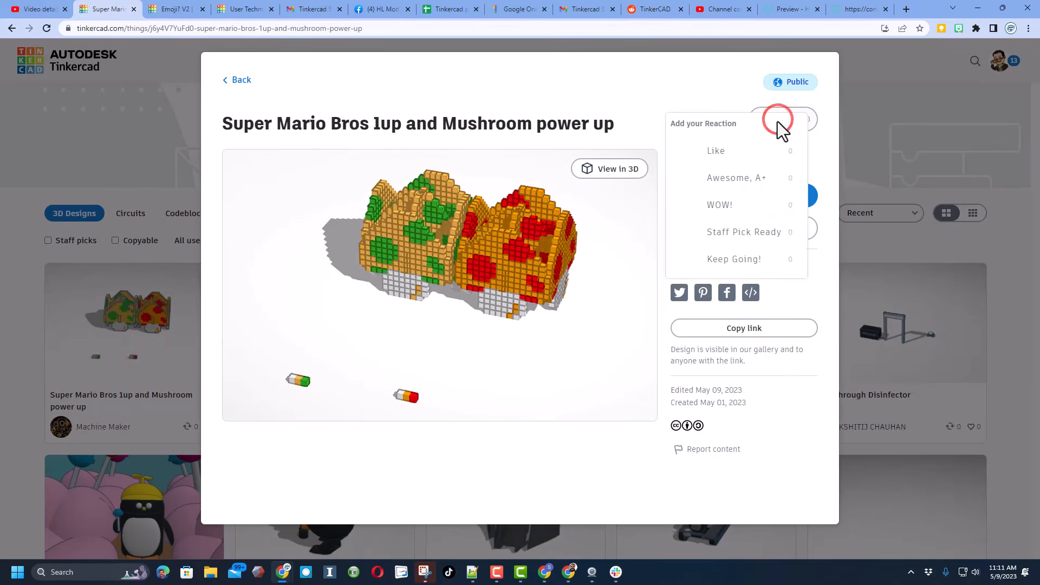
left_click(748, 208)
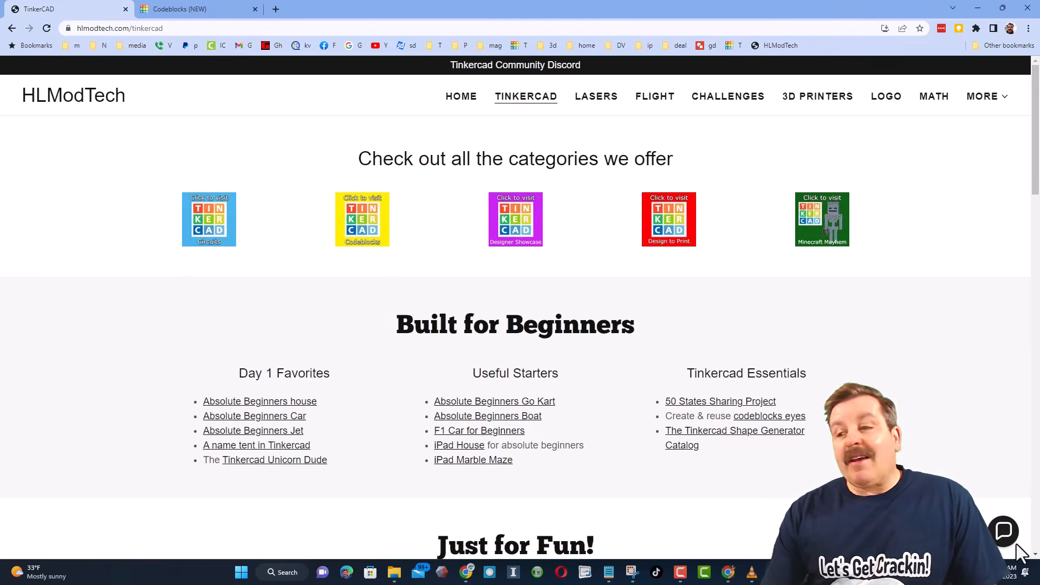
- On the HLModTech website, view and close the contact chat, and open the Tinkercad Community Discord invitation
left_click(1005, 529)
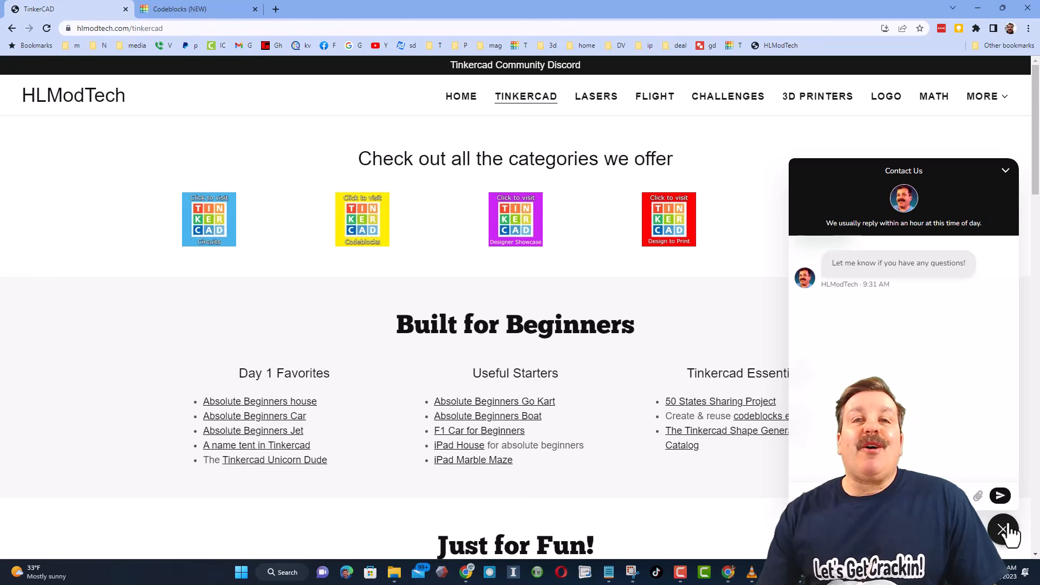
left_click(1003, 529)
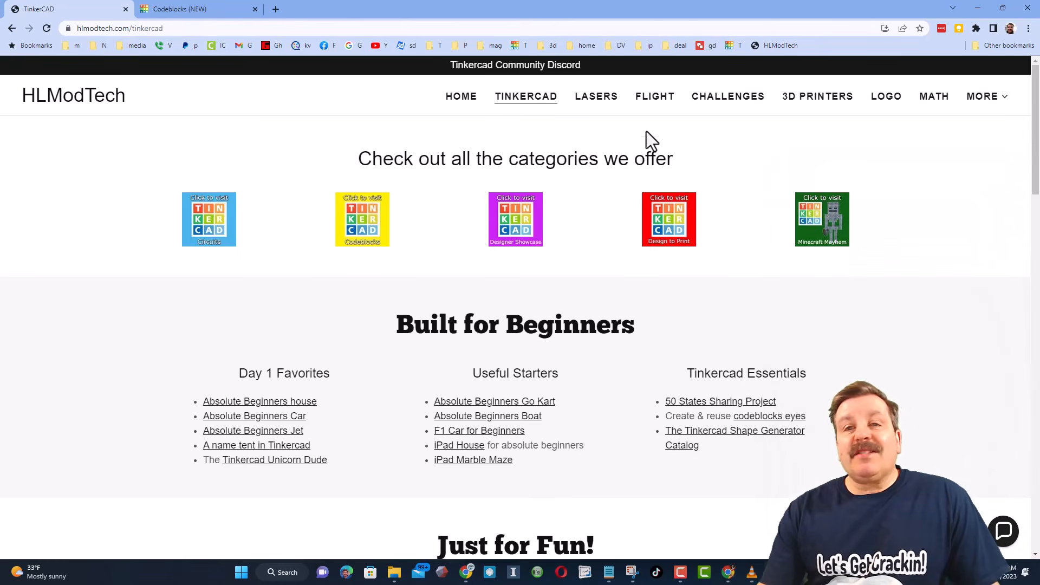
left_click(524, 67)
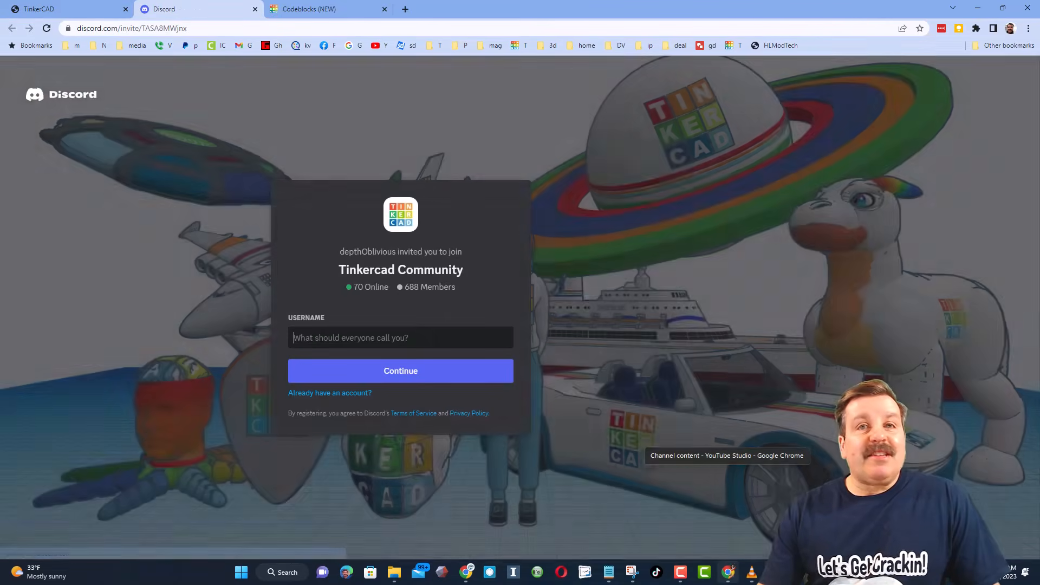